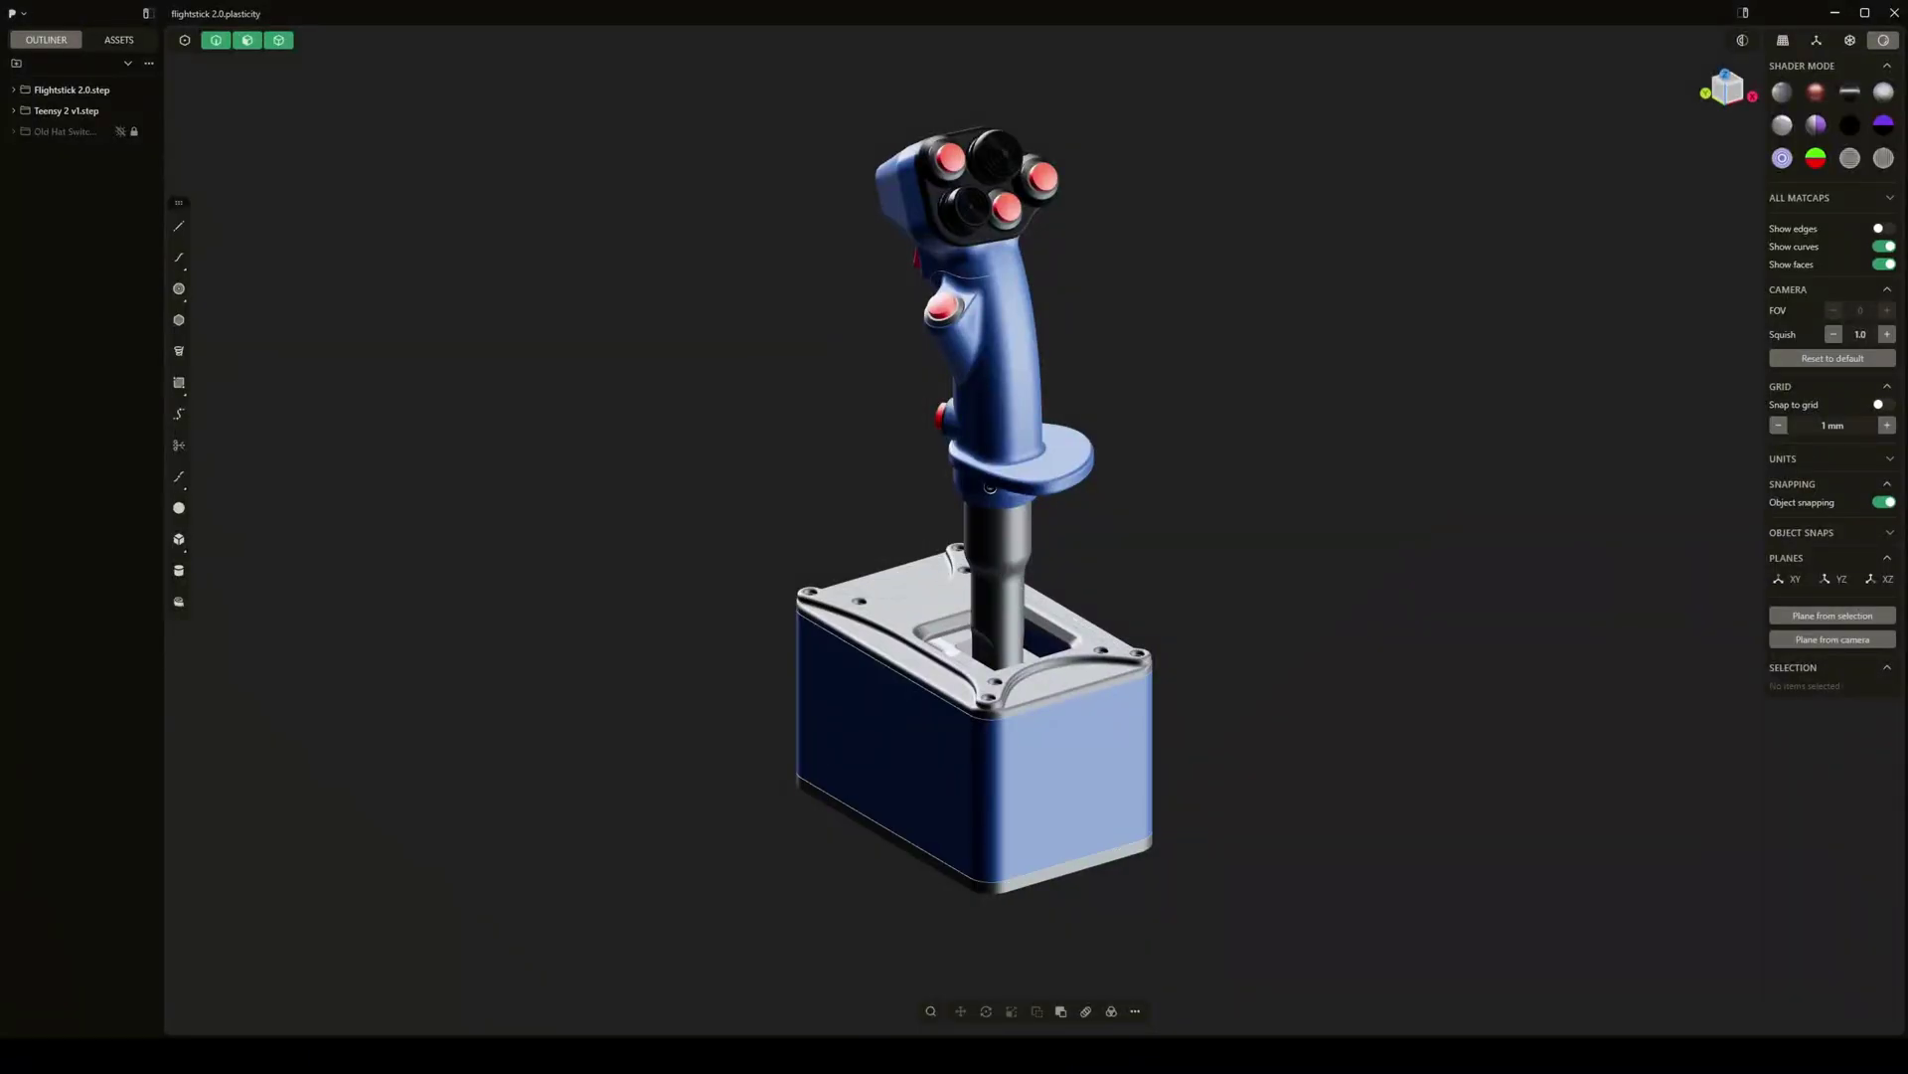
Examine the complete flight stick assembly from several sides
{"action": "middle_click_drag", "start_coordinate": [1289, 636], "coordinate": [1330, 730]}
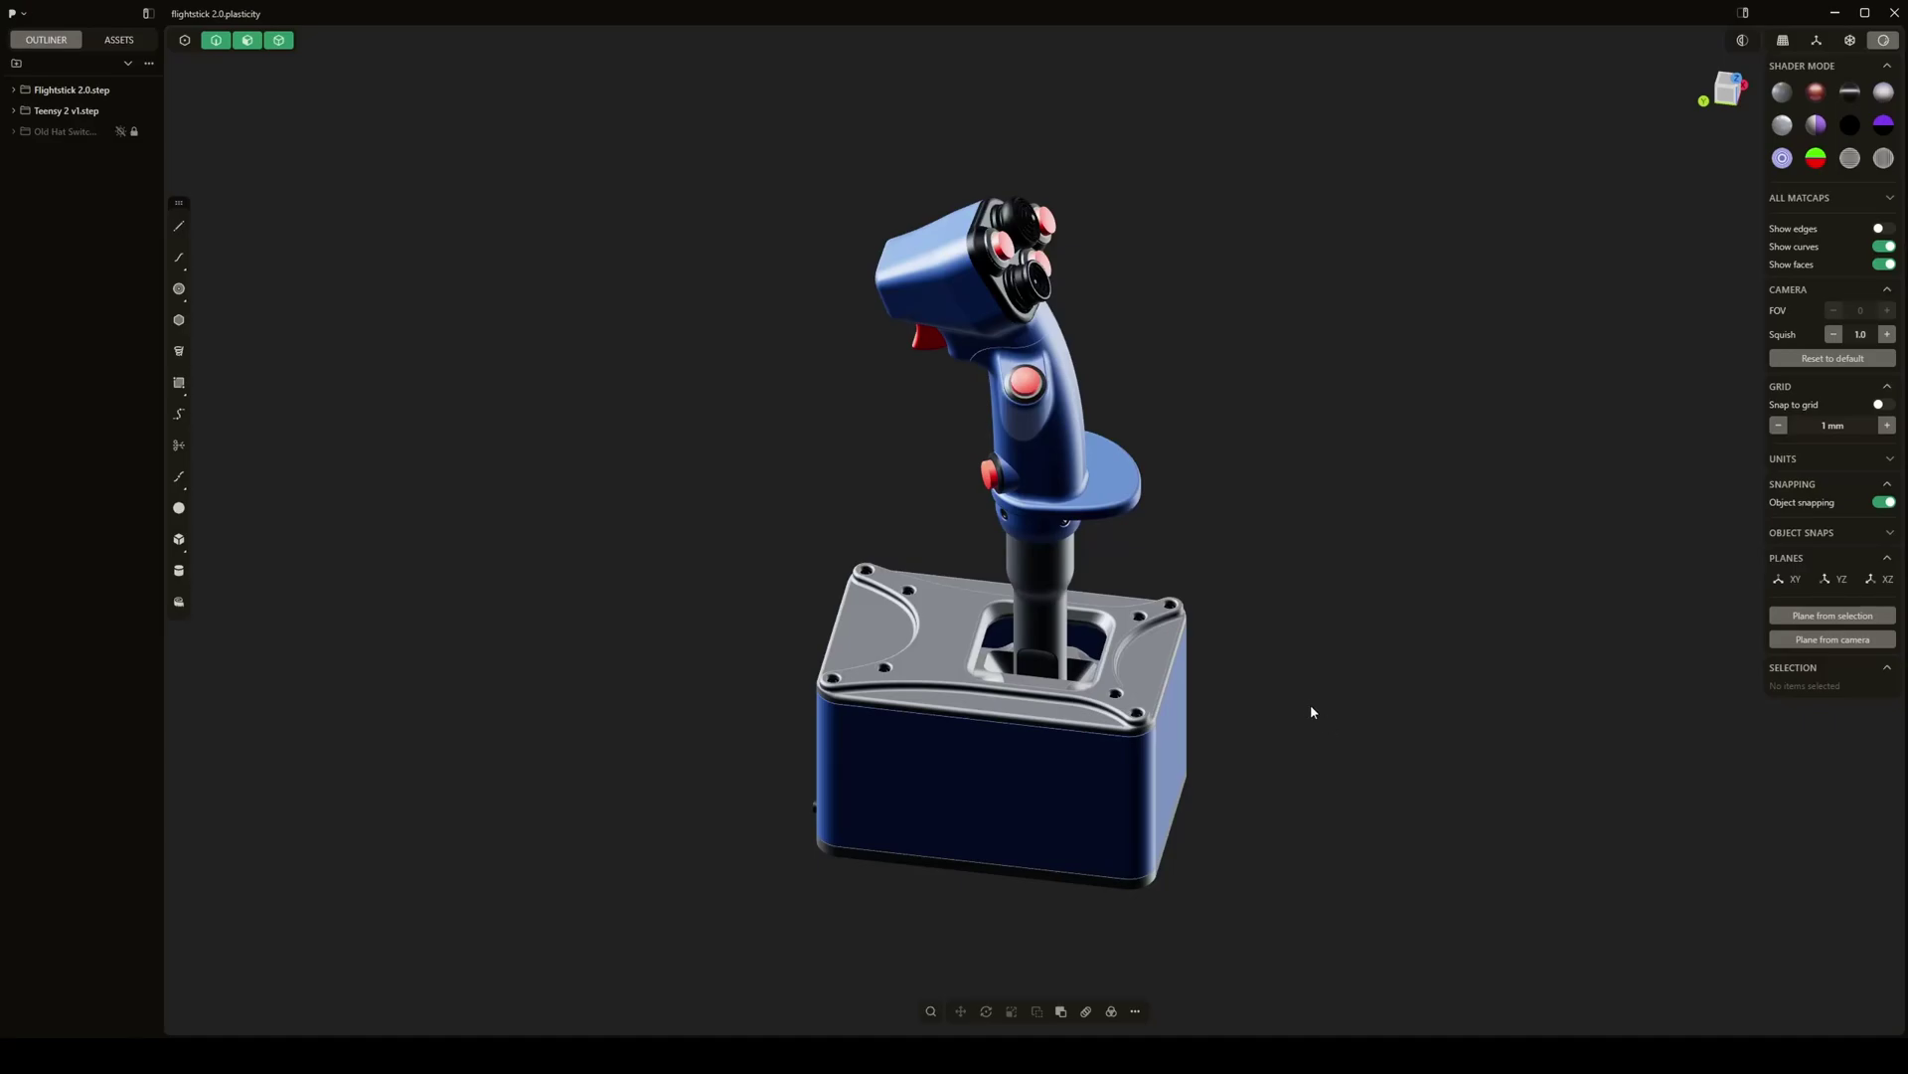
{"action": "mouse_move", "coordinate": [1287, 690]}
{"action": "middle_mouse_down"}
{"action": "mouse_move", "coordinate": [1393, 610]}
{"action": "mouse_move", "coordinate": [1493, 595]}
{"action": "mouse_move", "coordinate": [1236, 652]}
{"action": "mouse_move", "coordinate": [1278, 647]}
{"action": "mouse_move", "coordinate": [1312, 686]}
{"action": "mouse_move", "coordinate": [1308, 633]}
{"action": "mouse_move", "coordinate": [1108, 660]}
{"action": "mouse_move", "coordinate": [1197, 805]}
{"action": "mouse_move", "coordinate": [1143, 791]}
{"action": "mouse_move", "coordinate": [1173, 780]}
{"action": "mouse_move", "coordinate": [1103, 731]}
{"action": "mouse_move", "coordinate": [1189, 792]}
{"action": "mouse_move", "coordinate": [950, 743]}
{"action": "mouse_move", "coordinate": [1222, 758]}
{"action": "mouse_move", "coordinate": [1238, 680]}
{"action": "mouse_move", "coordinate": [1304, 695]}
{"action": "mouse_move", "coordinate": [1281, 689]}
{"action": "middle_mouse_up"}
{"action": "middle_click_drag", "start_coordinate": [1148, 676], "coordinate": [904, 619]}
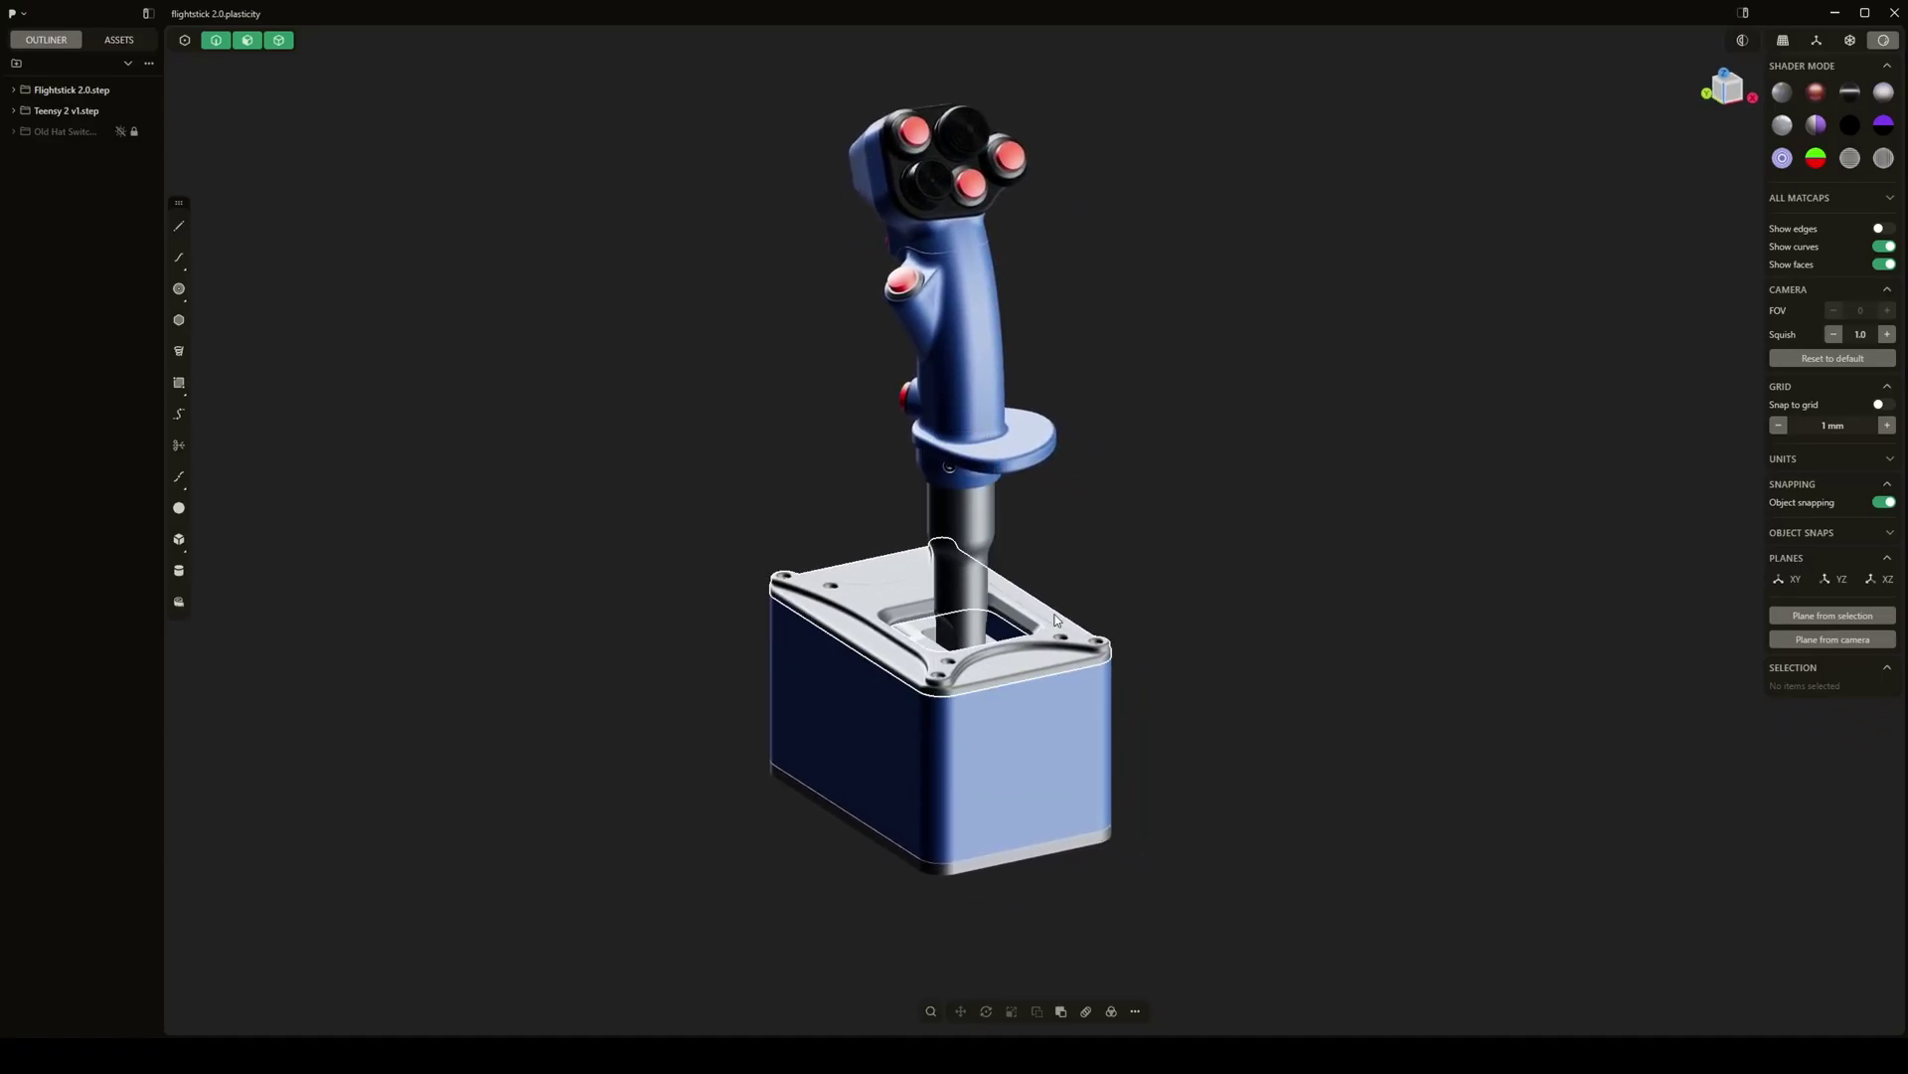
{"action": "middle_click_drag", "start_coordinate": [1060, 618], "coordinate": [1232, 591], "text": "shift"}
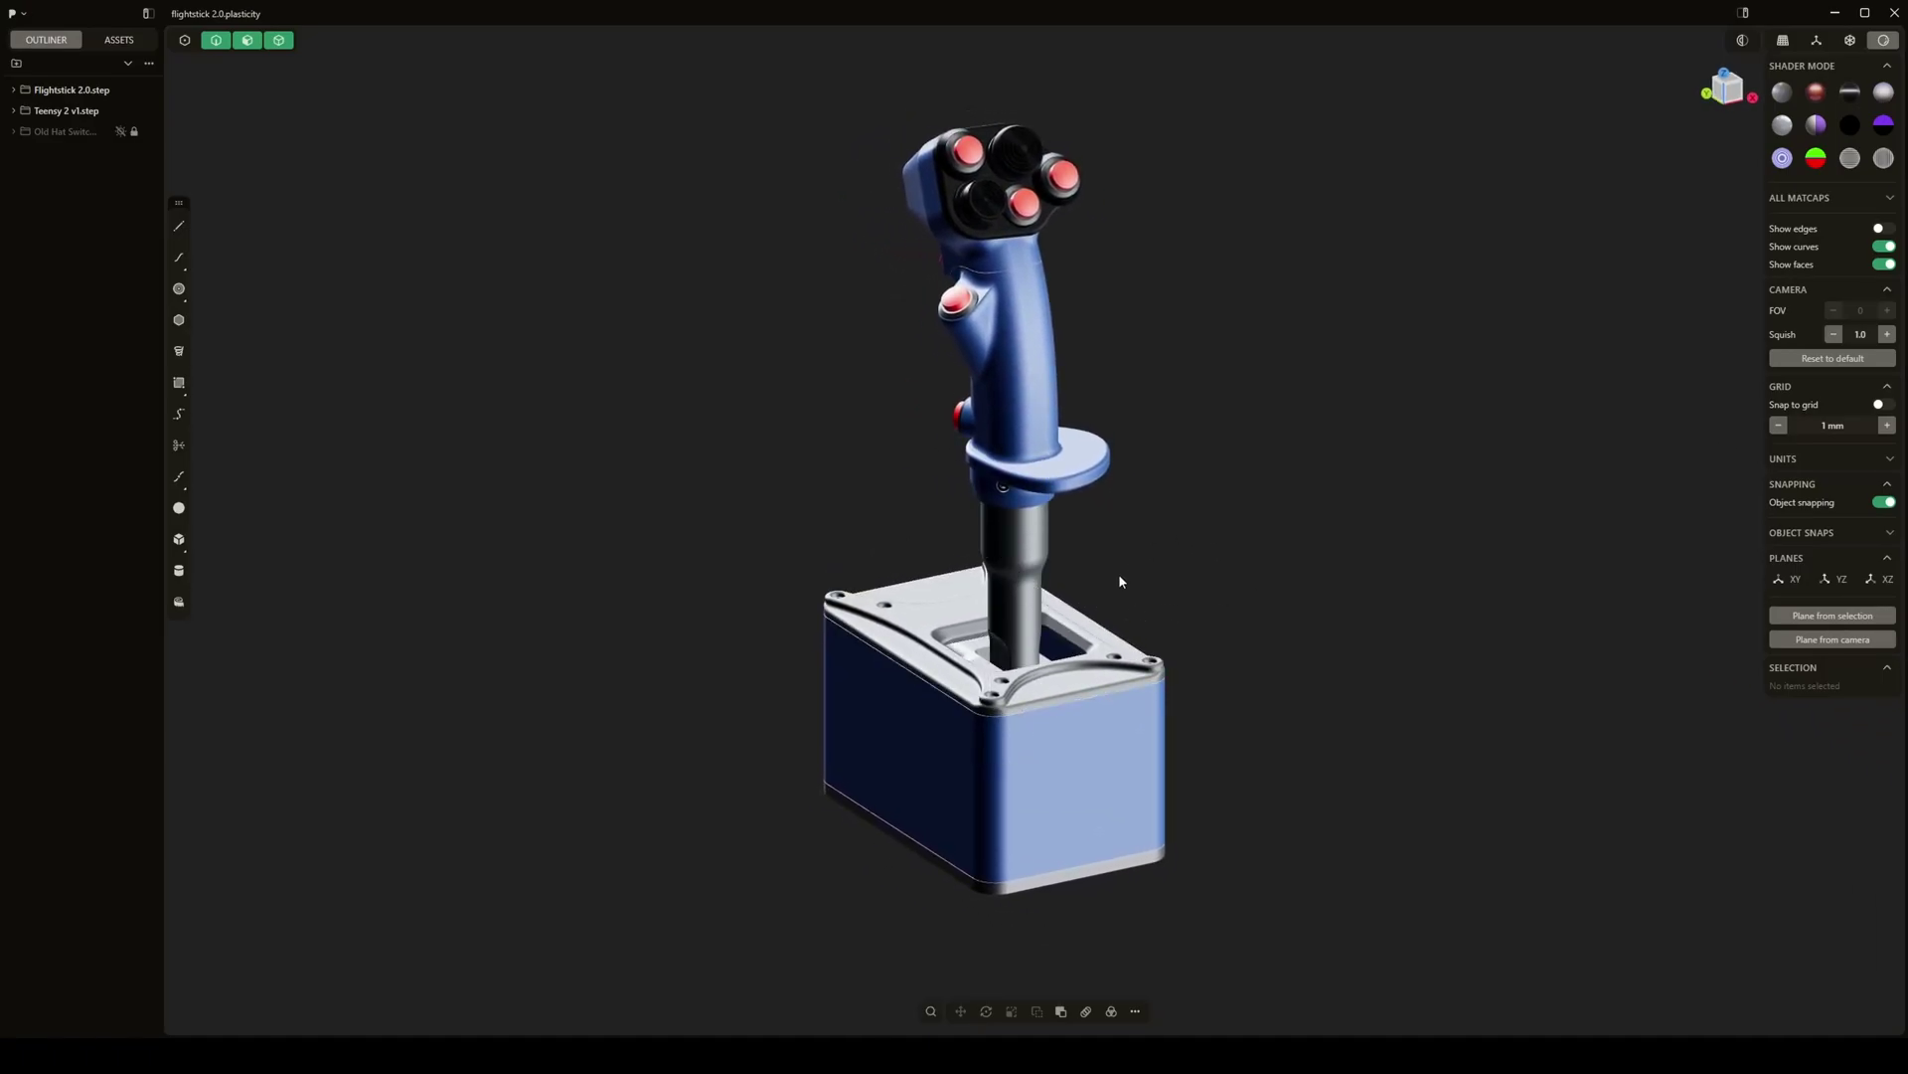
{"action": "mouse_move", "coordinate": [1138, 597]}
{"action": "middle_mouse_down"}
{"action": "mouse_move", "coordinate": [1159, 626]}
{"action": "mouse_move", "coordinate": [1173, 606]}
{"action": "mouse_move", "coordinate": [1164, 619]}
{"action": "middle_mouse_up"}
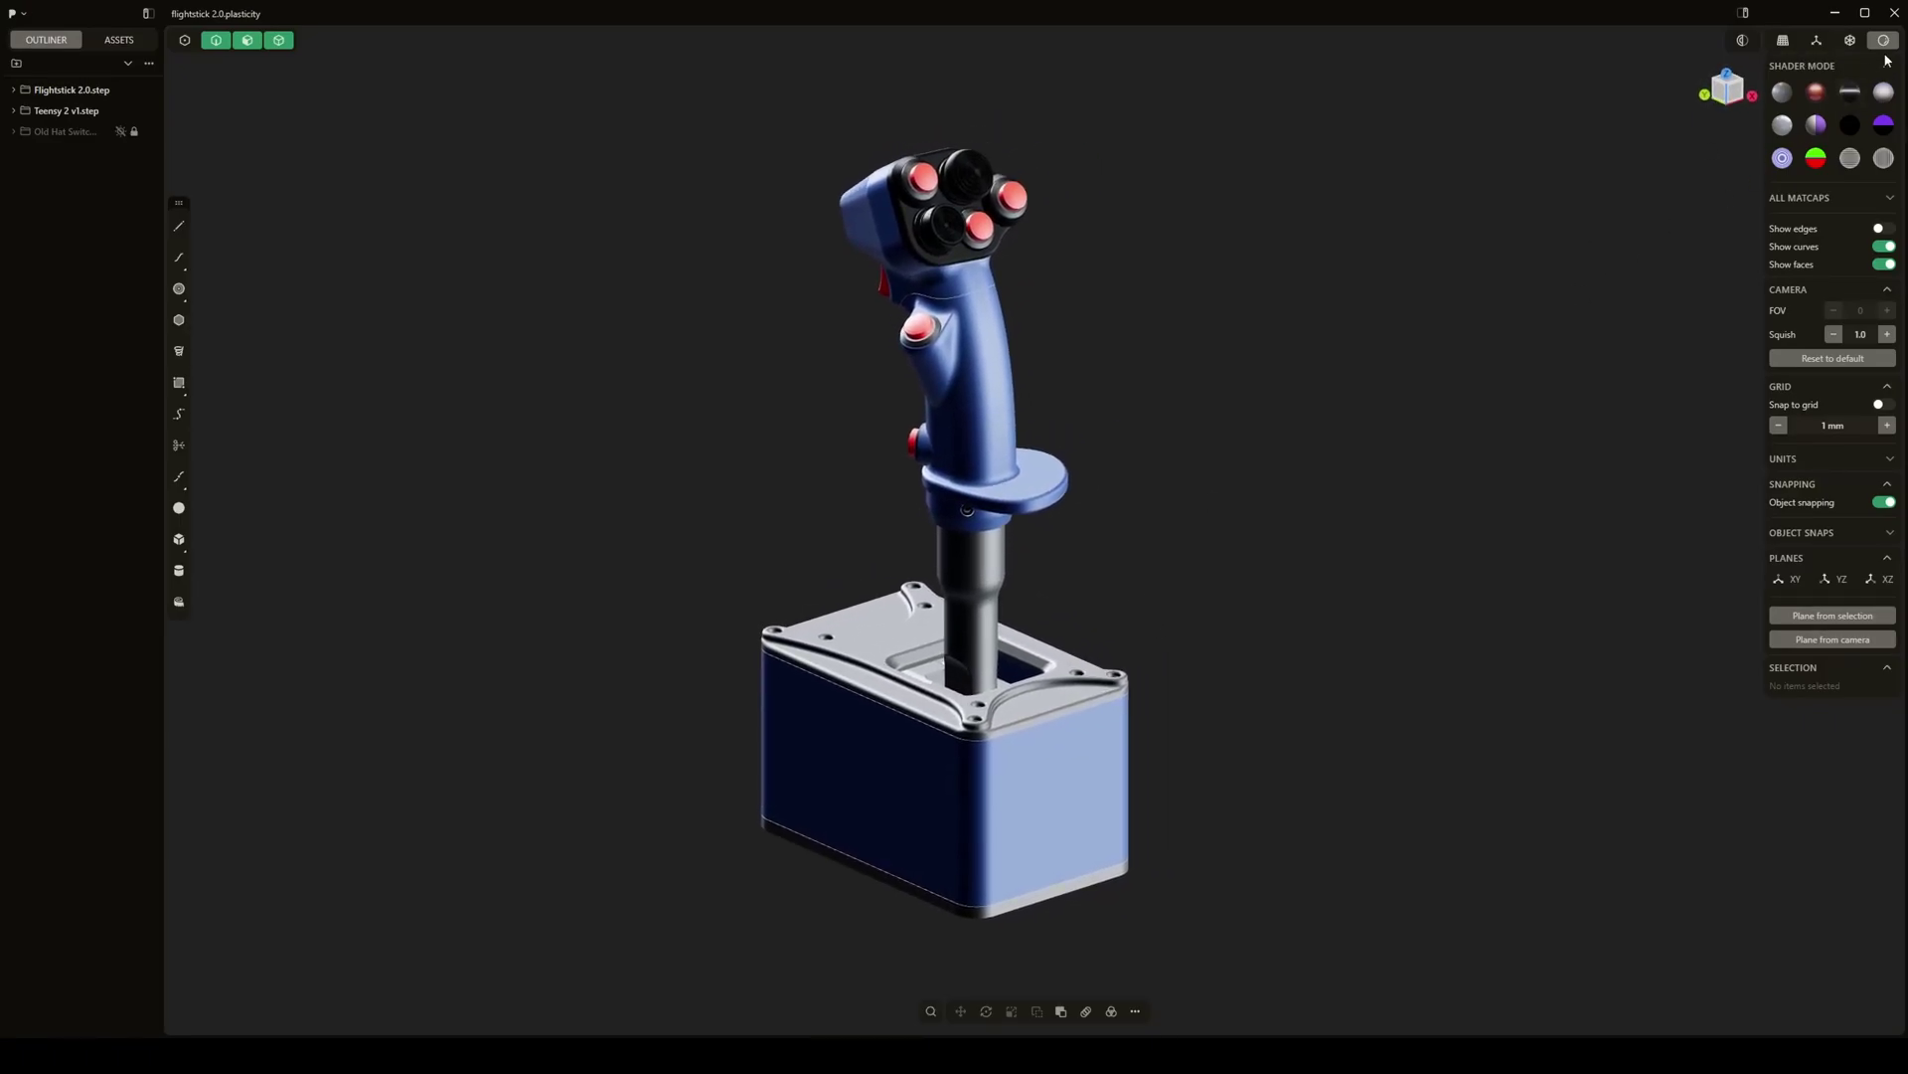
{"action": "middle_click_drag", "start_coordinate": [1300, 419], "coordinate": [1106, 667]}
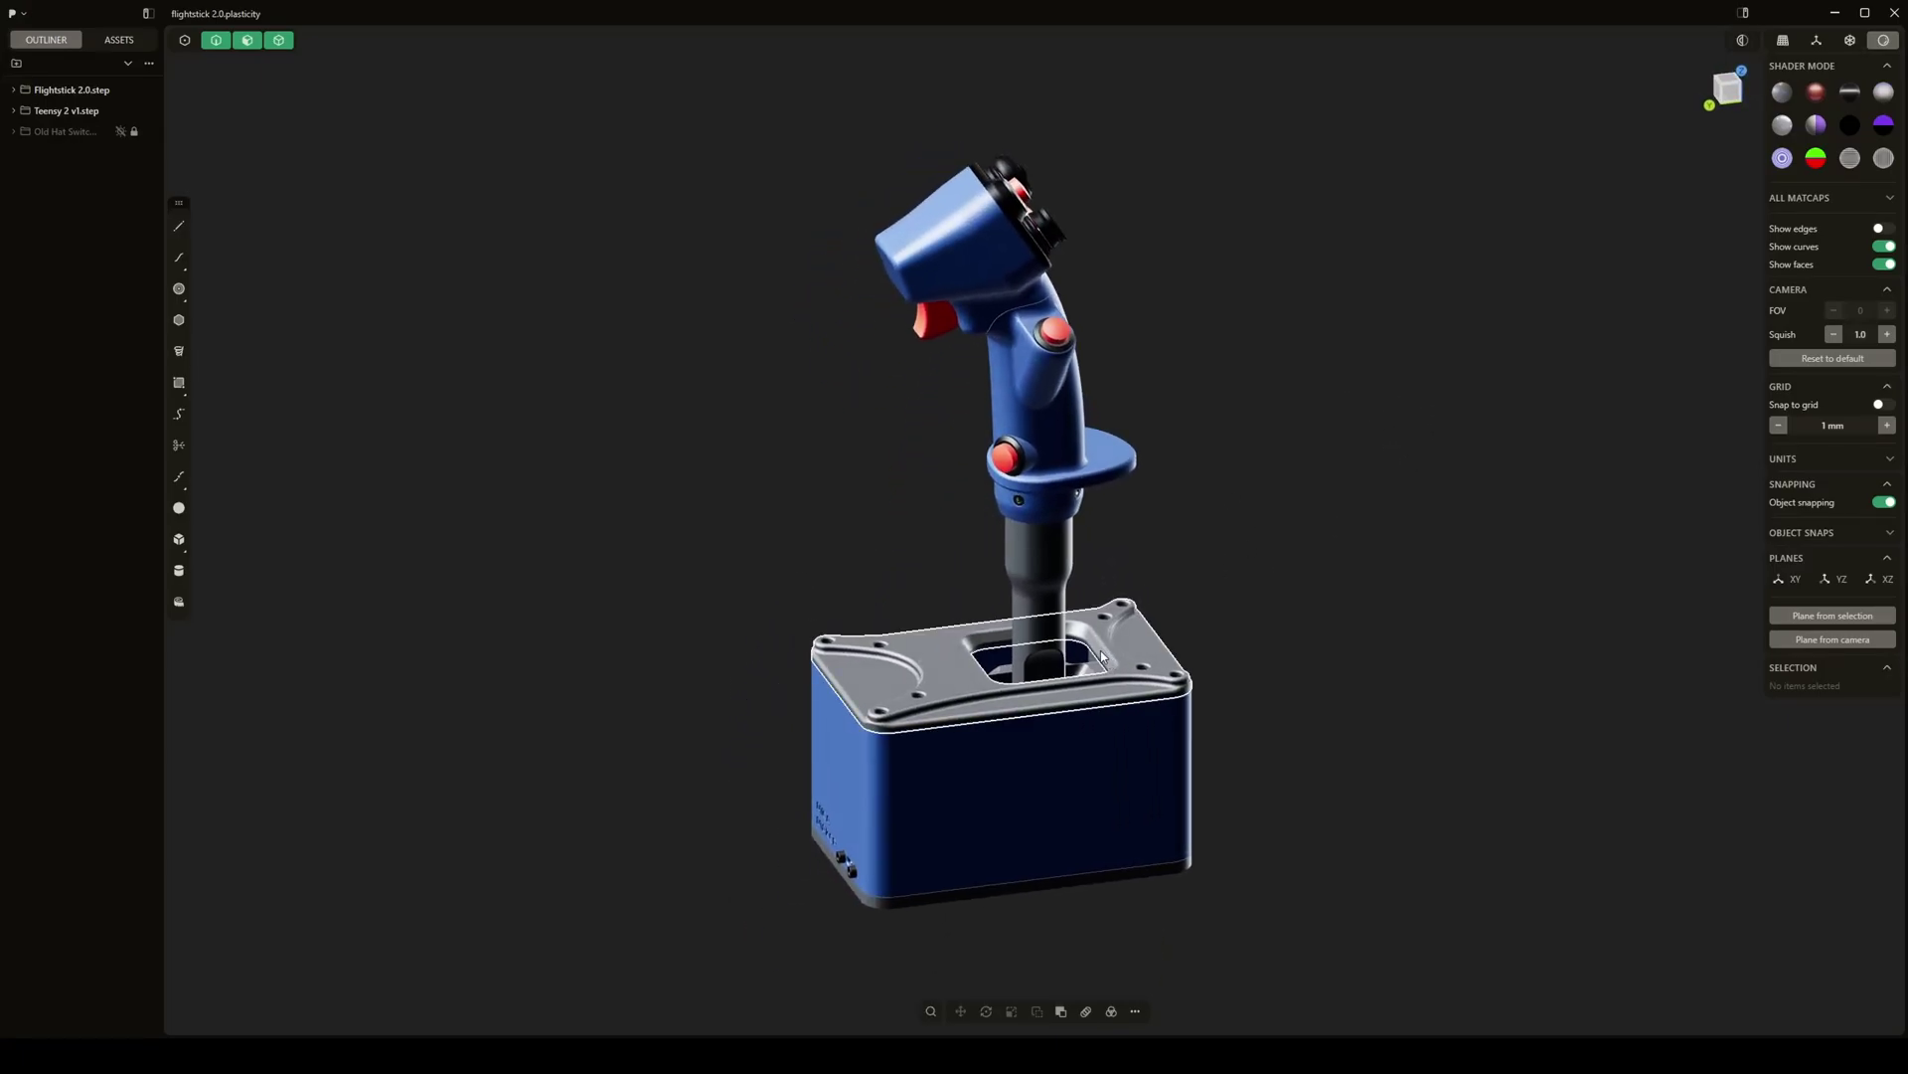
{"action": "middle_click_drag", "start_coordinate": [1091, 661], "coordinate": [898, 548]}
{"action": "middle_click_drag", "start_coordinate": [1407, 587], "coordinate": [1368, 552]}
Examine the base box closely, including its end face with the connector ports
{"action": "scroll", "coordinate": [1070, 414], "scroll_direction": "up", "scroll_amount": 5}
{"action": "scroll", "coordinate": [971, 544], "scroll_direction": "down", "scroll_amount": 3}
{"action": "middle_click_drag", "start_coordinate": [1129, 807], "coordinate": [1064, 626], "text": "shift"}
{"action": "scroll", "coordinate": [1093, 557], "scroll_direction": "up", "scroll_amount": 3}
{"action": "scroll", "coordinate": [994, 766], "scroll_direction": "down", "scroll_amount": 5}
{"action": "scroll", "coordinate": [1355, 715], "scroll_direction": "down", "scroll_amount": 2}
{"action": "scroll", "coordinate": [942, 786], "scroll_direction": "up", "scroll_amount": 1}
{"action": "middle_click_drag", "start_coordinate": [944, 787], "coordinate": [1253, 687]}
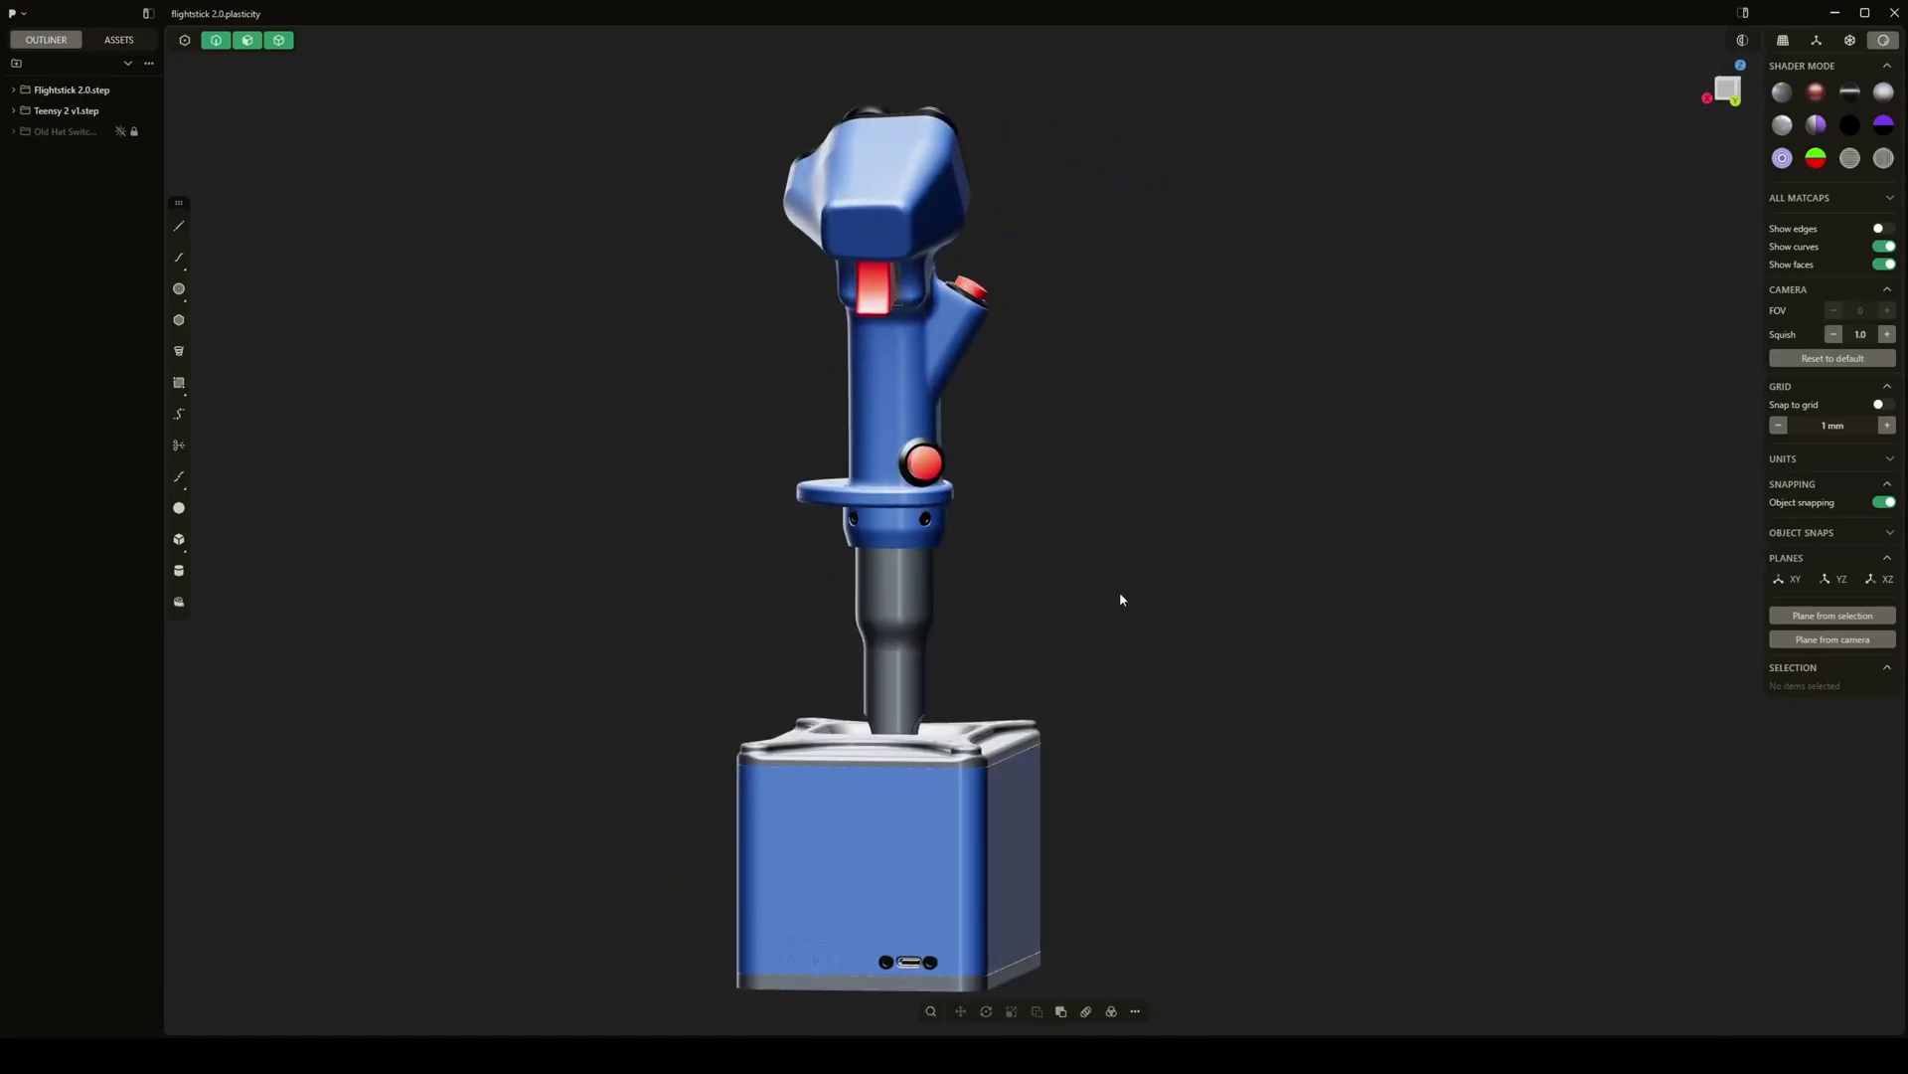
{"action": "middle_click_drag", "start_coordinate": [1177, 586], "coordinate": [1342, 562], "text": "shift"}
{"action": "scroll", "coordinate": [1306, 583], "scroll_direction": "down", "scroll_amount": 1}
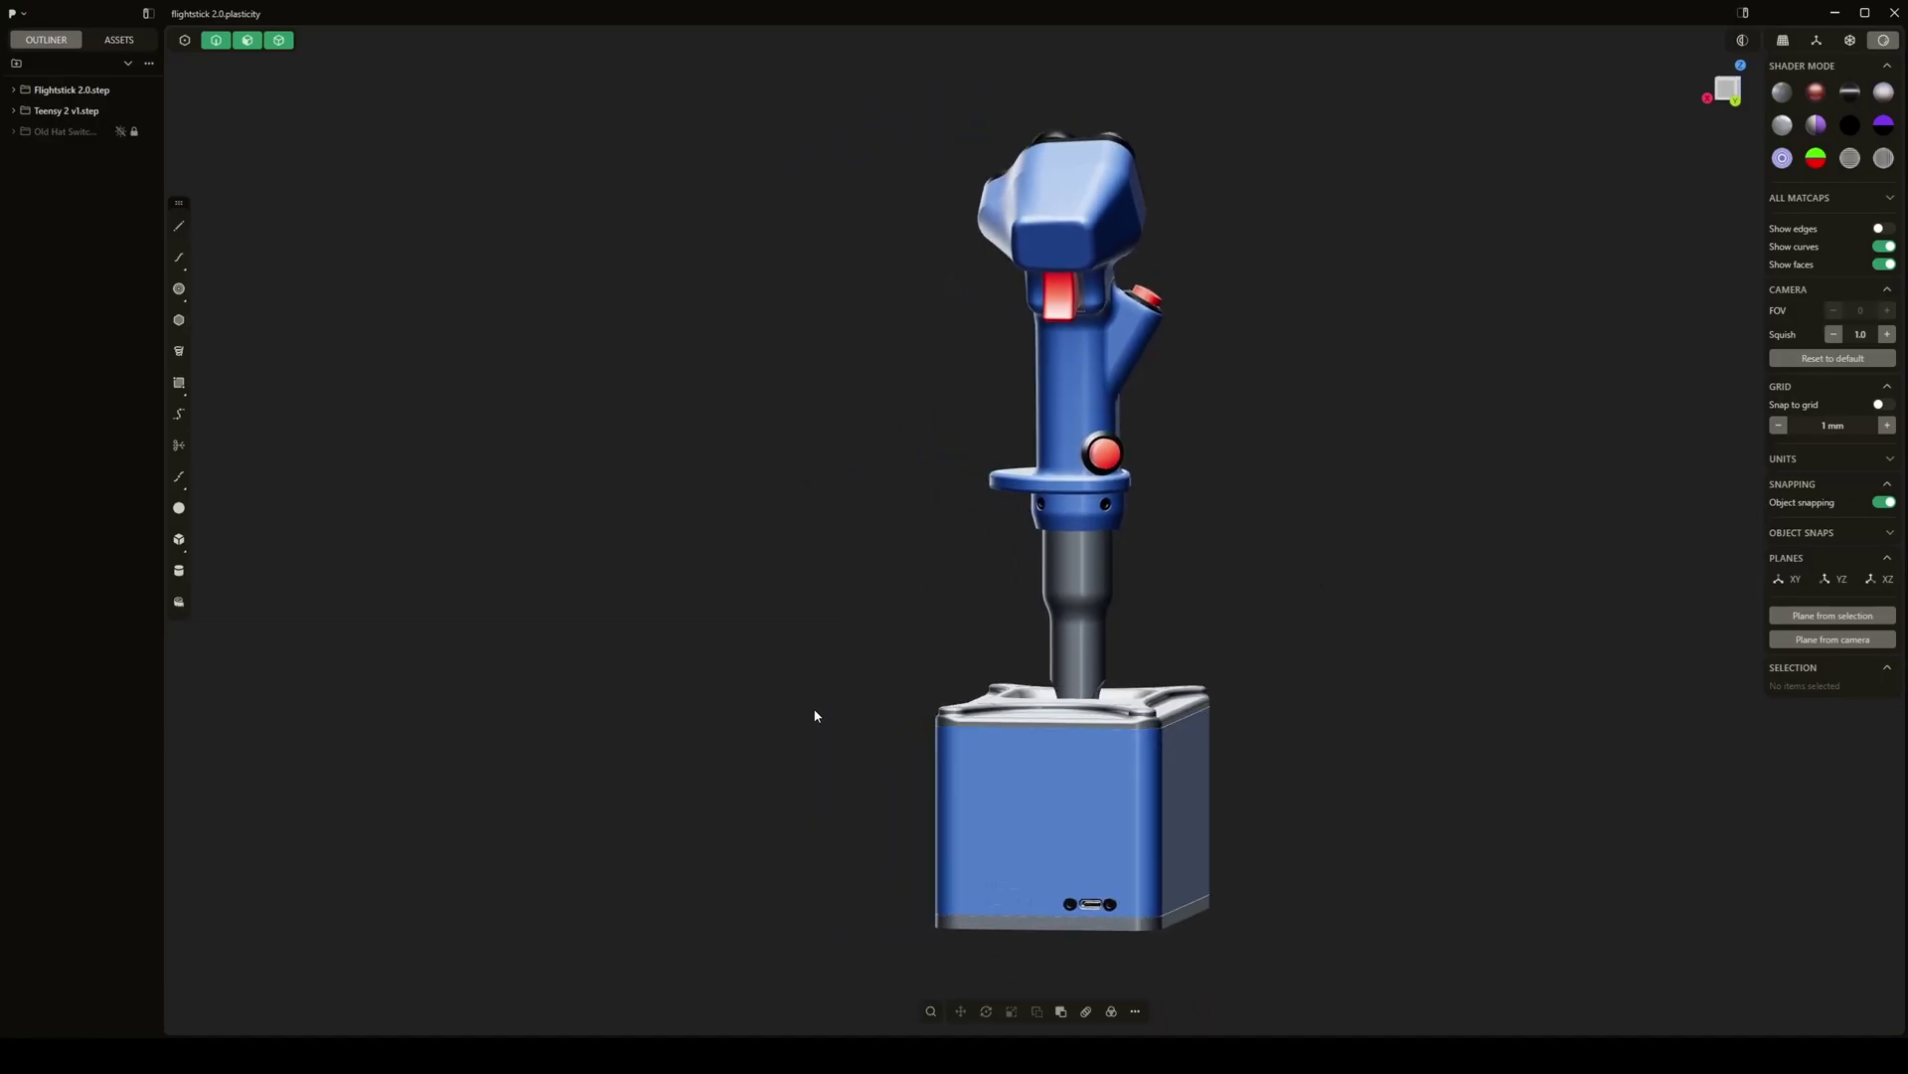
{"action": "scroll", "coordinate": [930, 693], "scroll_direction": "down", "scroll_amount": 1}
{"action": "scroll", "coordinate": [1143, 787], "scroll_direction": "up", "scroll_amount": 2}
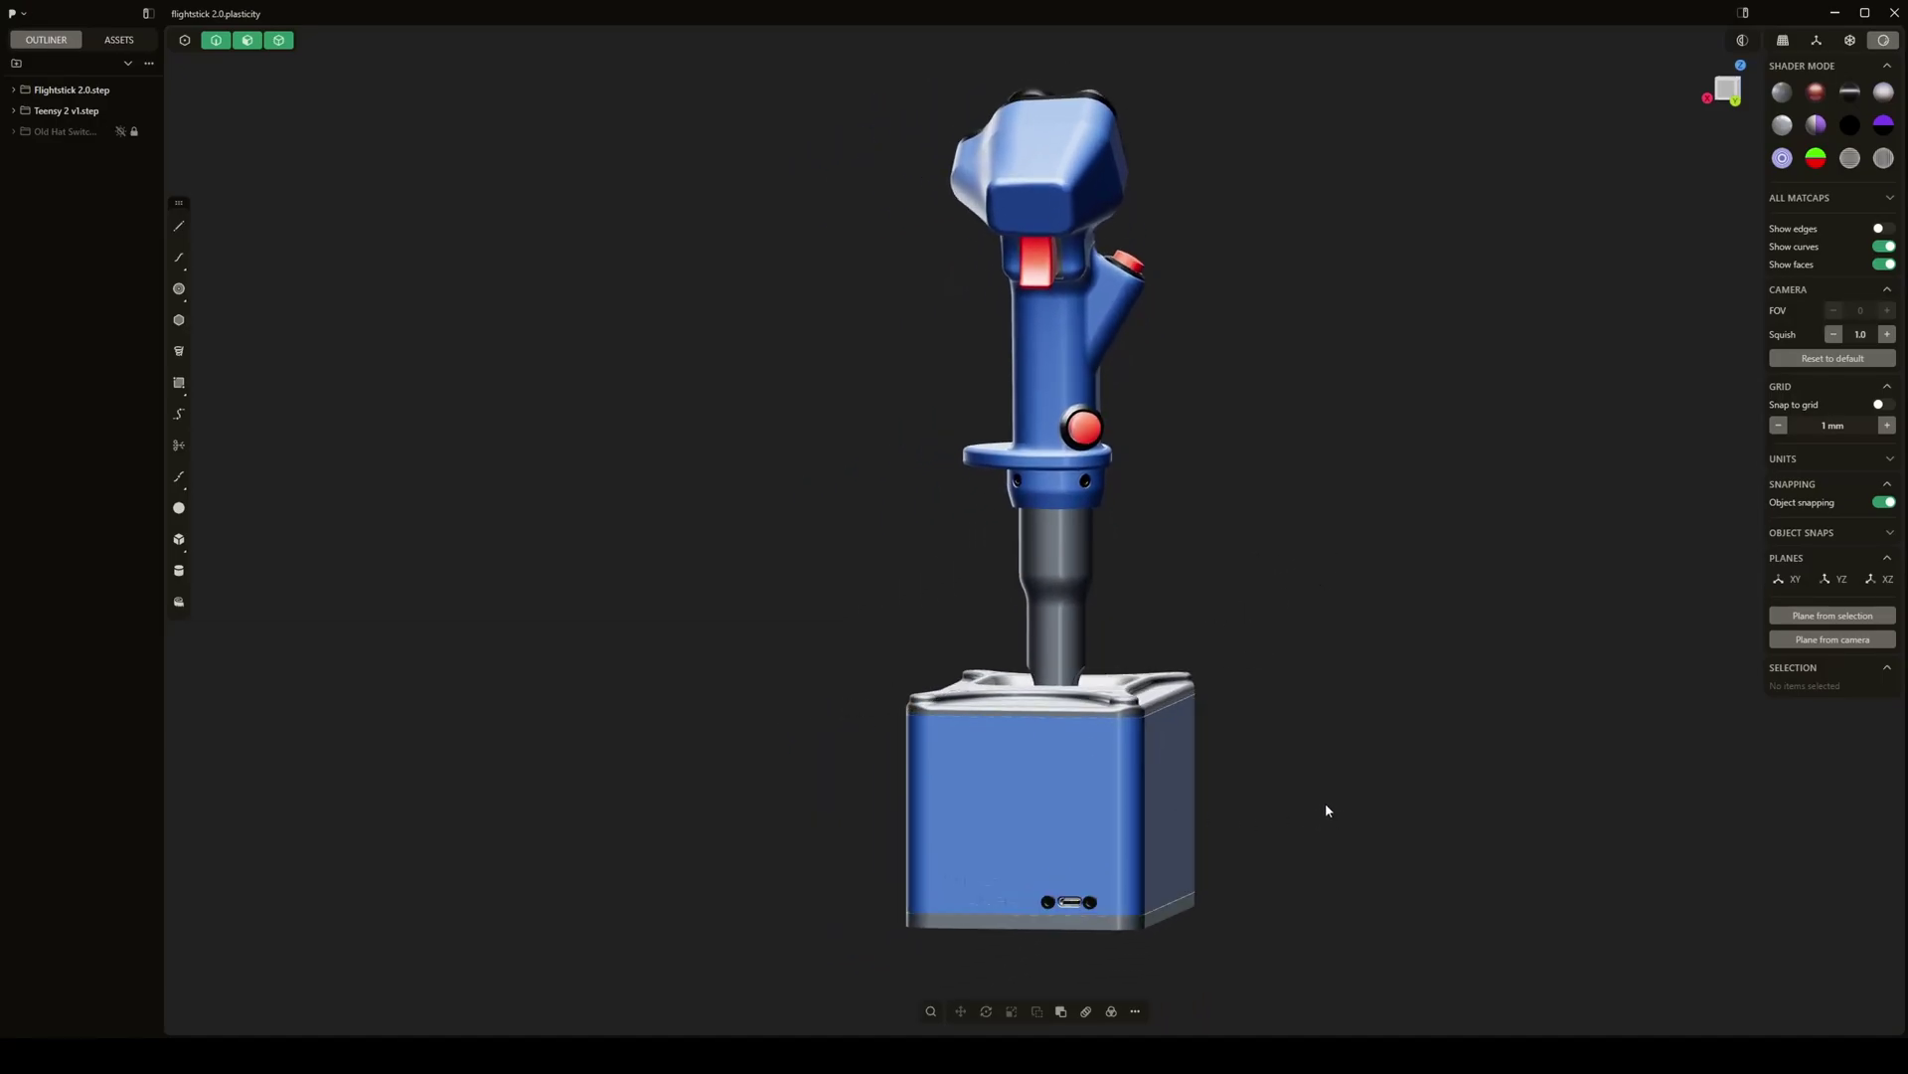
Examine the flight stick's head, grip, shaft and top plate from the side and from above
{"action": "middle_click_drag", "start_coordinate": [1325, 809], "coordinate": [1086, 770]}
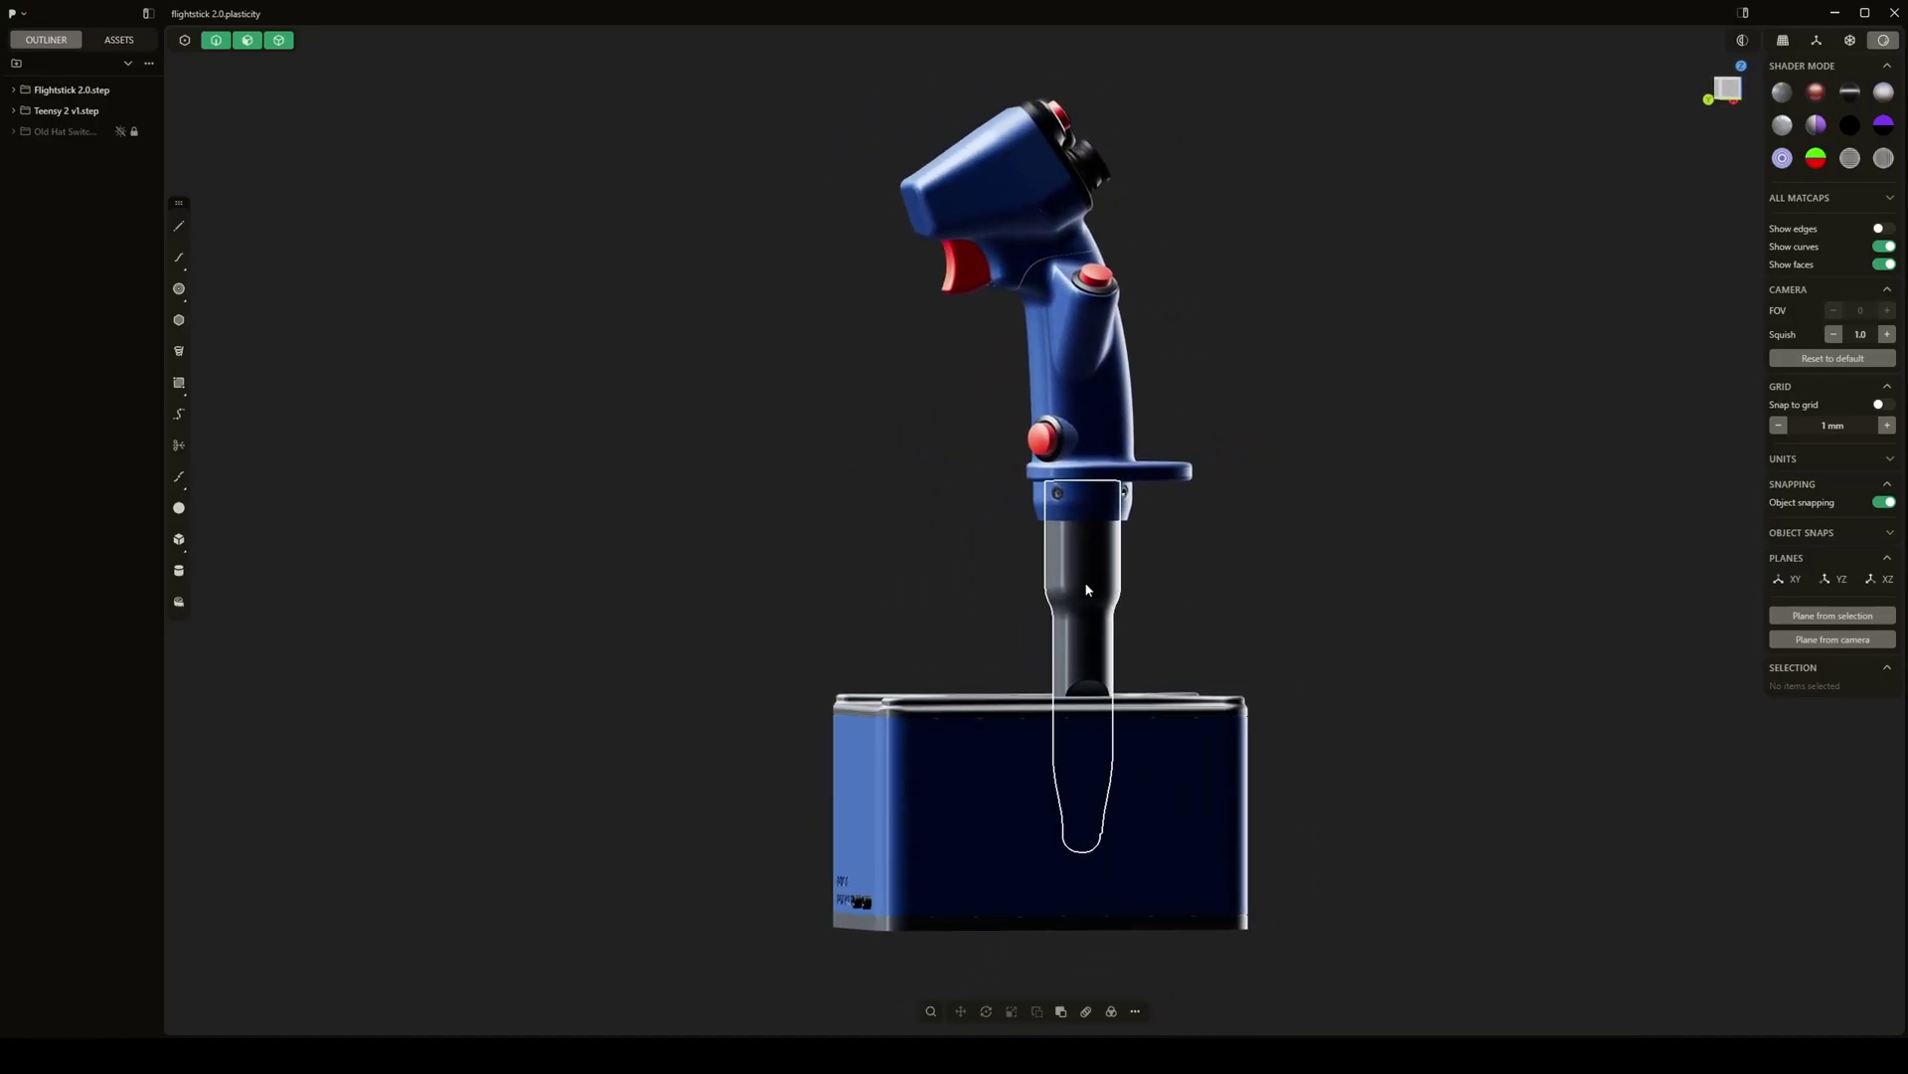
{"action": "middle_click_drag", "start_coordinate": [1085, 591], "coordinate": [1173, 283]}
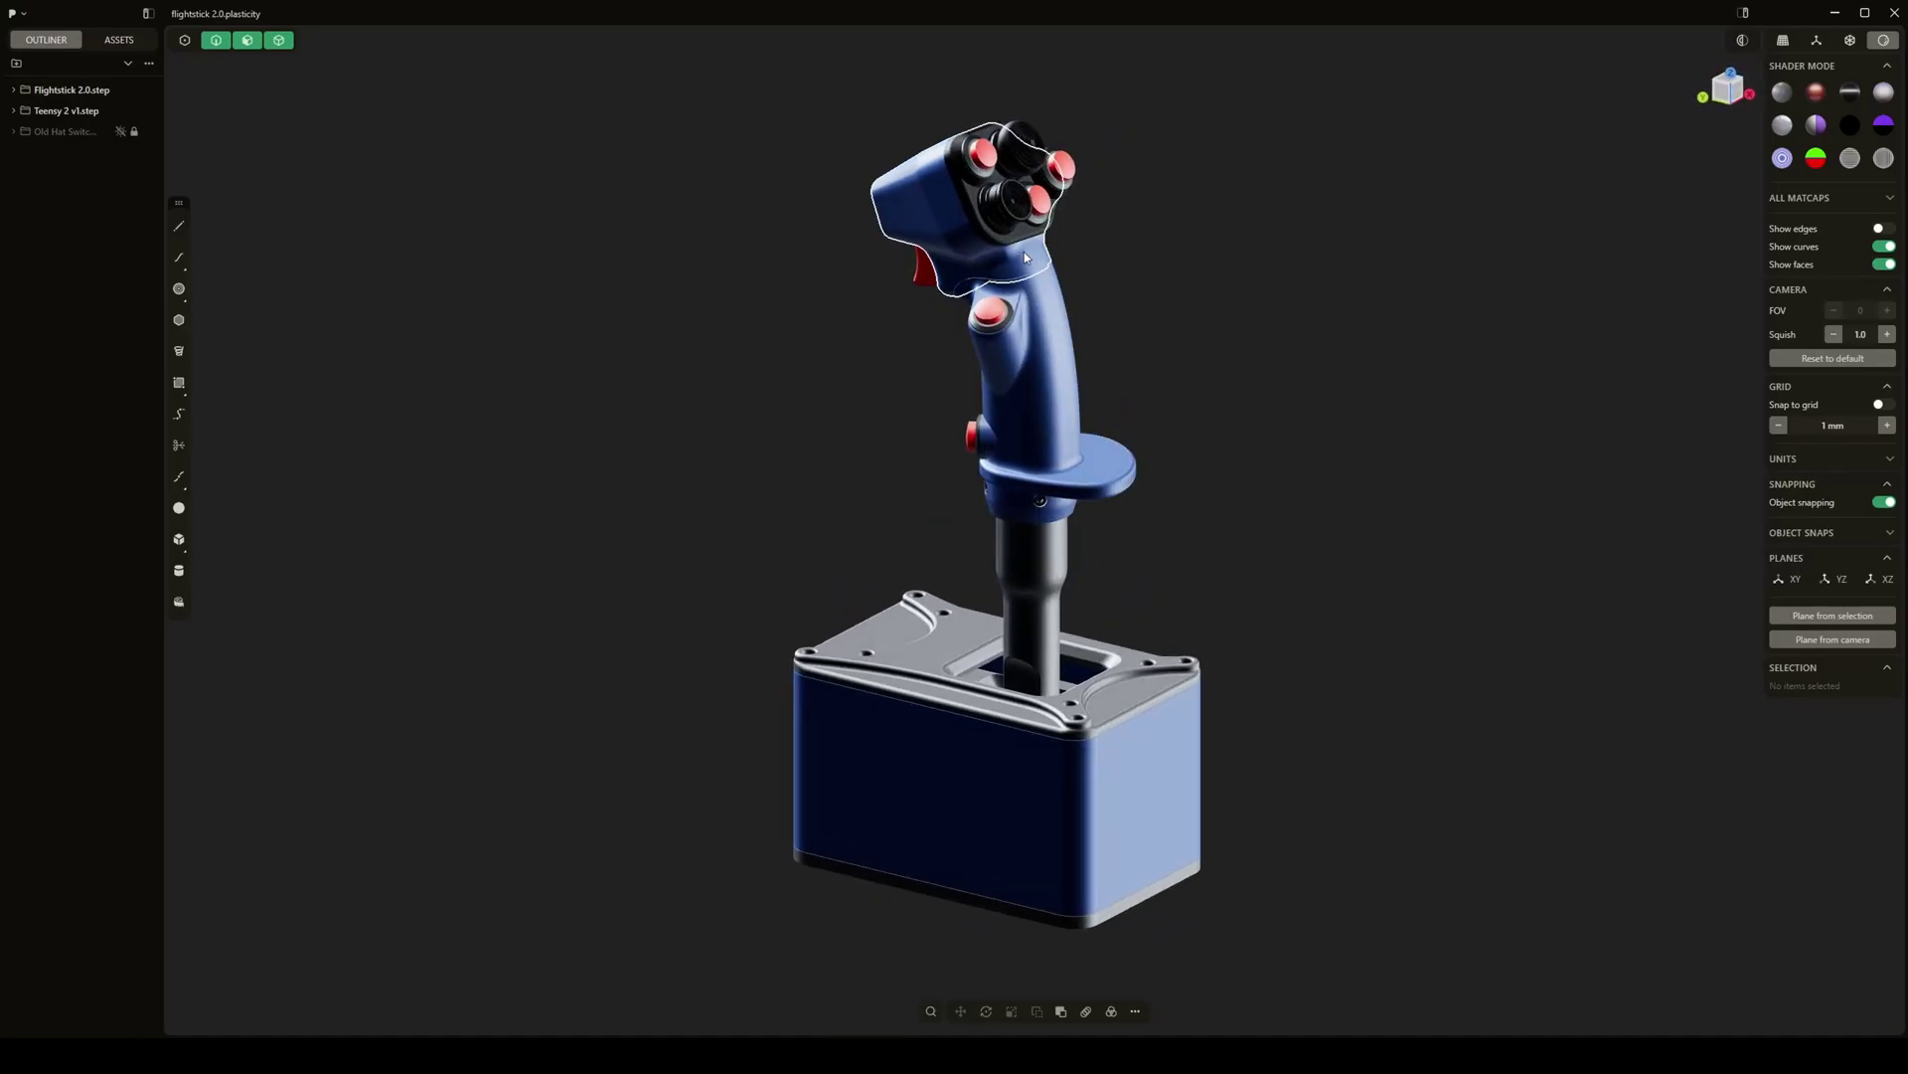
{"action": "middle_click_drag", "start_coordinate": [1028, 255], "coordinate": [978, 323]}
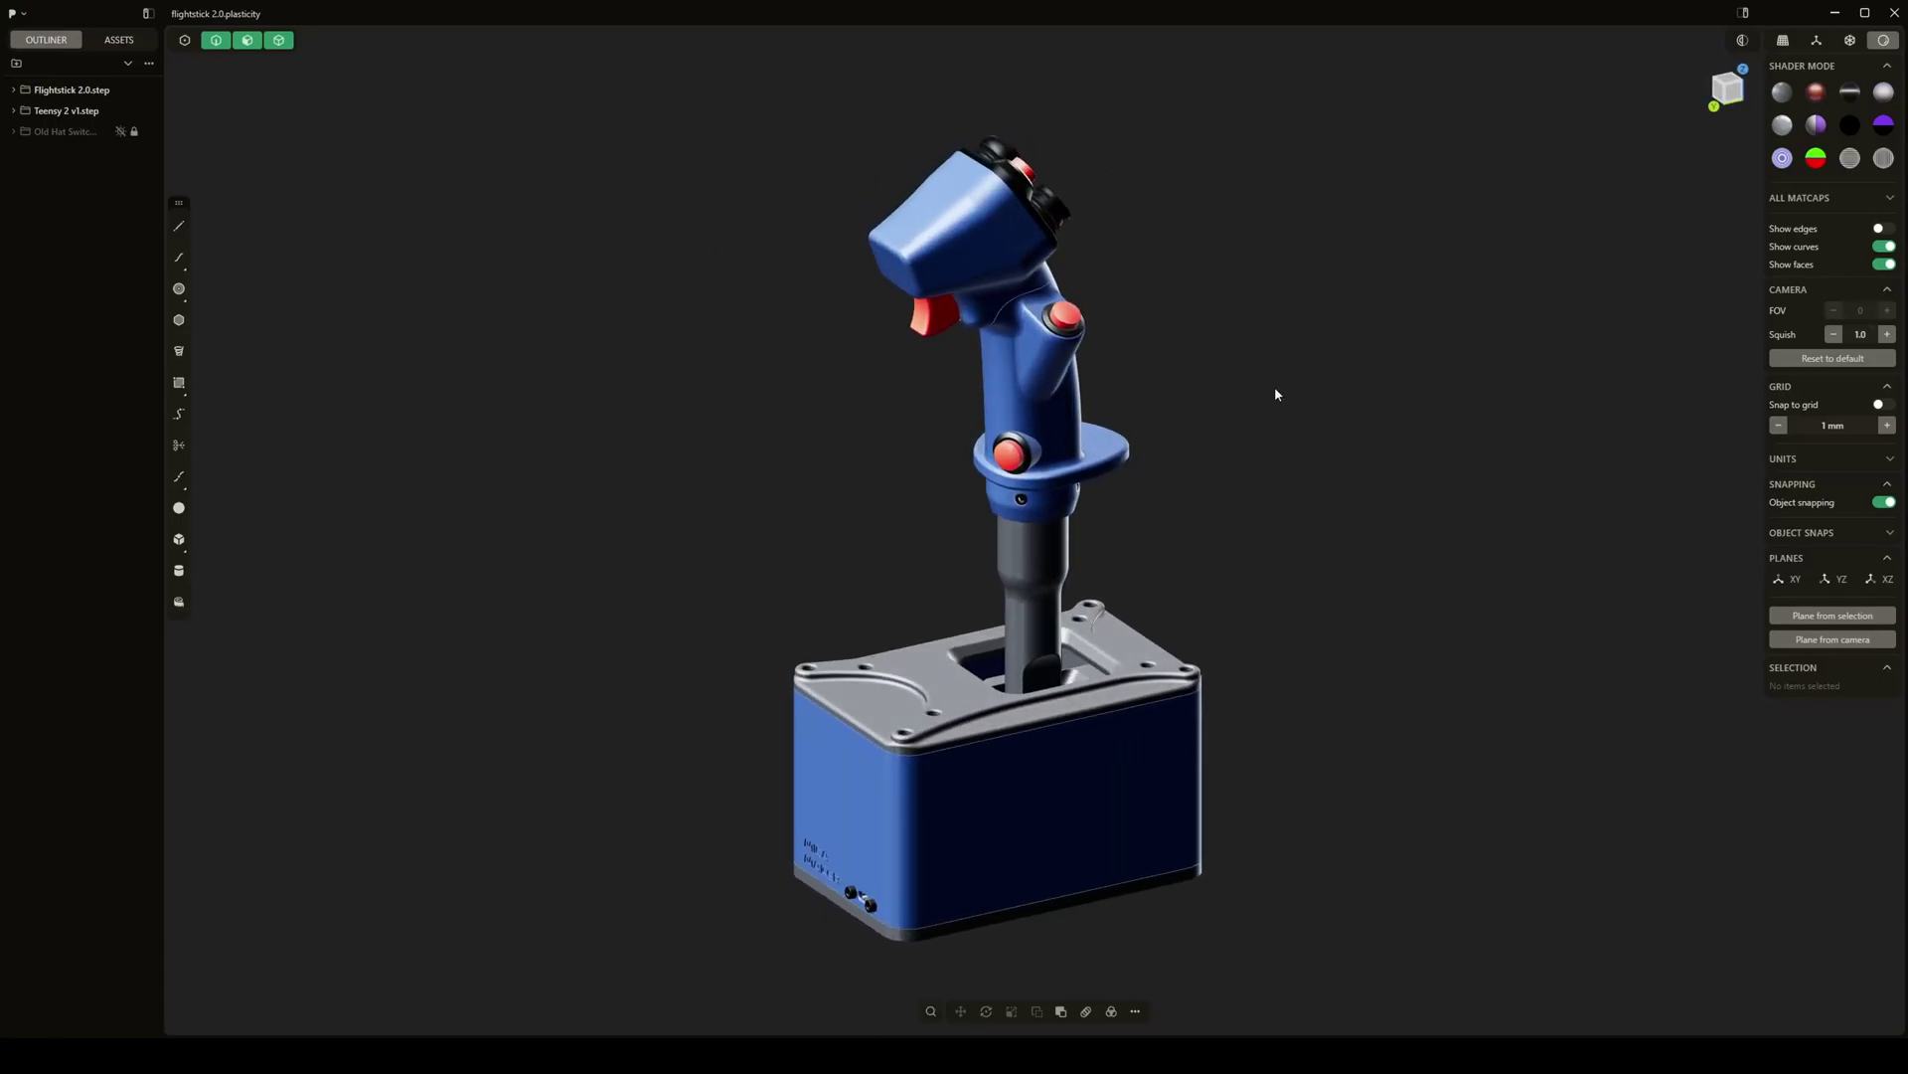
{"action": "middle_click_drag", "start_coordinate": [1060, 442], "coordinate": [1197, 409]}
{"action": "scroll", "coordinate": [1016, 408], "scroll_direction": "up", "scroll_amount": 5}
{"action": "middle_click_drag", "start_coordinate": [1015, 409], "coordinate": [1006, 308]}
{"action": "scroll", "coordinate": [1007, 314], "scroll_direction": "down", "scroll_amount": 3}
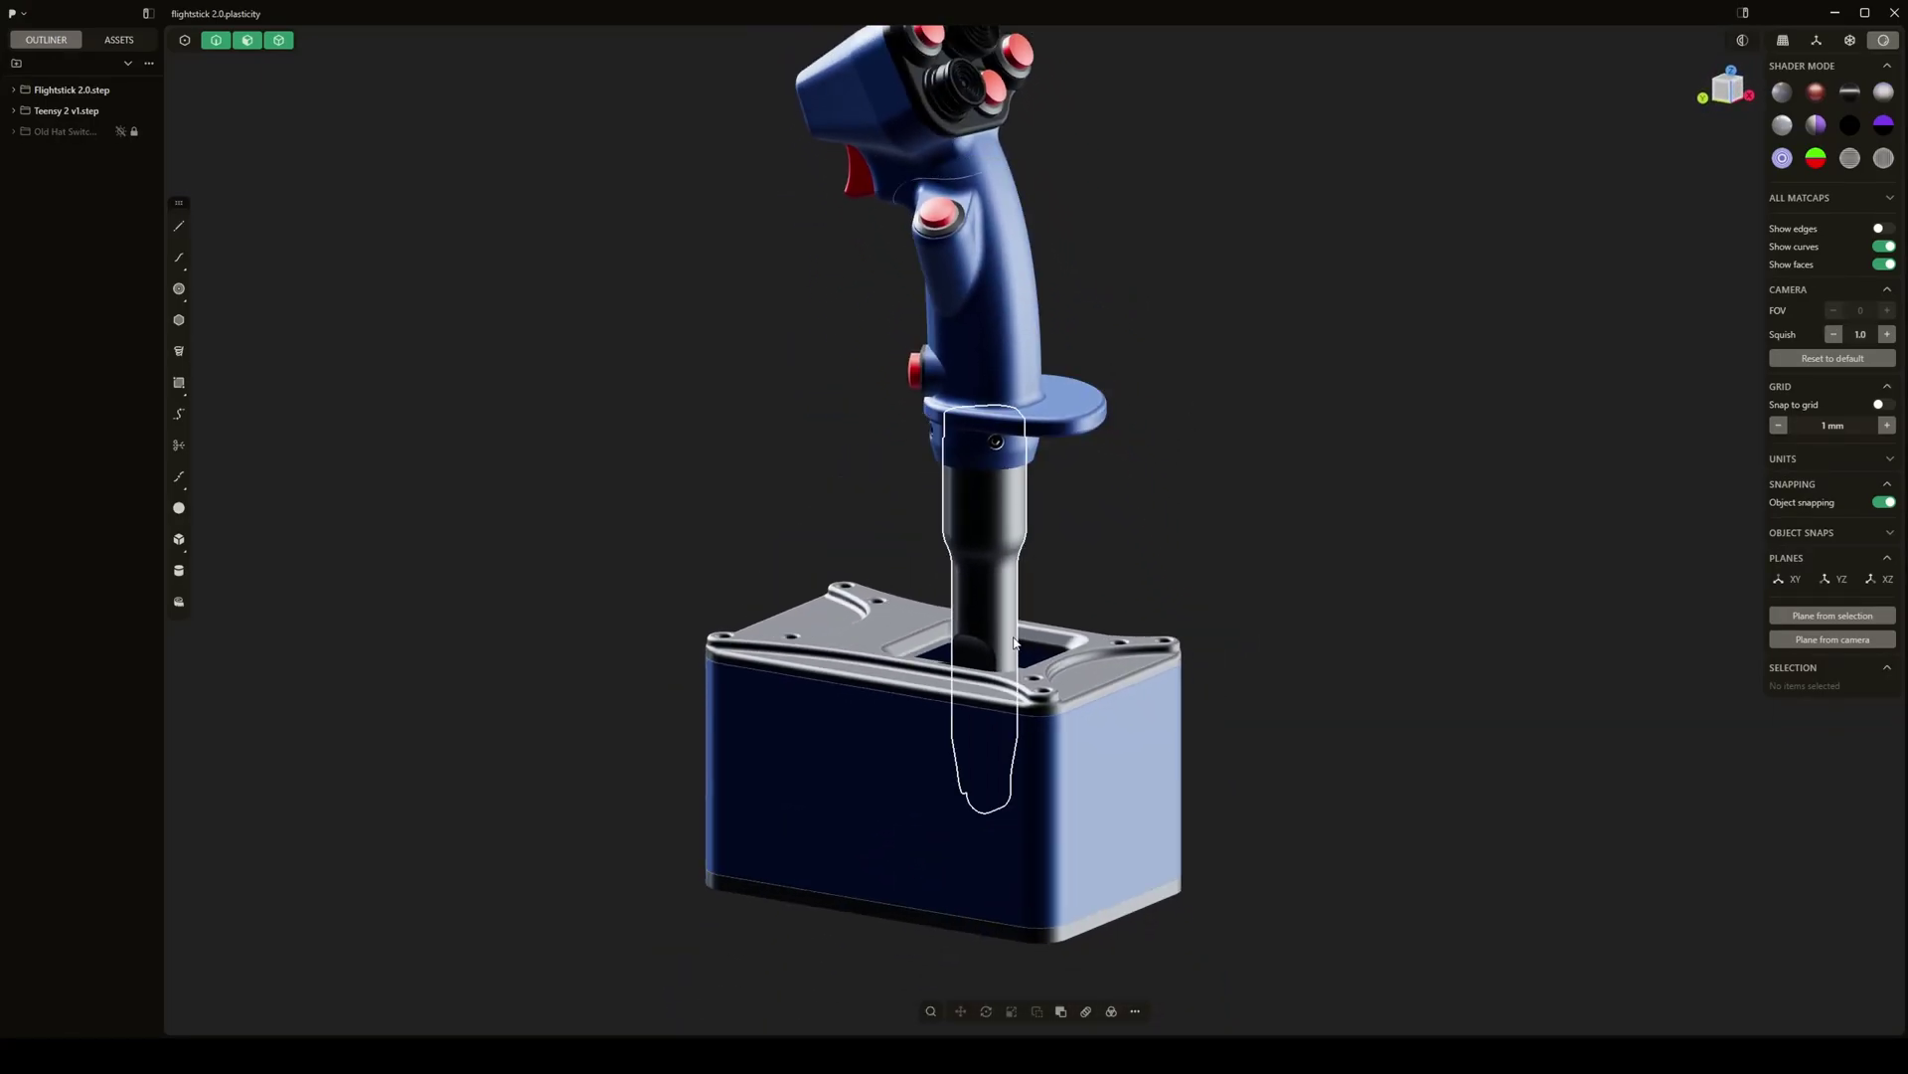
{"action": "scroll", "coordinate": [1016, 815], "scroll_direction": "up", "scroll_amount": 3}
{"action": "middle_click_drag", "start_coordinate": [1014, 815], "coordinate": [939, 812]}
{"action": "middle_click_drag", "start_coordinate": [1239, 633], "coordinate": [1153, 680], "text": "shift"}
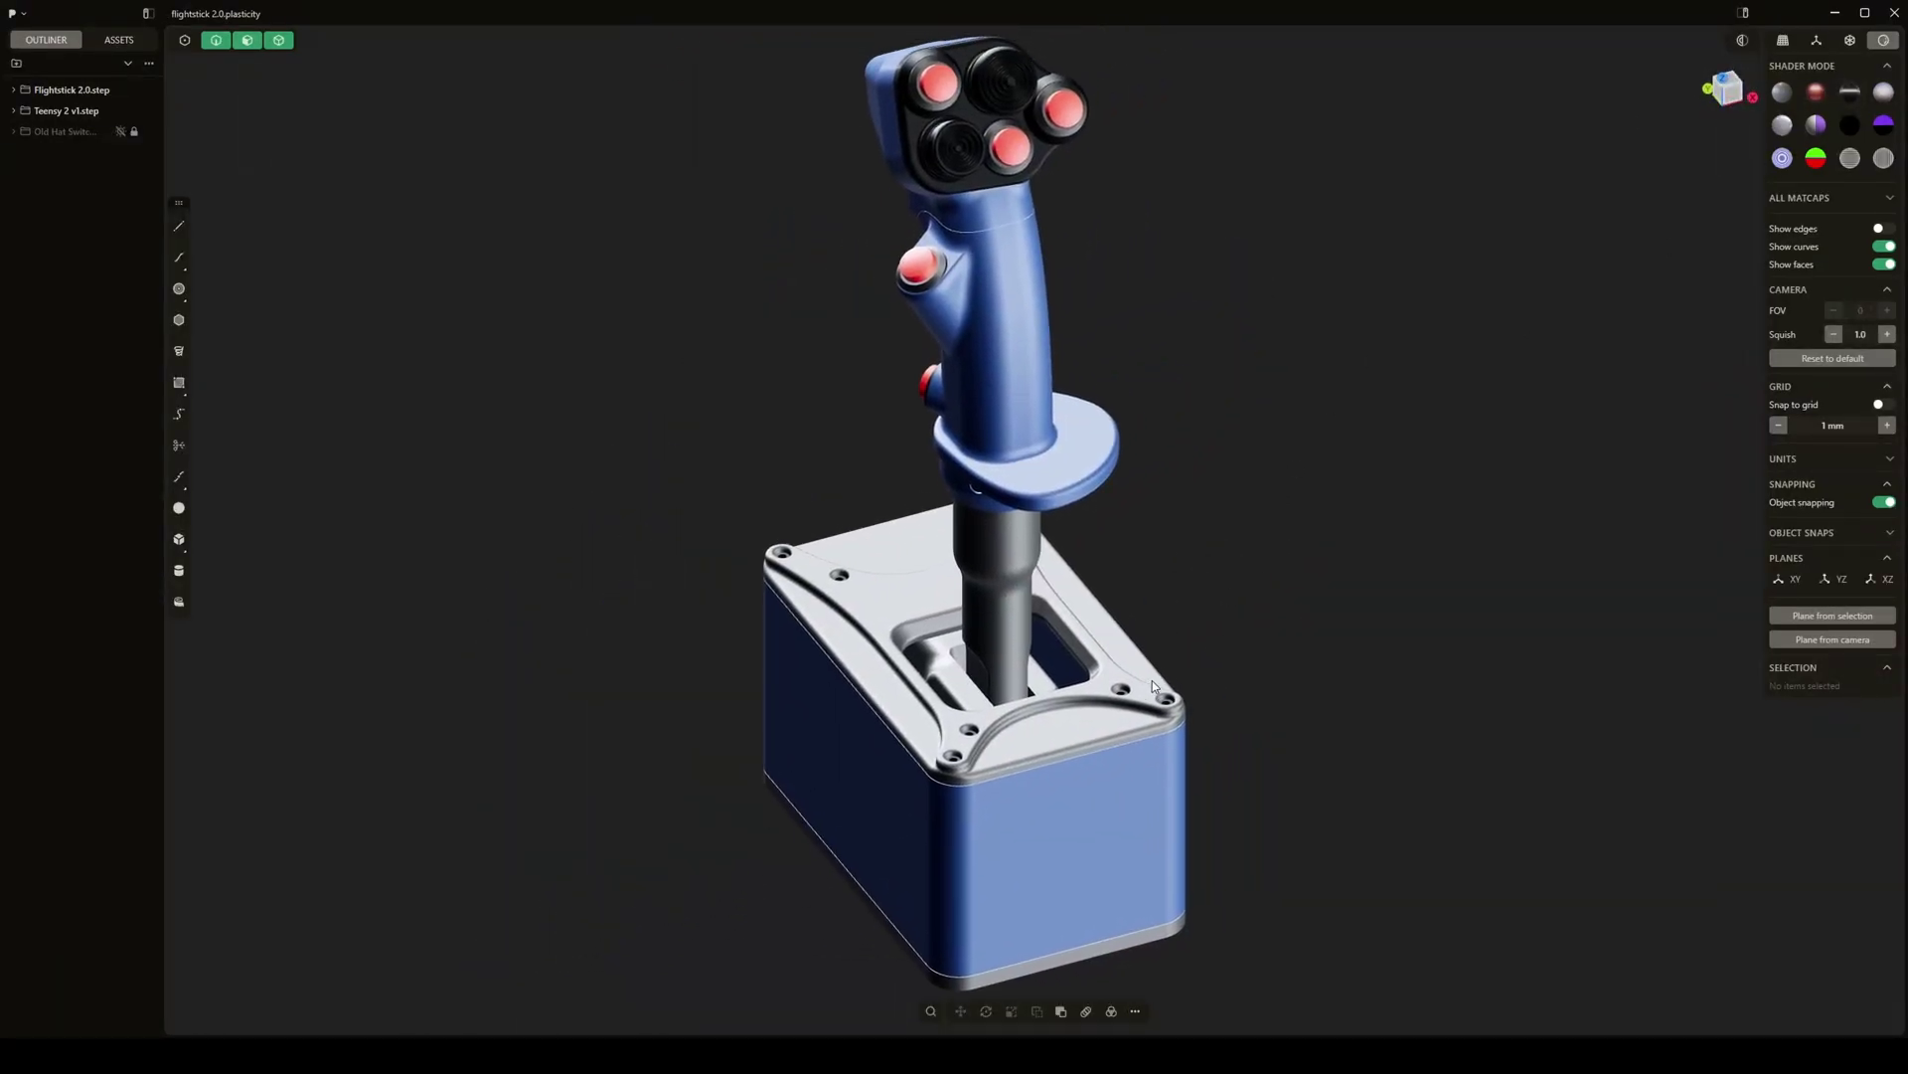
{"action": "scroll", "coordinate": [1153, 680], "scroll_direction": "down", "scroll_amount": 3}
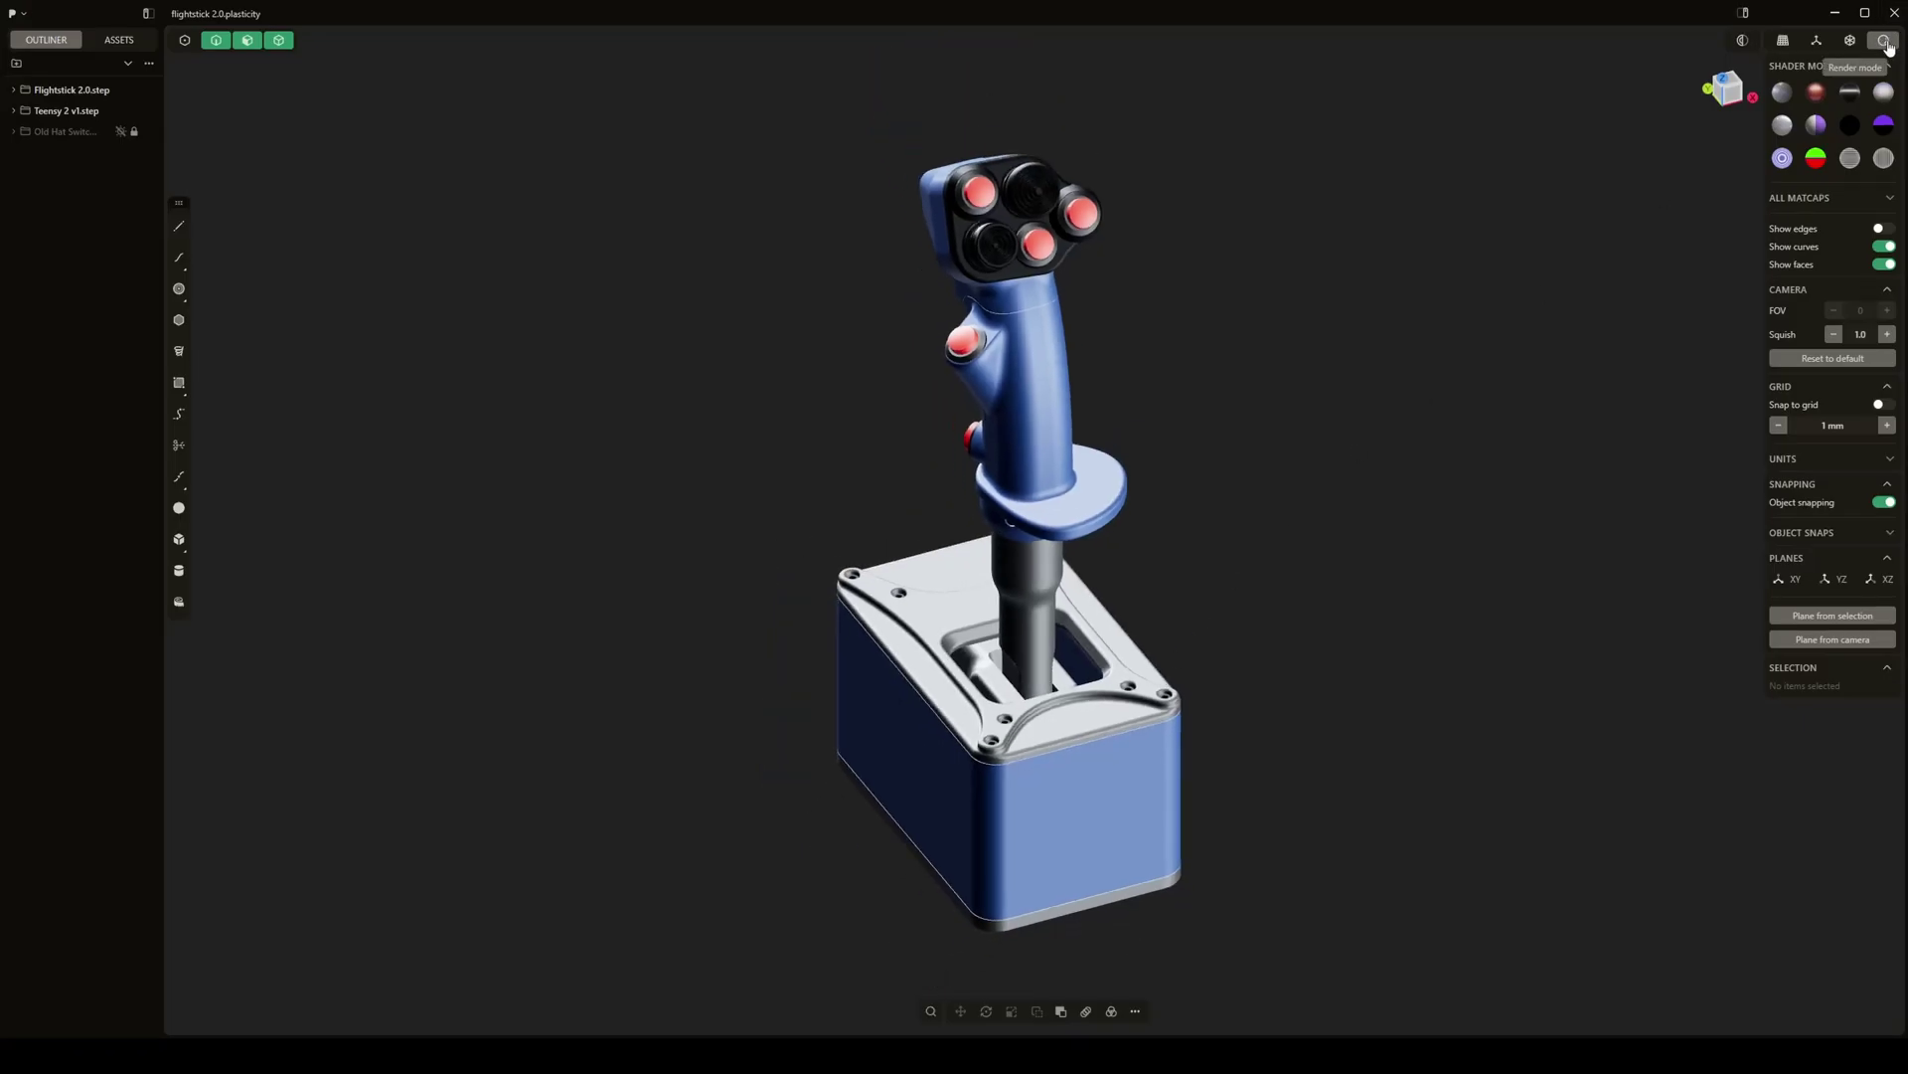
Turn off render mode for plain grey shading and show the model's edges
{"action": "left_click", "coordinate": [1885, 42]}
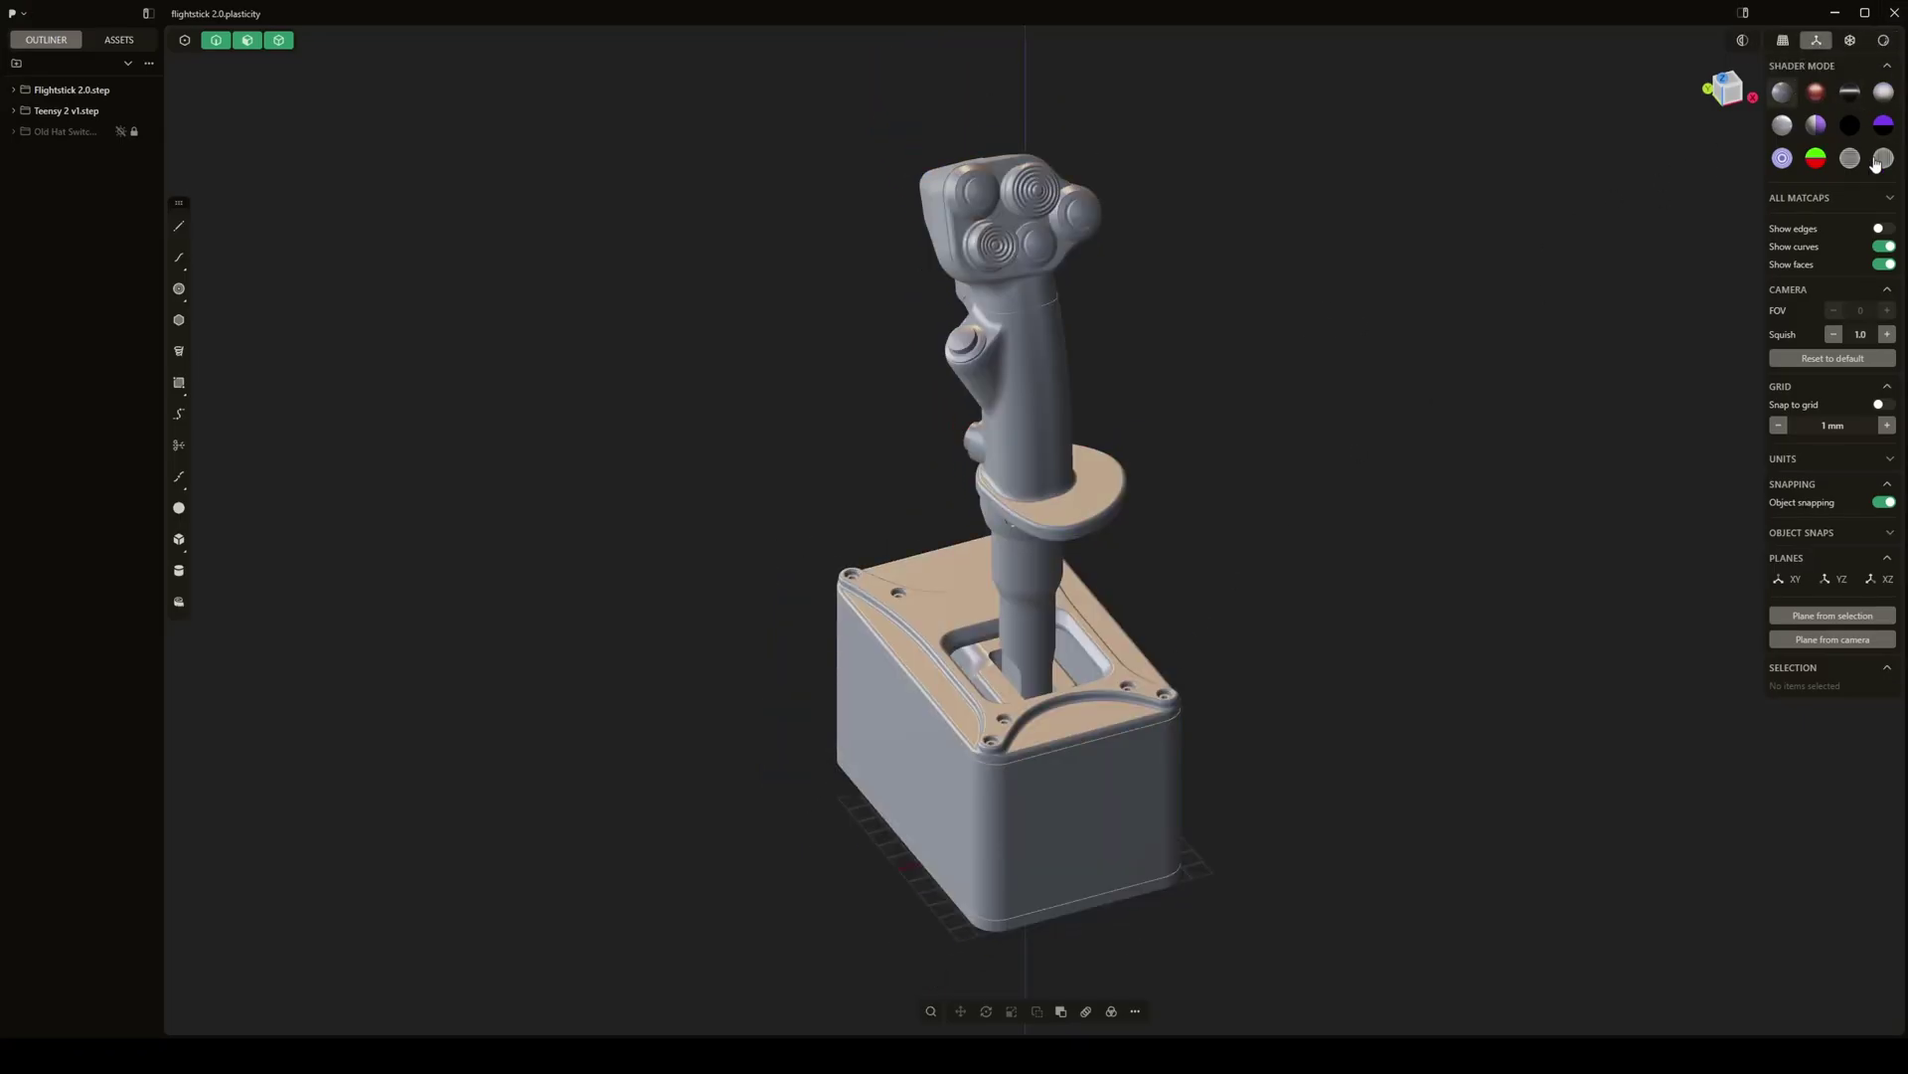
{"action": "left_click", "coordinate": [1887, 230]}
Examine the edge layout on the grip, the head and its buttons
{"action": "mouse_move", "coordinate": [1308, 475]}
{"action": "middle_mouse_down"}
{"action": "mouse_move", "coordinate": [1381, 460]}
{"action": "mouse_move", "coordinate": [1278, 524]}
{"action": "mouse_move", "coordinate": [1234, 512]}
{"action": "mouse_move", "coordinate": [1193, 408]}
{"action": "mouse_move", "coordinate": [1284, 489]}
{"action": "mouse_move", "coordinate": [1180, 468]}
{"action": "mouse_move", "coordinate": [1163, 511]}
{"action": "mouse_move", "coordinate": [865, 490]}
{"action": "mouse_move", "coordinate": [1193, 477]}
{"action": "mouse_move", "coordinate": [1219, 566]}
{"action": "mouse_move", "coordinate": [1026, 520]}
{"action": "mouse_move", "coordinate": [1023, 460]}
{"action": "mouse_move", "coordinate": [1509, 485]}
{"action": "mouse_move", "coordinate": [1508, 516]}
{"action": "mouse_move", "coordinate": [1283, 417]}
{"action": "mouse_move", "coordinate": [1393, 425]}
{"action": "middle_mouse_up"}
{"action": "scroll", "coordinate": [1279, 532], "scroll_direction": "up", "scroll_amount": 2}
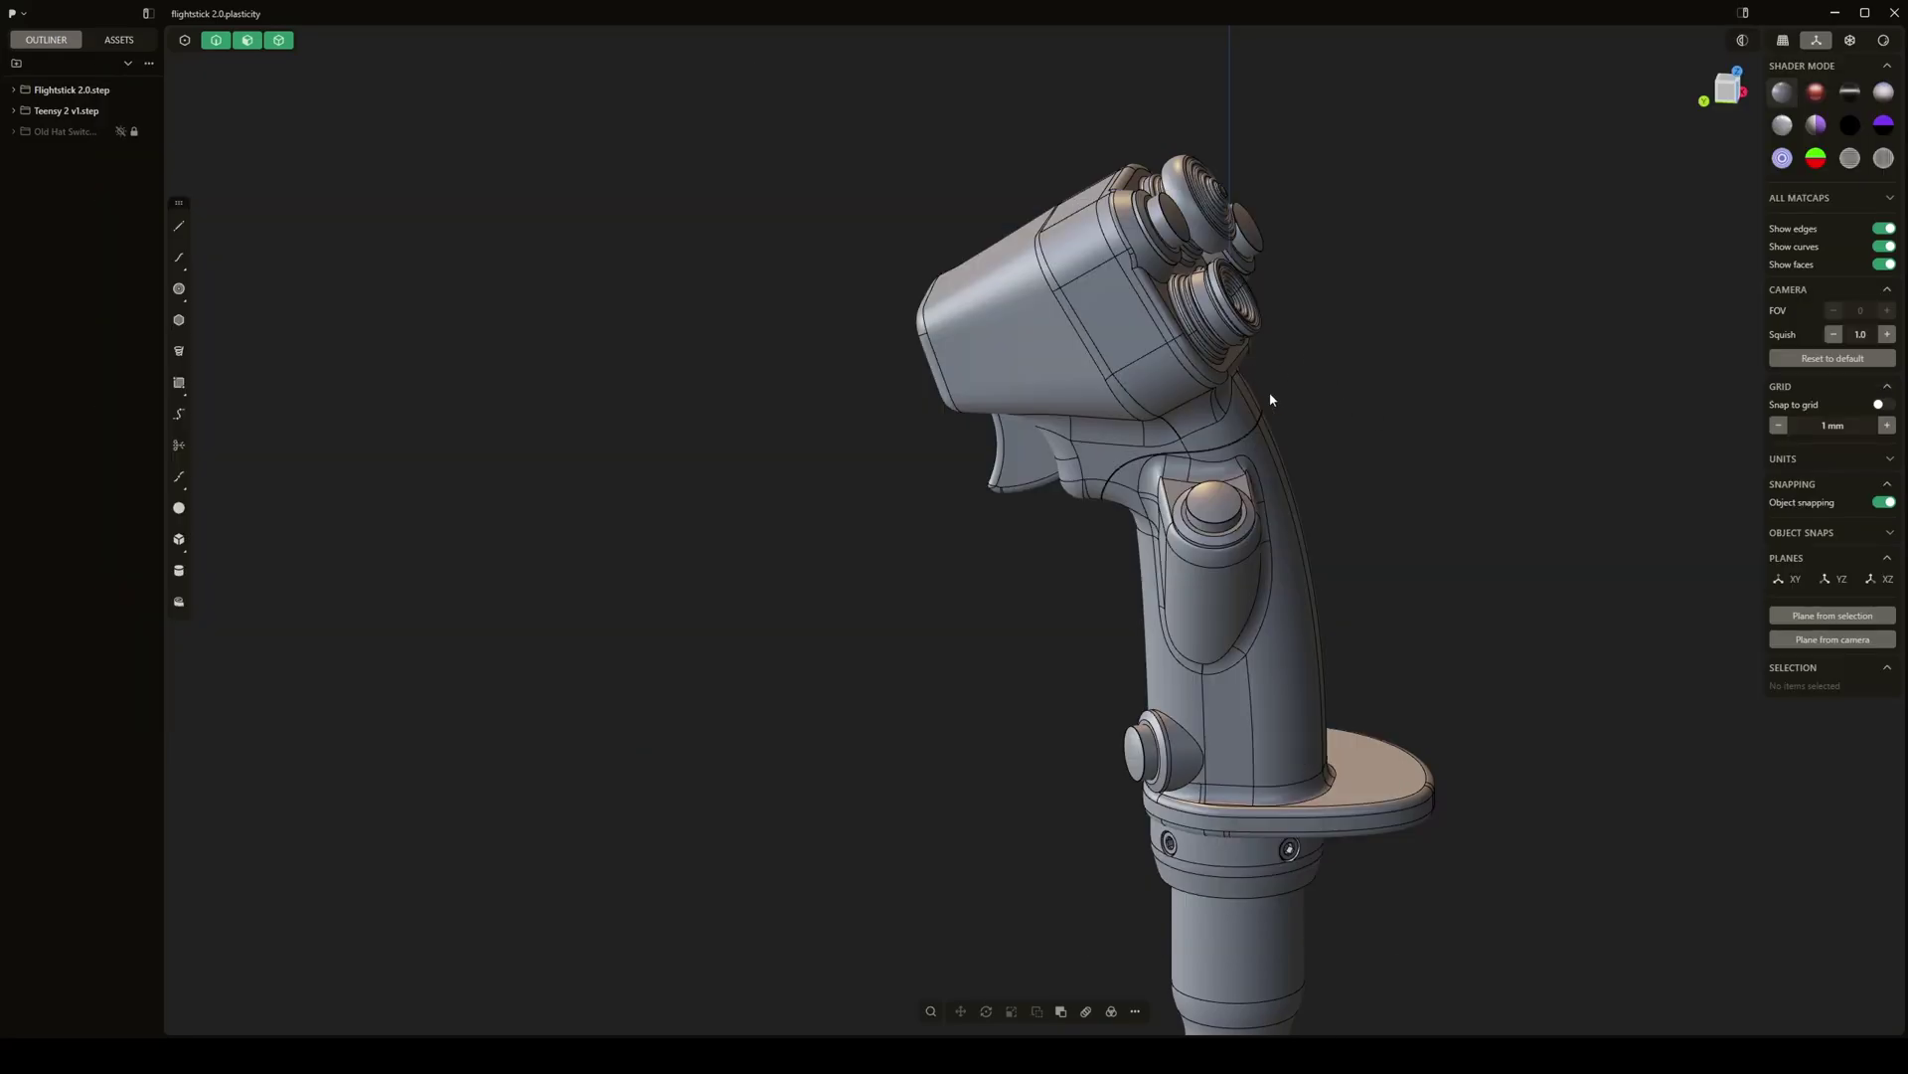
{"action": "middle_click_drag", "start_coordinate": [1269, 392], "coordinate": [1479, 430]}
{"action": "middle_click_drag", "start_coordinate": [1376, 354], "coordinate": [1559, 375]}
{"action": "scroll", "coordinate": [1163, 543], "scroll_direction": "up", "scroll_amount": 5}
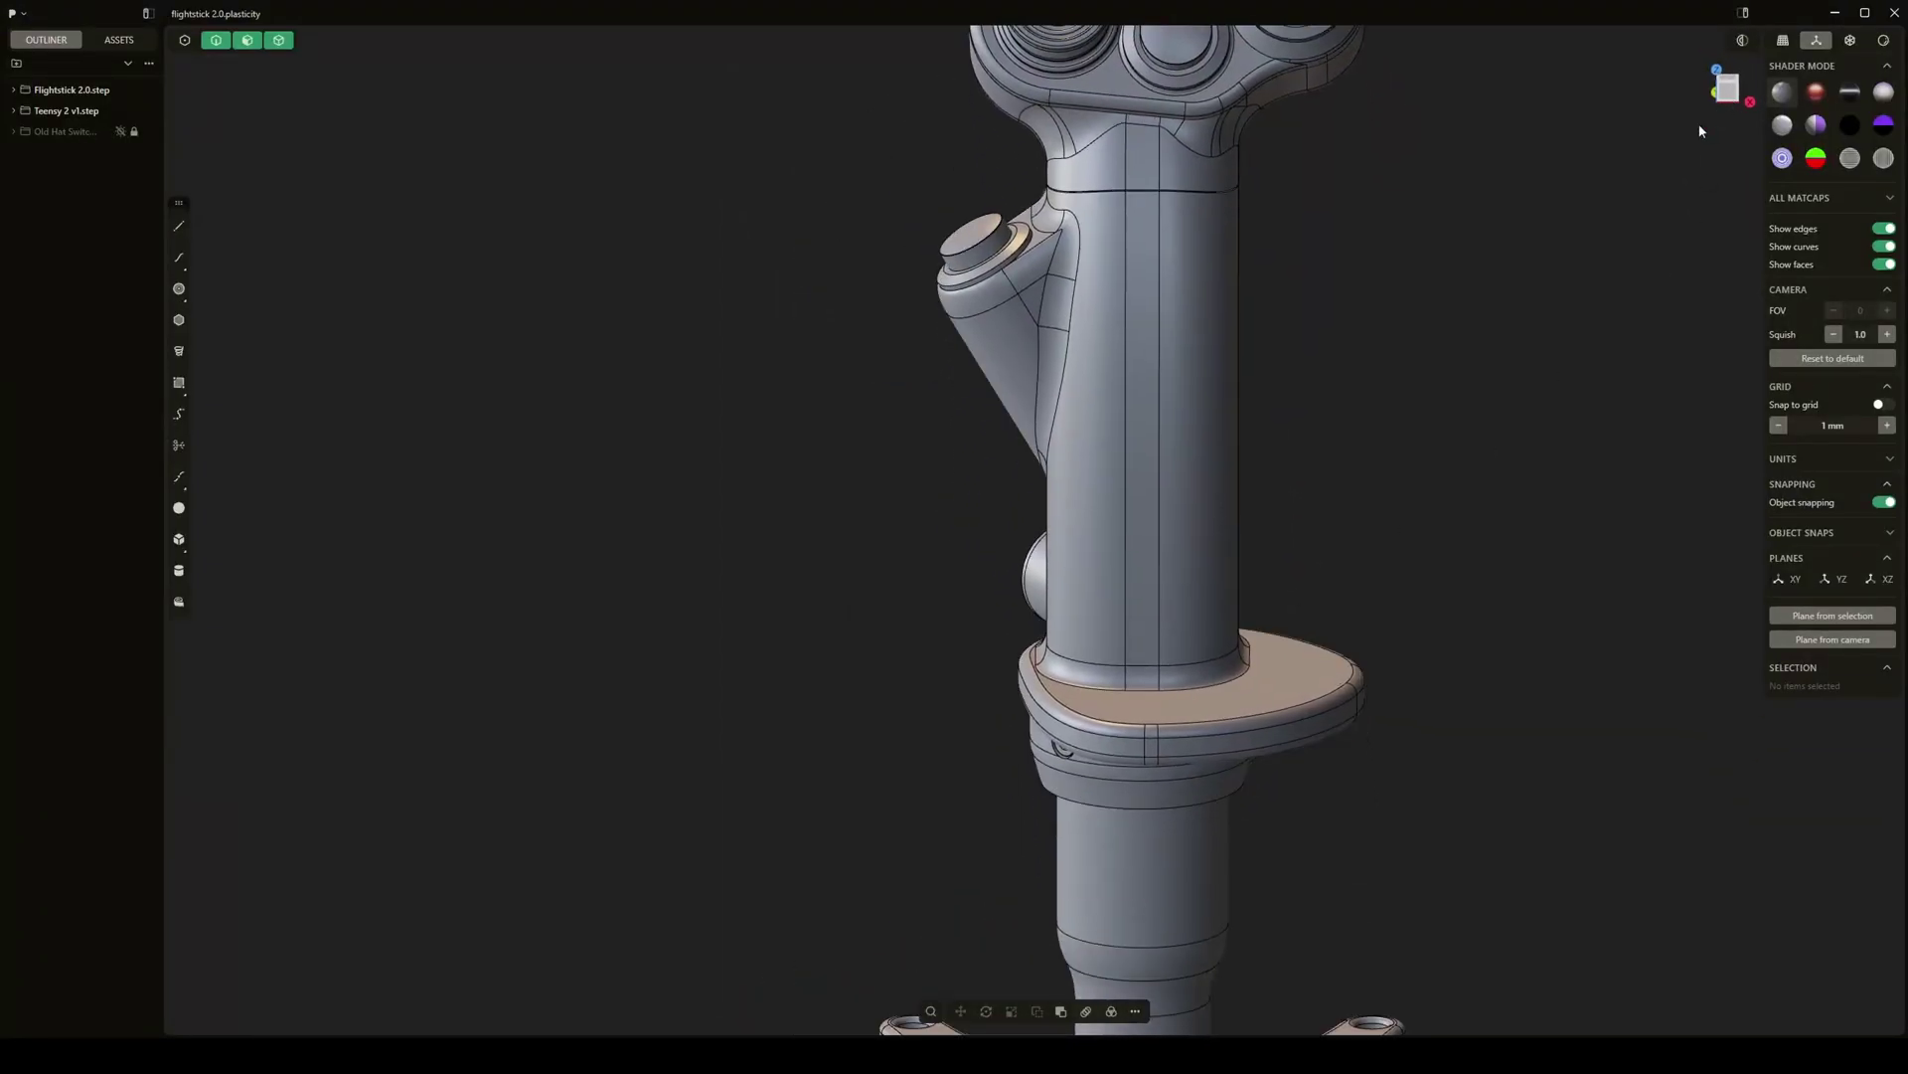
{"action": "scroll", "coordinate": [1153, 485], "scroll_direction": "down", "scroll_amount": 2}
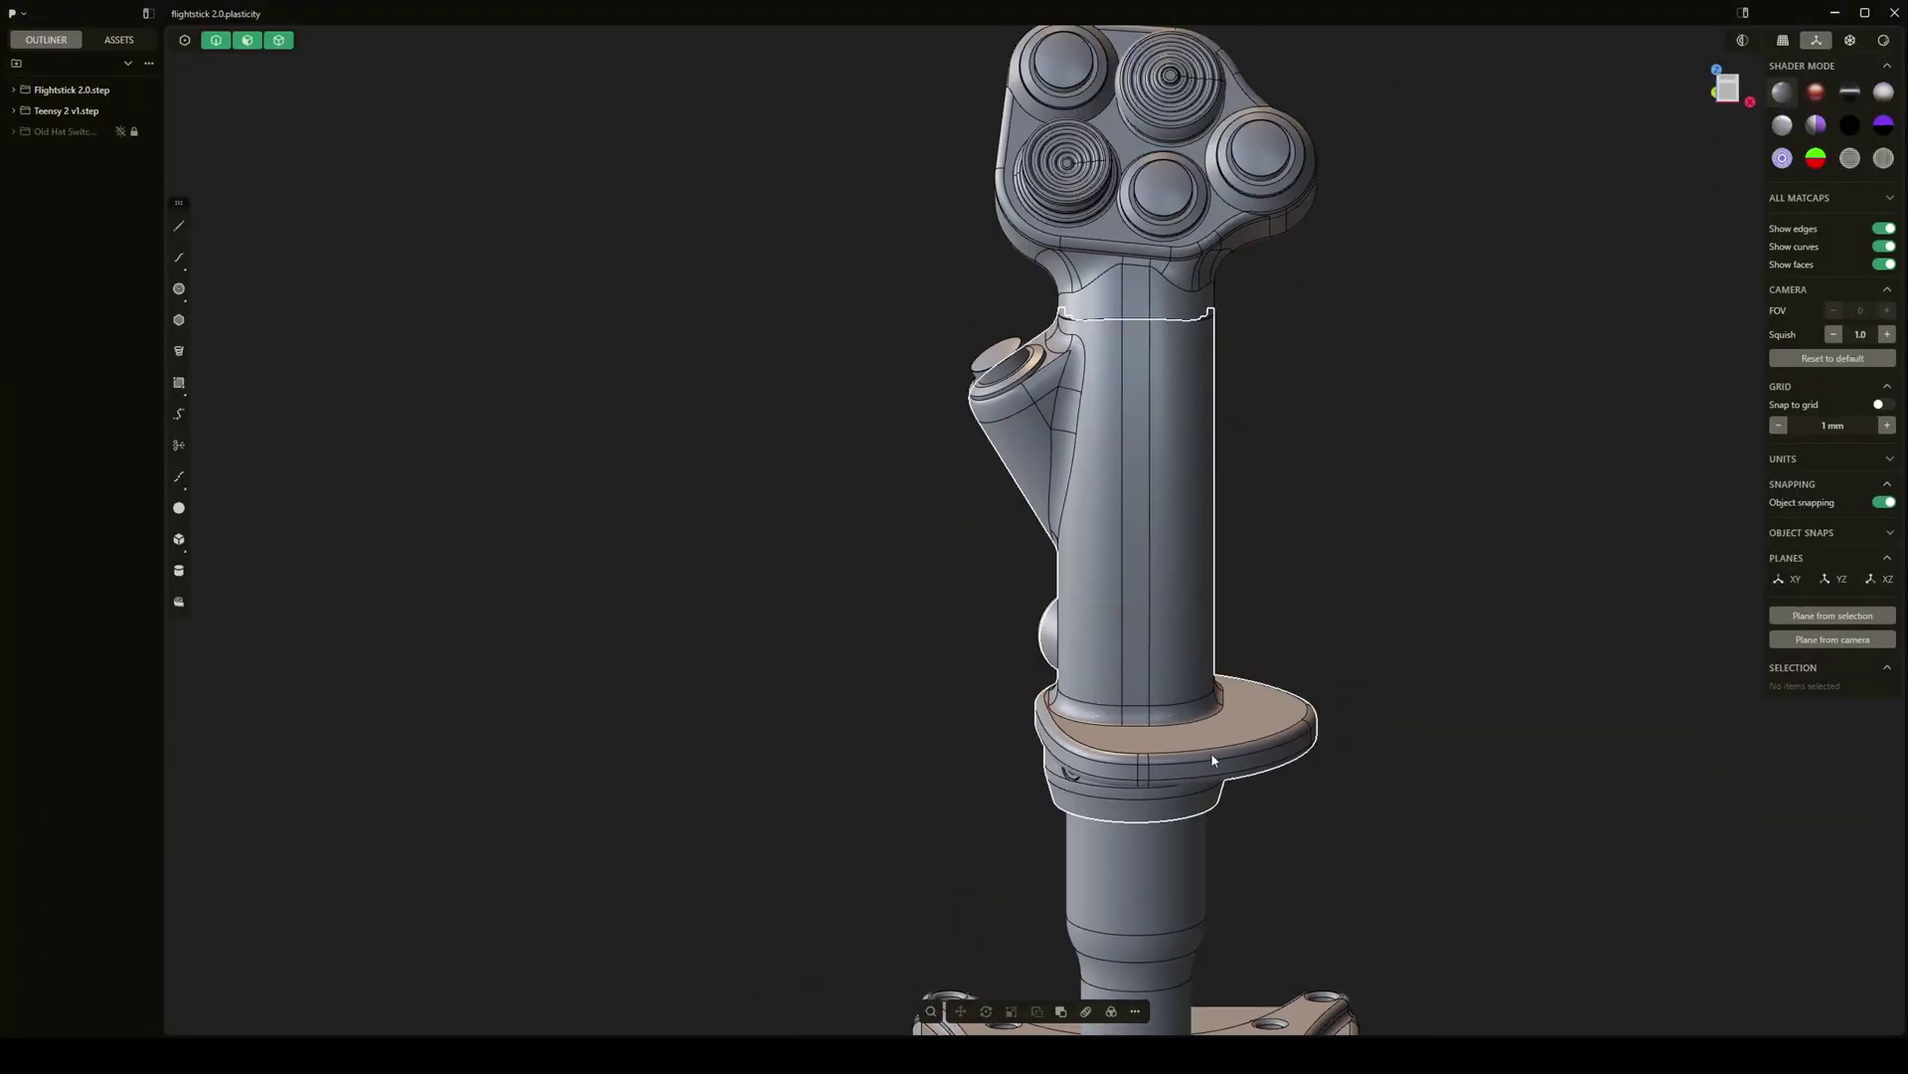
{"action": "middle_click_drag", "start_coordinate": [1367, 751], "coordinate": [1286, 800]}
{"action": "middle_click_drag", "start_coordinate": [1224, 607], "coordinate": [1035, 874]}
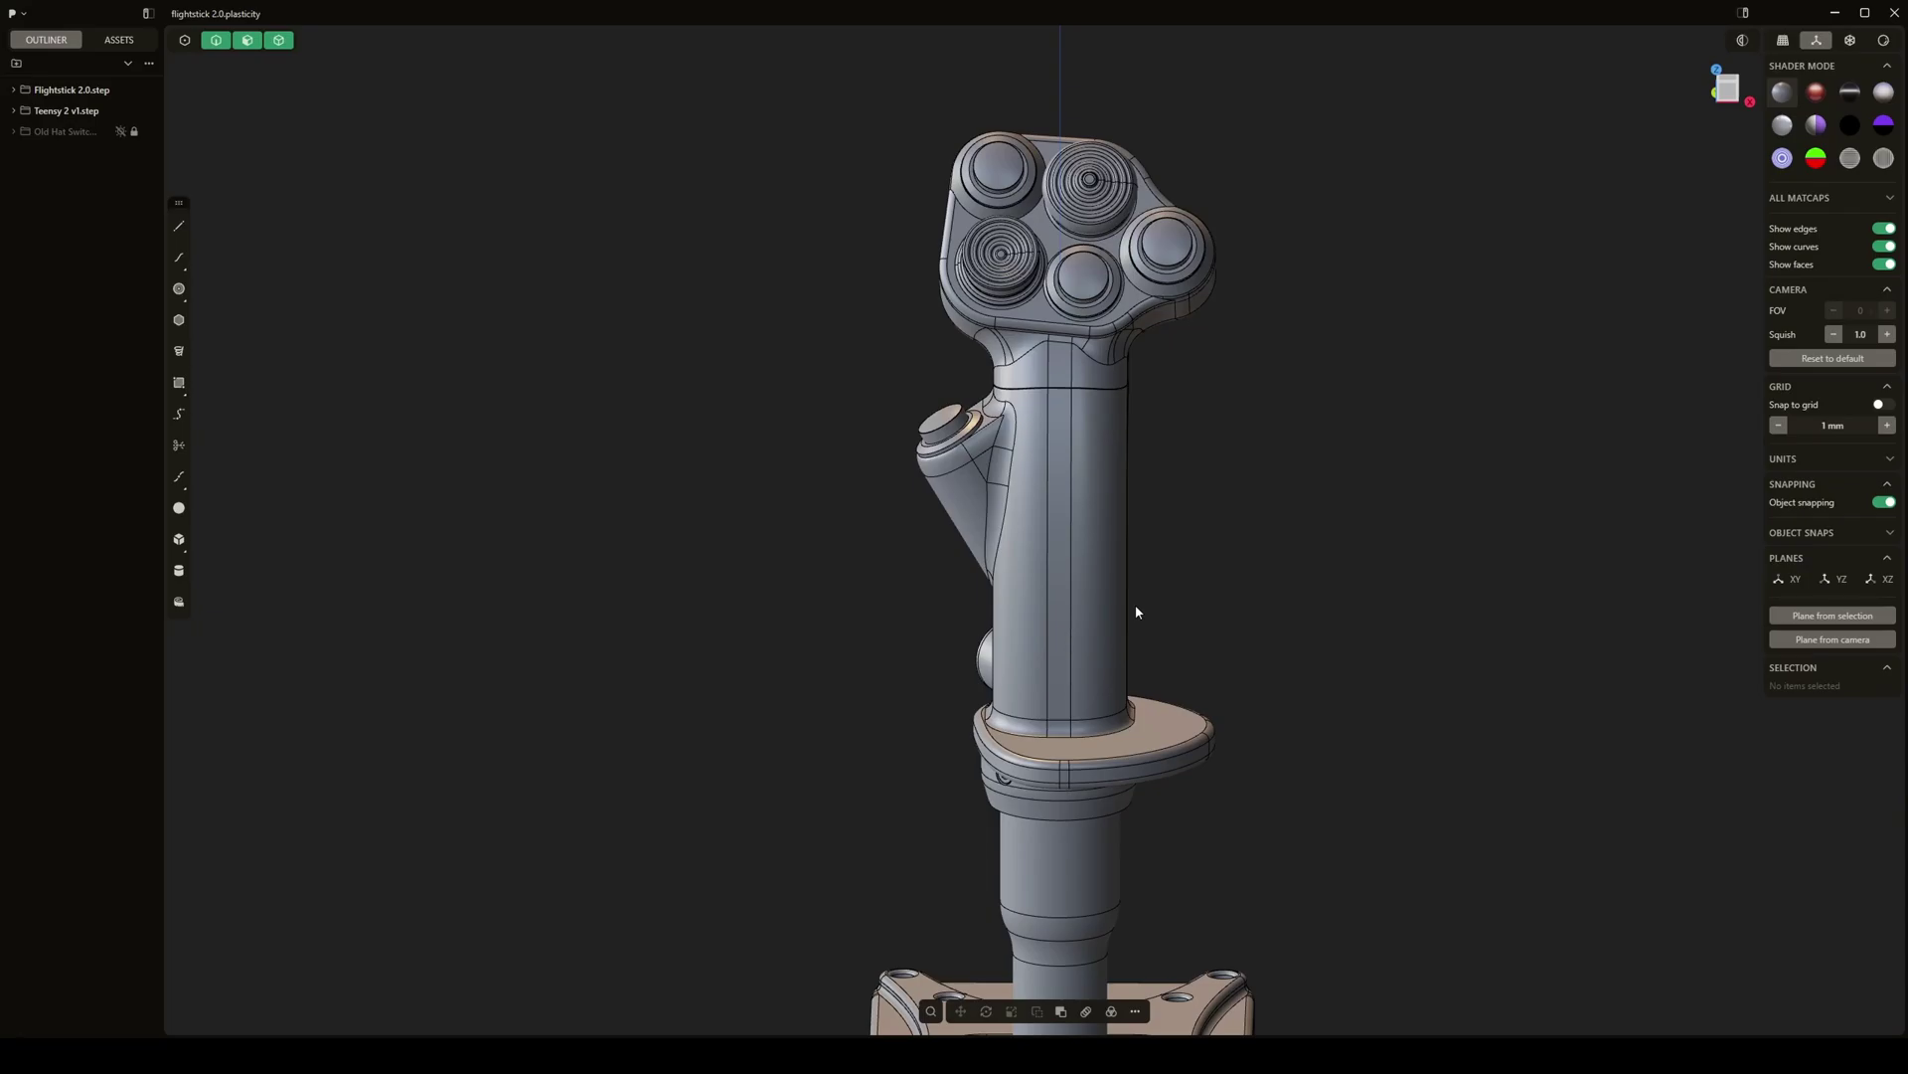
{"action": "middle_click_drag", "start_coordinate": [1398, 490], "coordinate": [1296, 562]}
Isolate the head shell and the lower grip body, leaving neither selected
{"action": "left_click", "coordinate": [872, 248]}
{"action": "middle_click_drag", "start_coordinate": [871, 249], "coordinate": [1155, 374]}
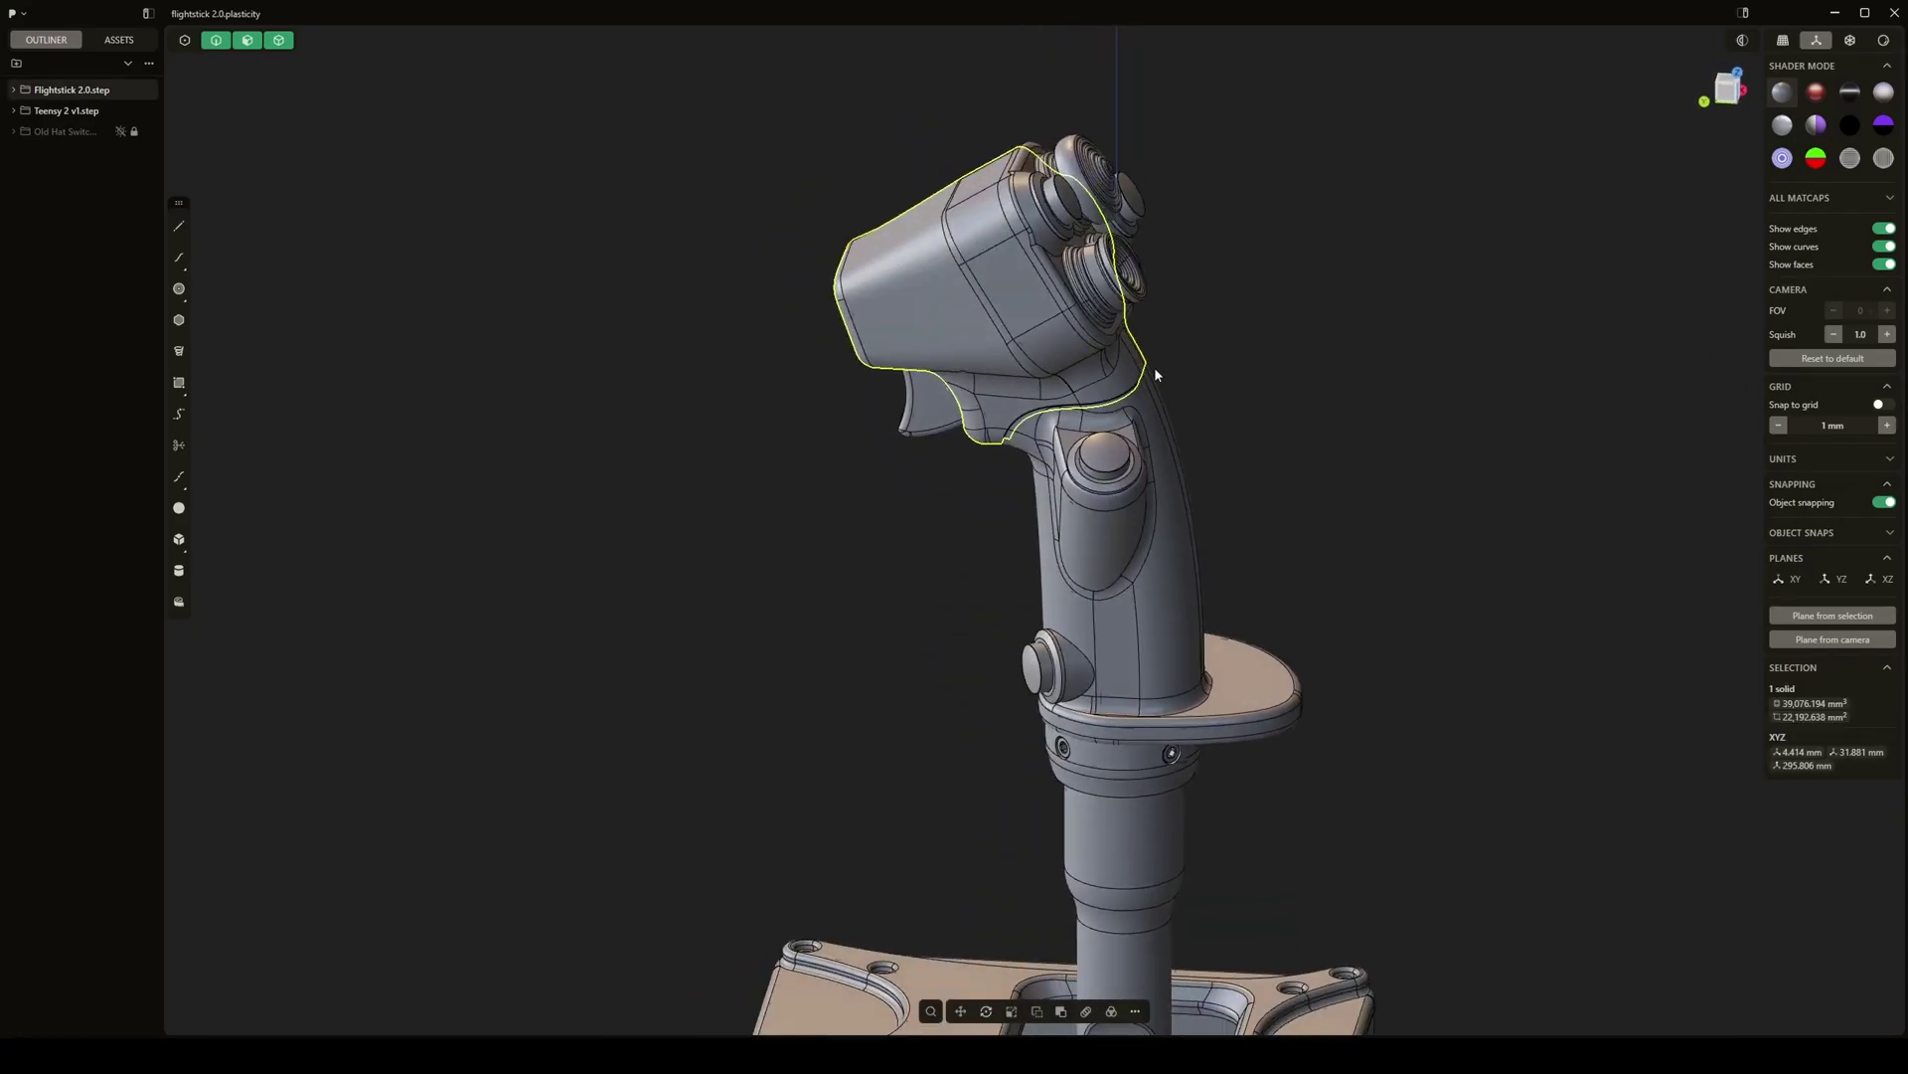
{"action": "left_click", "coordinate": [1180, 560], "text": "shift"}
{"action": "key", "text": "slash"}
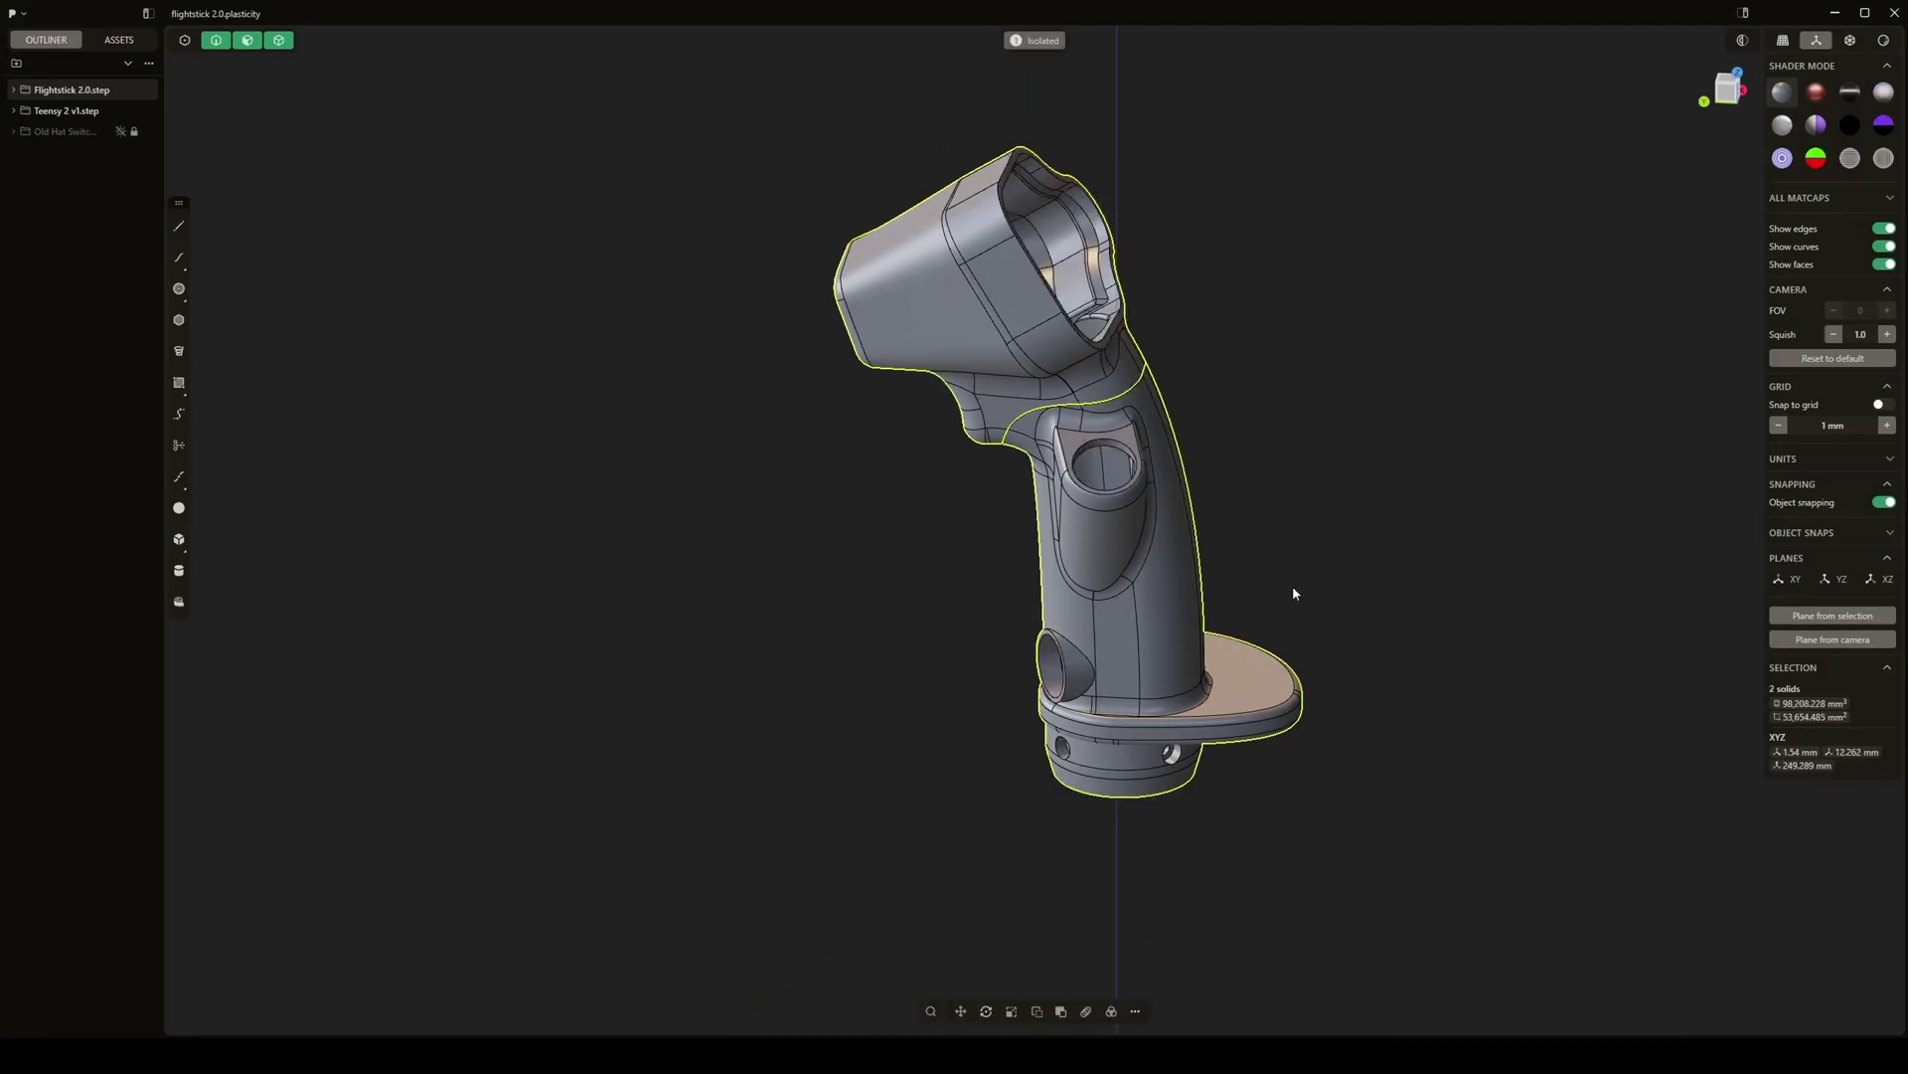
{"action": "left_click", "coordinate": [1295, 589]}
Examine the isolated grip shells and the head's hollow interior with its internal screw mounts
{"action": "middle_click_drag", "start_coordinate": [1295, 589], "coordinate": [1171, 413]}
{"action": "left_click", "coordinate": [1012, 669]}
{"action": "middle_click_drag", "start_coordinate": [1129, 632], "coordinate": [1208, 656]}
{"action": "left_click", "coordinate": [984, 437]}
{"action": "middle_click_drag", "start_coordinate": [1118, 575], "coordinate": [926, 634]}
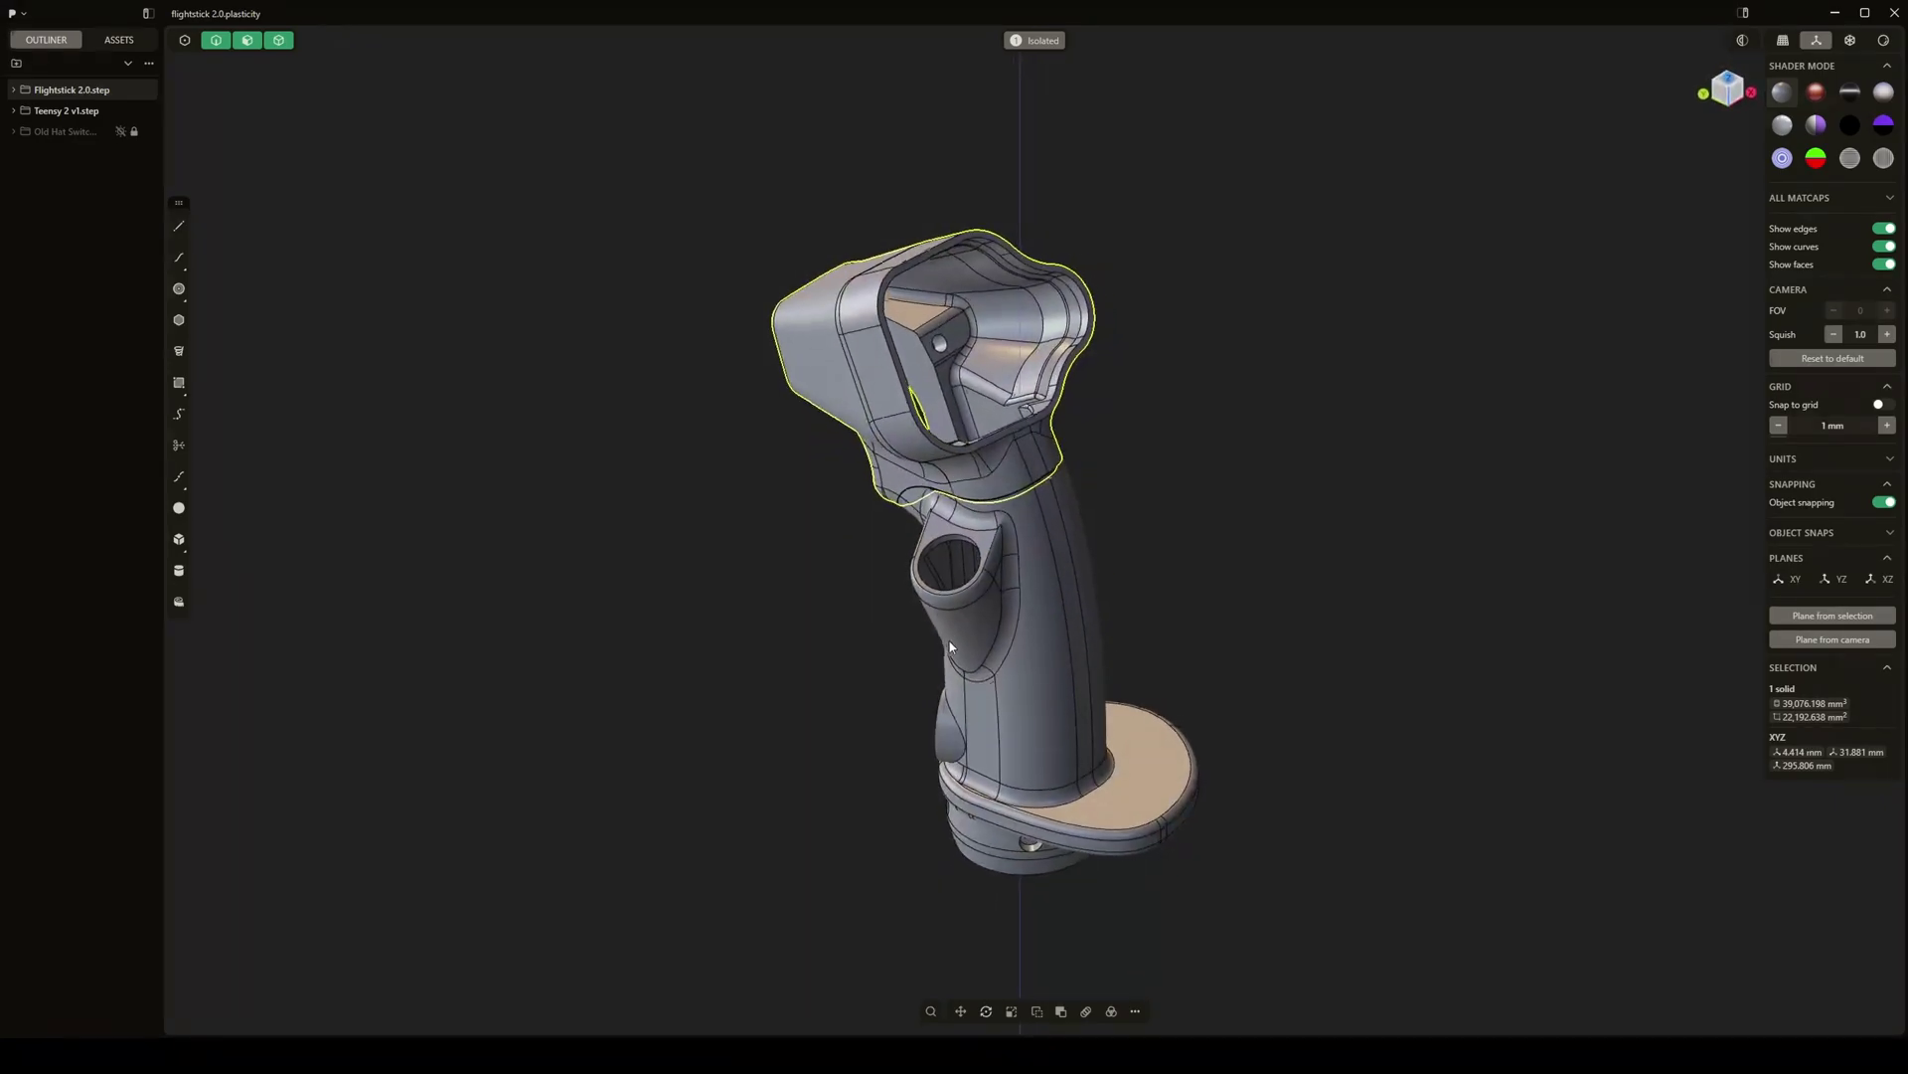
{"action": "middle_click_drag", "start_coordinate": [1148, 482], "coordinate": [1217, 712], "text": "shift"}
{"action": "scroll", "coordinate": [1253, 584], "scroll_direction": "up", "scroll_amount": 2}
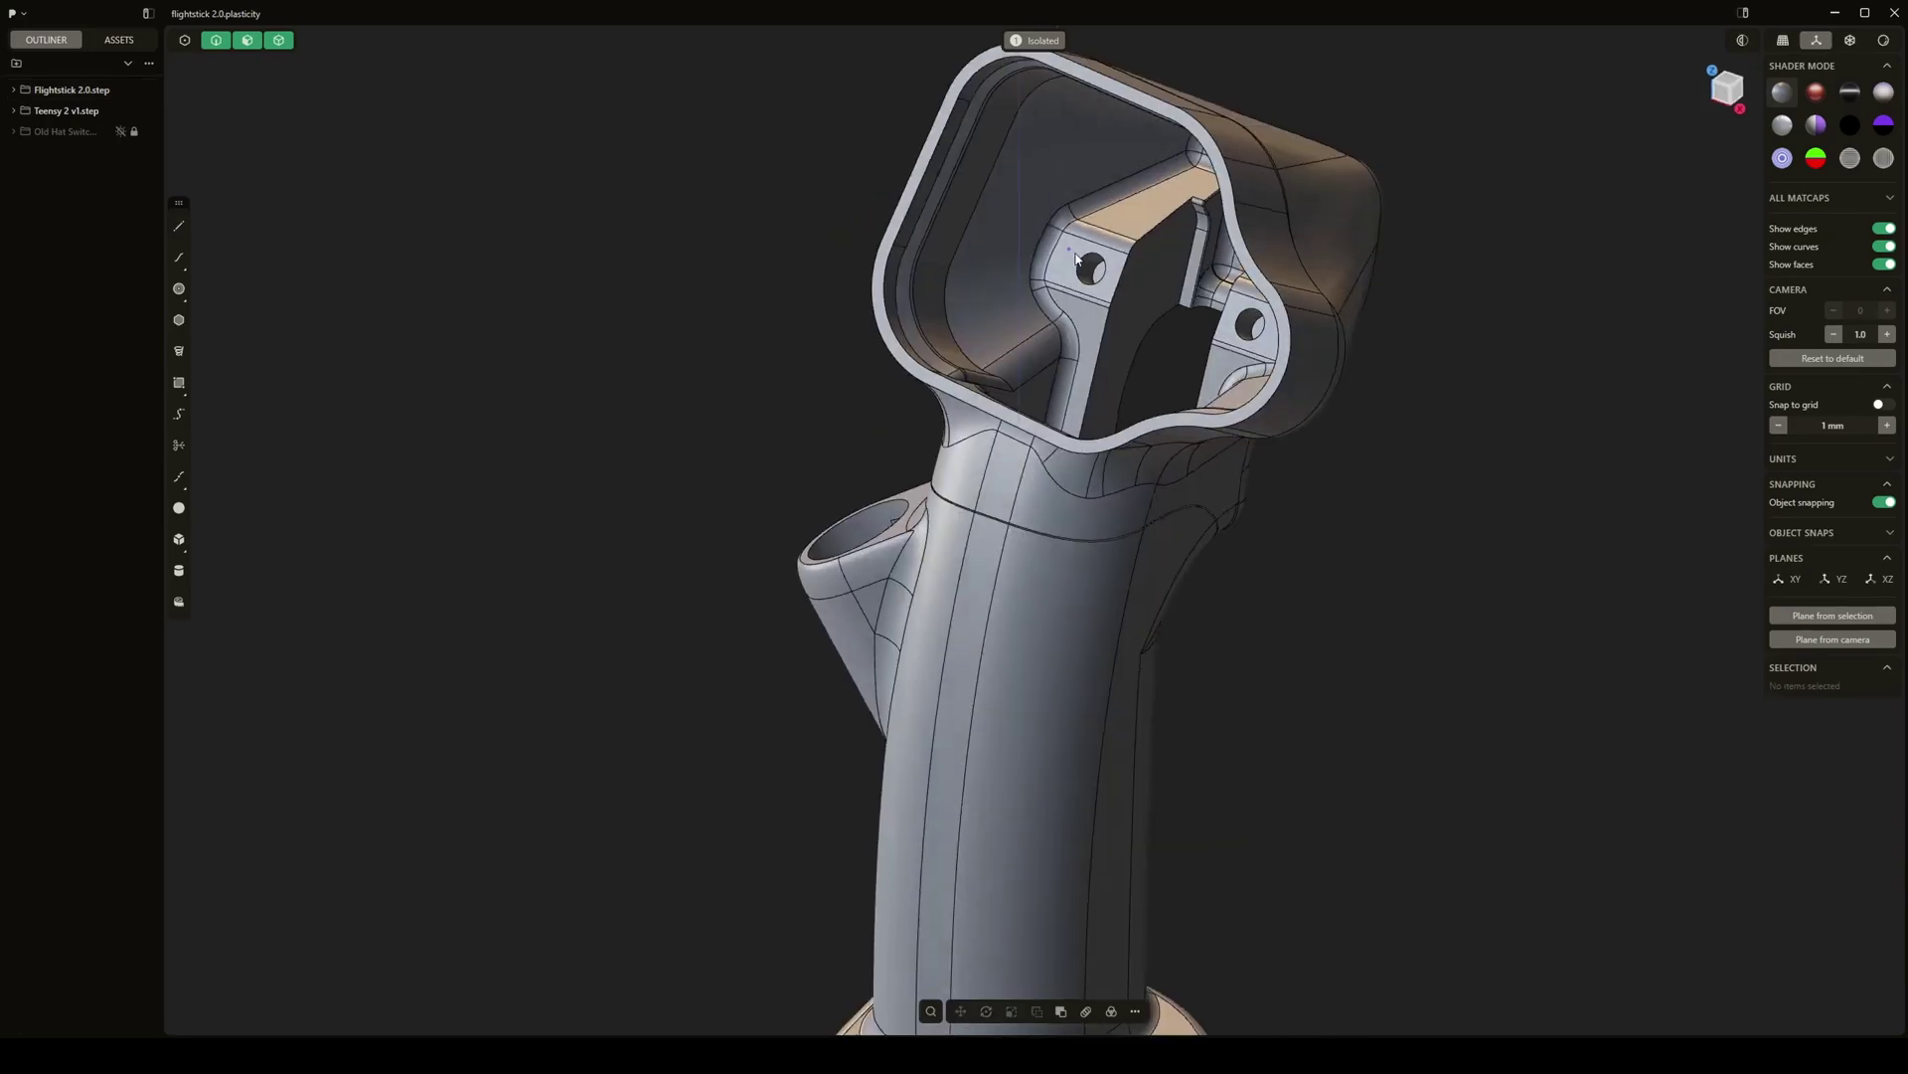
{"action": "middle_click_drag", "start_coordinate": [1143, 260], "coordinate": [1129, 486]}
{"action": "scroll", "coordinate": [946, 301], "scroll_direction": "up", "scroll_amount": 3}
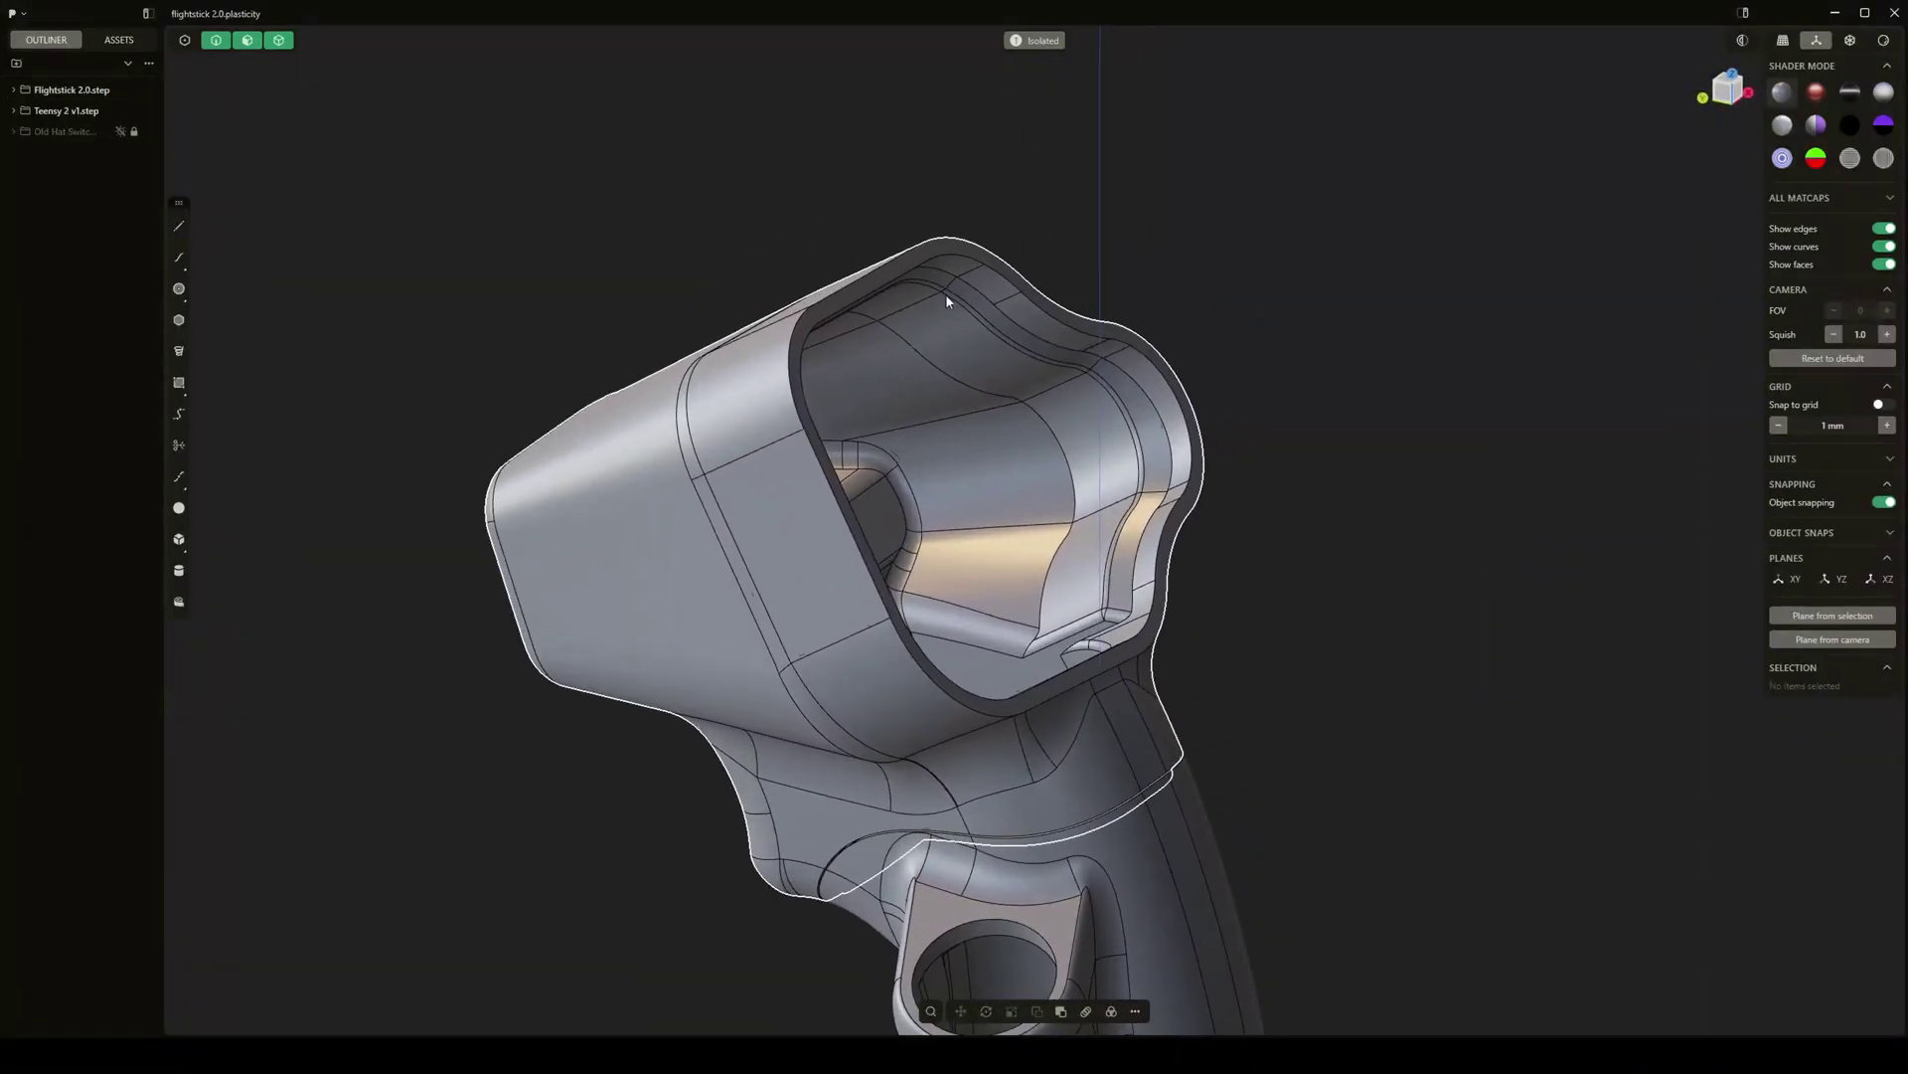
{"action": "middle_click_drag", "start_coordinate": [844, 406], "coordinate": [826, 295]}
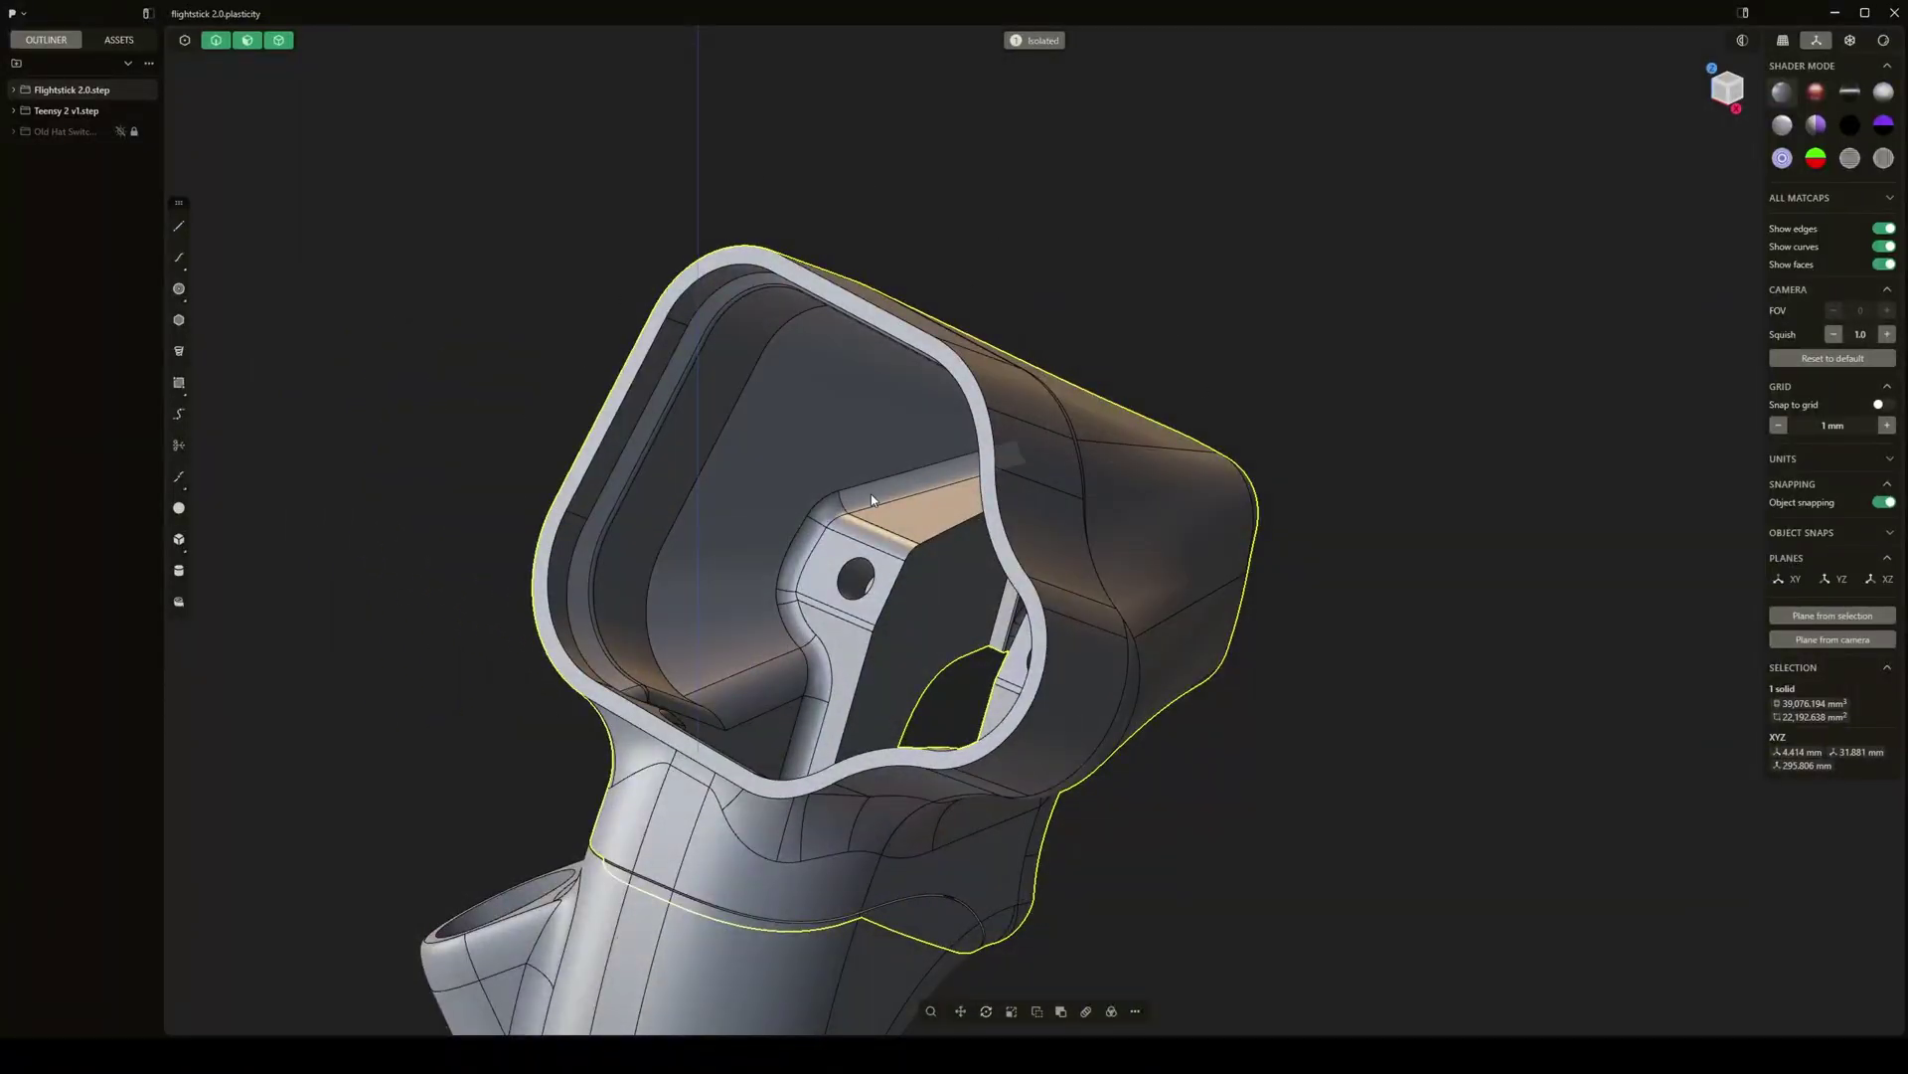
{"action": "middle_click_drag", "start_coordinate": [688, 523], "coordinate": [735, 523]}
{"action": "middle_click_drag", "start_coordinate": [868, 461], "coordinate": [1239, 591]}
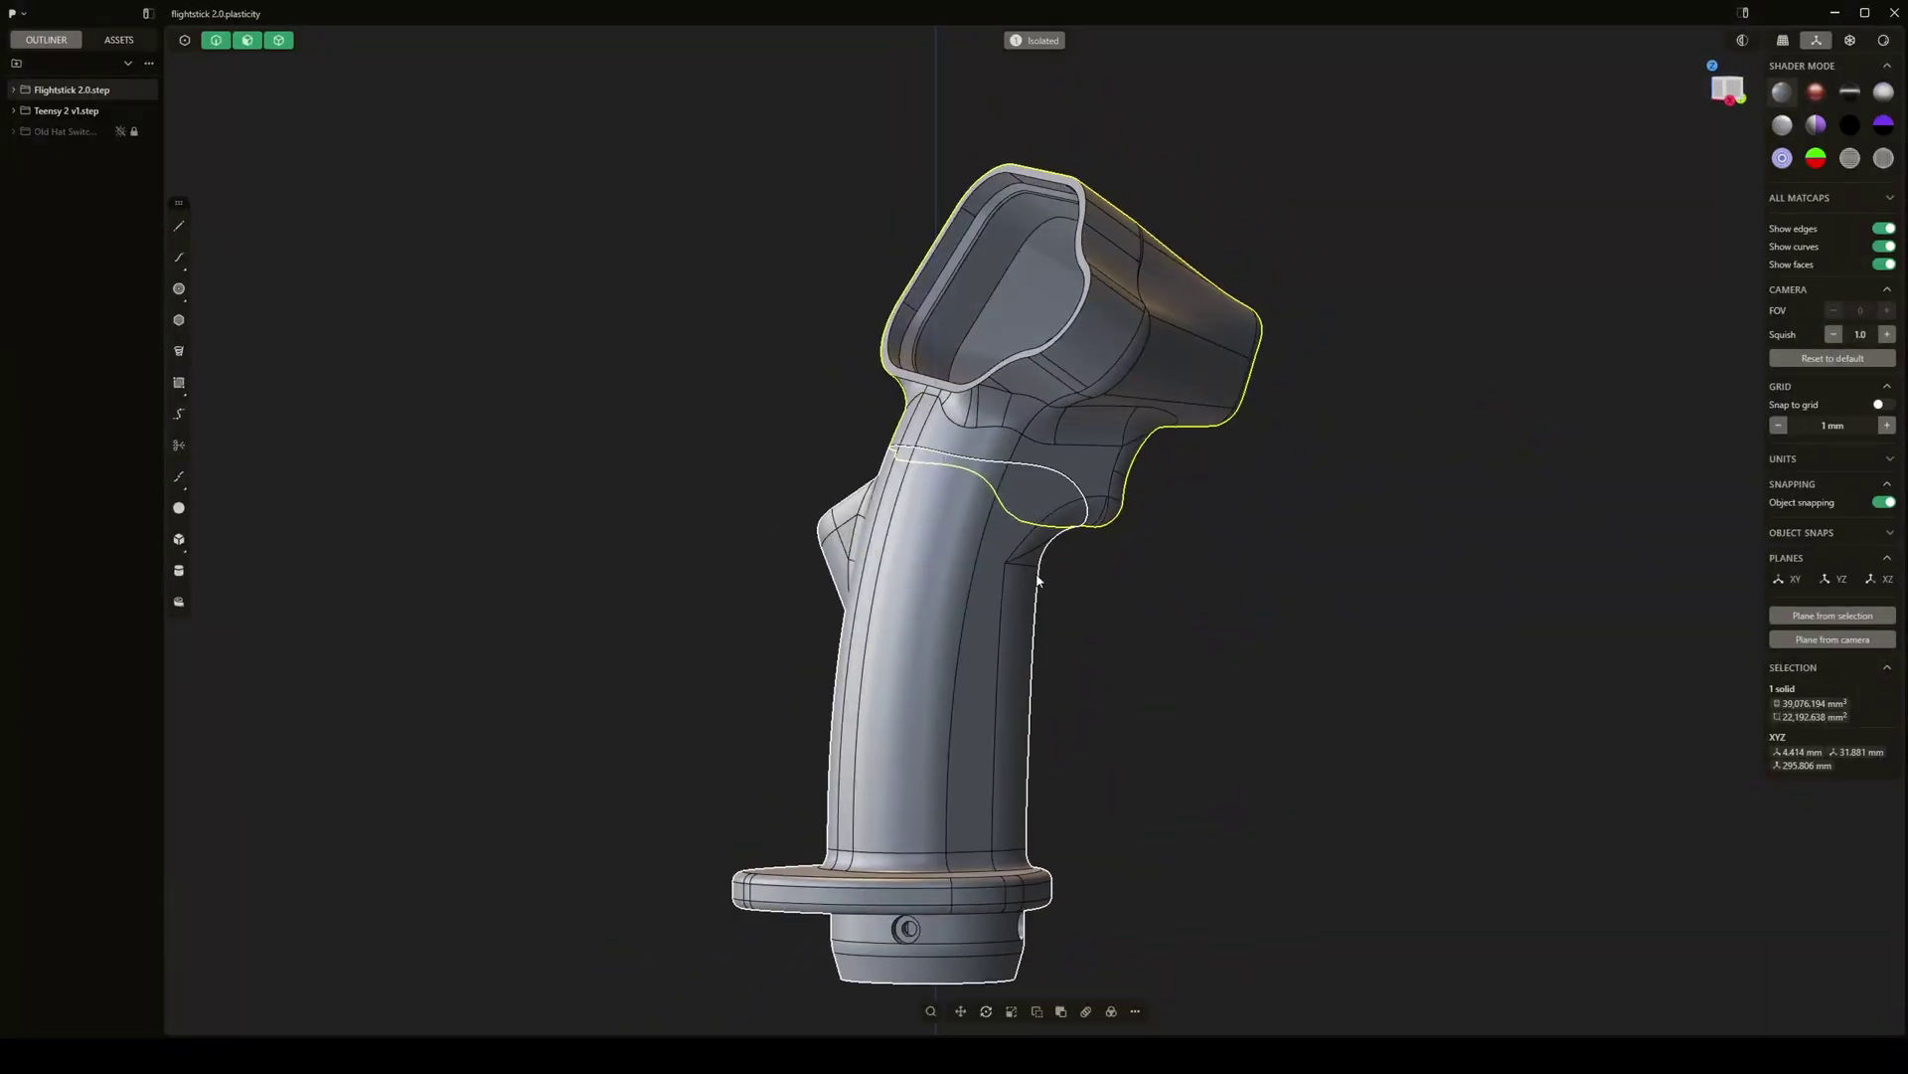
Examine the isolated grip's outer surfaces, button sockets and hand rest from all around
{"action": "middle_click_drag", "start_coordinate": [1037, 581], "coordinate": [1215, 603]}
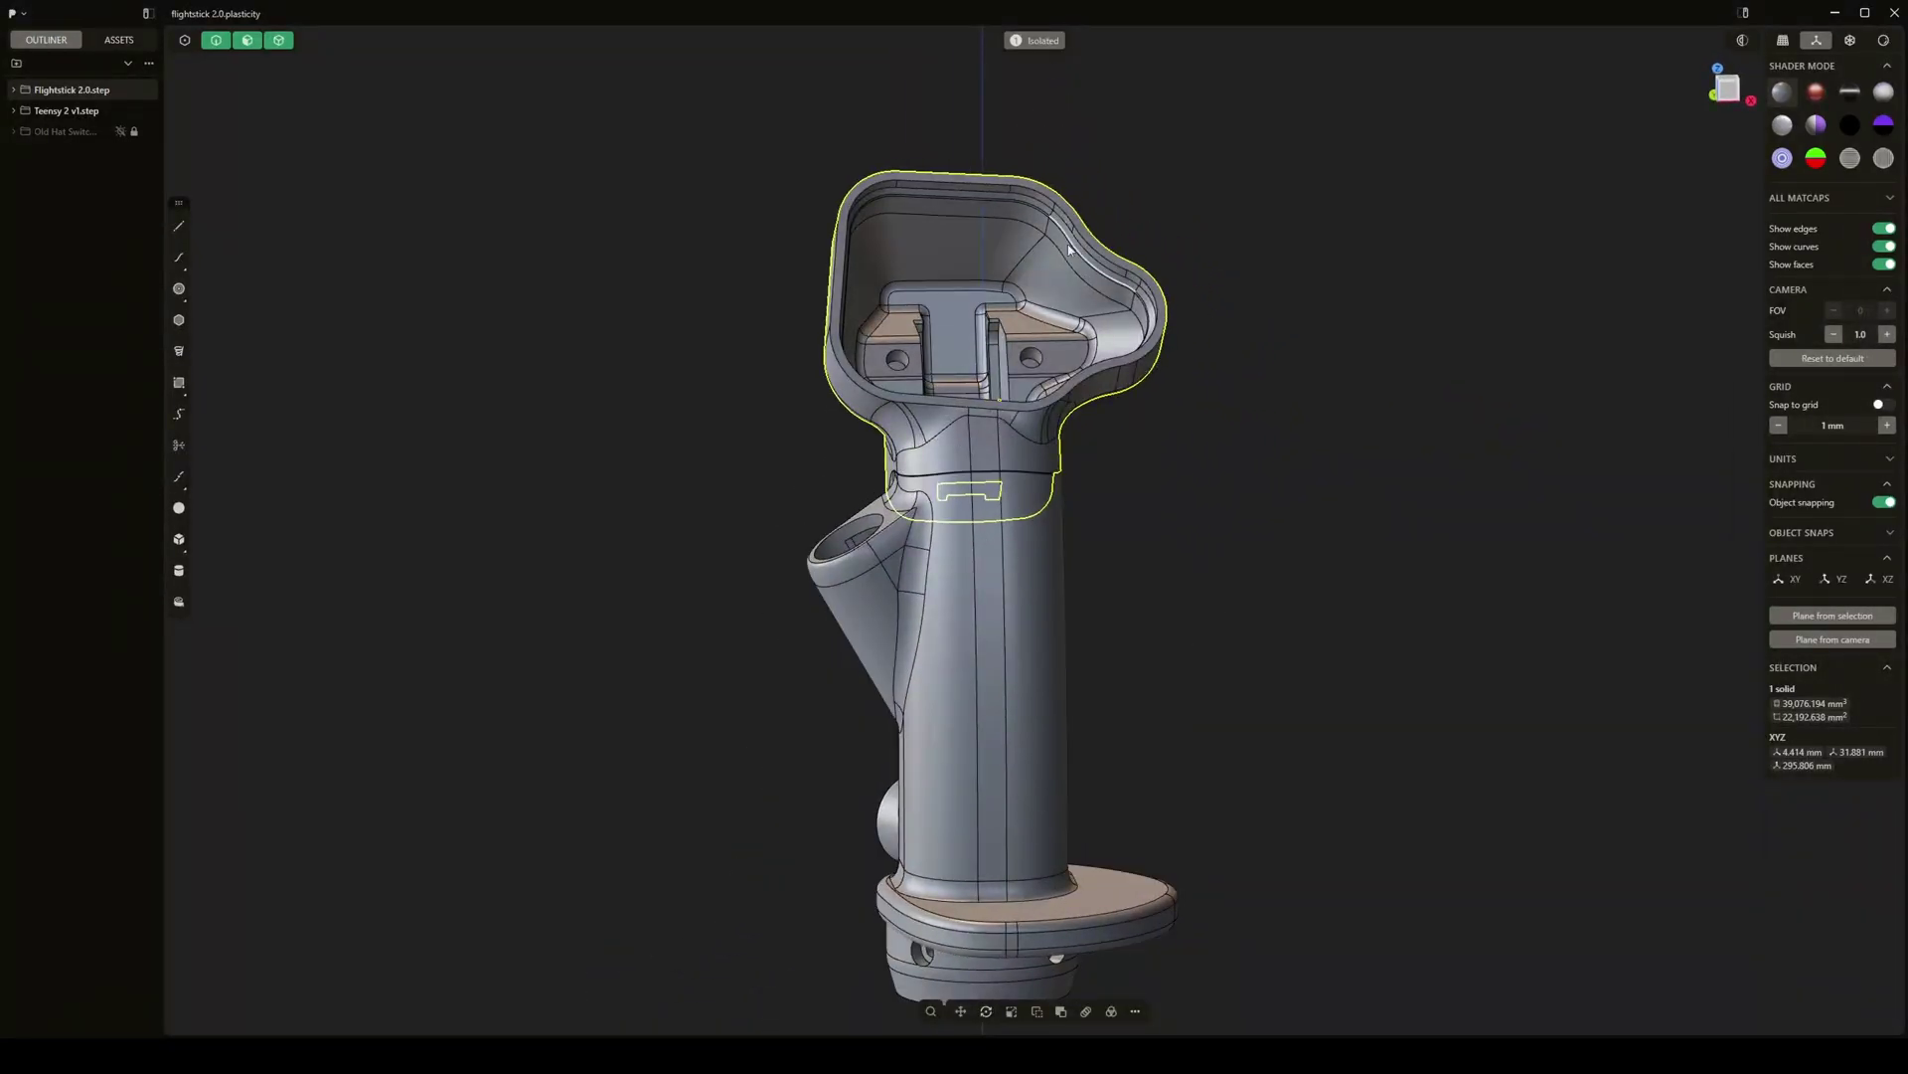
{"action": "middle_click_drag", "start_coordinate": [1044, 386], "coordinate": [1142, 230]}
{"action": "left_click", "coordinate": [1142, 230]}
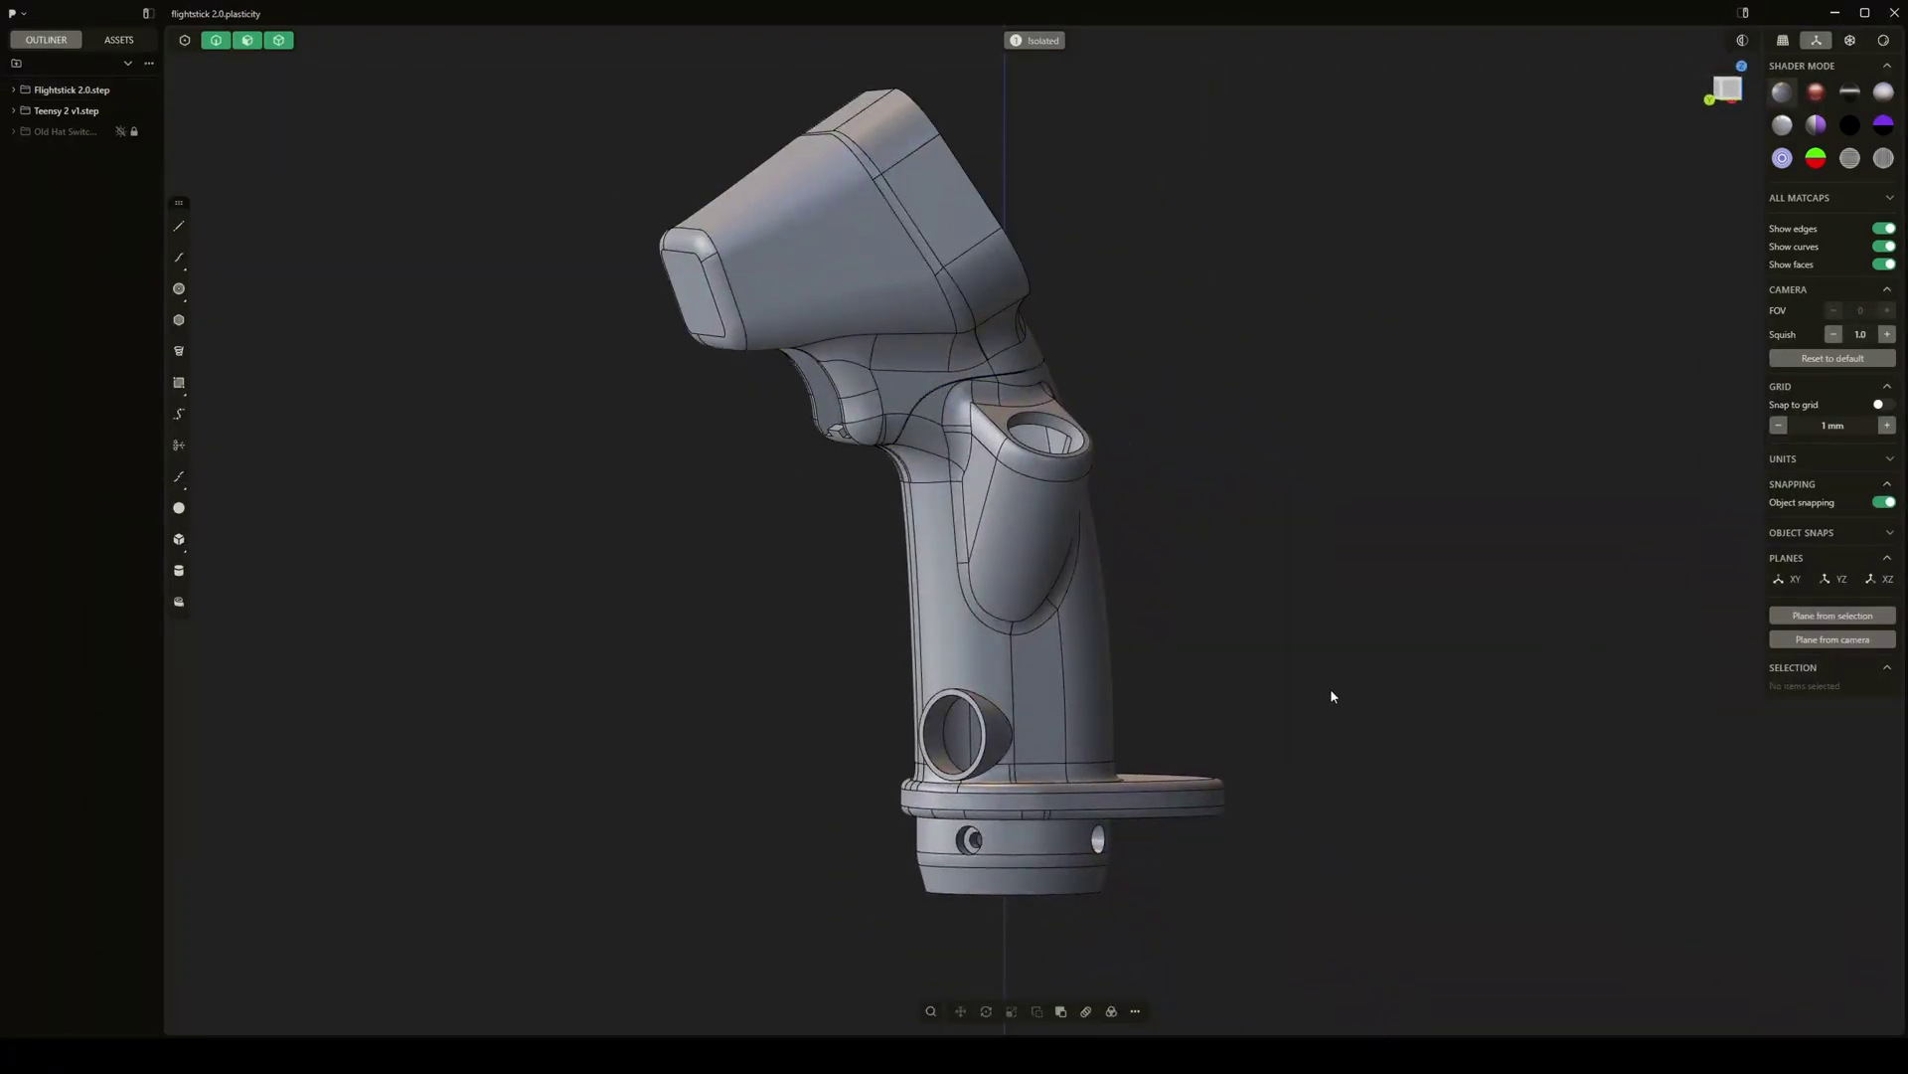
{"action": "middle_click_drag", "start_coordinate": [1202, 772], "coordinate": [1145, 723]}
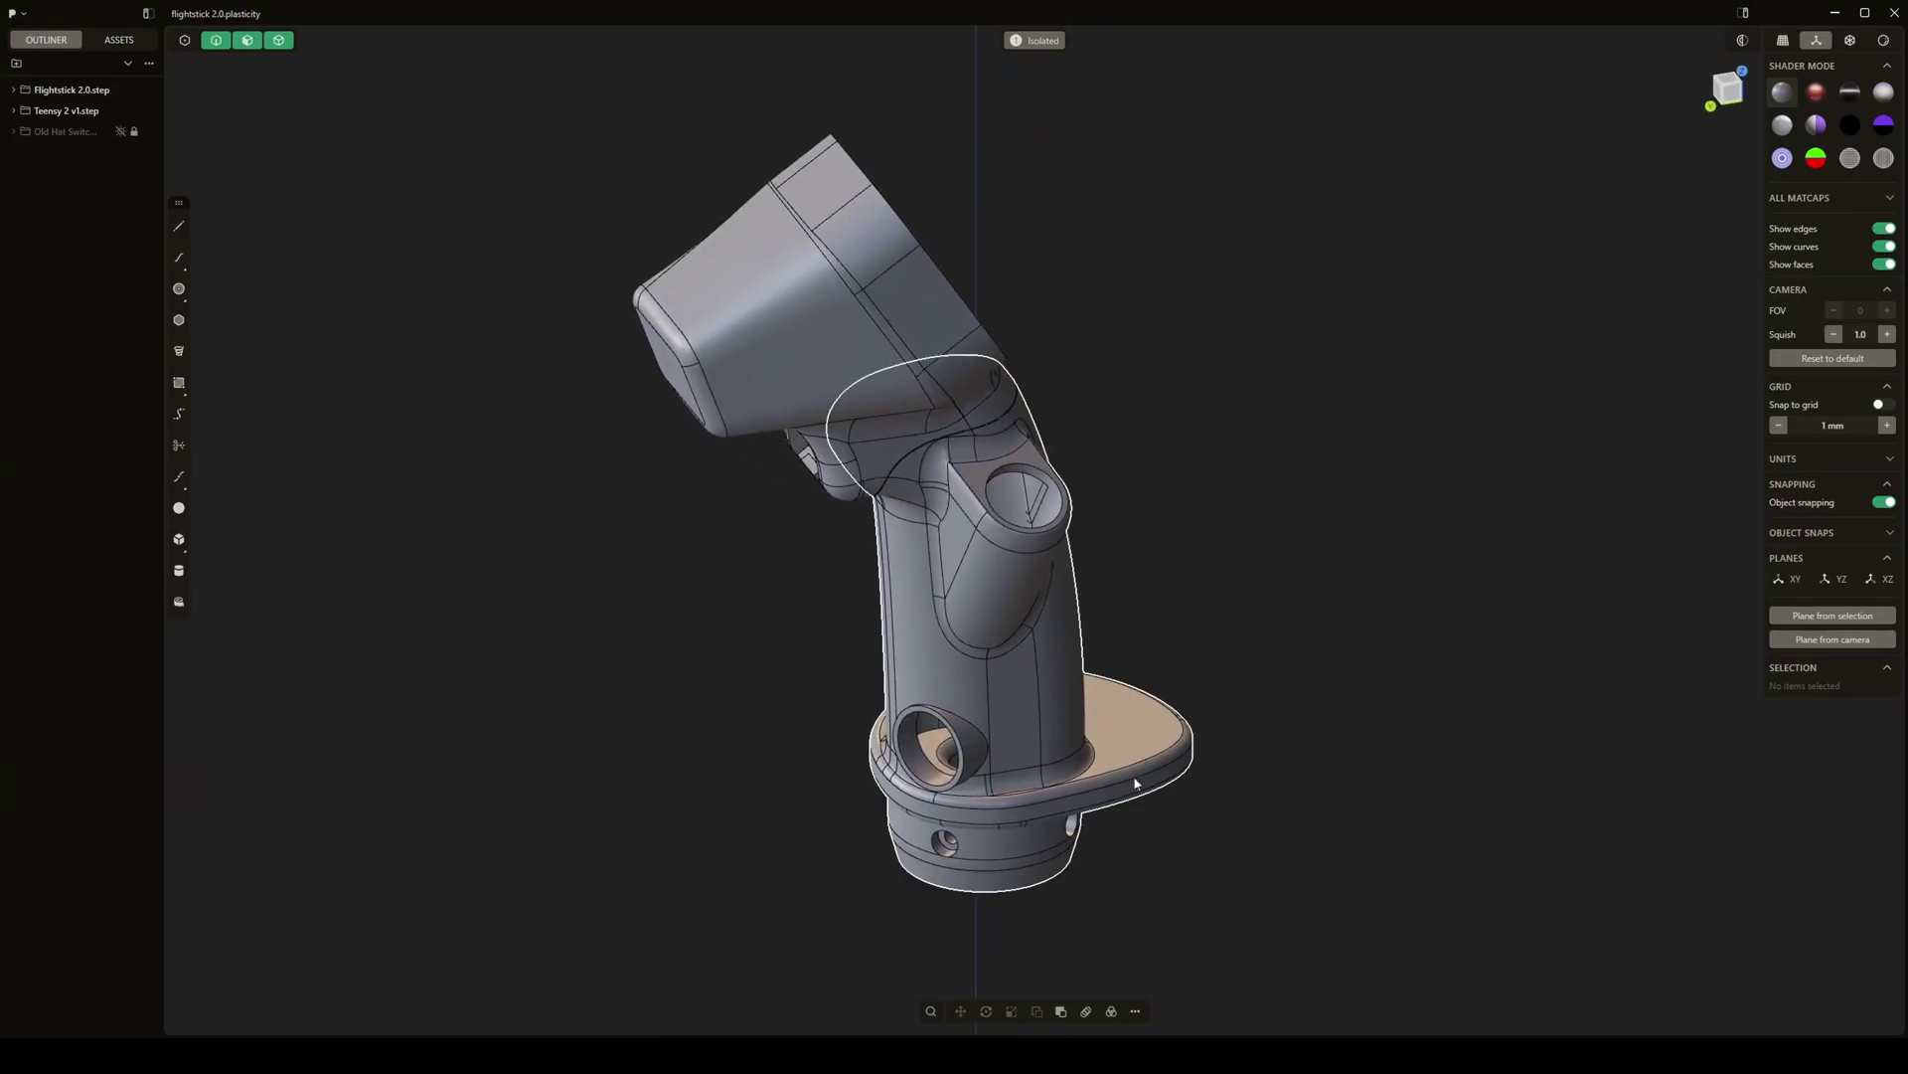
{"action": "middle_click_drag", "start_coordinate": [1343, 799], "coordinate": [1073, 609]}
{"action": "middle_click_drag", "start_coordinate": [998, 422], "coordinate": [1167, 300]}
Leave isolation and hide the head's button plate, buttons and hat switches to expose the internal switch bracket
{"action": "left_click", "coordinate": [954, 342]}
{"action": "scroll", "coordinate": [885, 488], "scroll_direction": "up", "scroll_amount": 6}
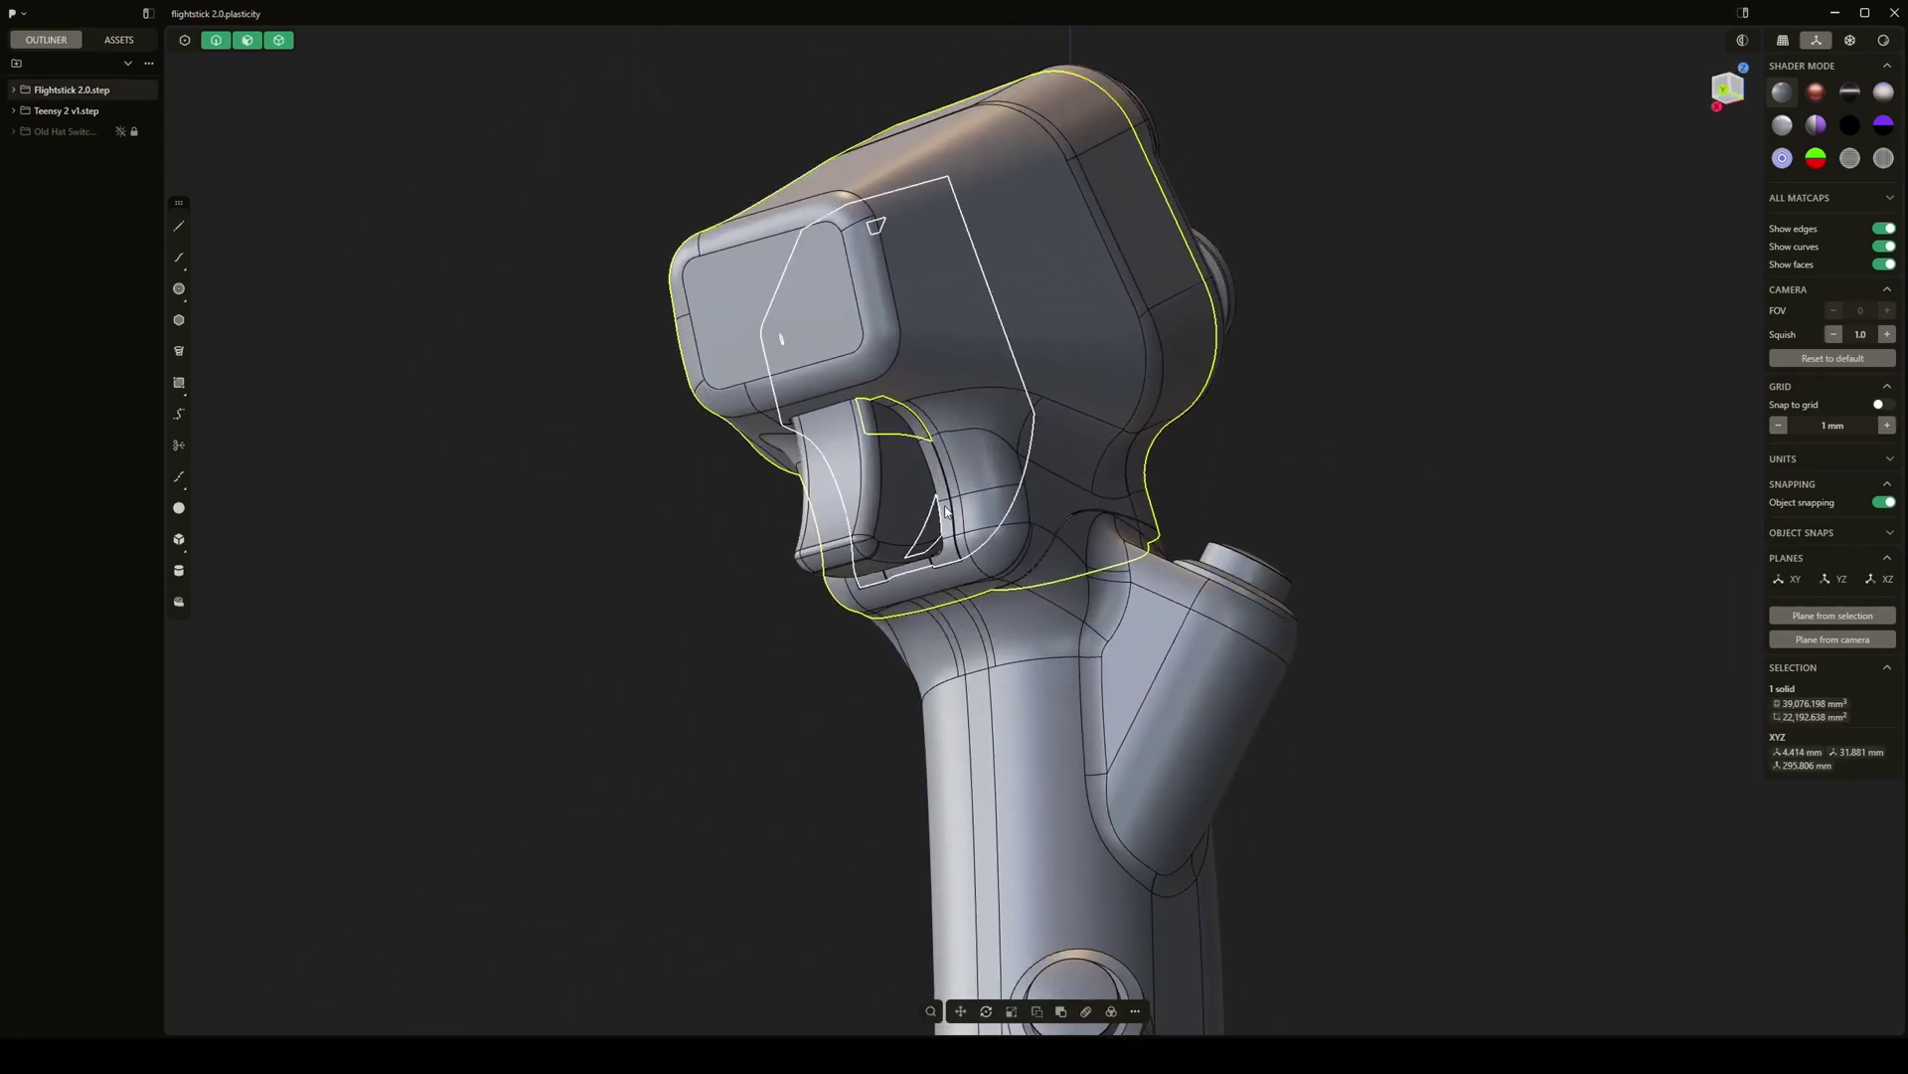
{"action": "middle_click_drag", "start_coordinate": [1342, 431], "coordinate": [750, 617]}
{"action": "scroll", "coordinate": [751, 616], "scroll_direction": "down", "scroll_amount": 2}
{"action": "middle_click_drag", "start_coordinate": [1103, 393], "coordinate": [844, 600]}
{"action": "middle_click_drag", "start_coordinate": [1019, 562], "coordinate": [905, 507]}
{"action": "key", "text": "h"}
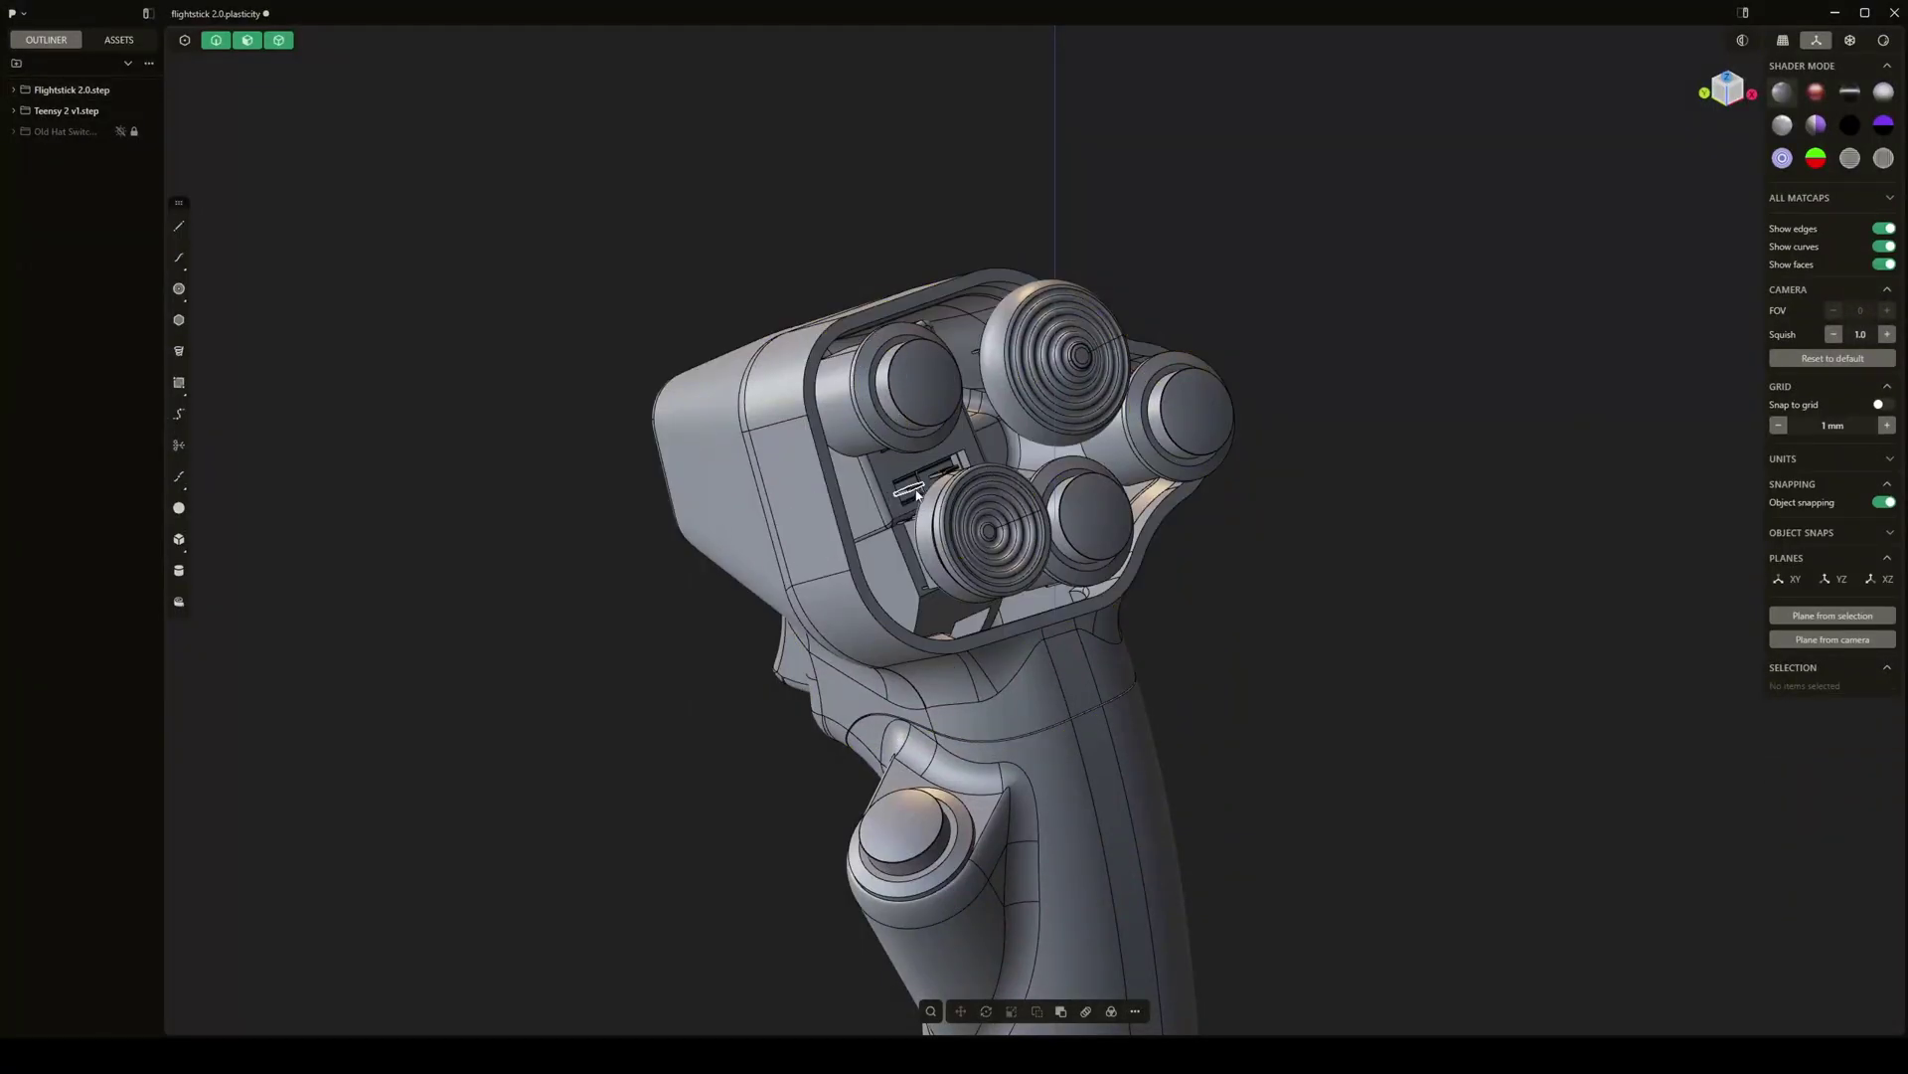
{"action": "left_click", "coordinate": [1054, 392]}
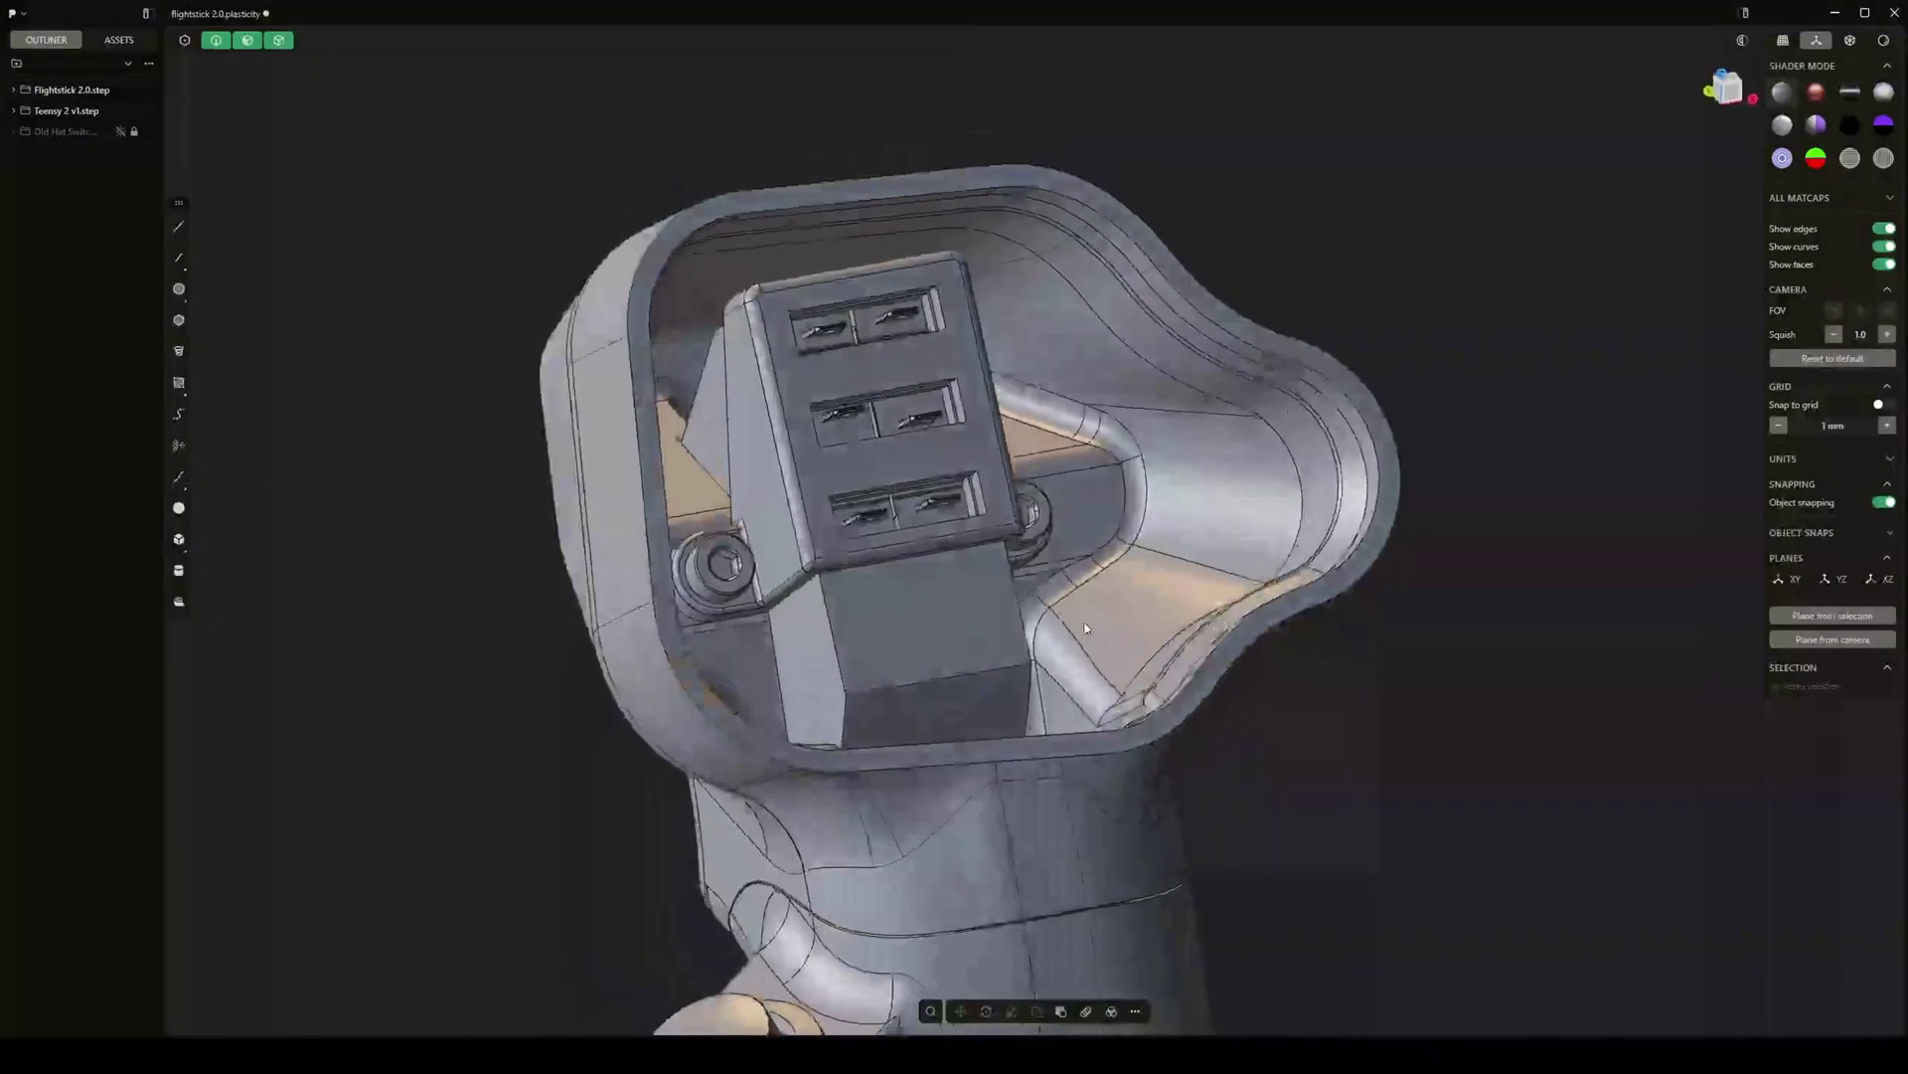
{"action": "scroll", "coordinate": [1024, 422], "scroll_direction": "up", "scroll_amount": 1}
Turn on render mode and examine the red trigger below the head up close
{"action": "left_click", "coordinate": [1883, 41]}
{"action": "middle_click_drag", "start_coordinate": [1392, 328], "coordinate": [1157, 485]}
{"action": "scroll", "coordinate": [1153, 542], "scroll_direction": "up", "scroll_amount": 3}
{"action": "middle_click_drag", "start_coordinate": [1571, 646], "coordinate": [1002, 376]}
{"action": "middle_click_drag", "start_coordinate": [1274, 592], "coordinate": [724, 524], "text": "shift"}
{"action": "scroll", "coordinate": [725, 524], "scroll_direction": "up", "scroll_amount": 3}
{"action": "middle_click_drag", "start_coordinate": [814, 459], "coordinate": [938, 670]}
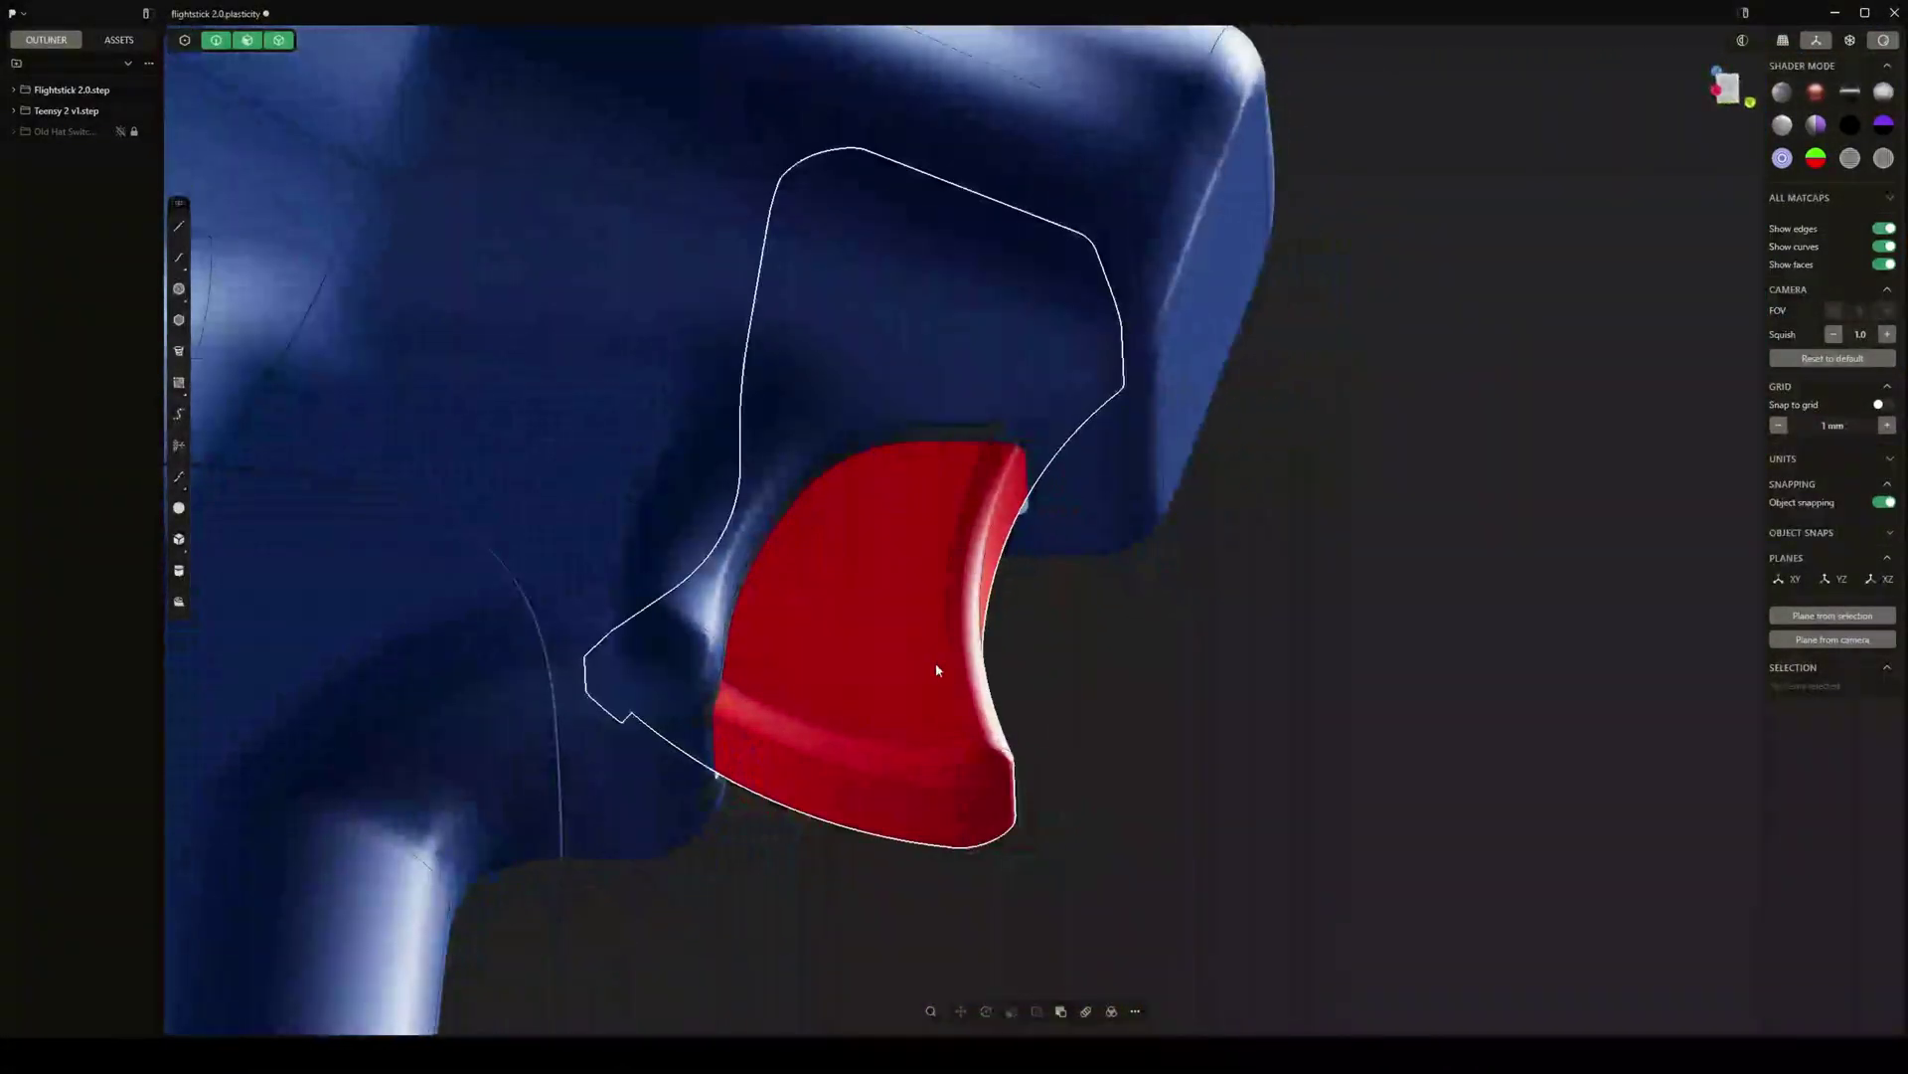
Select the trigger assembly's internal parts and examine the switch bracket inside the open head
{"action": "left_click", "coordinate": [935, 662]}
{"action": "middle_click_drag", "start_coordinate": [848, 542], "coordinate": [902, 700]}
{"action": "left_click", "coordinate": [779, 583]}
{"action": "middle_click_drag", "start_coordinate": [664, 316], "coordinate": [708, 461], "text": "shift"}
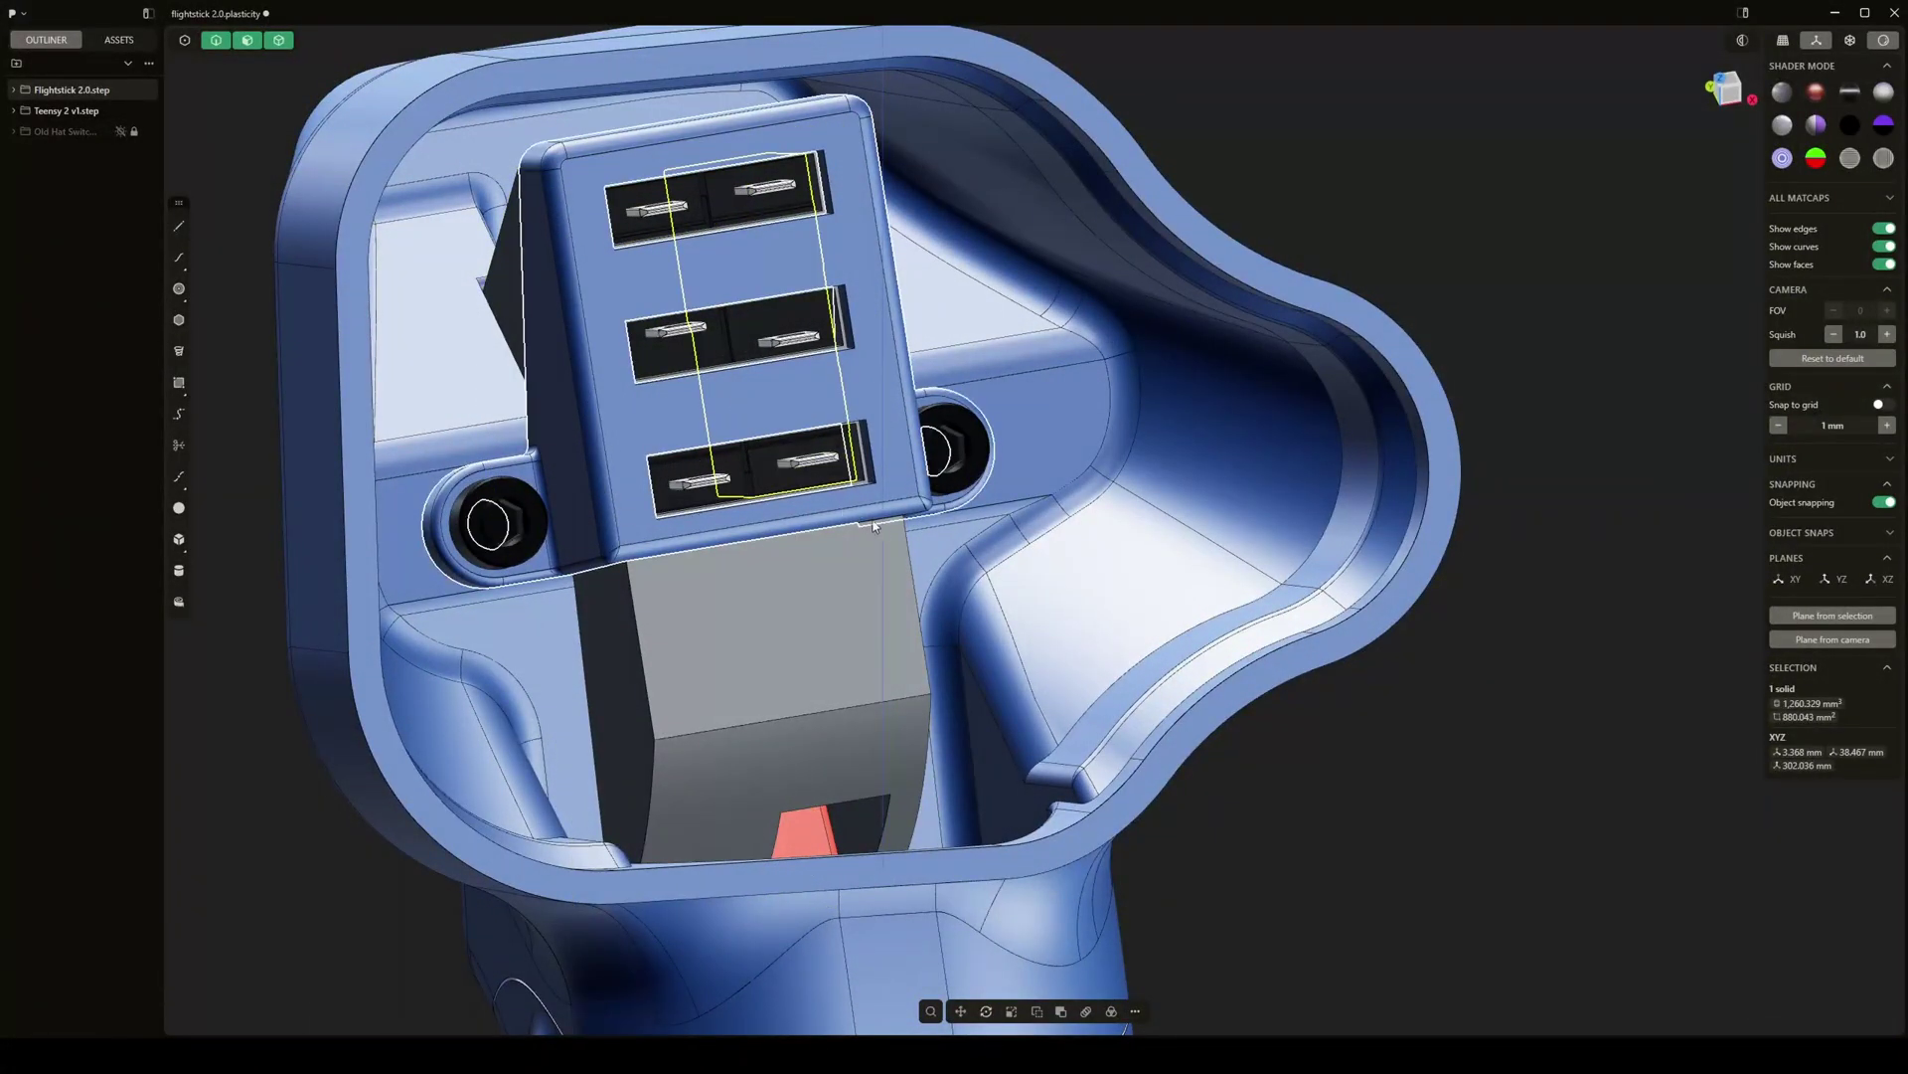
{"action": "middle_click_drag", "start_coordinate": [878, 521], "coordinate": [1011, 546]}
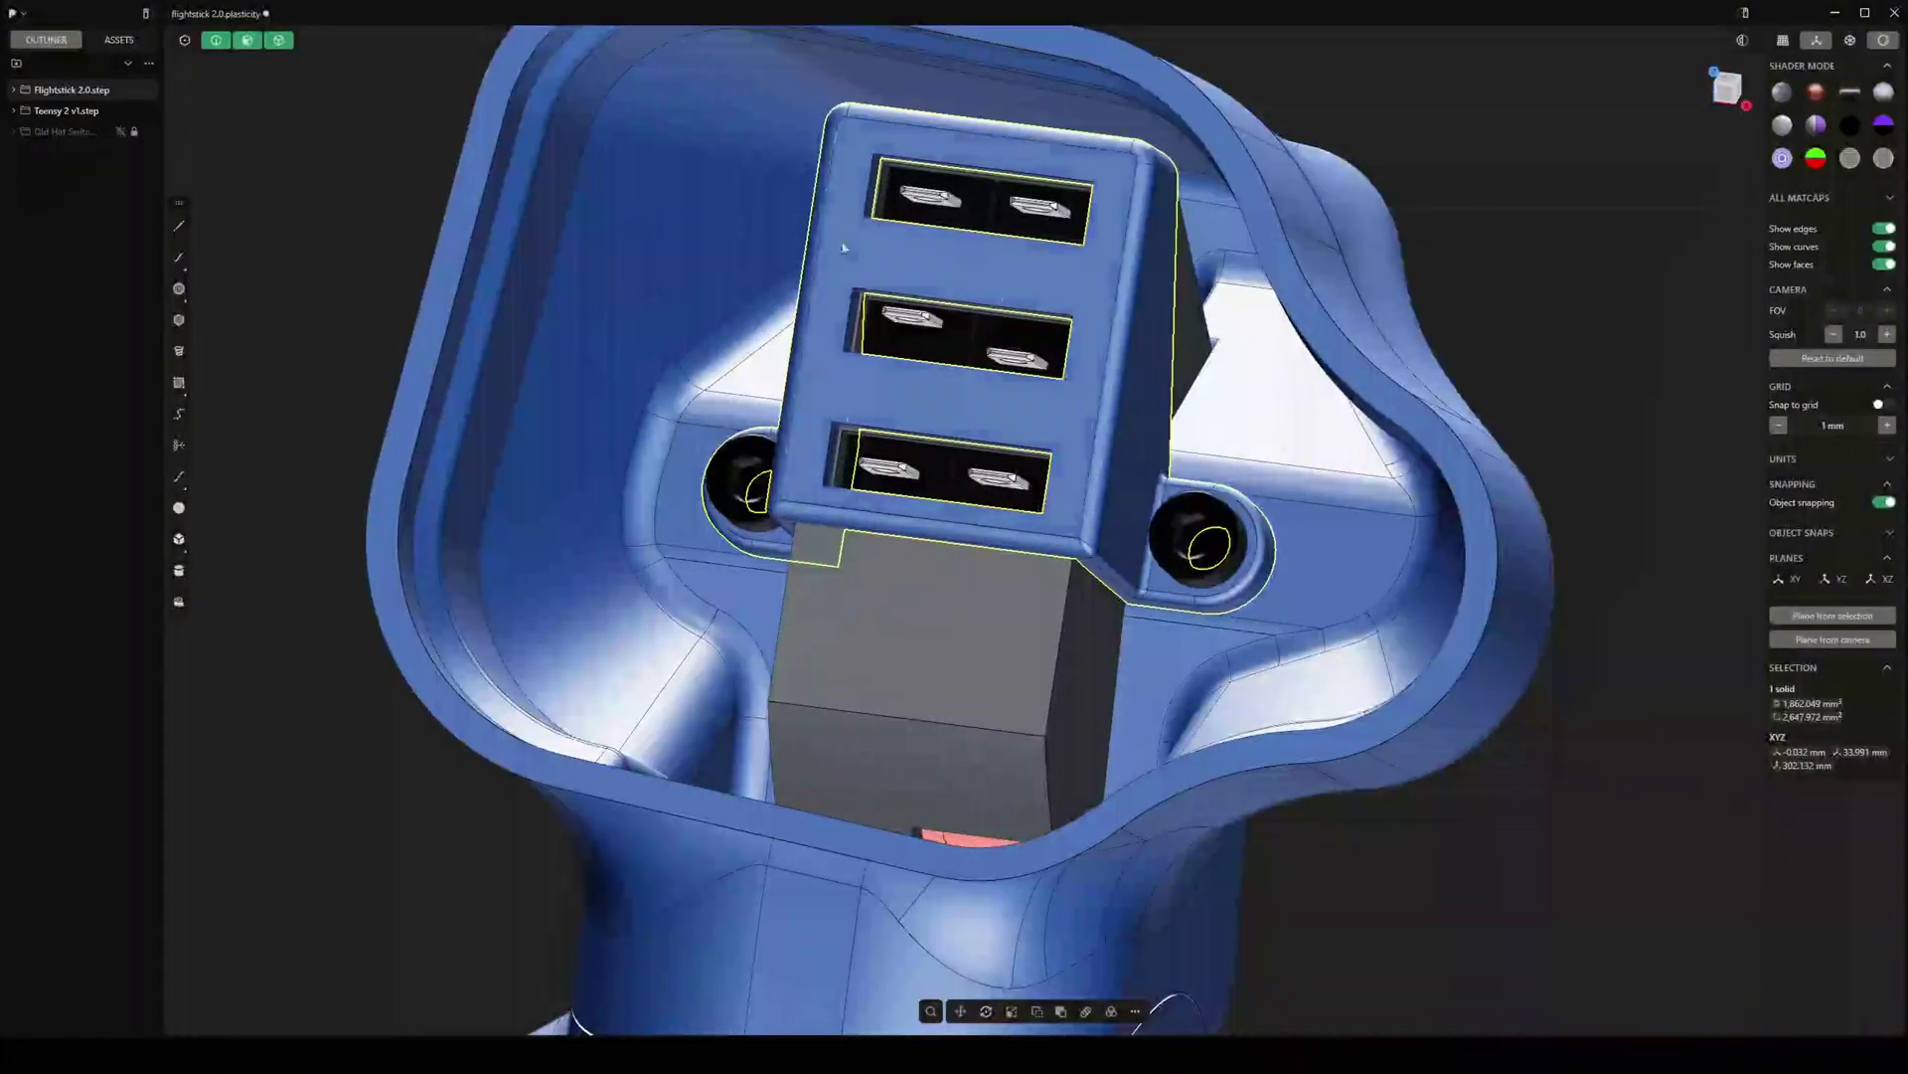
Hide the blue switch bracket in the open head, examine the screws and grey housing behind it, and undo the hiding
{"action": "middle_click_drag", "start_coordinate": [737, 492], "coordinate": [765, 522]}
{"action": "key", "text": "h"}
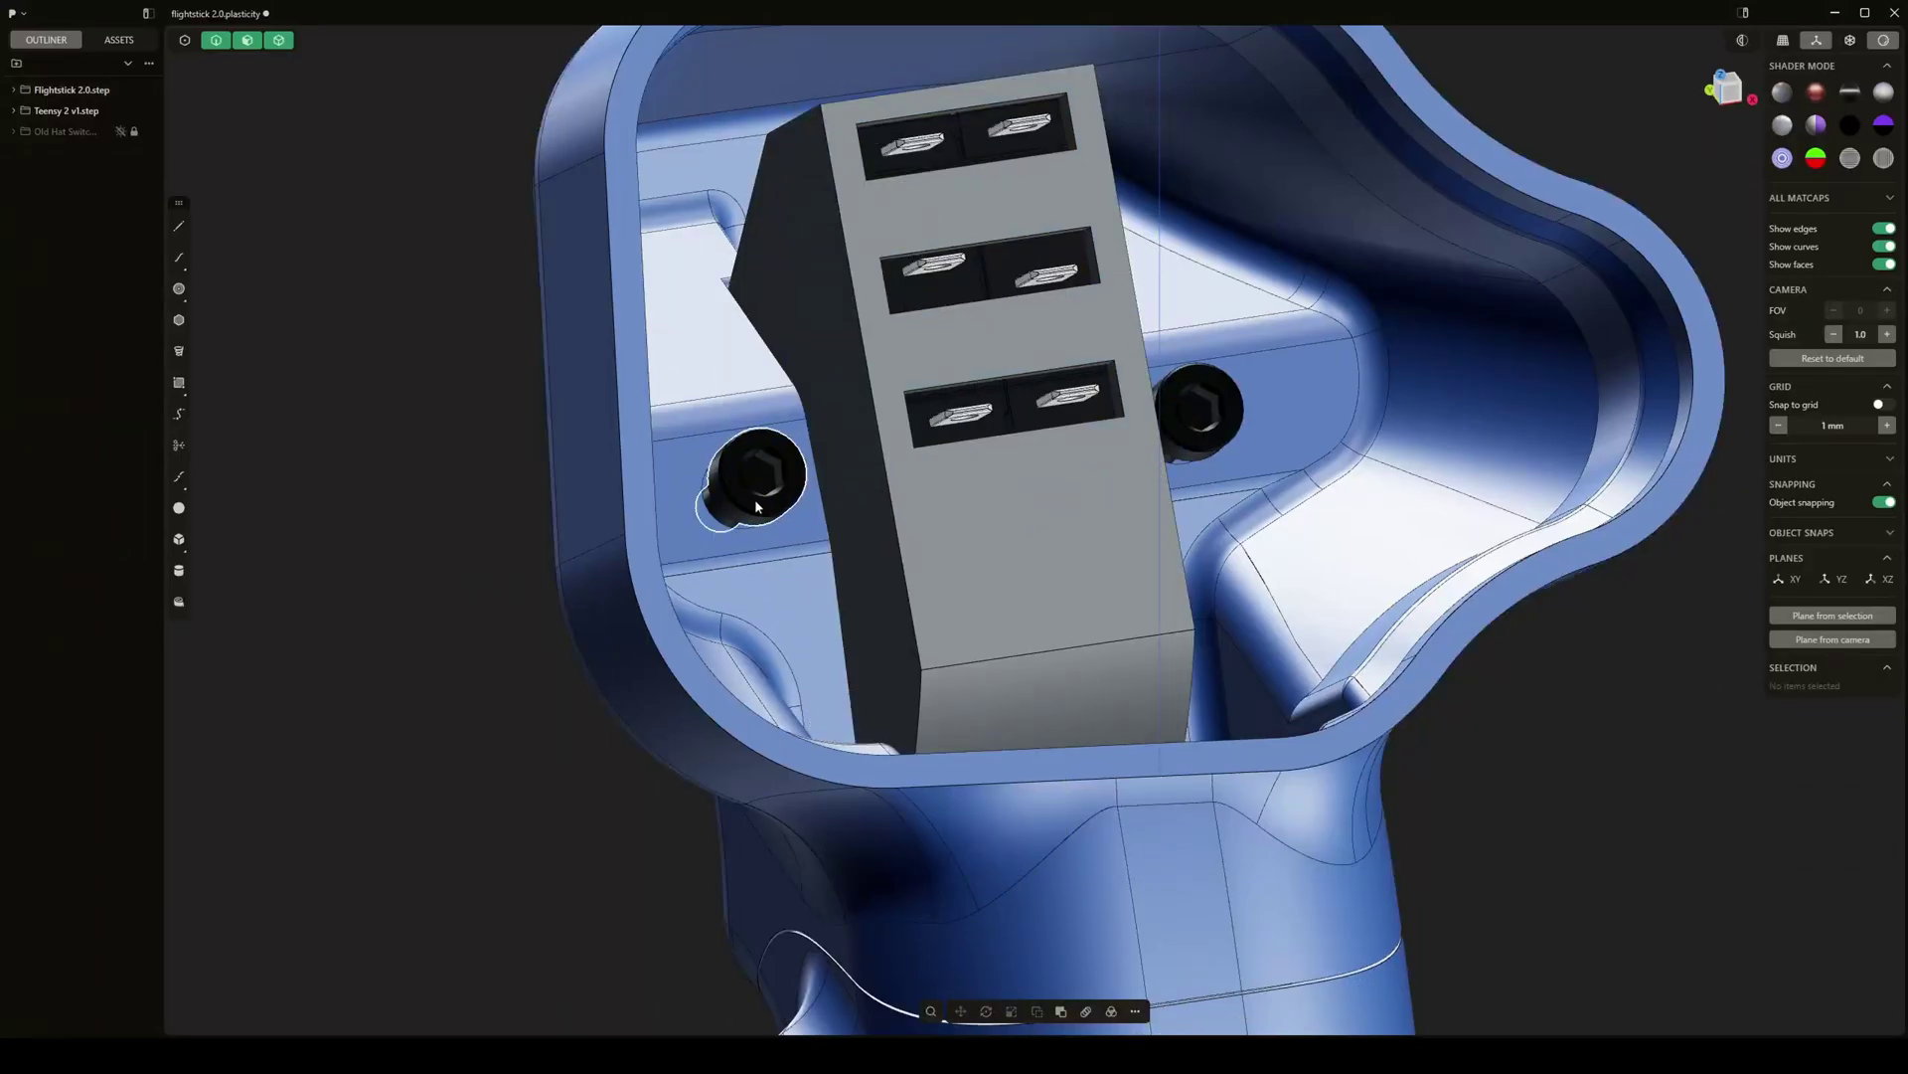
{"action": "scroll", "coordinate": [732, 532], "scroll_direction": "up", "scroll_amount": 5}
{"action": "middle_click_drag", "start_coordinate": [732, 530], "coordinate": [653, 516]}
{"action": "middle_click_drag", "start_coordinate": [831, 521], "coordinate": [848, 556]}
{"action": "scroll", "coordinate": [826, 571], "scroll_direction": "down", "scroll_amount": 2}
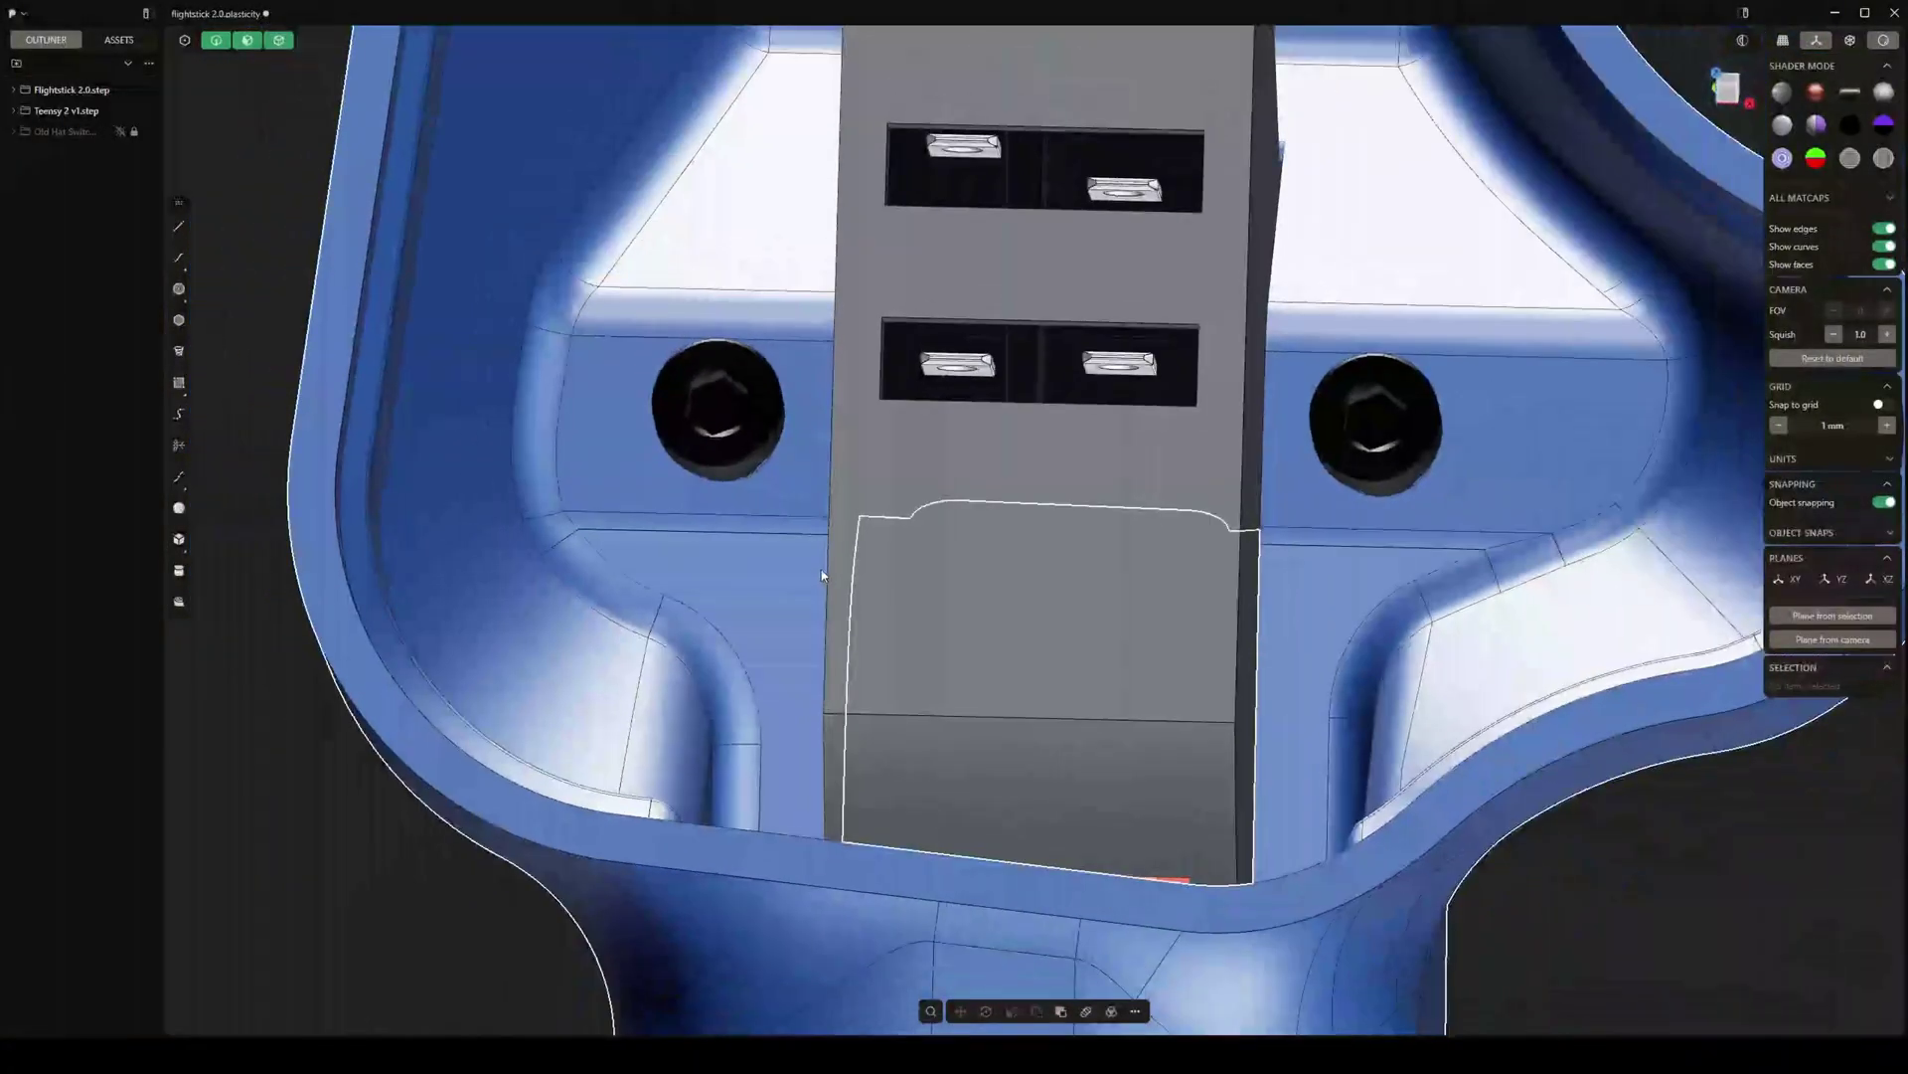
{"action": "key", "text": "ctrl+z"}
{"action": "scroll", "coordinate": [827, 571], "scroll_direction": "down", "scroll_amount": 4}
{"action": "scroll", "coordinate": [888, 582], "scroll_direction": "down", "scroll_amount": 2}
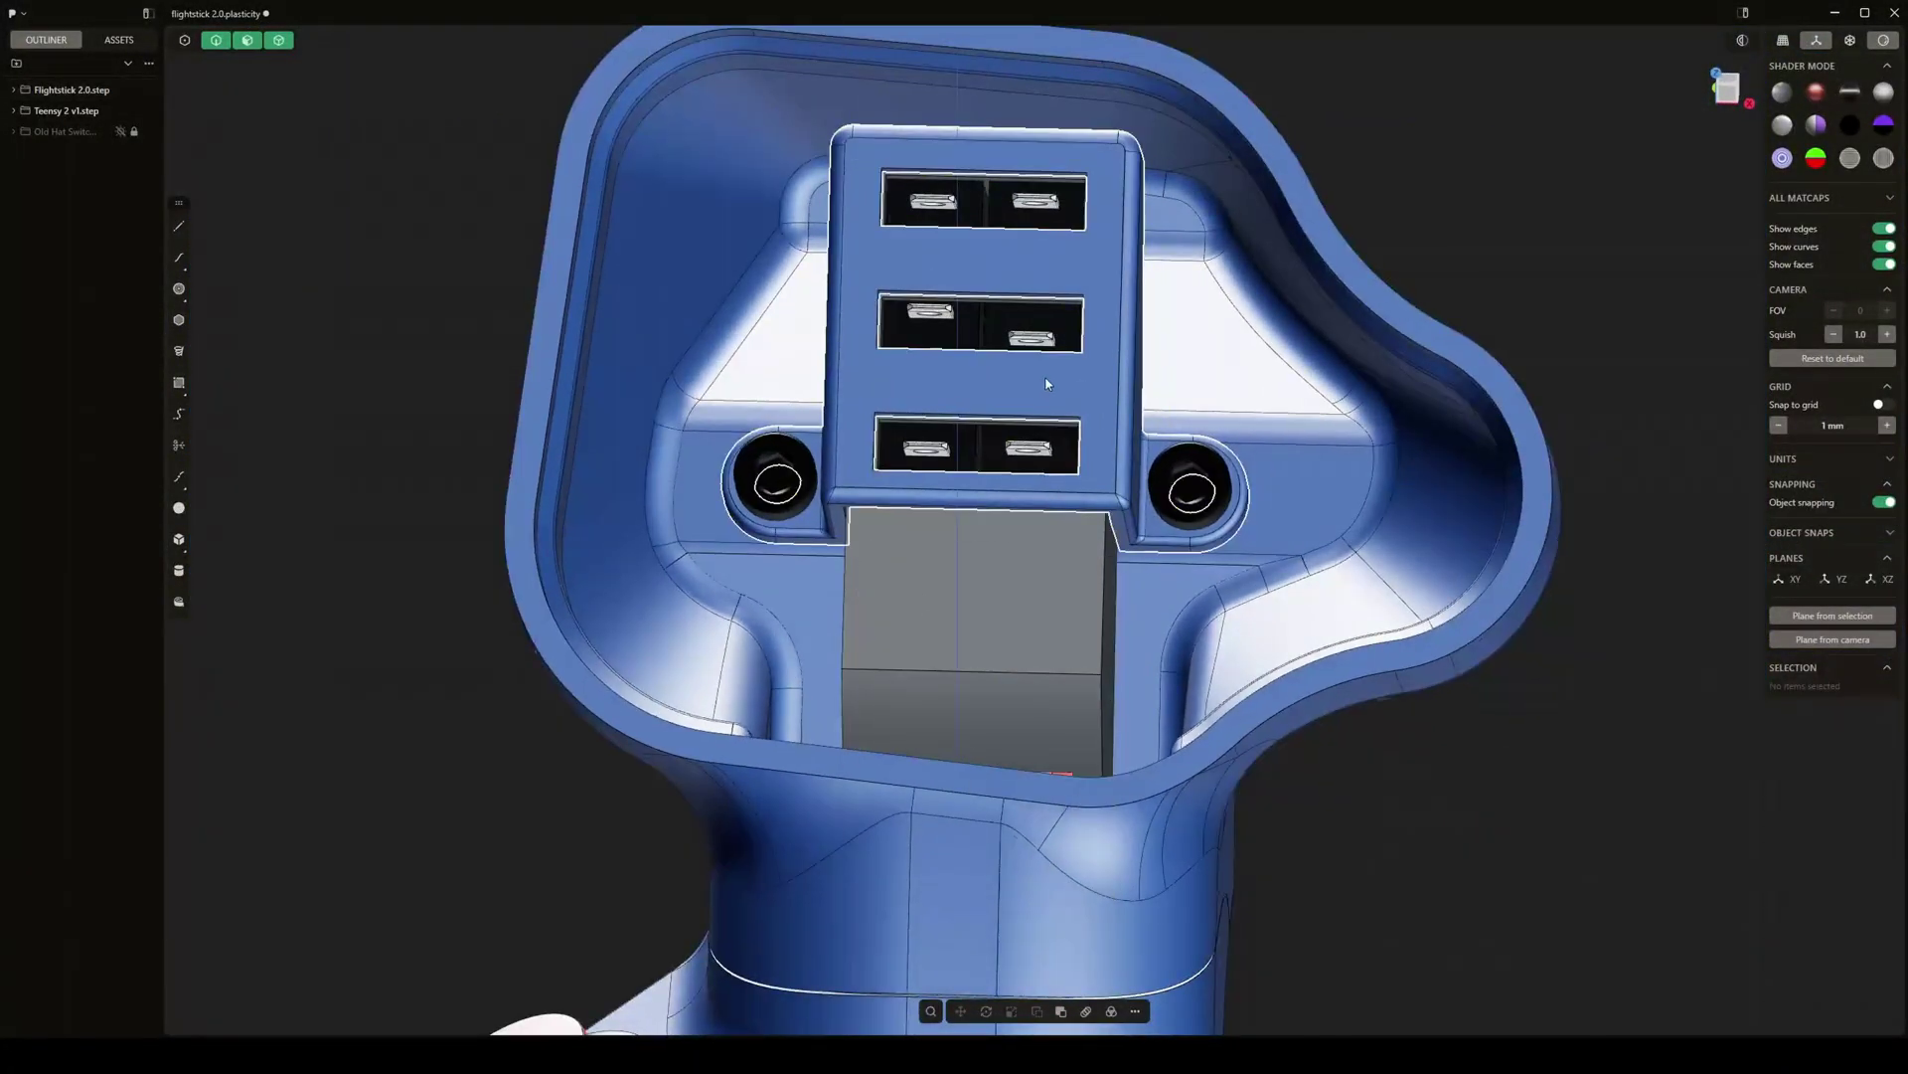
Isolate the blue head shell, examine the notched trigger opening in its underside, and leave isolation
{"action": "middle_click_drag", "start_coordinate": [1045, 383], "coordinate": [1059, 267]}
{"action": "middle_click_drag", "start_coordinate": [1671, 587], "coordinate": [1083, 532], "text": "shift"}
{"action": "scroll", "coordinate": [885, 557], "scroll_direction": "up", "scroll_amount": 5}
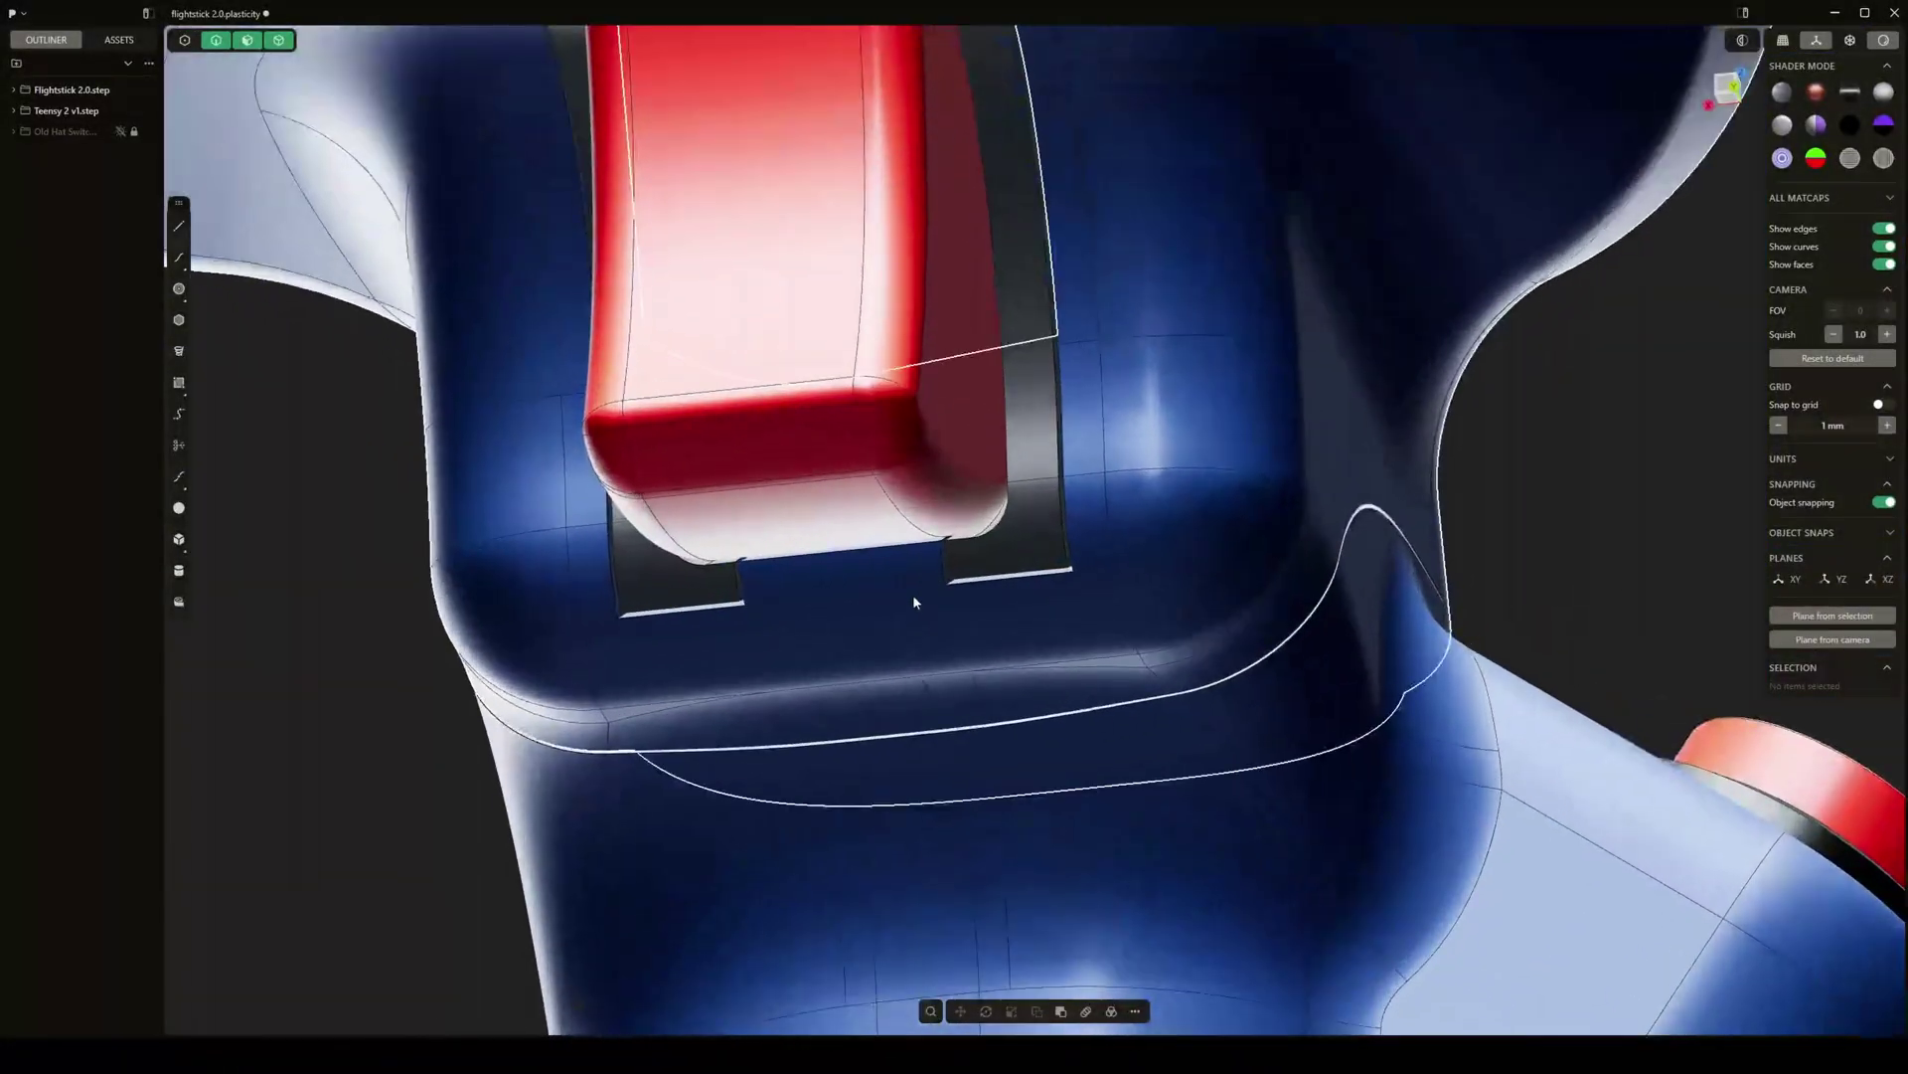
{"action": "left_click", "coordinate": [913, 596]}
{"action": "key", "text": "/"}
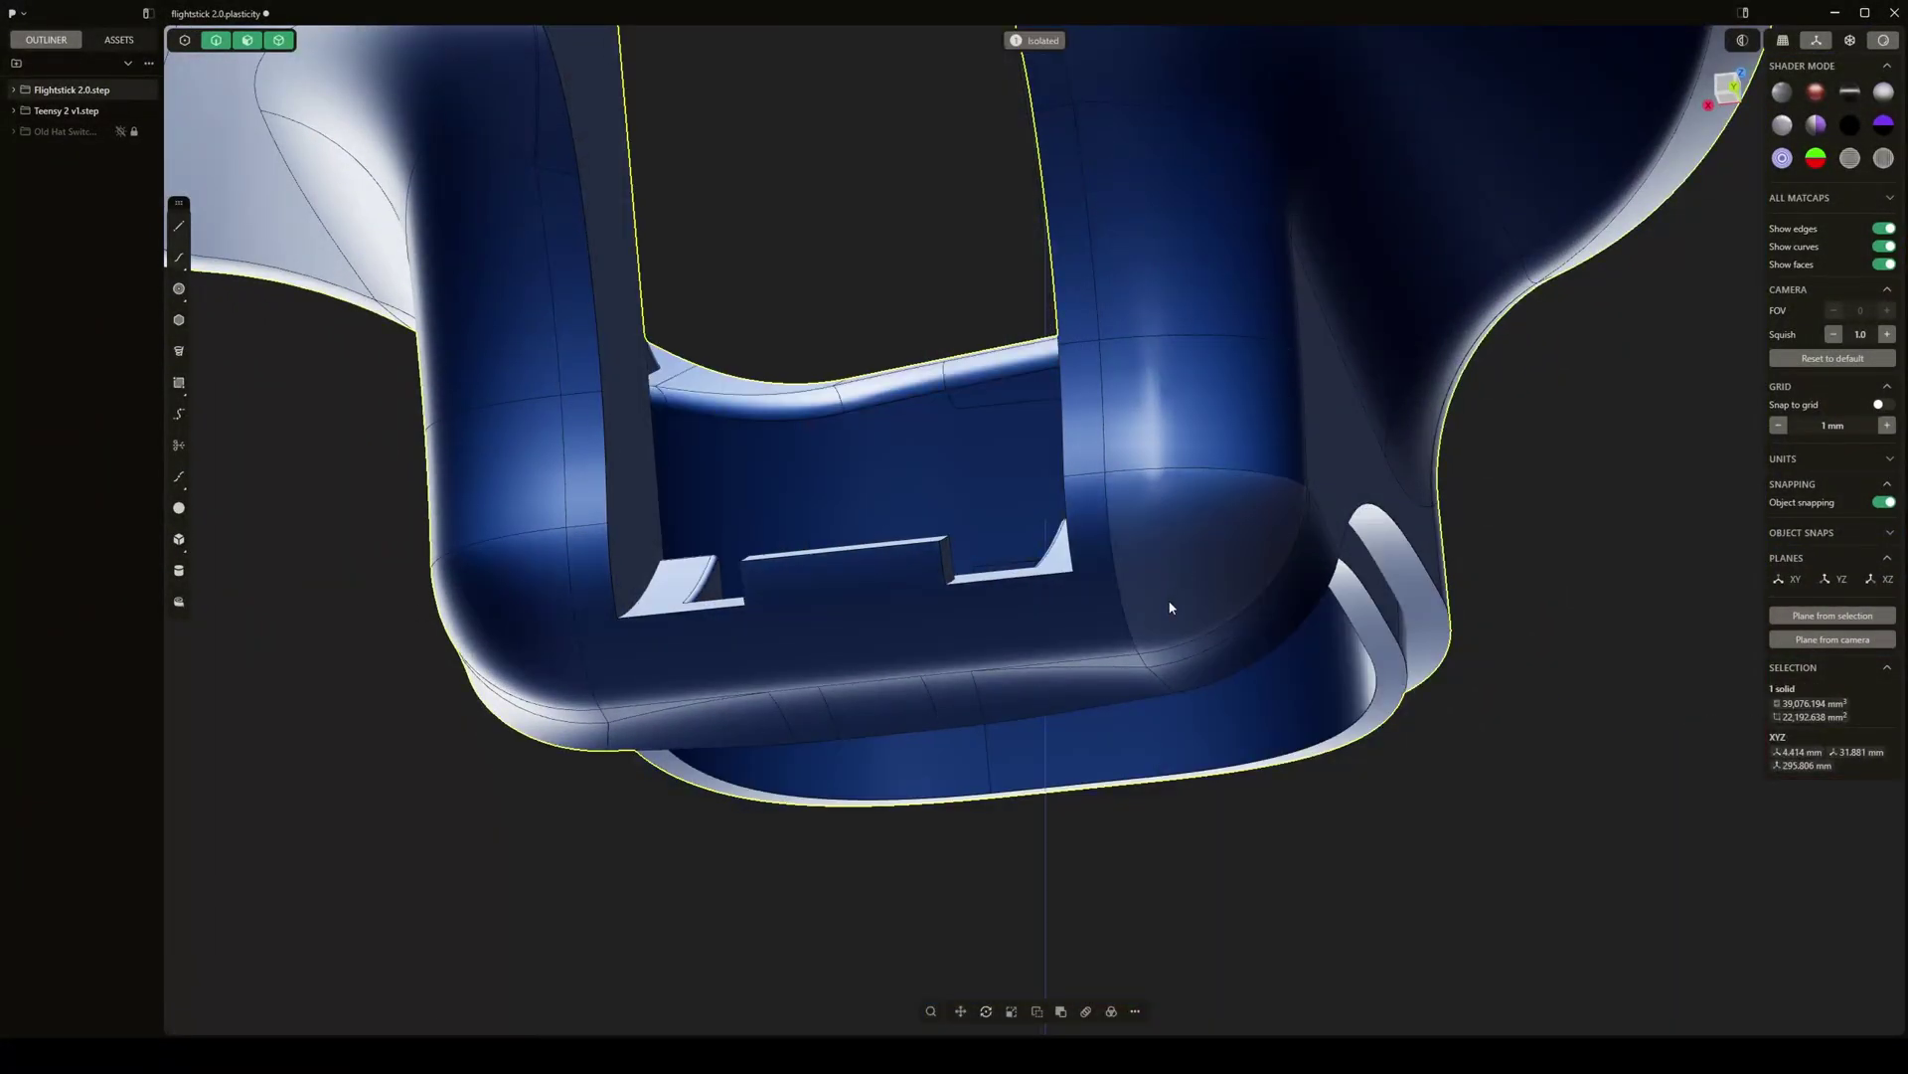
{"action": "scroll", "coordinate": [1437, 871], "scroll_direction": "down", "scroll_amount": 3}
{"action": "key", "text": "/"}
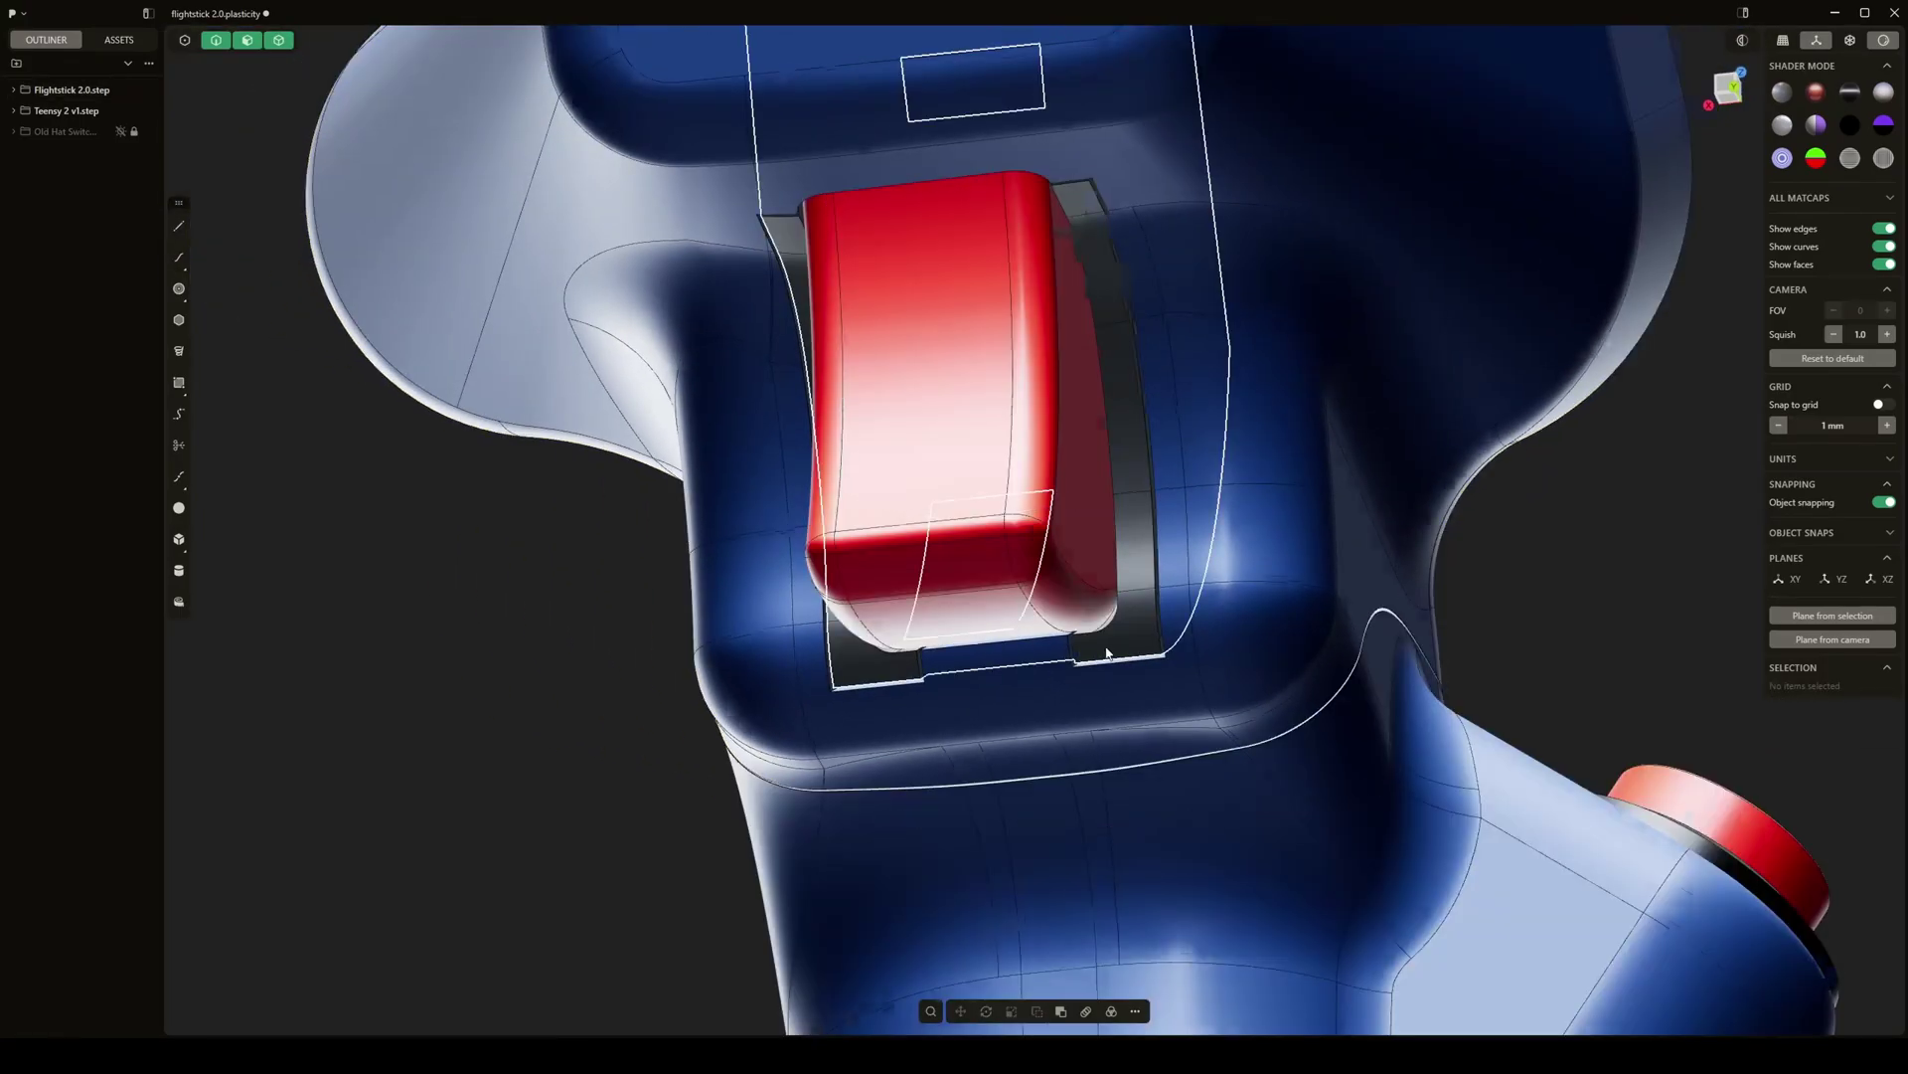
Select the trigger housing and the red trigger in turn to examine their outlines inside the head, and clear the selection
{"action": "mouse_move", "coordinate": [1099, 656]}
{"action": "middle_mouse_down"}
{"action": "mouse_move", "coordinate": [1029, 652]}
{"action": "mouse_move", "coordinate": [1061, 639]}
{"action": "mouse_move", "coordinate": [1089, 661]}
{"action": "middle_mouse_up"}
{"action": "left_click", "coordinate": [1111, 647]}
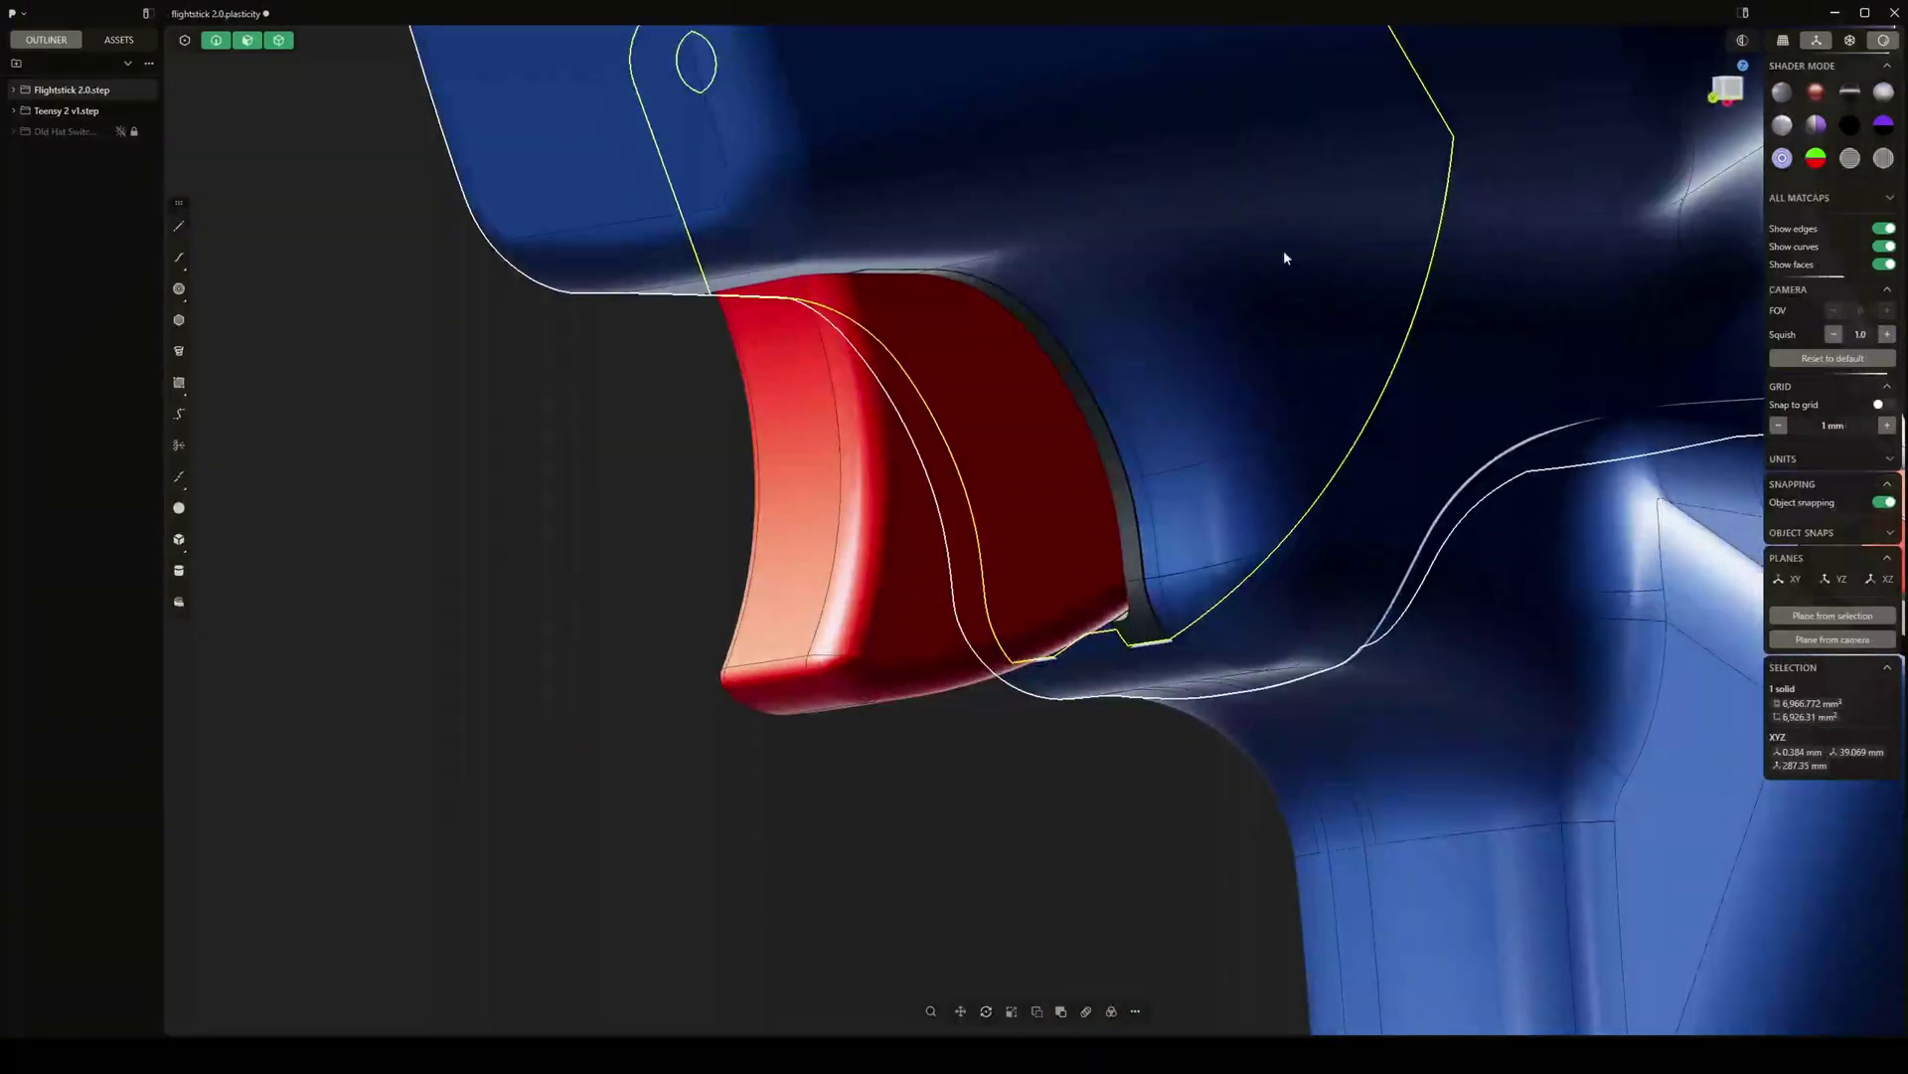
{"action": "scroll", "coordinate": [1042, 570], "scroll_direction": "down", "scroll_amount": 5}
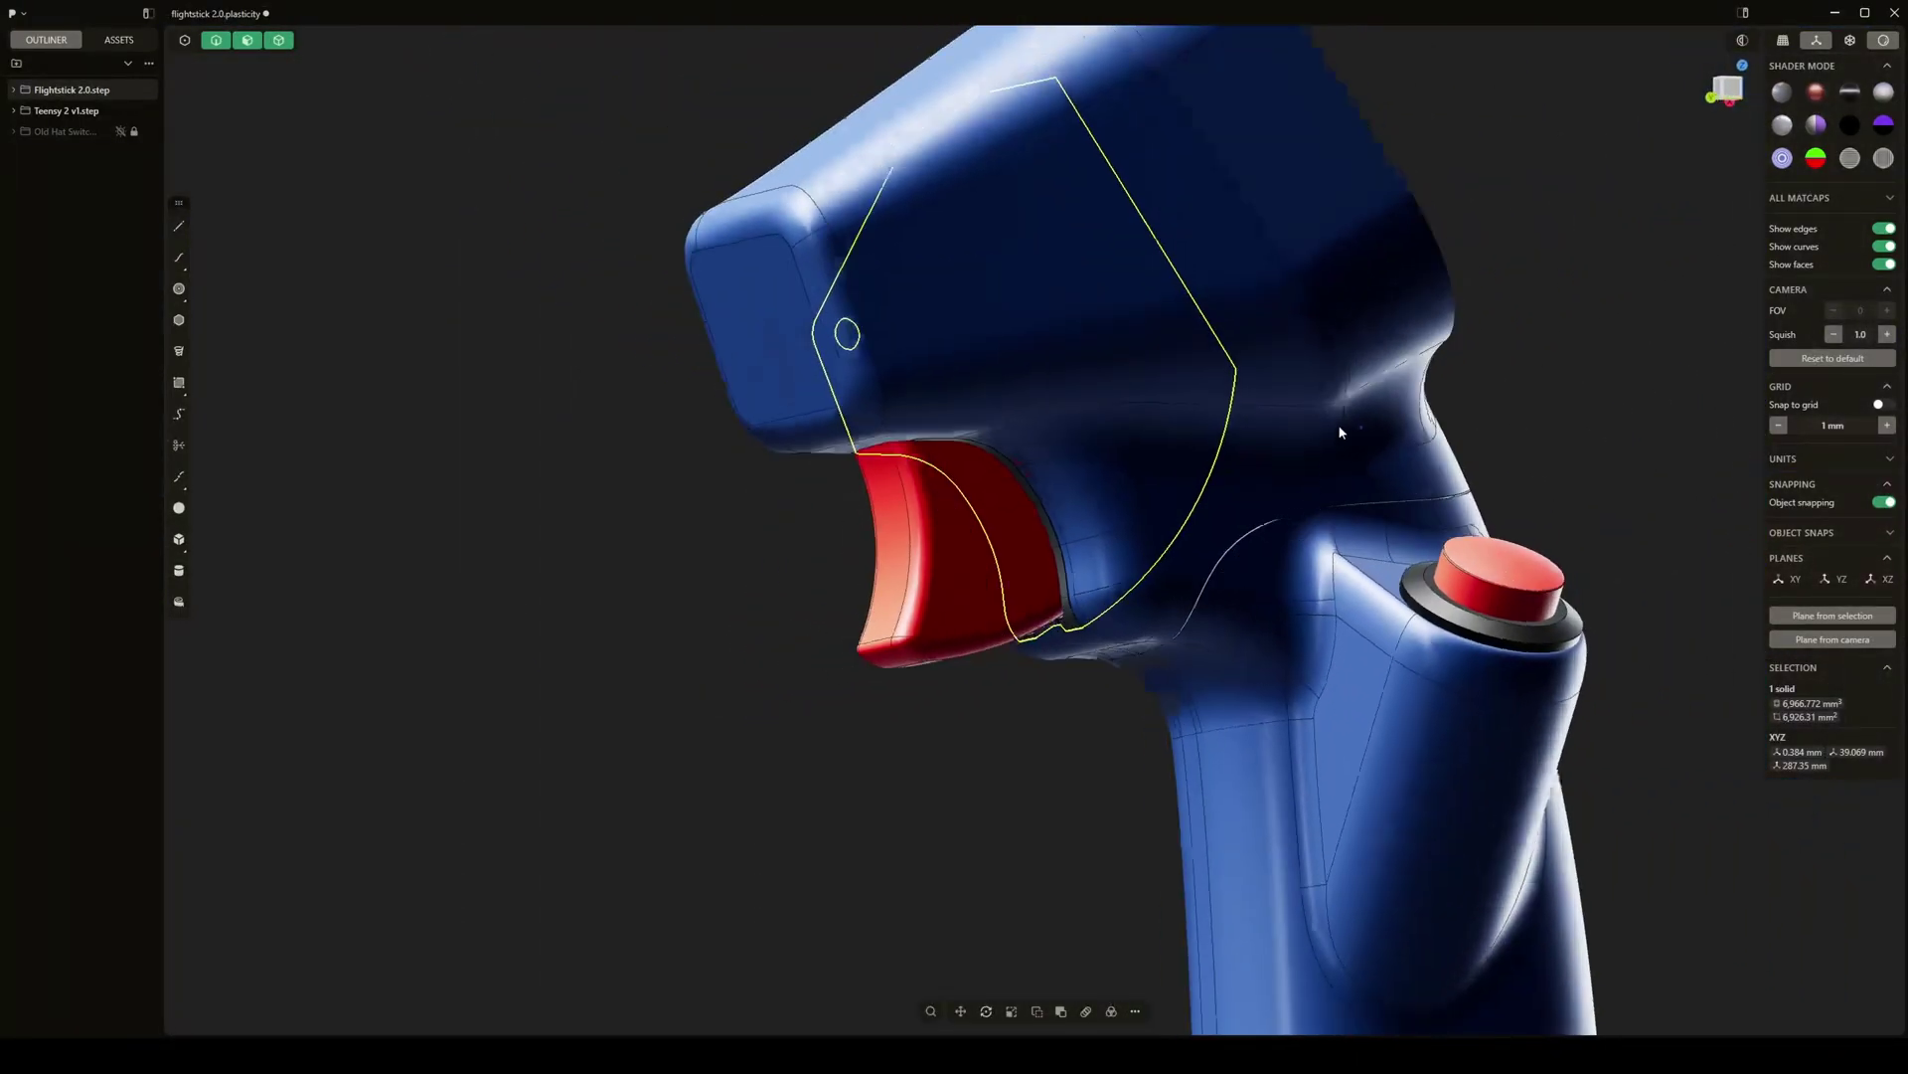
{"action": "middle_click_drag", "start_coordinate": [1318, 430], "coordinate": [992, 588]}
{"action": "left_click", "coordinate": [801, 648]}
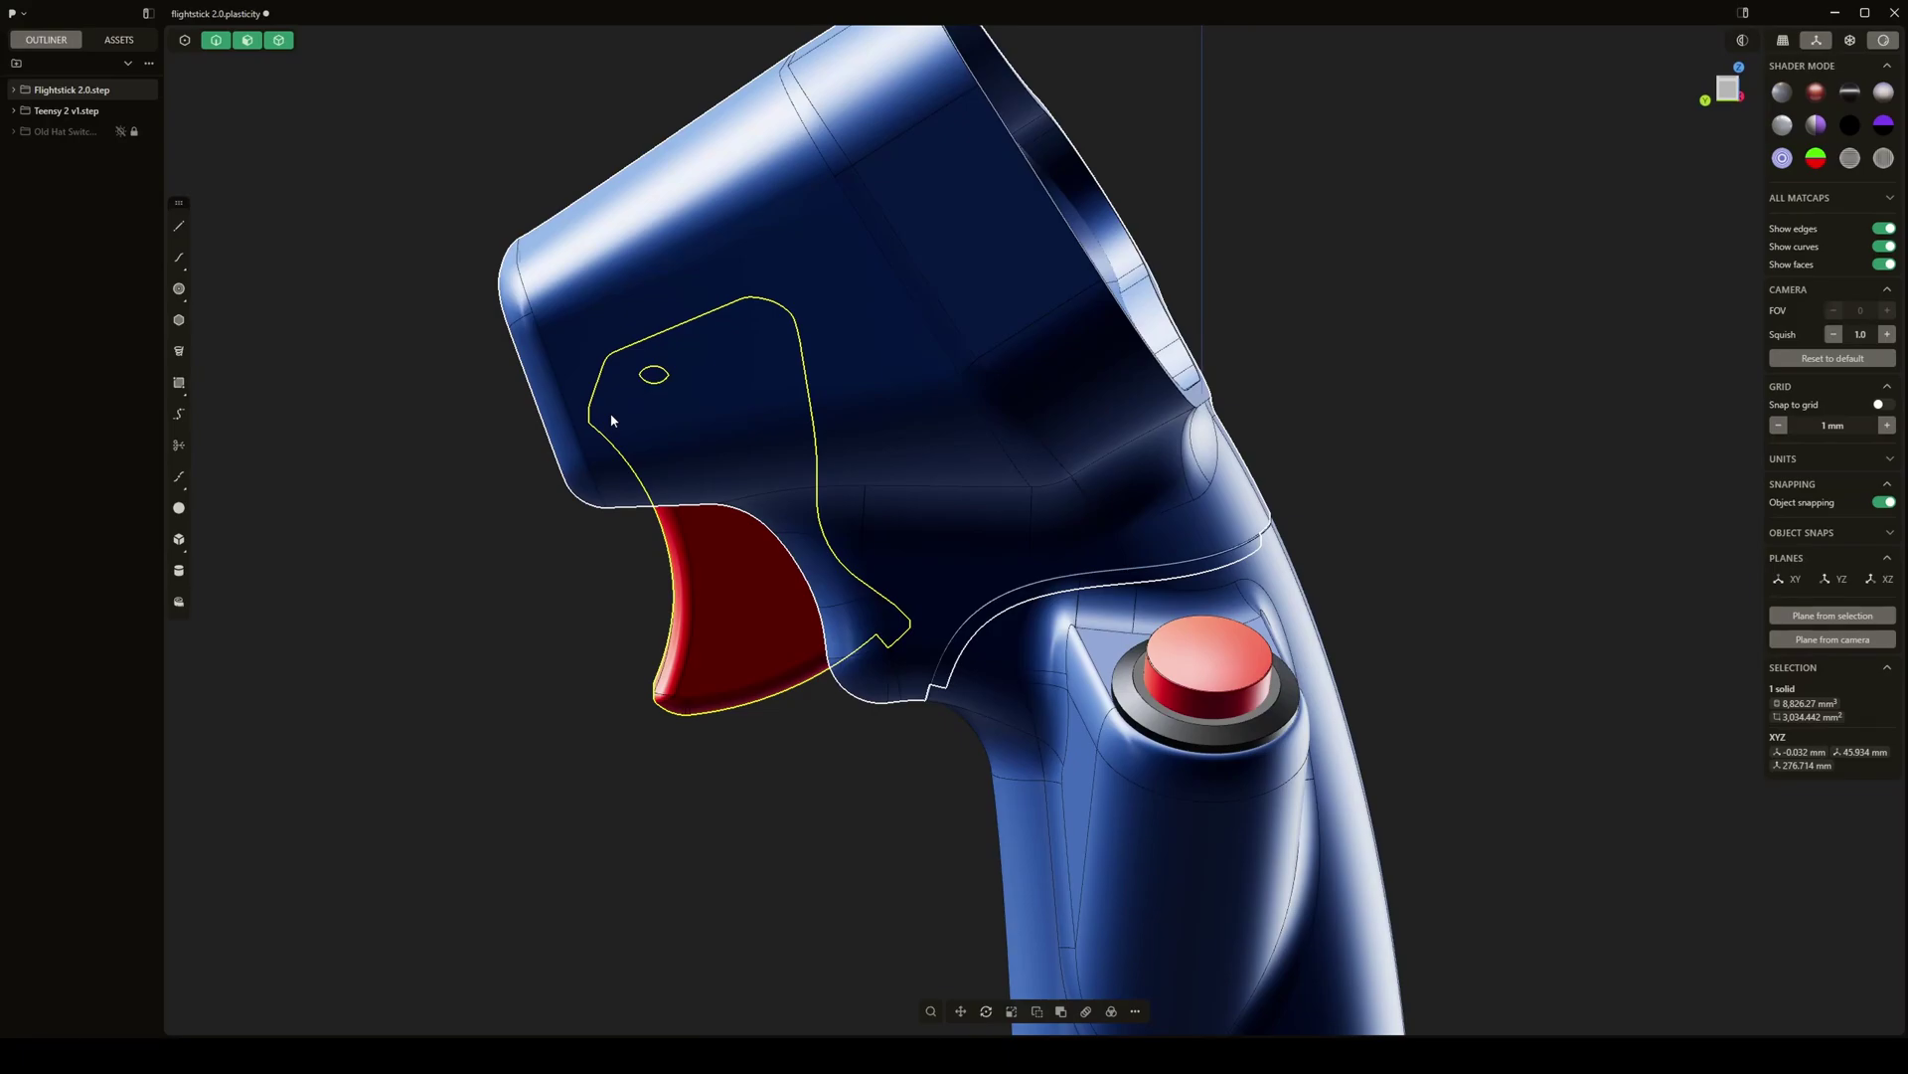
{"action": "scroll", "coordinate": [843, 273], "scroll_direction": "down", "scroll_amount": 2}
{"action": "left_click", "coordinate": [1230, 360]}
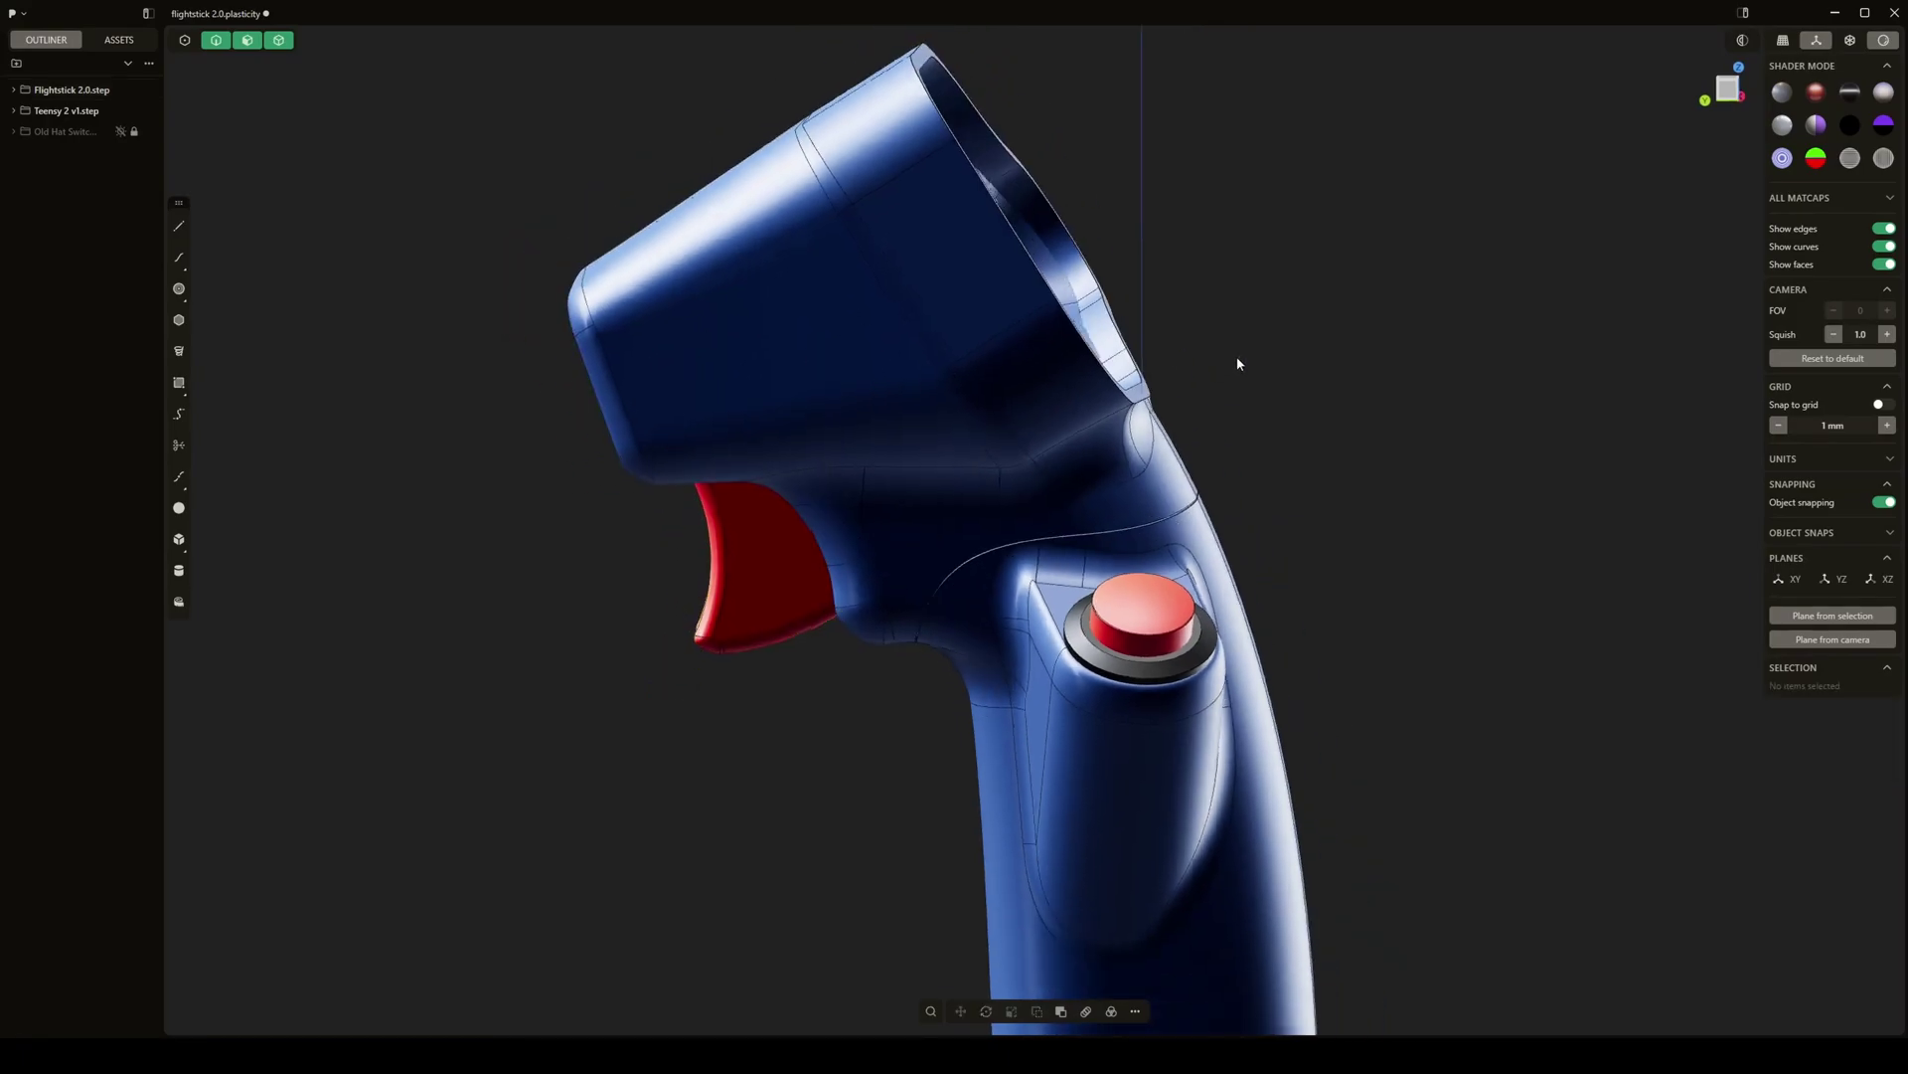
Unhide the head's hidden parts and examine the button plate with its red buttons and hat switches up close
{"action": "middle_click_drag", "start_coordinate": [1232, 361], "coordinate": [939, 676]}
{"action": "scroll", "coordinate": [938, 676], "scroll_direction": "down", "scroll_amount": 2}
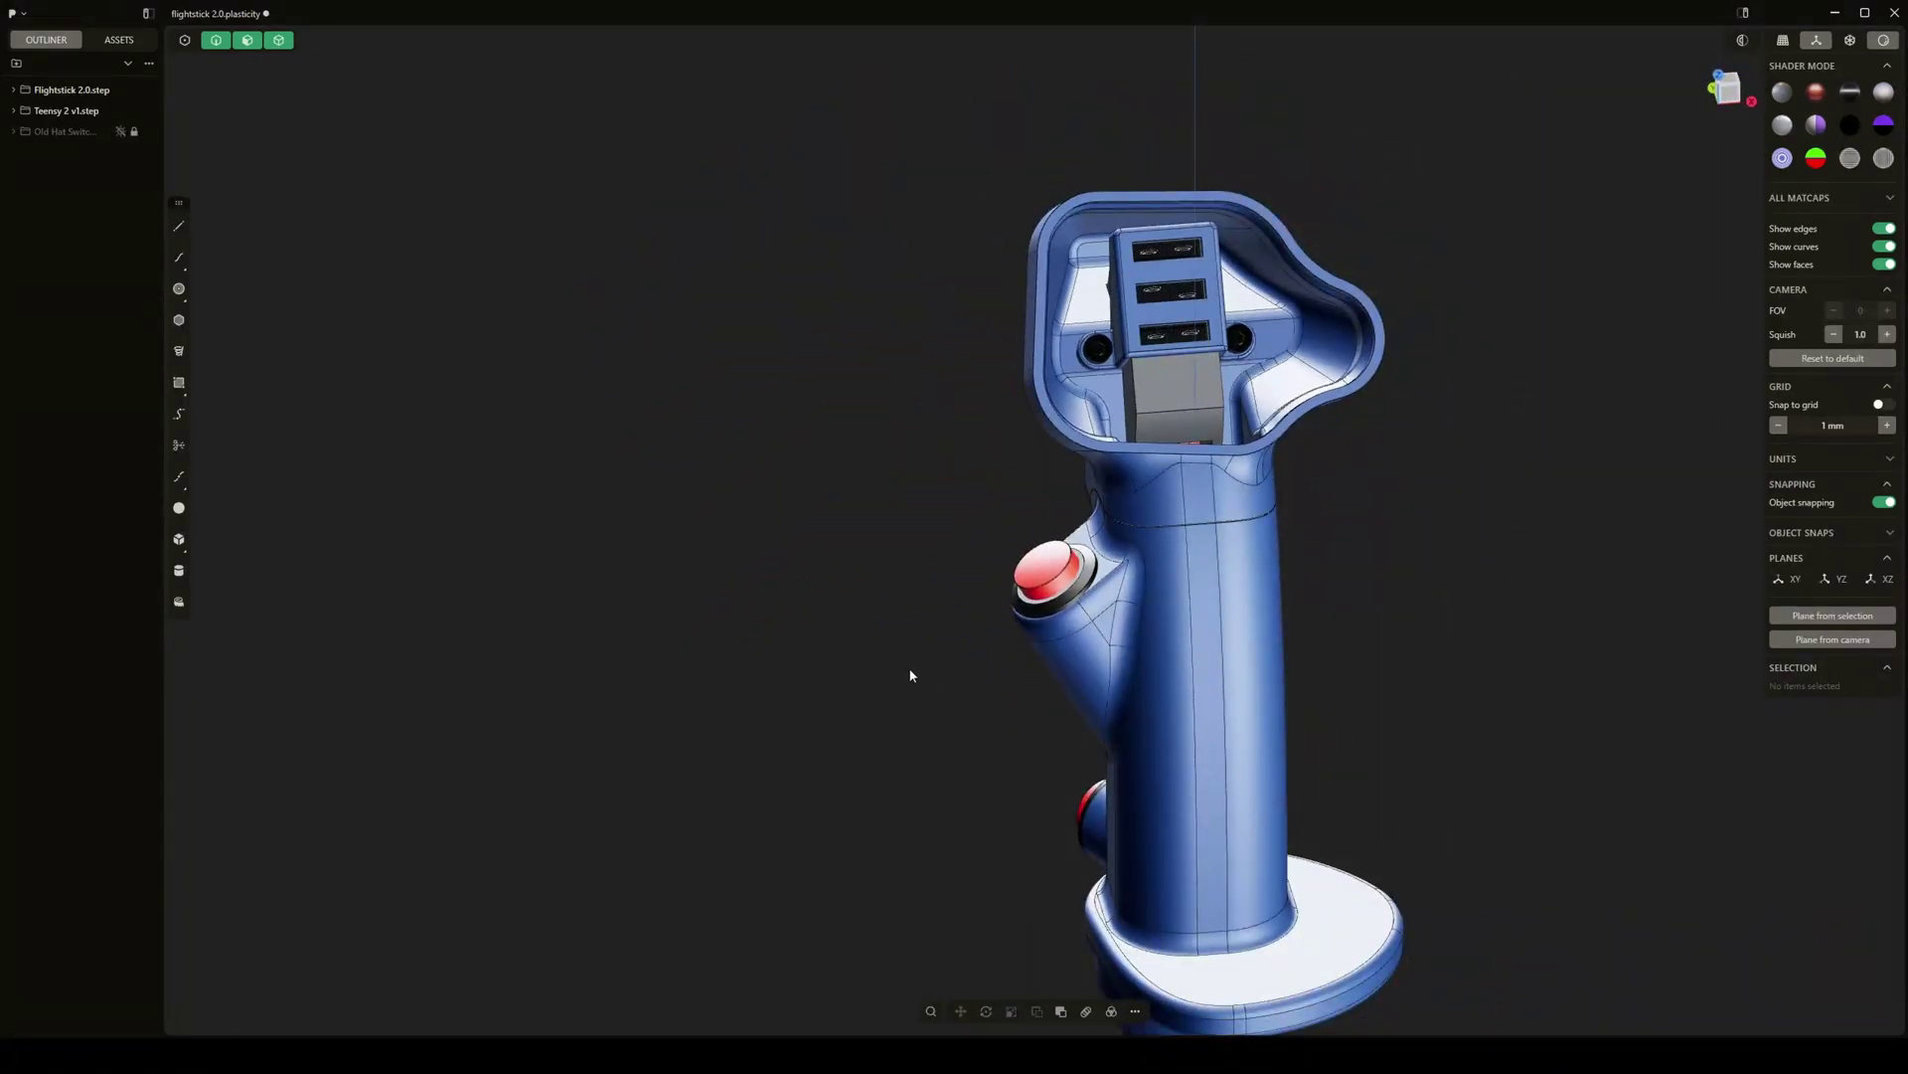
{"action": "key", "text": "alt+h"}
{"action": "scroll", "coordinate": [909, 677], "scroll_direction": "down", "scroll_amount": 2}
{"action": "middle_click_drag", "start_coordinate": [907, 455], "coordinate": [1062, 448]}
{"action": "middle_click_drag", "start_coordinate": [1062, 447], "coordinate": [815, 628], "text": "shift"}
{"action": "scroll", "coordinate": [982, 636], "scroll_direction": "up", "scroll_amount": 4}
{"action": "scroll", "coordinate": [994, 711], "scroll_direction": "up", "scroll_amount": 2}
{"action": "middle_click_drag", "start_coordinate": [1086, 619], "coordinate": [980, 597], "text": "shift"}
{"action": "scroll", "coordinate": [994, 712], "scroll_direction": "up", "scroll_amount": 2}
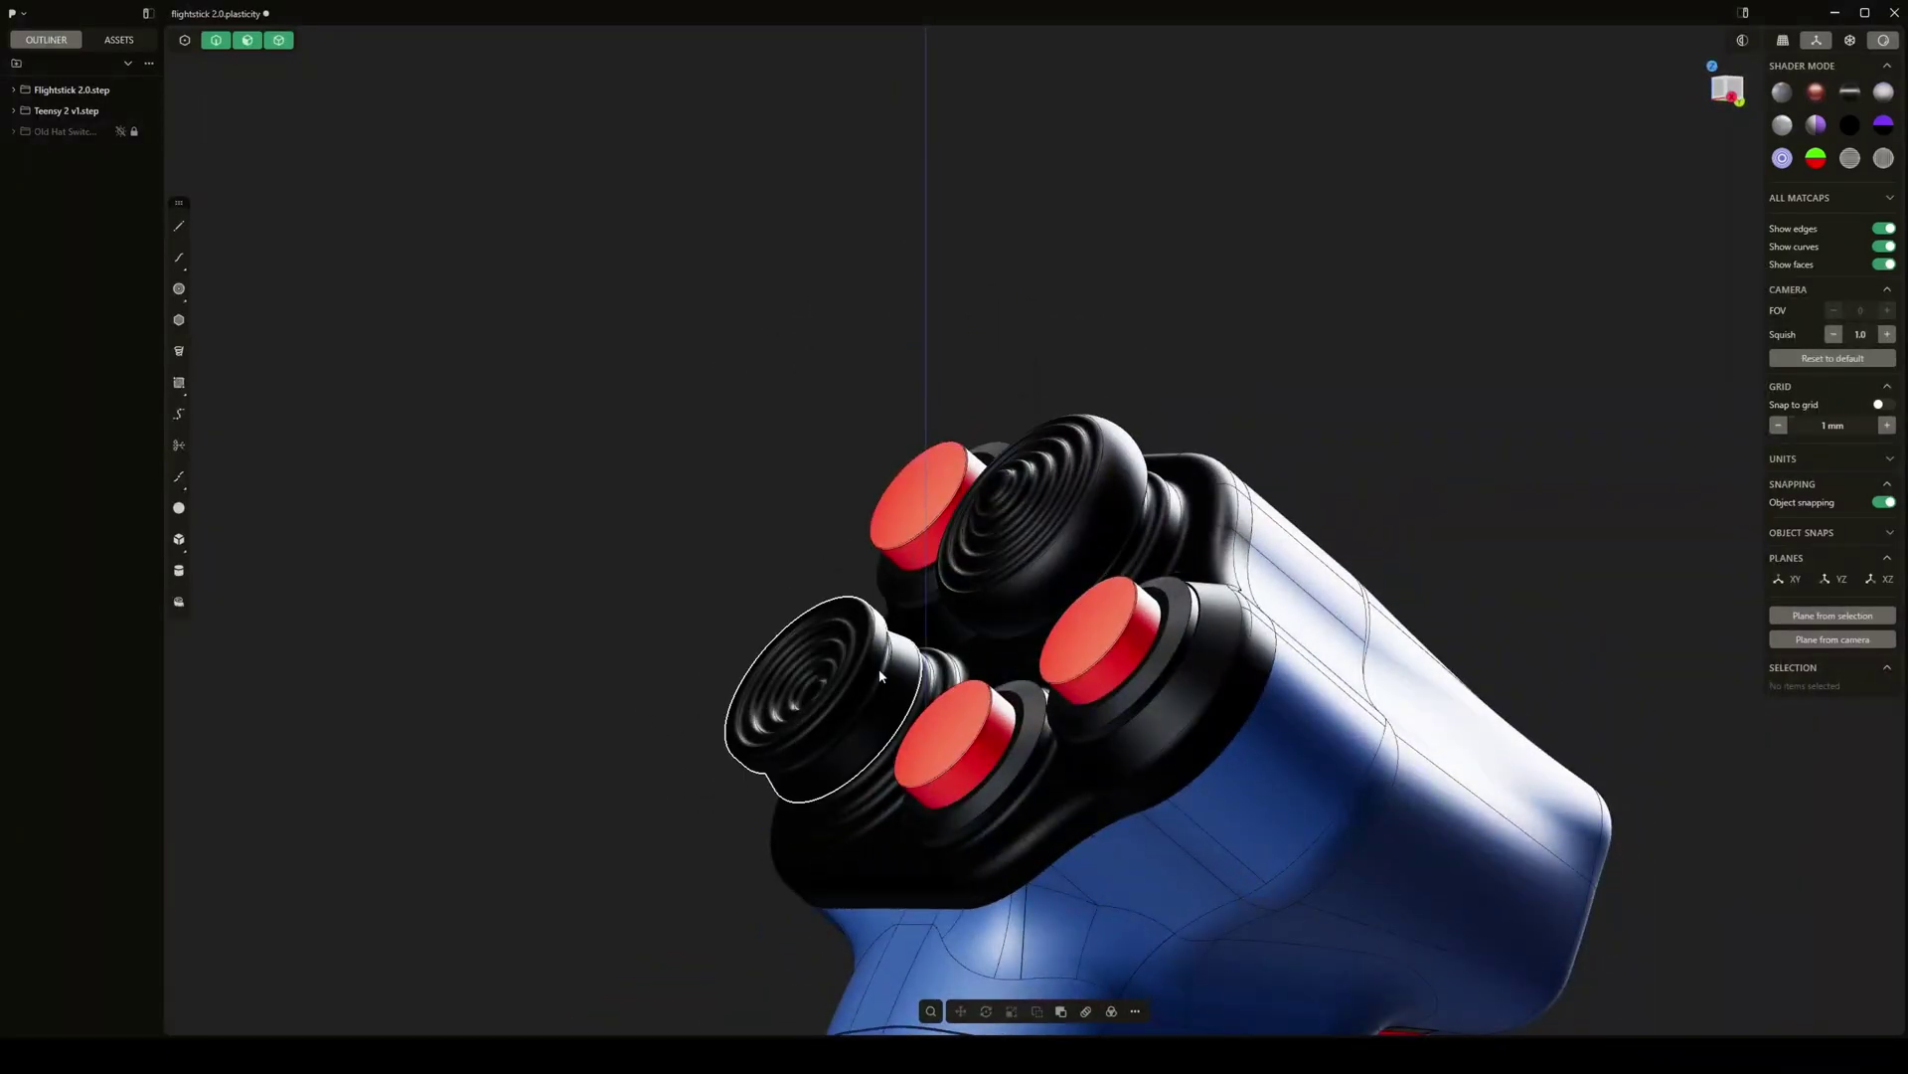
Hide the two black ribbed hat switch caps and examine the square switch stems beneath them
{"action": "middle_click_drag", "start_coordinate": [749, 659], "coordinate": [1231, 803]}
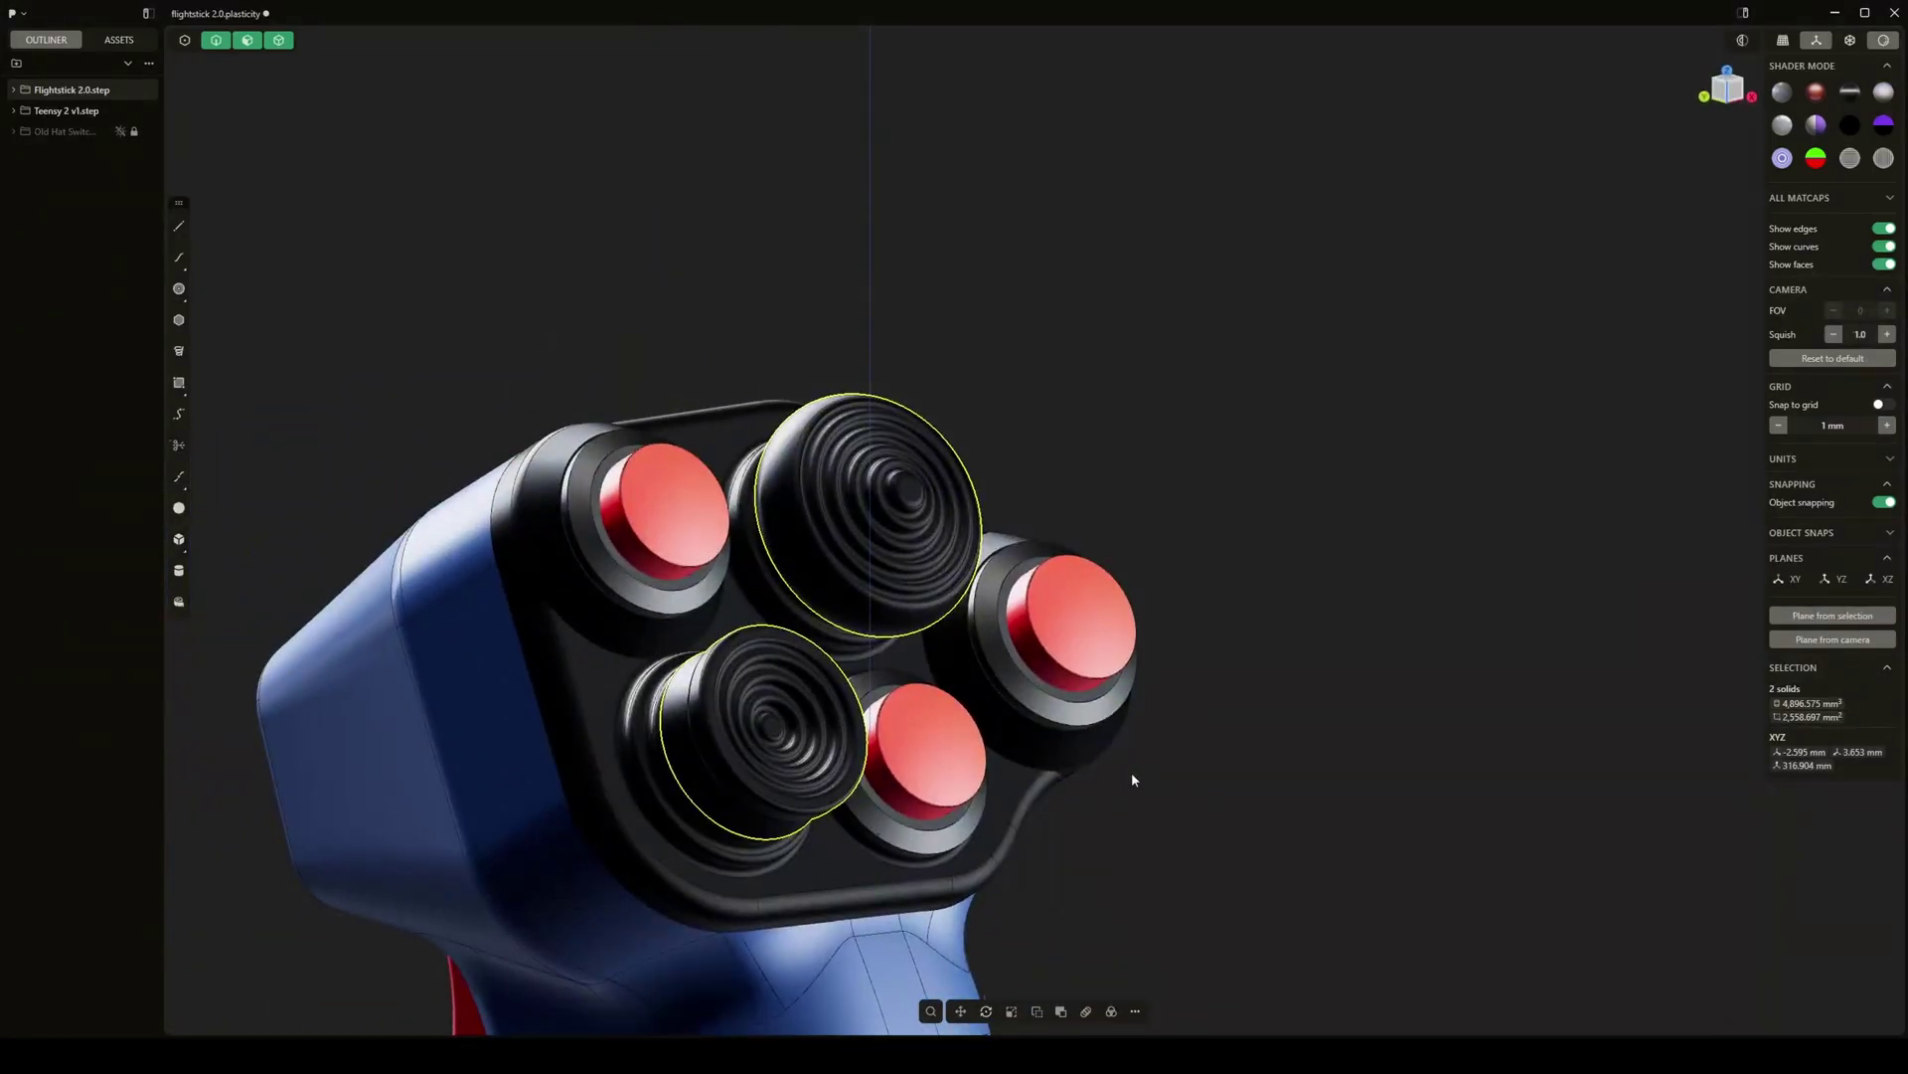
{"action": "key", "text": "h"}
{"action": "scroll", "coordinate": [793, 730], "scroll_direction": "up", "scroll_amount": 2}
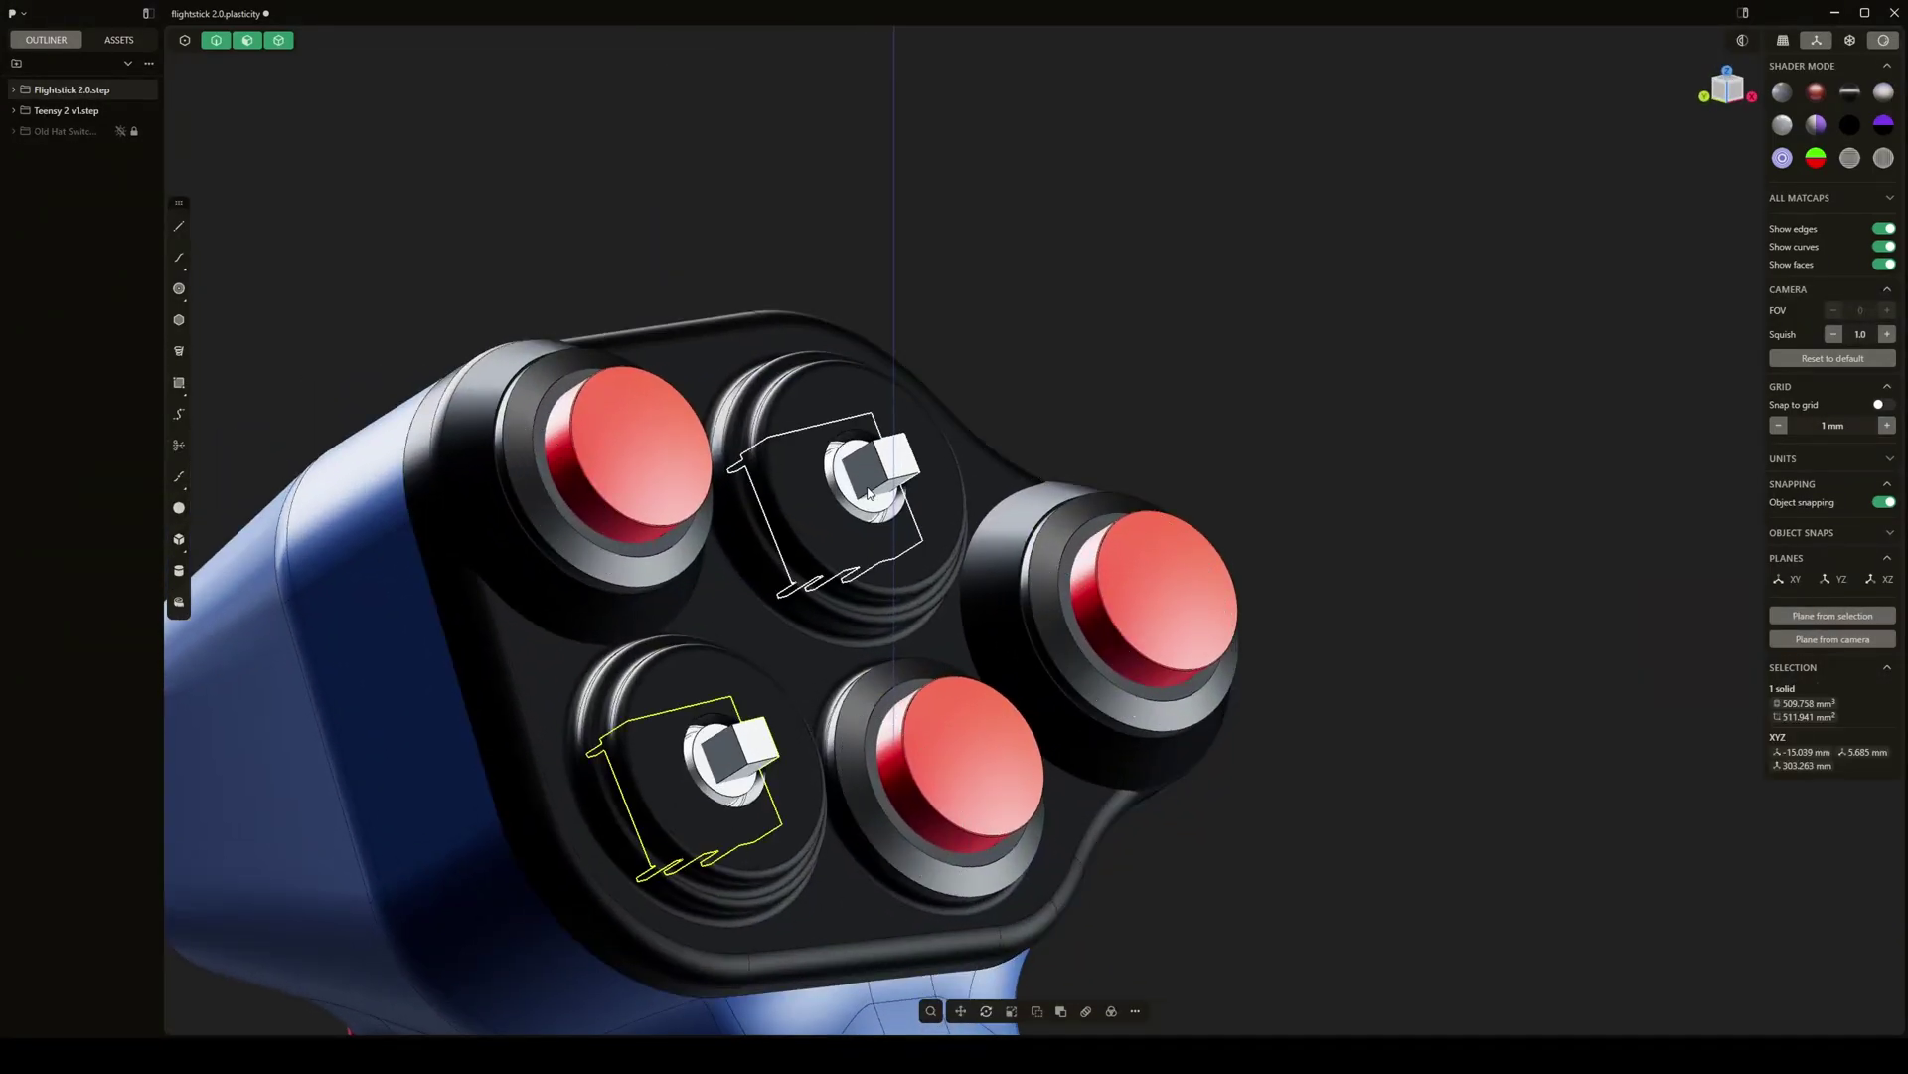
{"action": "middle_click_drag", "start_coordinate": [853, 487], "coordinate": [1244, 588]}
{"action": "left_click", "coordinate": [1278, 435]}
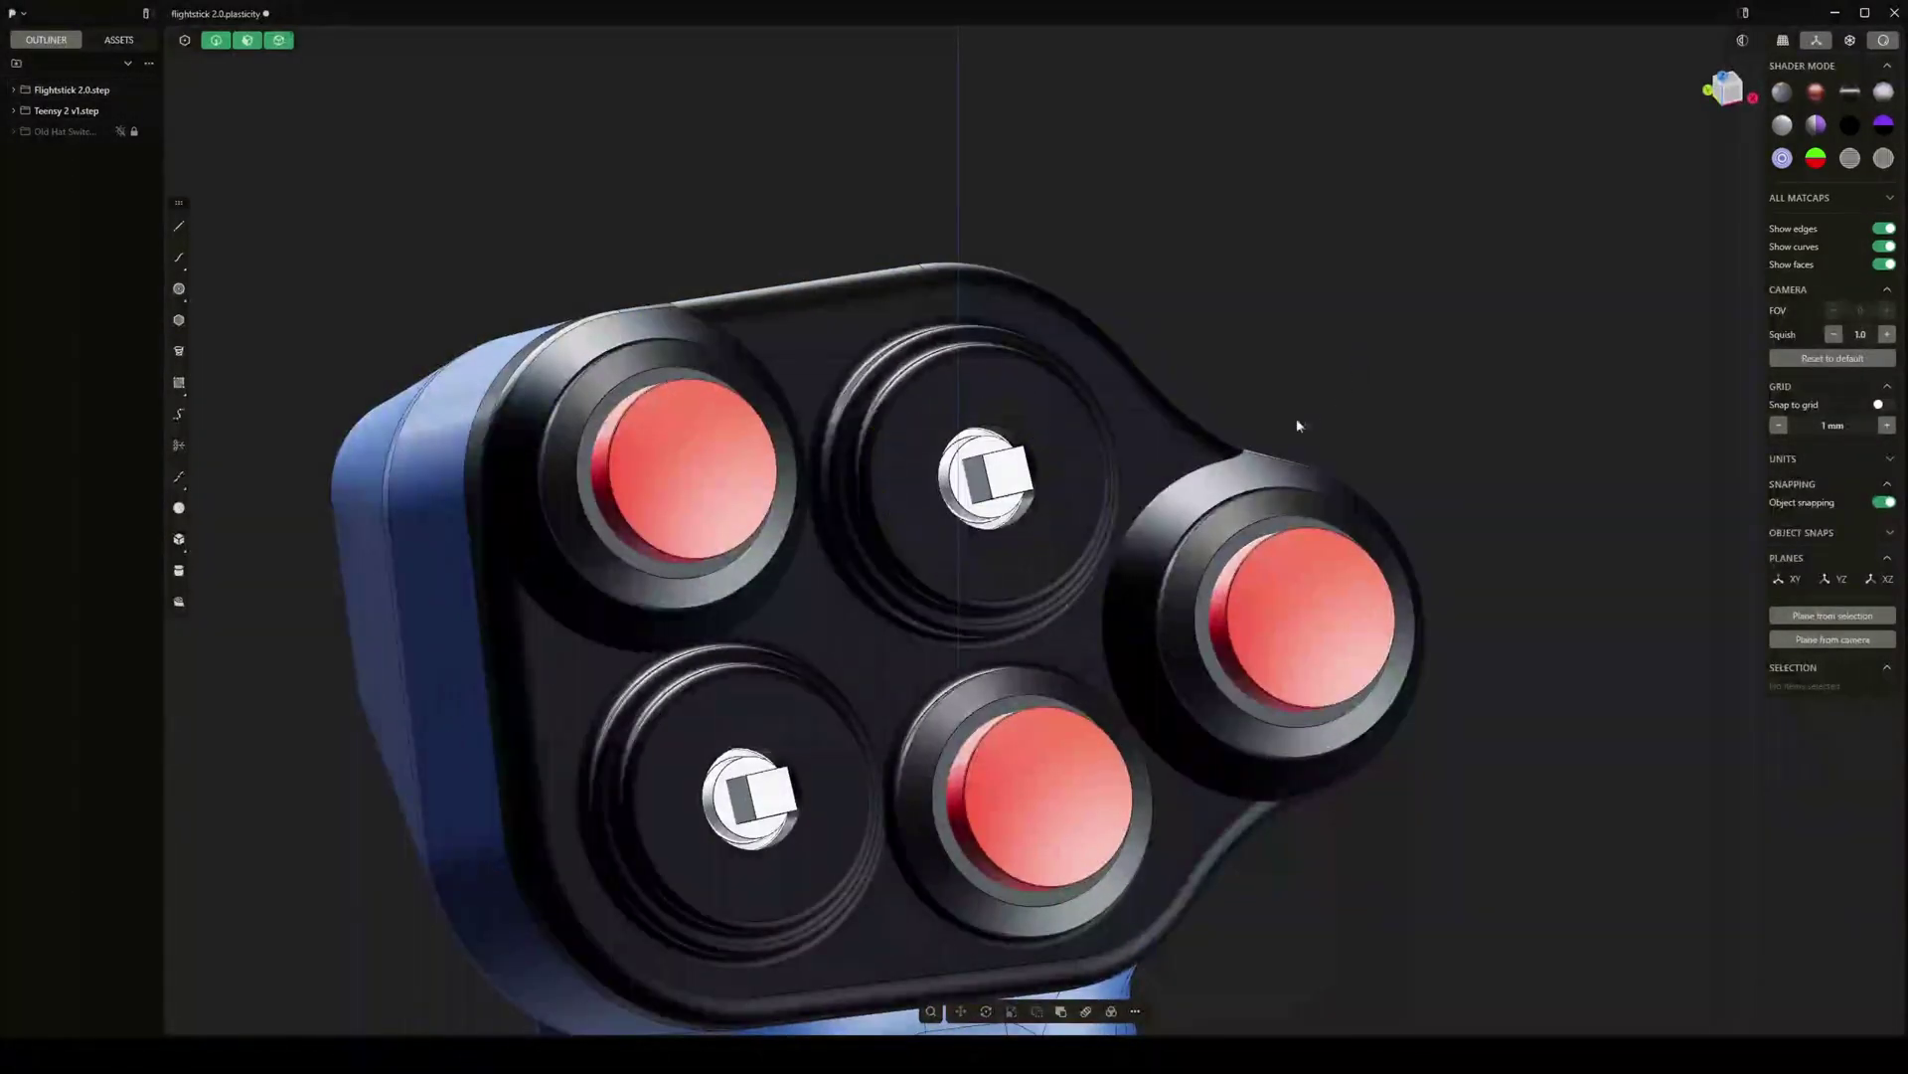
{"action": "middle_click_drag", "start_coordinate": [1279, 434], "coordinate": [1263, 440]}
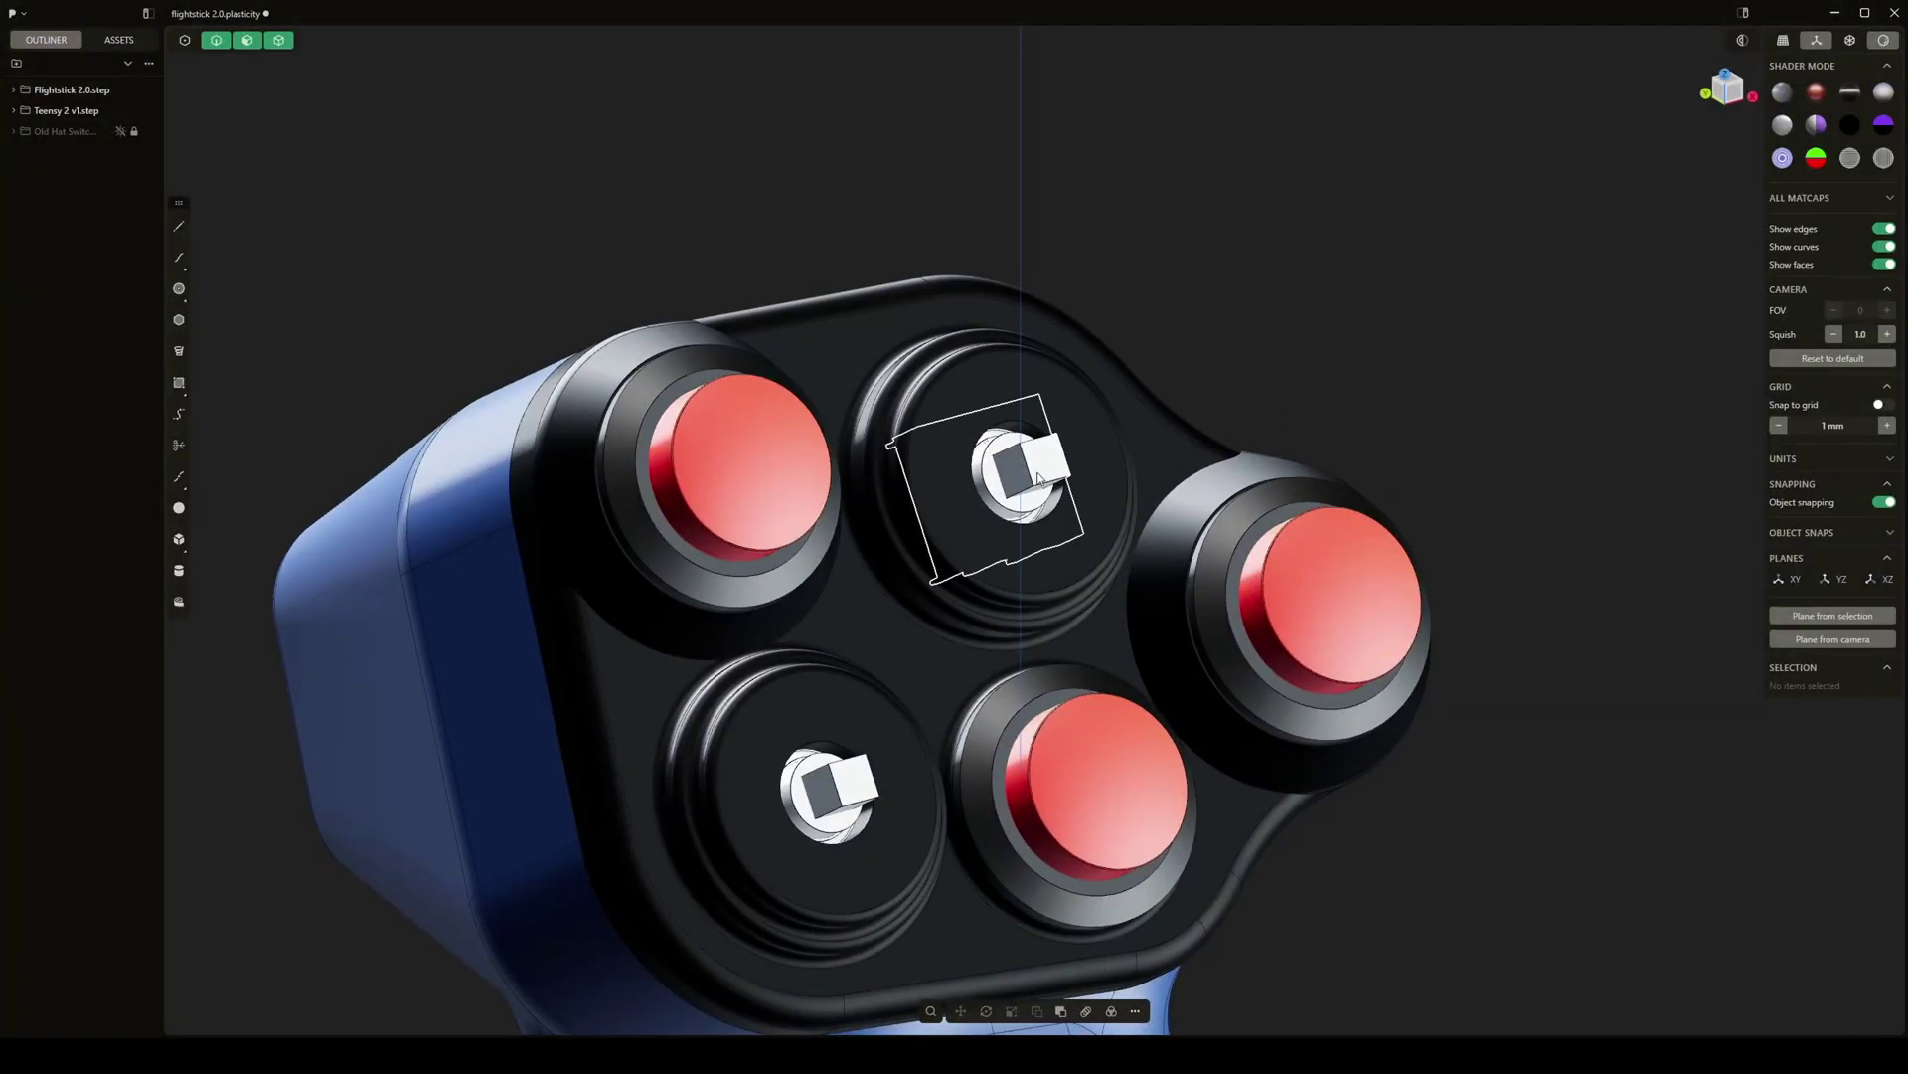
{"action": "middle_click_drag", "start_coordinate": [1280, 603], "coordinate": [1180, 603]}
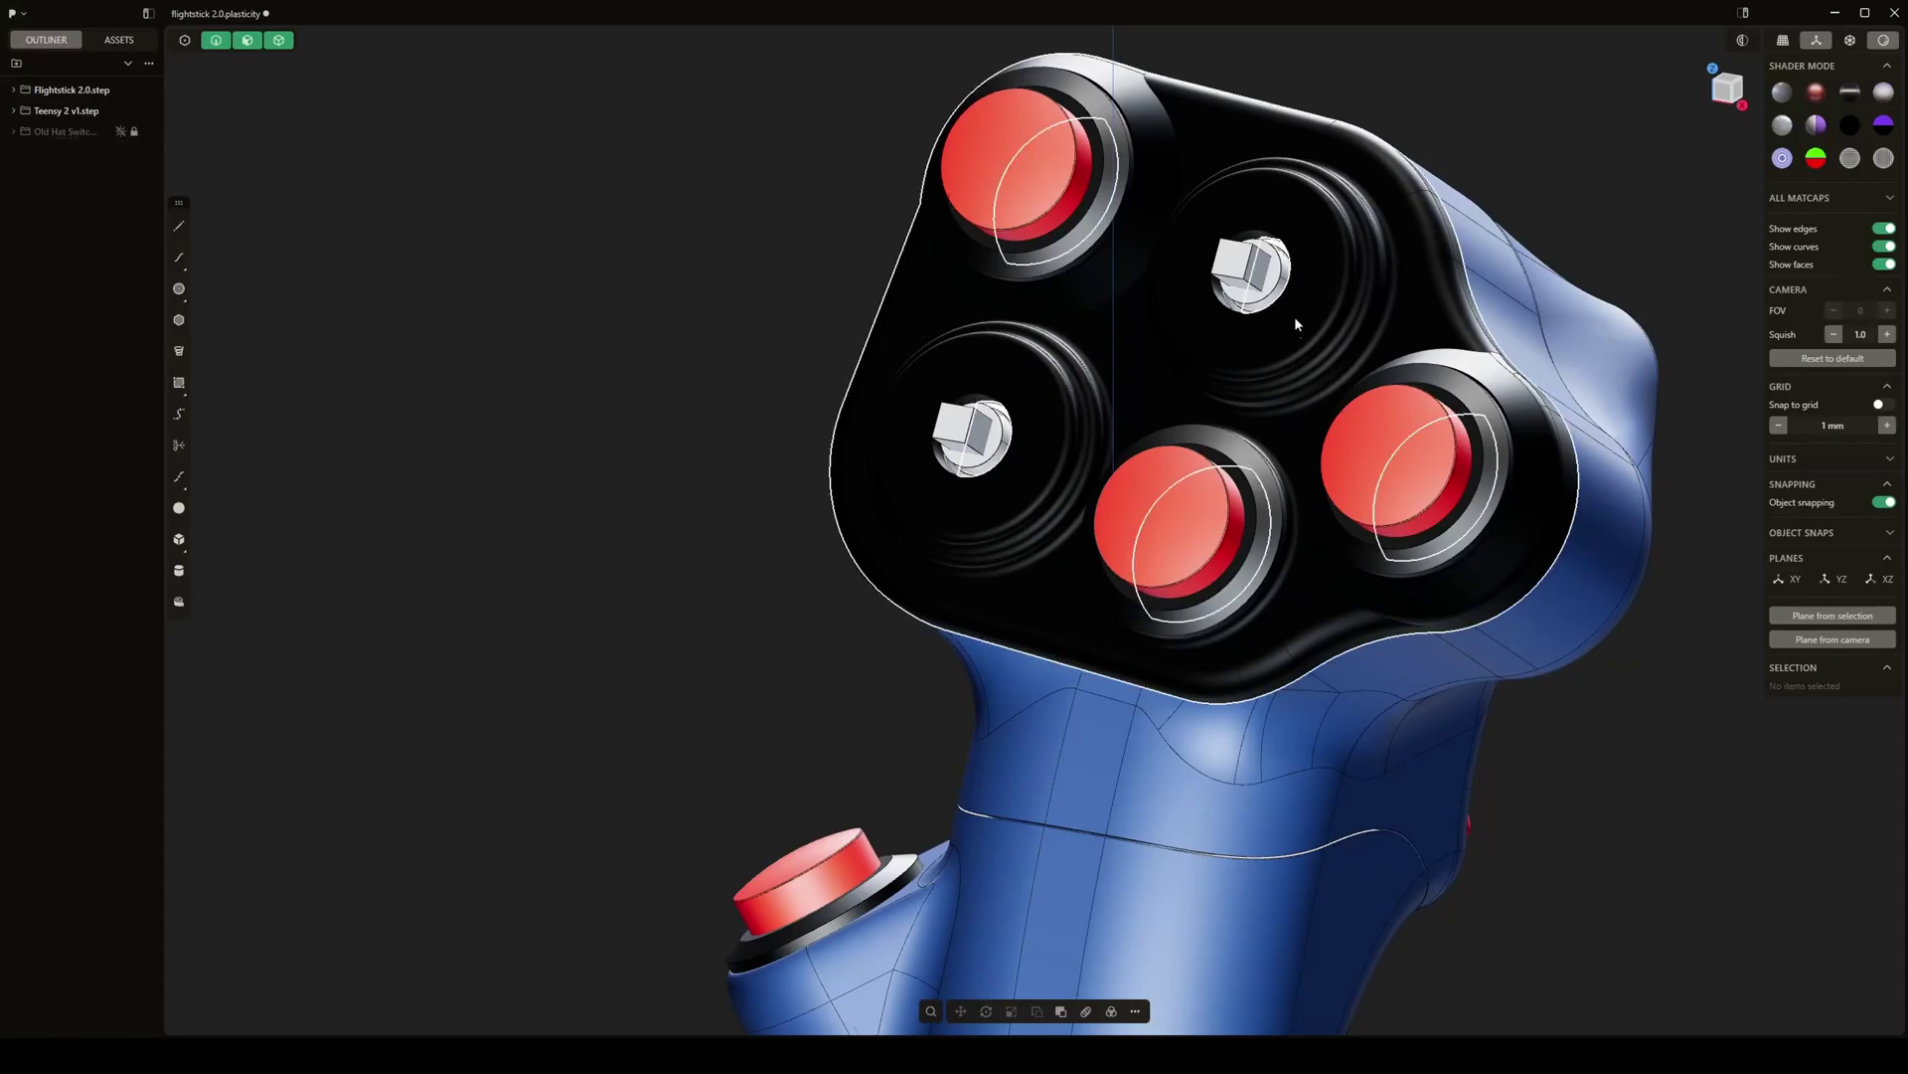
{"action": "middle_click_drag", "start_coordinate": [1231, 375], "coordinate": [778, 291]}
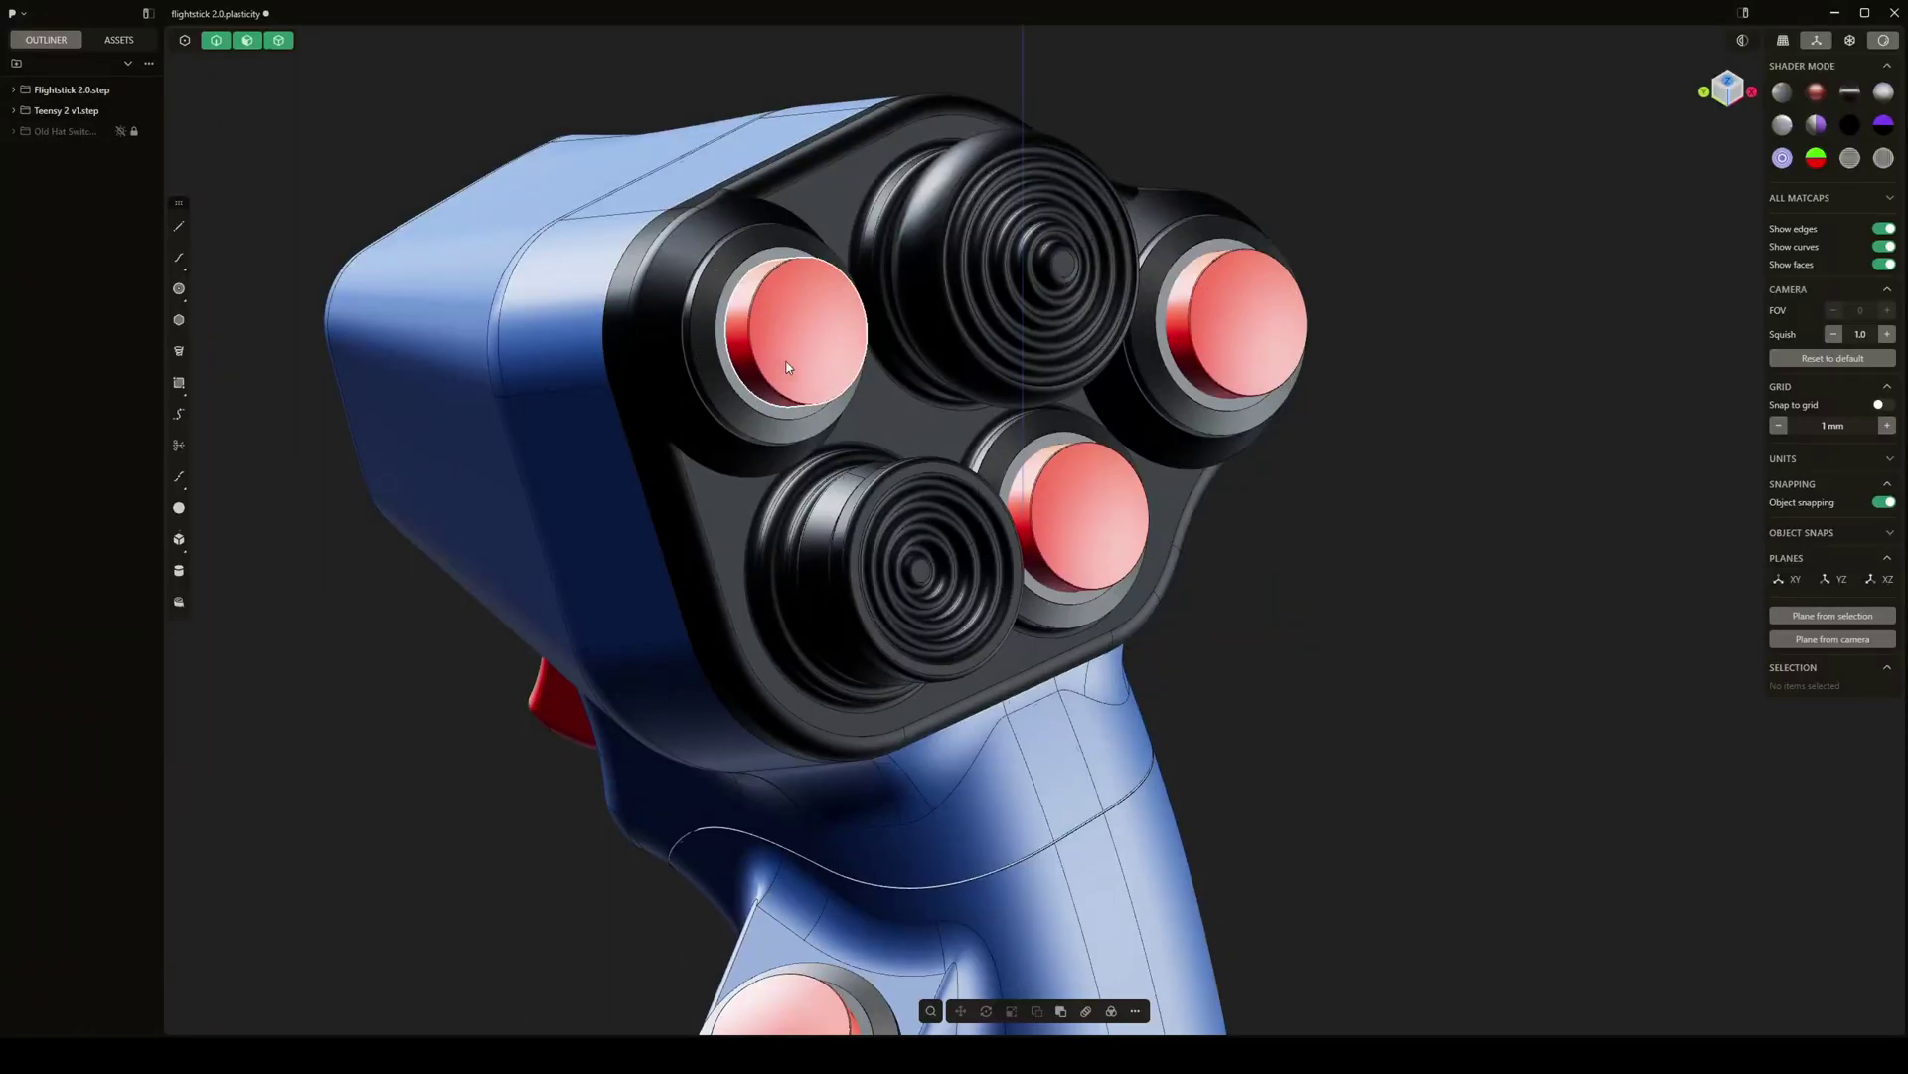
Examine the head in side profile, the grip, the hand rest and the shaft entering the base
{"action": "middle_click_drag", "start_coordinate": [758, 298], "coordinate": [699, 391]}
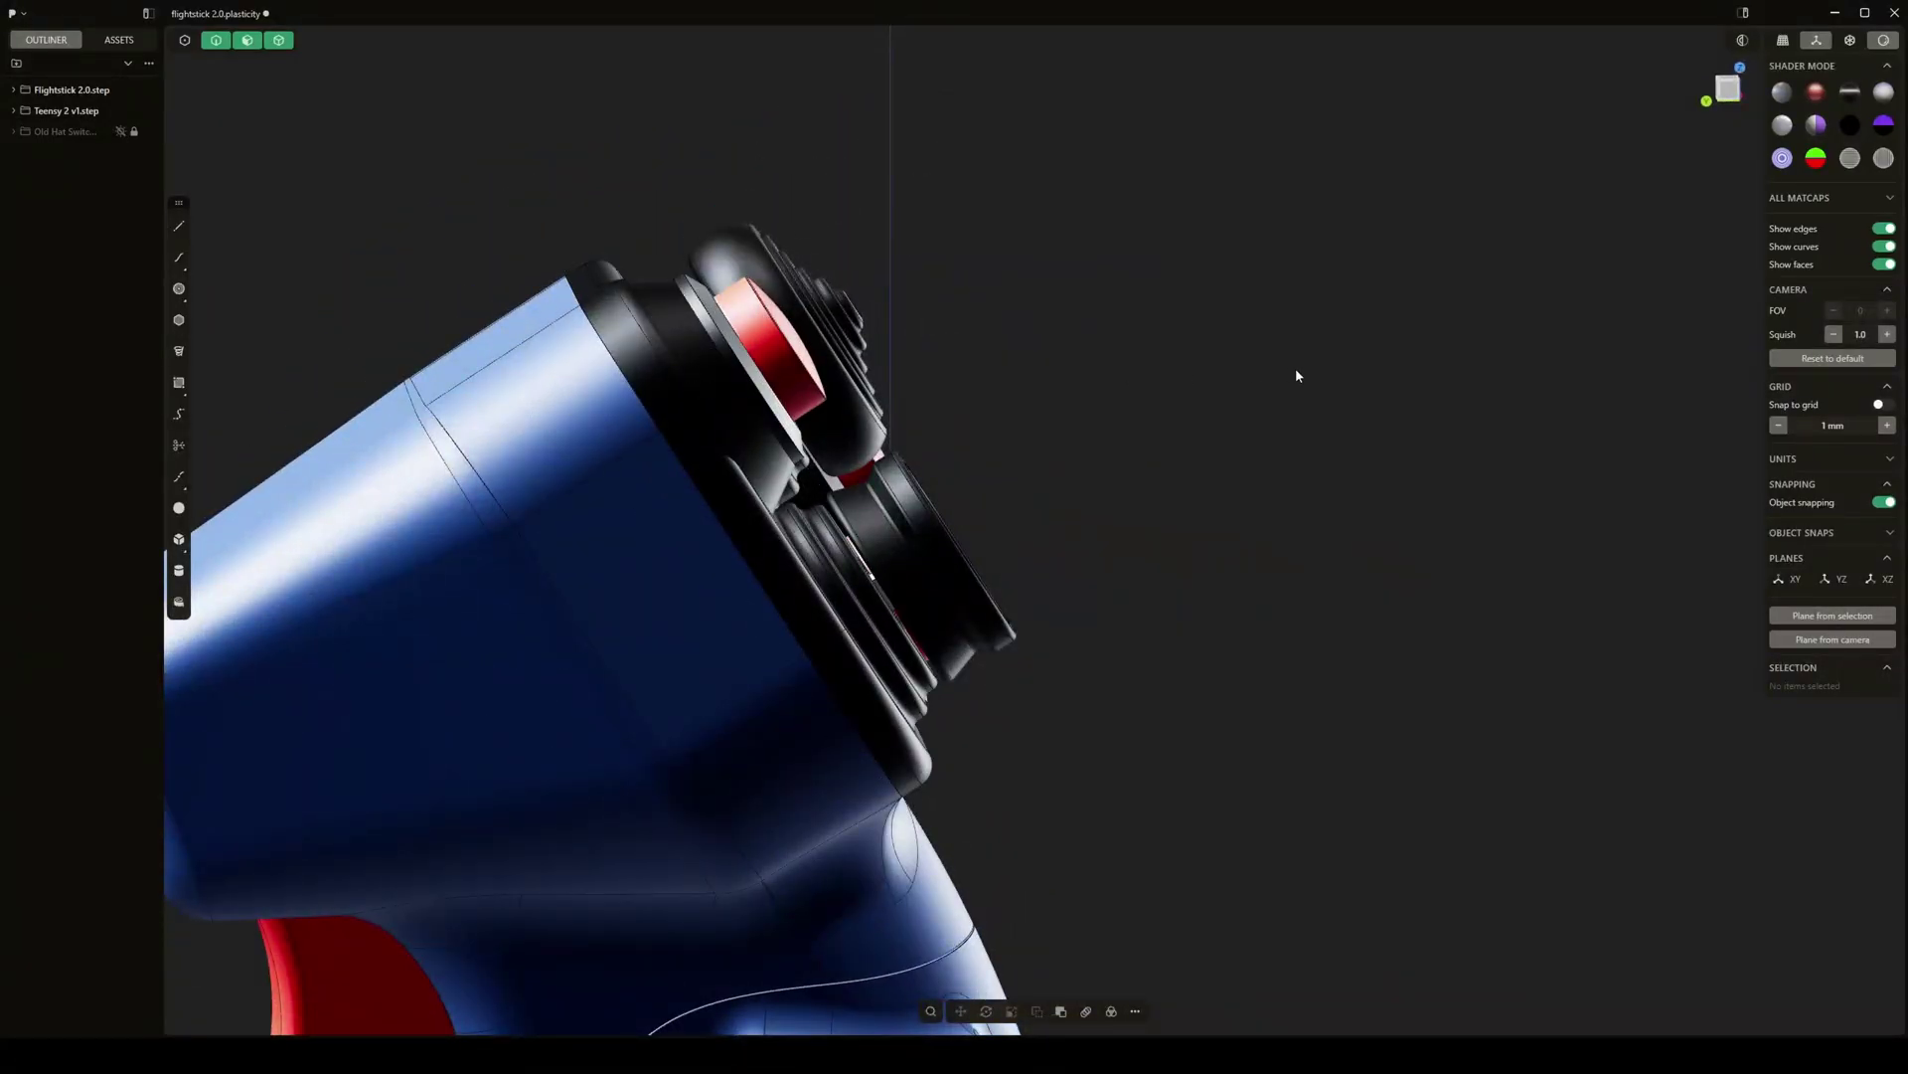
{"action": "middle_click_drag", "start_coordinate": [1296, 370], "coordinate": [1030, 475]}
{"action": "scroll", "coordinate": [1004, 522], "scroll_direction": "down", "scroll_amount": 10}
{"action": "middle_click_drag", "start_coordinate": [1202, 622], "coordinate": [1126, 429]}
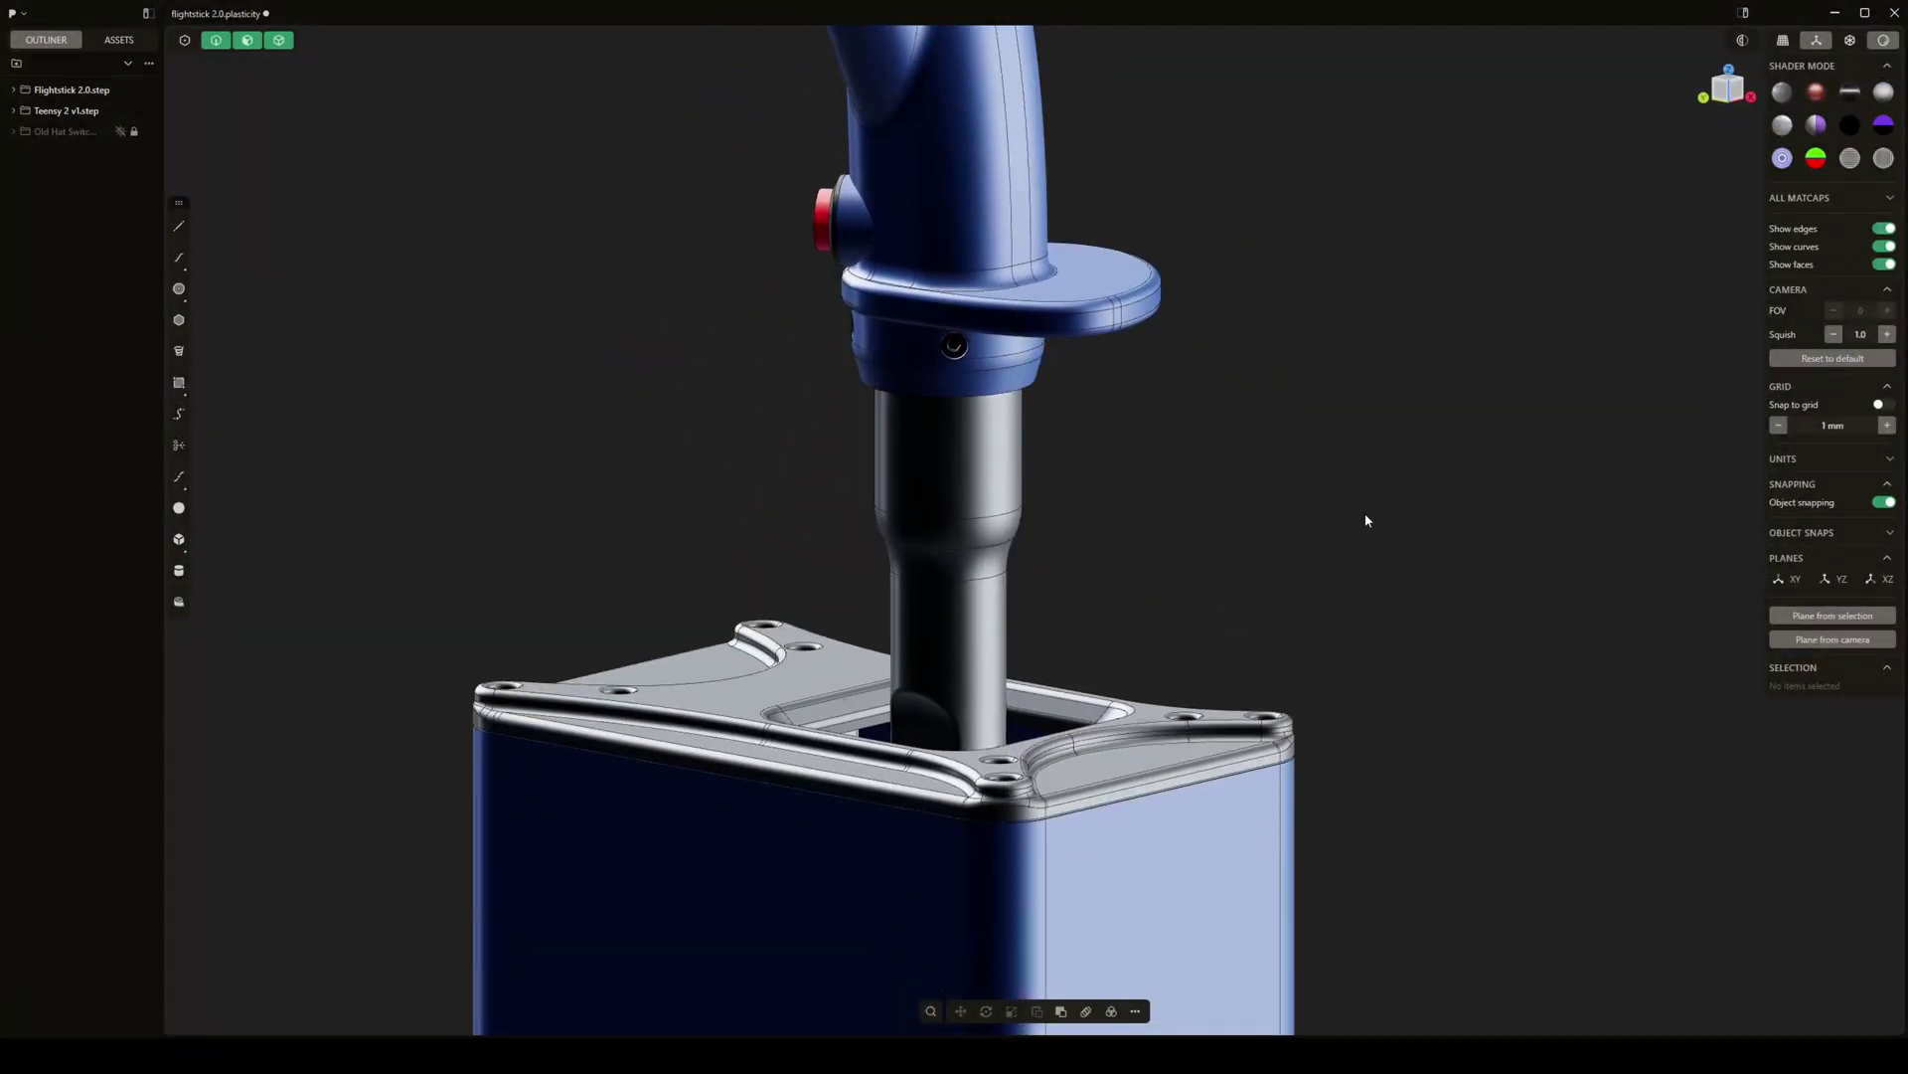
{"action": "middle_click_drag", "start_coordinate": [1364, 513], "coordinate": [1184, 713]}
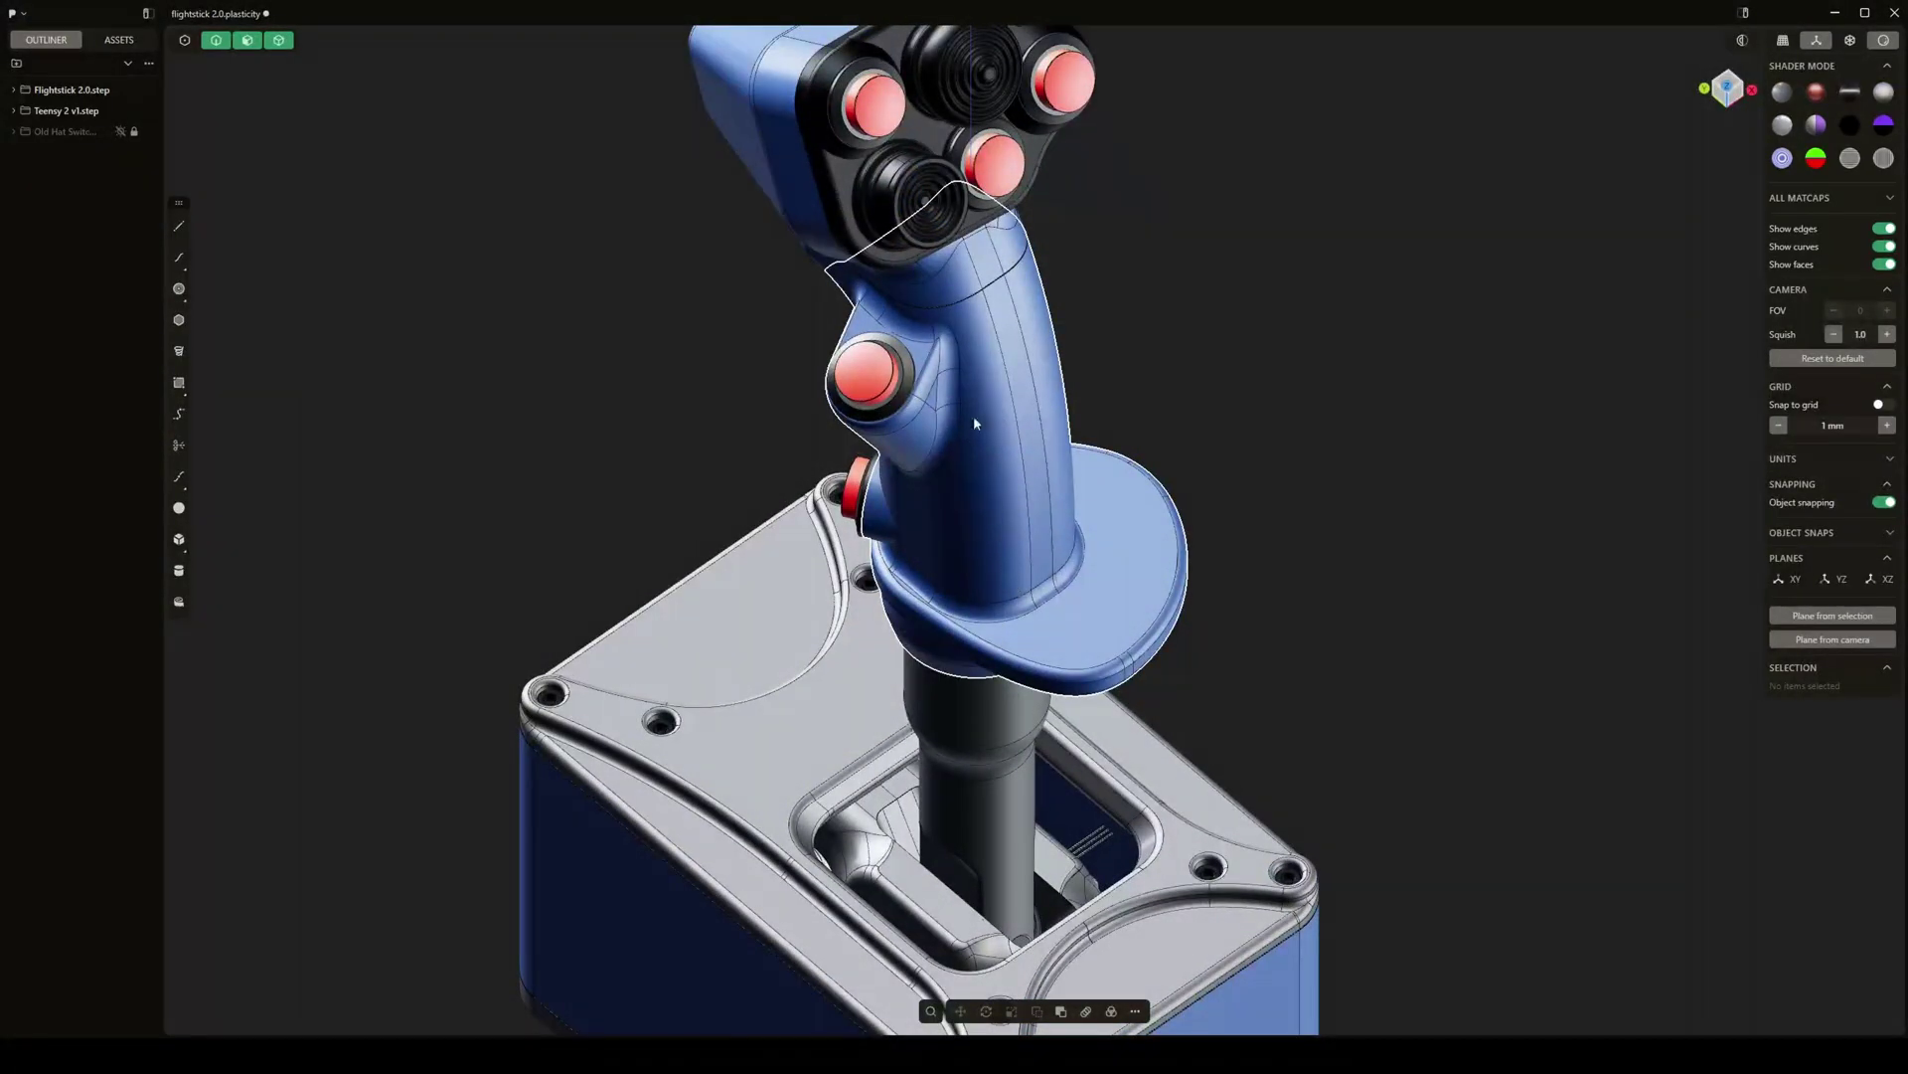
{"action": "middle_click_drag", "start_coordinate": [1039, 164], "coordinate": [922, 241]}
{"action": "middle_click_drag", "start_coordinate": [1057, 634], "coordinate": [1080, 491]}
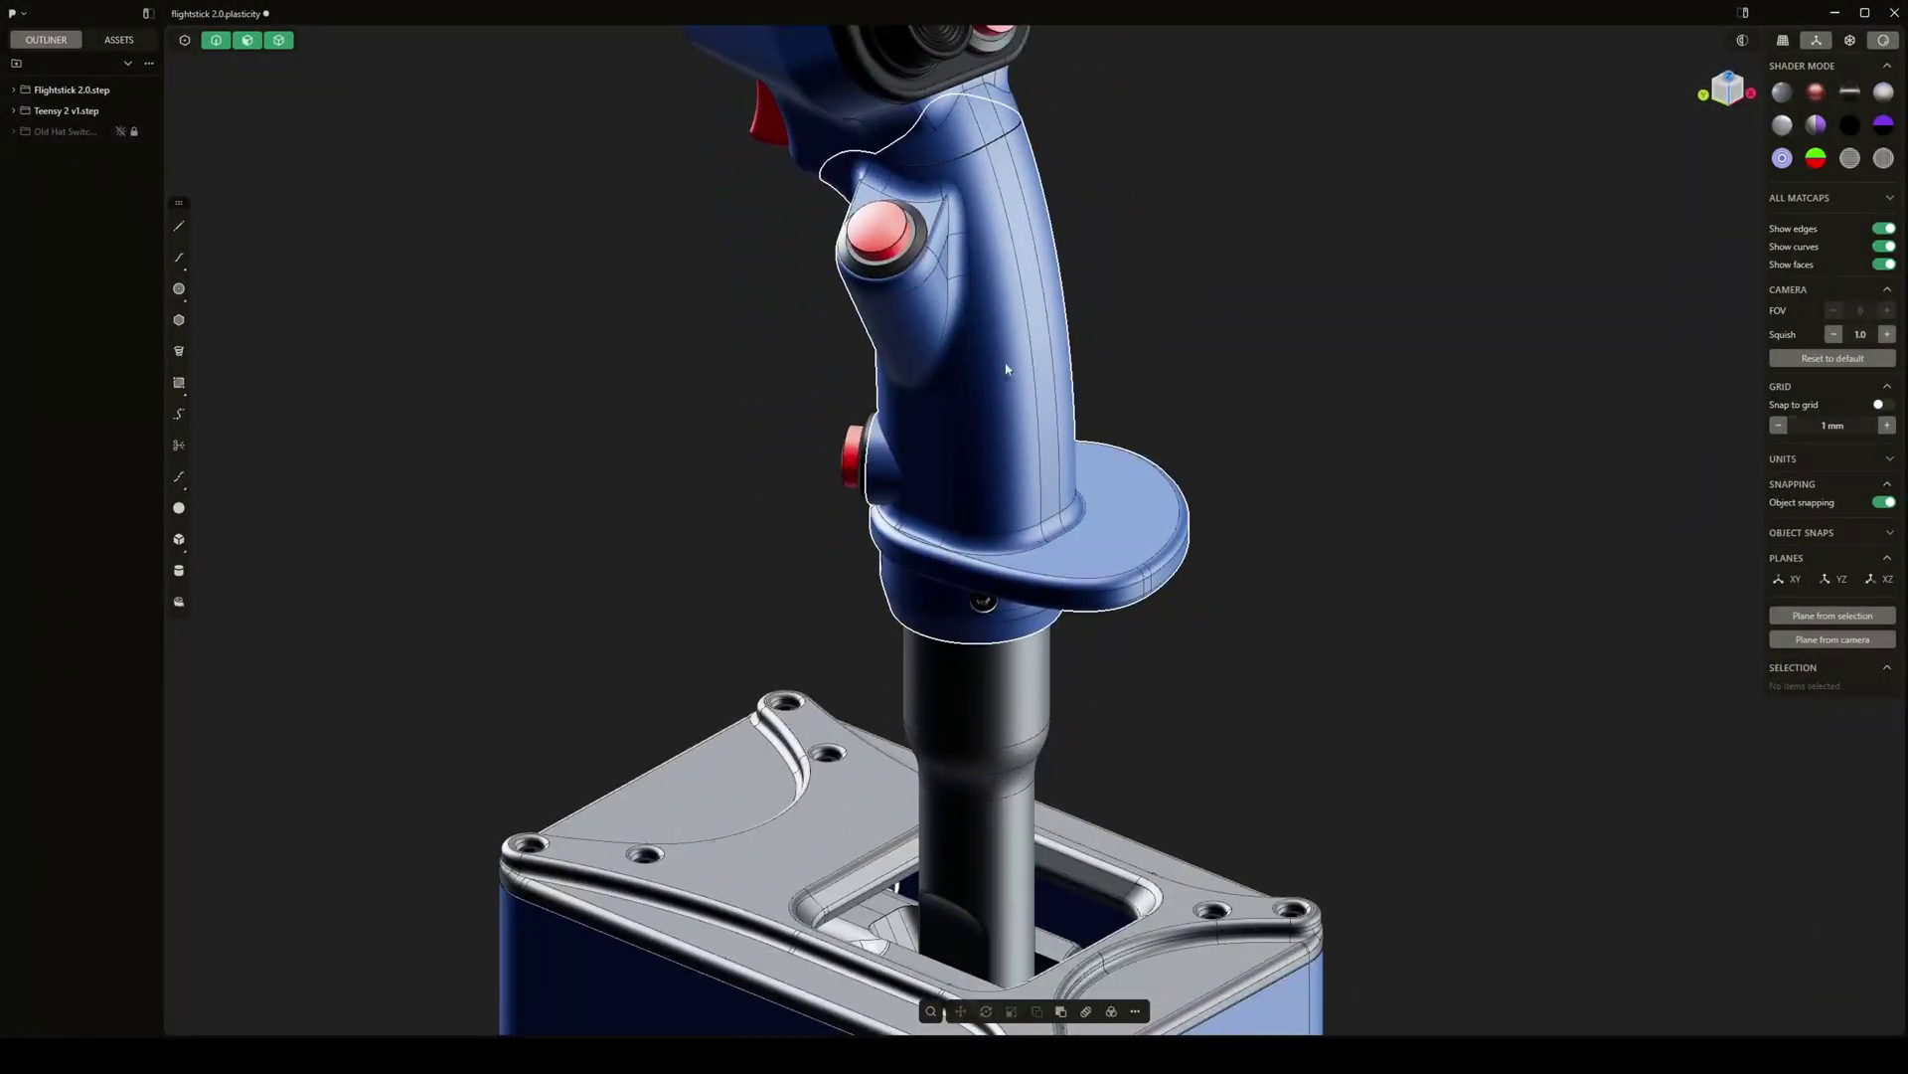
Isolate the grey shaft below the grip, examine its bore, screw holes, cross pins and lower end, and leave isolation
{"action": "left_click", "coordinate": [980, 708]}
{"action": "key", "text": "slash"}
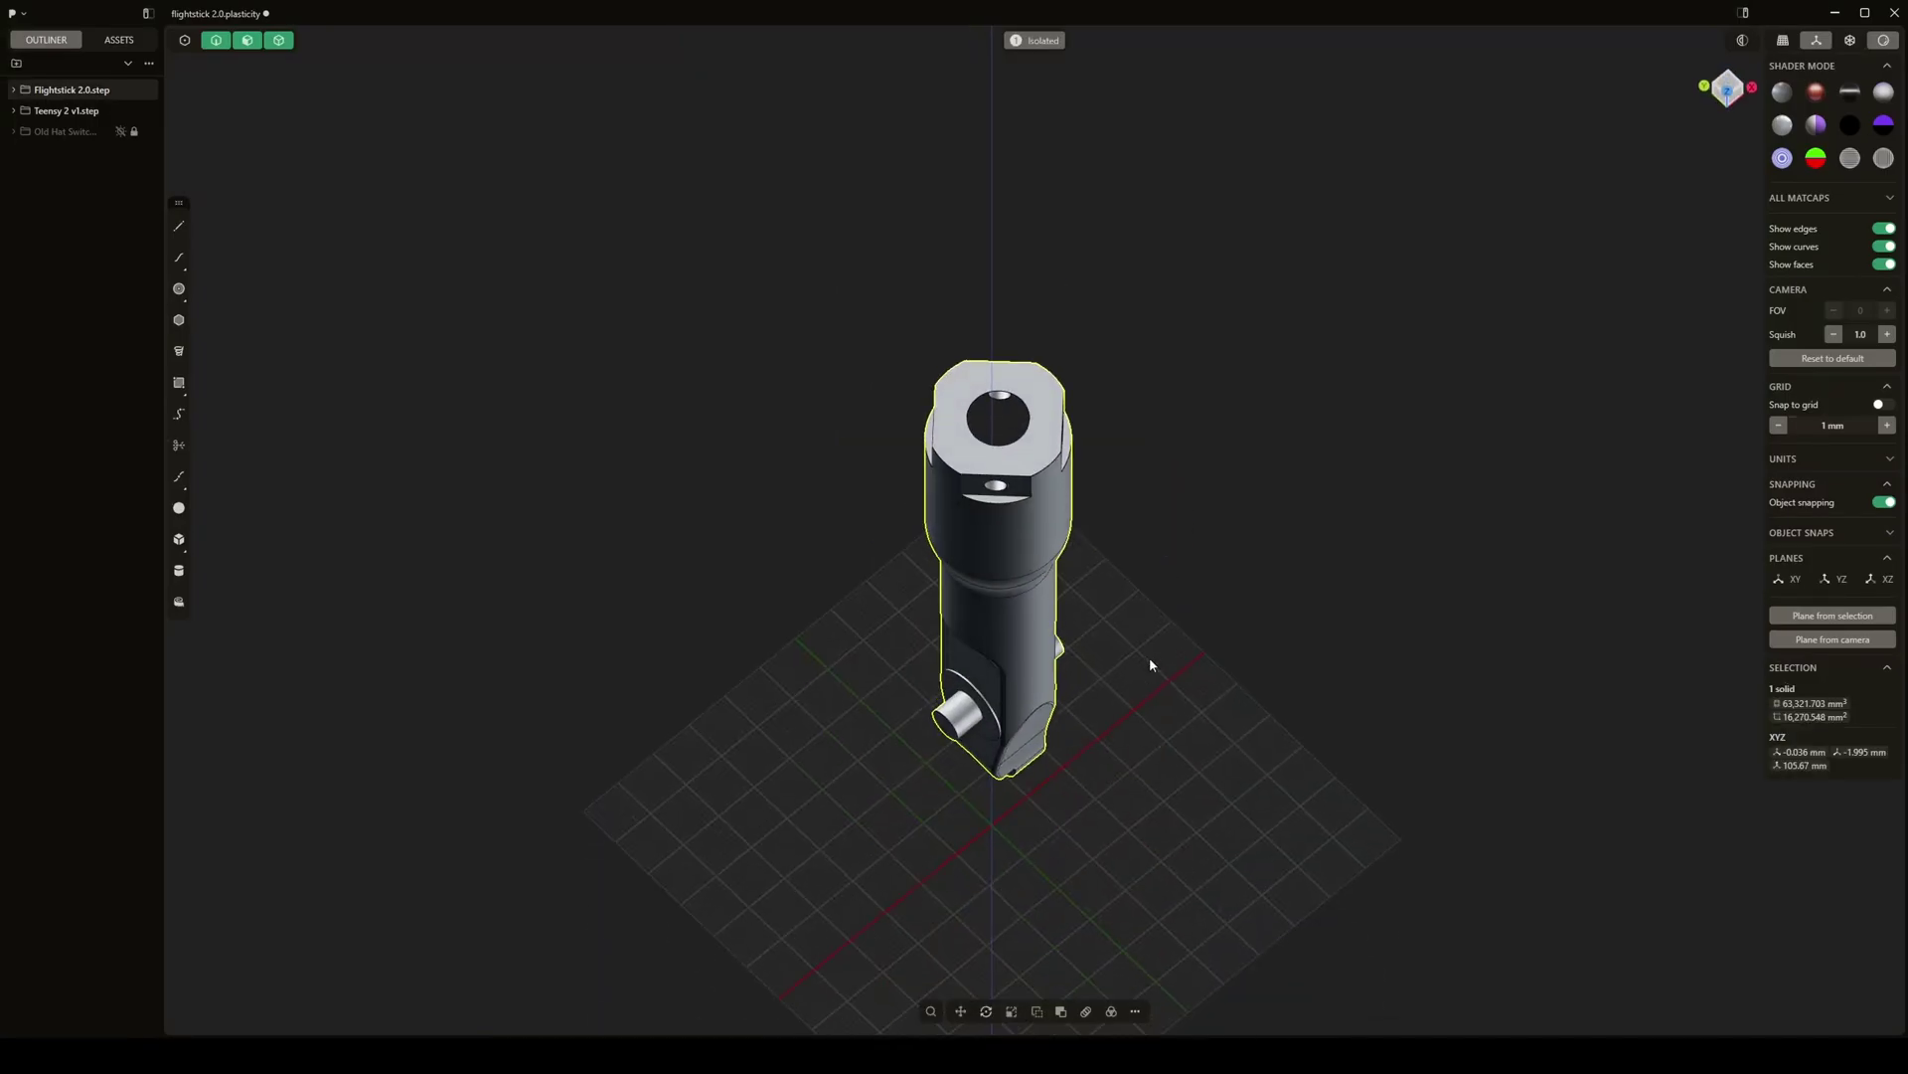
{"action": "middle_click_drag", "start_coordinate": [1149, 664], "coordinate": [958, 588]}
{"action": "left_click", "coordinate": [1262, 612]}
{"action": "middle_click_drag", "start_coordinate": [1262, 612], "coordinate": [1142, 618]}
{"action": "middle_click_drag", "start_coordinate": [1140, 463], "coordinate": [1126, 391]}
{"action": "middle_click_drag", "start_coordinate": [1382, 702], "coordinate": [1212, 167]}
{"action": "middle_click_drag", "start_coordinate": [1201, 904], "coordinate": [1314, 916]}
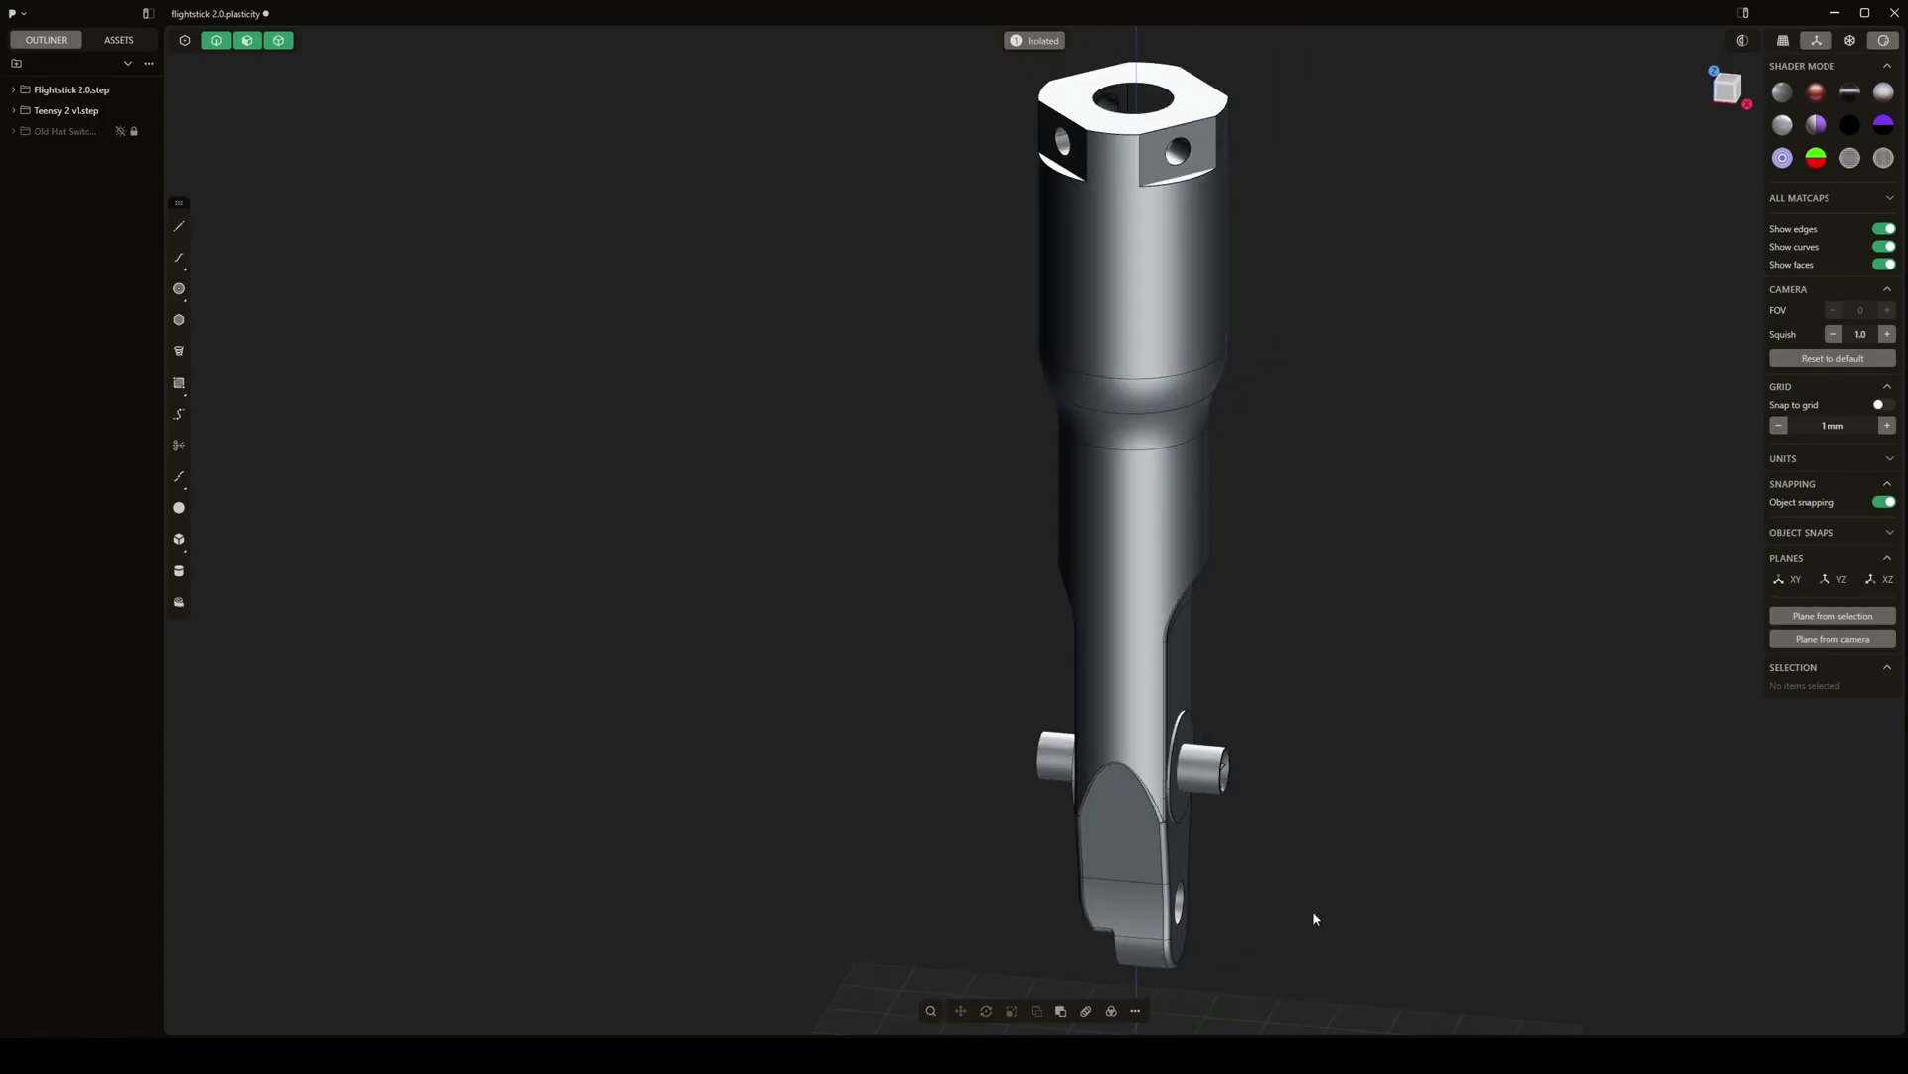
{"action": "key", "text": "slash"}
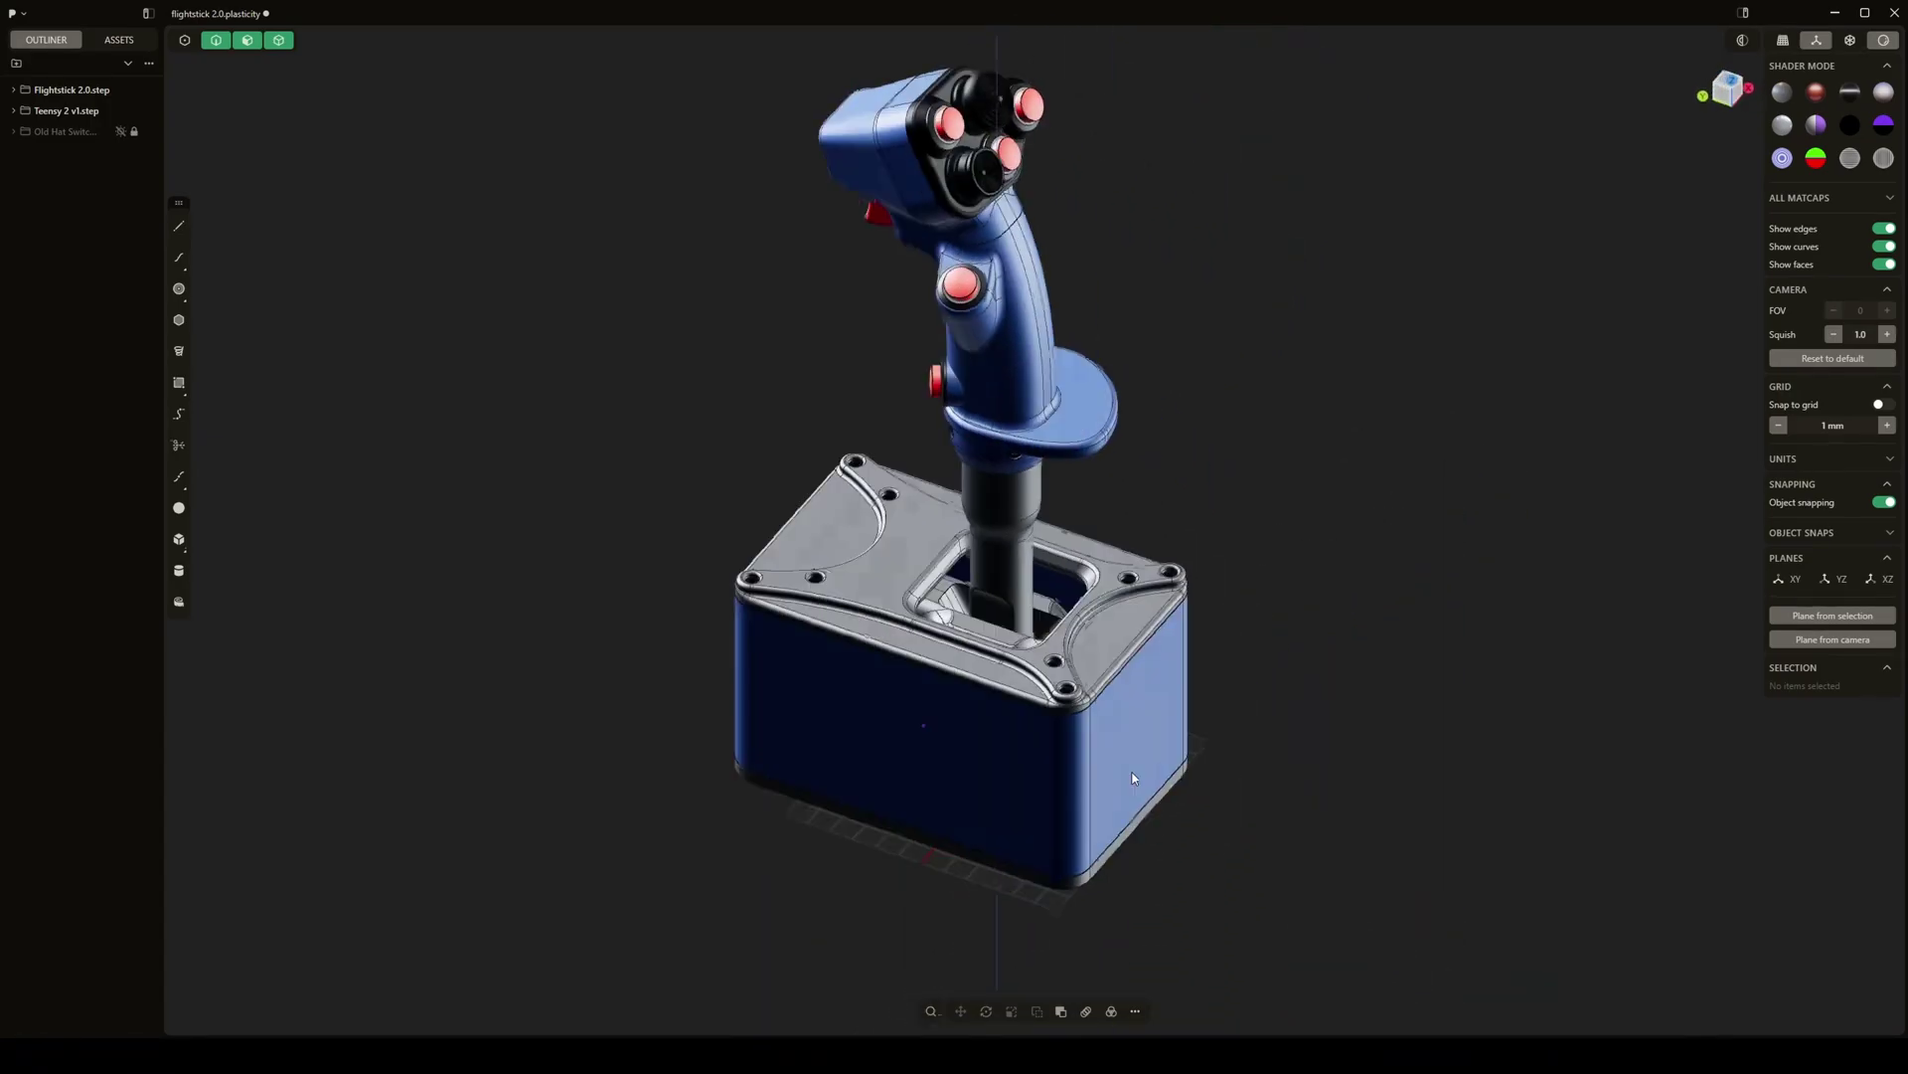
Examine the base enclosure from around, including the engraved lettering and the connector port on its end face
{"action": "middle_click_drag", "start_coordinate": [1136, 777], "coordinate": [1176, 745]}
{"action": "scroll", "coordinate": [1081, 783], "scroll_direction": "up", "scroll_amount": 7}
{"action": "middle_click_drag", "start_coordinate": [1357, 806], "coordinate": [1230, 794]}
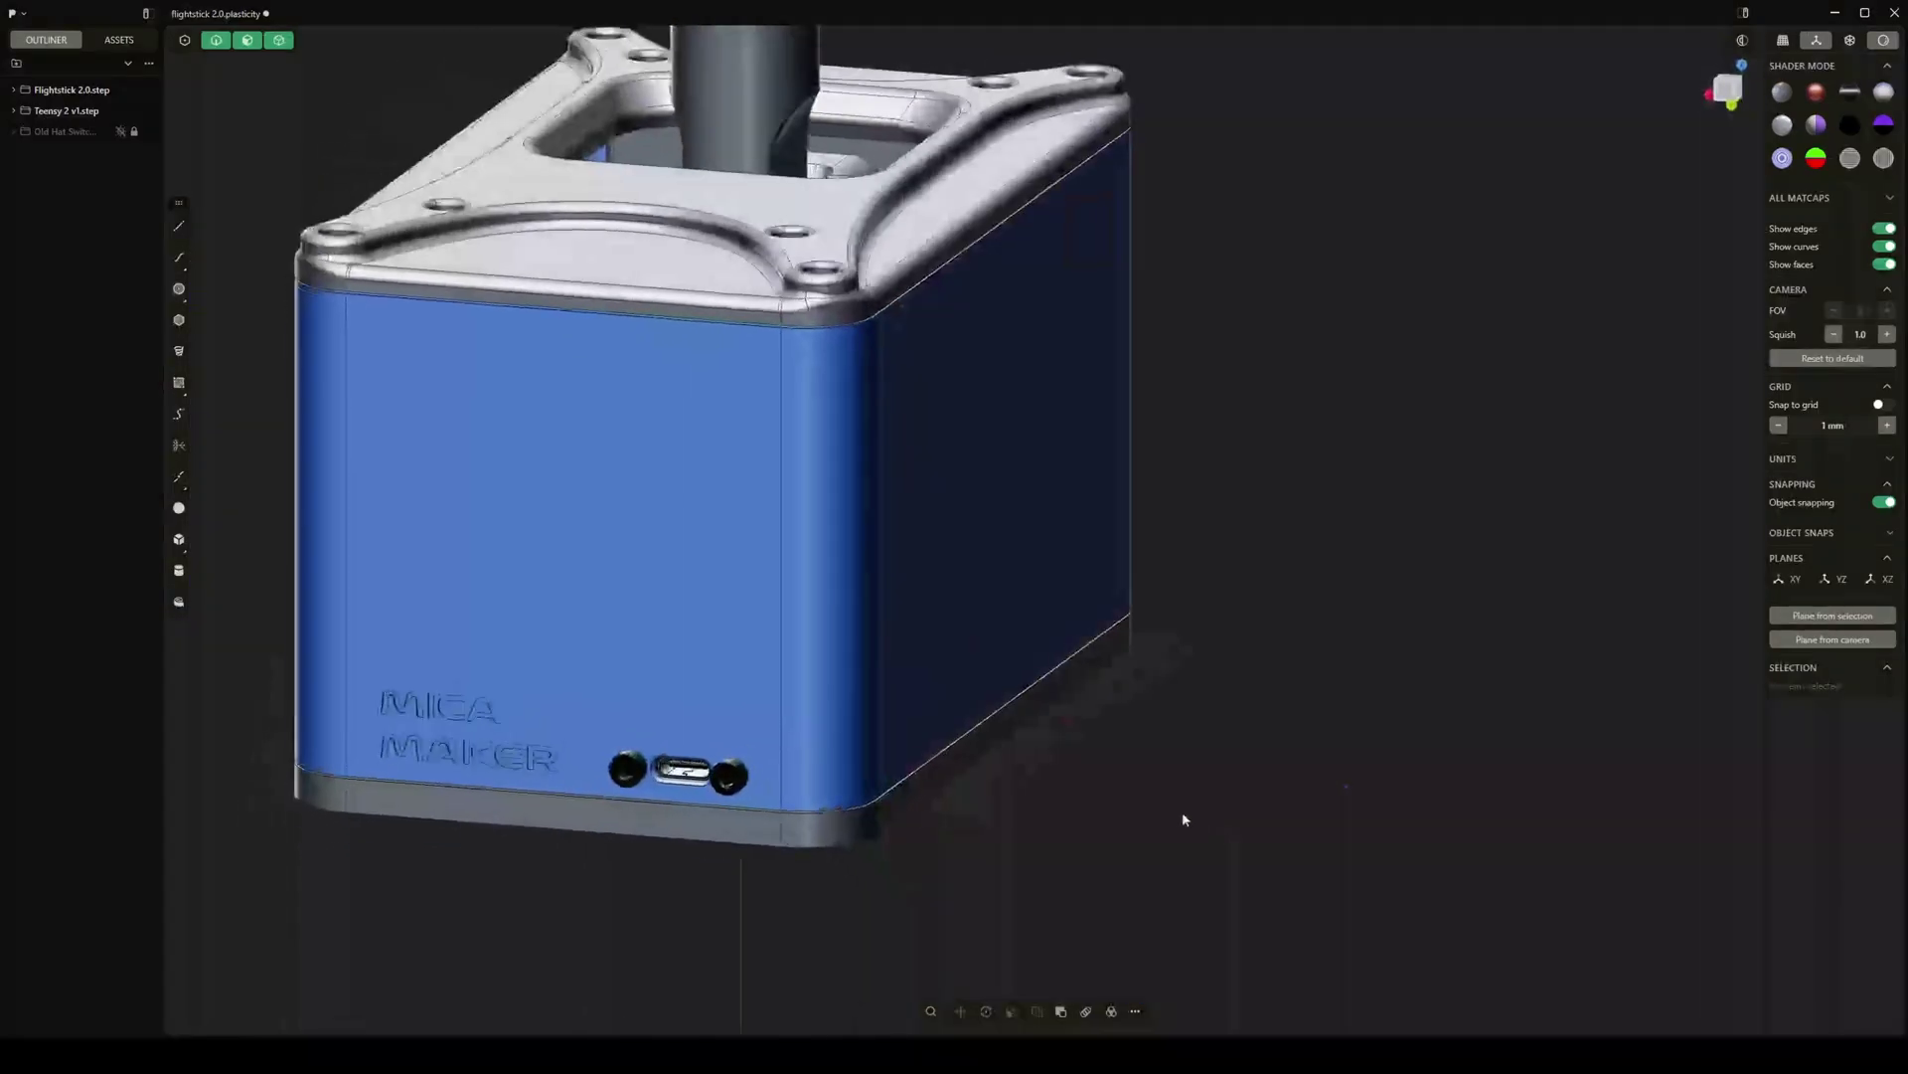
{"action": "middle_click_drag", "start_coordinate": [1183, 813], "coordinate": [1357, 849], "text": "shift"}
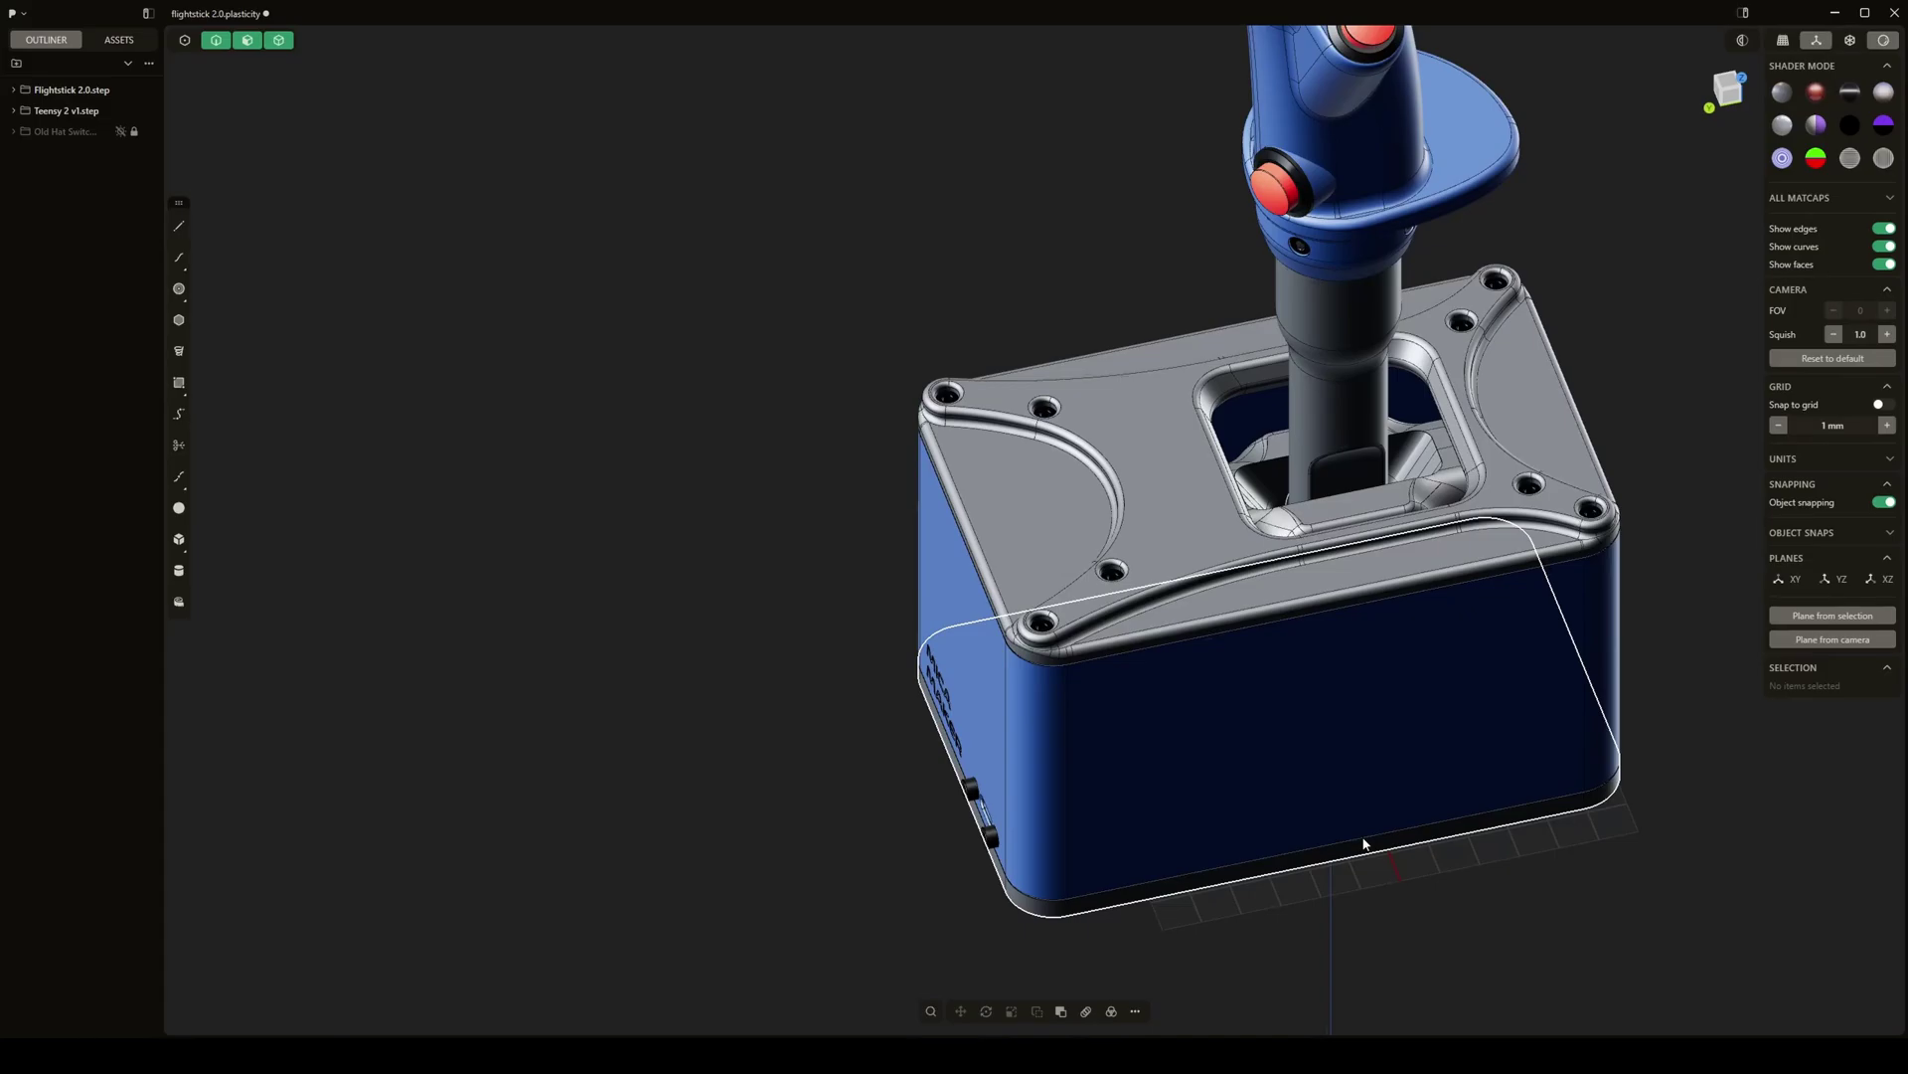
Hide the base's top plate, blue housing and bottom plate to expose the gimbal mechanism
{"action": "middle_click_drag", "start_coordinate": [1254, 539], "coordinate": [1024, 797]}
{"action": "middle_click_drag", "start_coordinate": [905, 401], "coordinate": [1090, 542]}
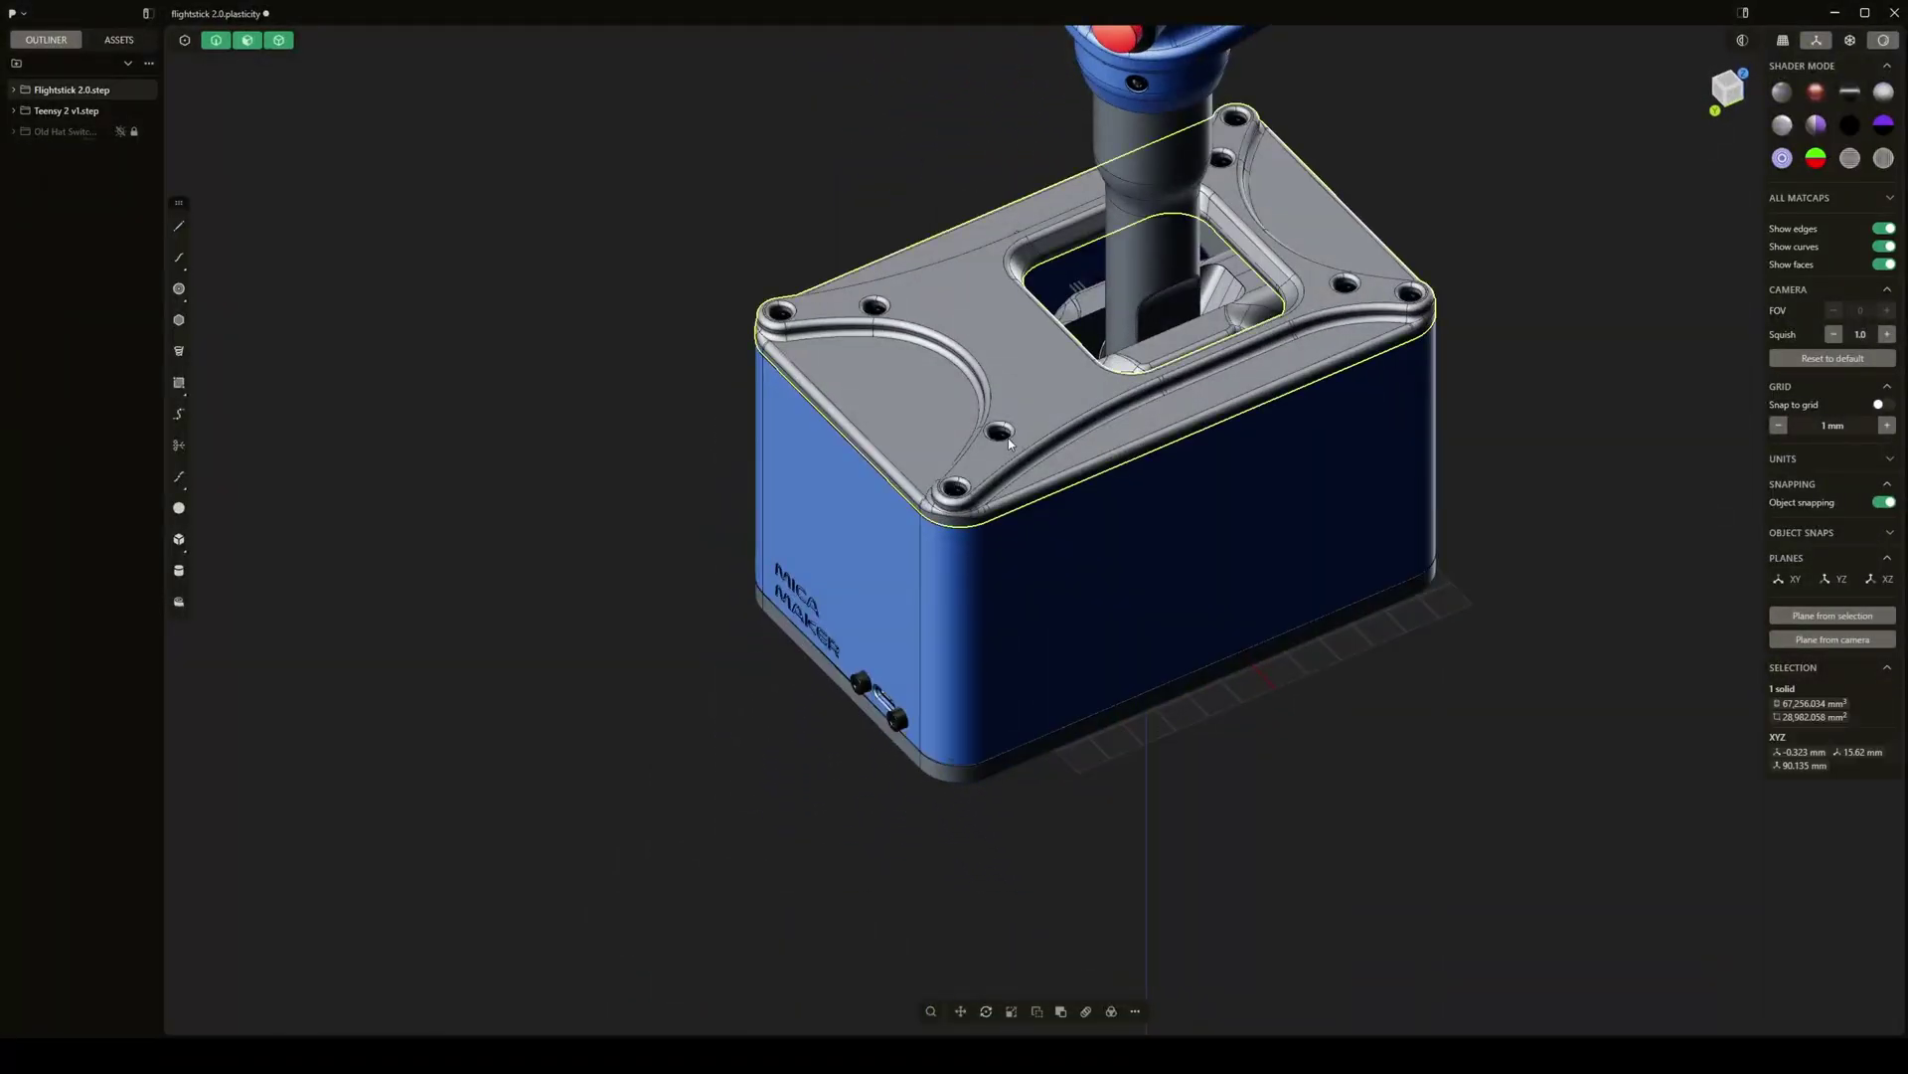
{"action": "key", "text": "h"}
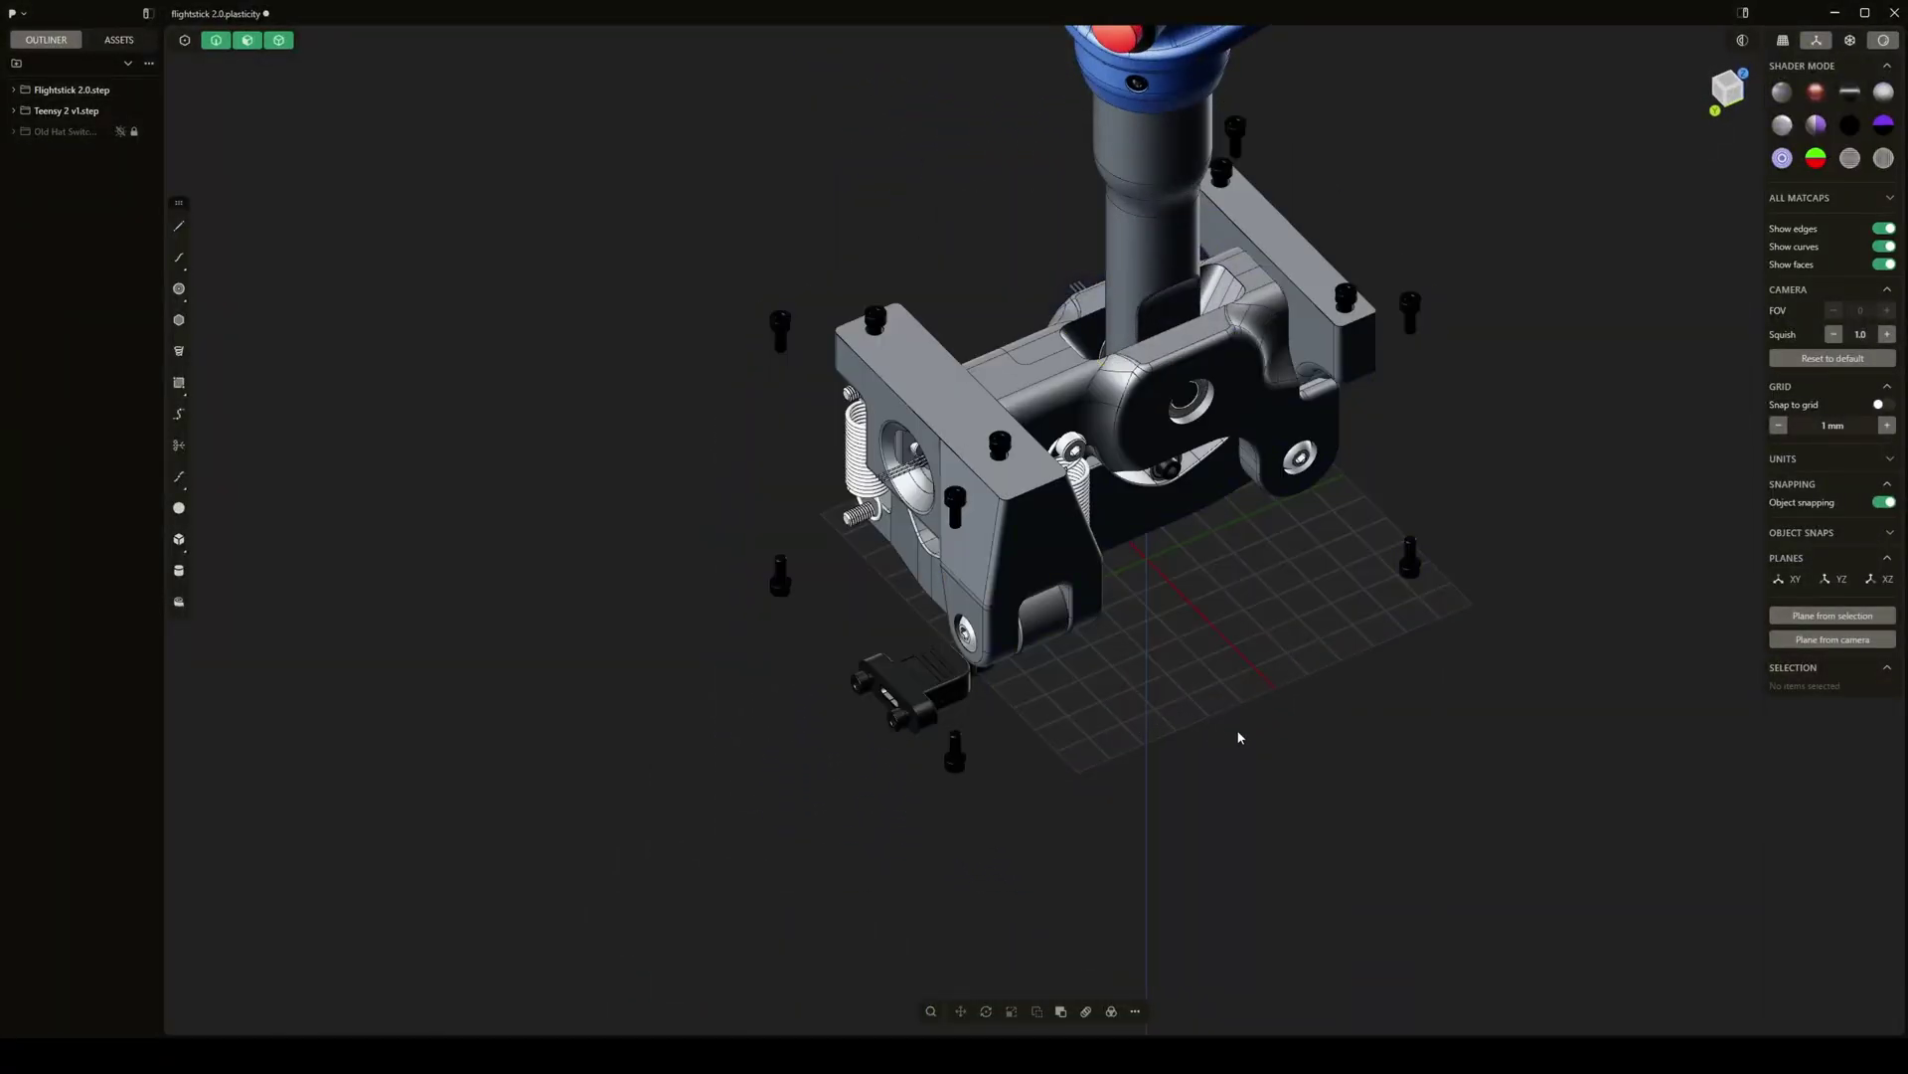
Examine the exposed gimbal's brackets, springs and sensor mount, and the connector beside it, from several sides
{"action": "middle_click_drag", "start_coordinate": [1288, 698], "coordinate": [1398, 614]}
{"action": "middle_click_drag", "start_coordinate": [996, 681], "coordinate": [1200, 684]}
{"action": "middle_click_drag", "start_coordinate": [1028, 680], "coordinate": [1174, 682]}
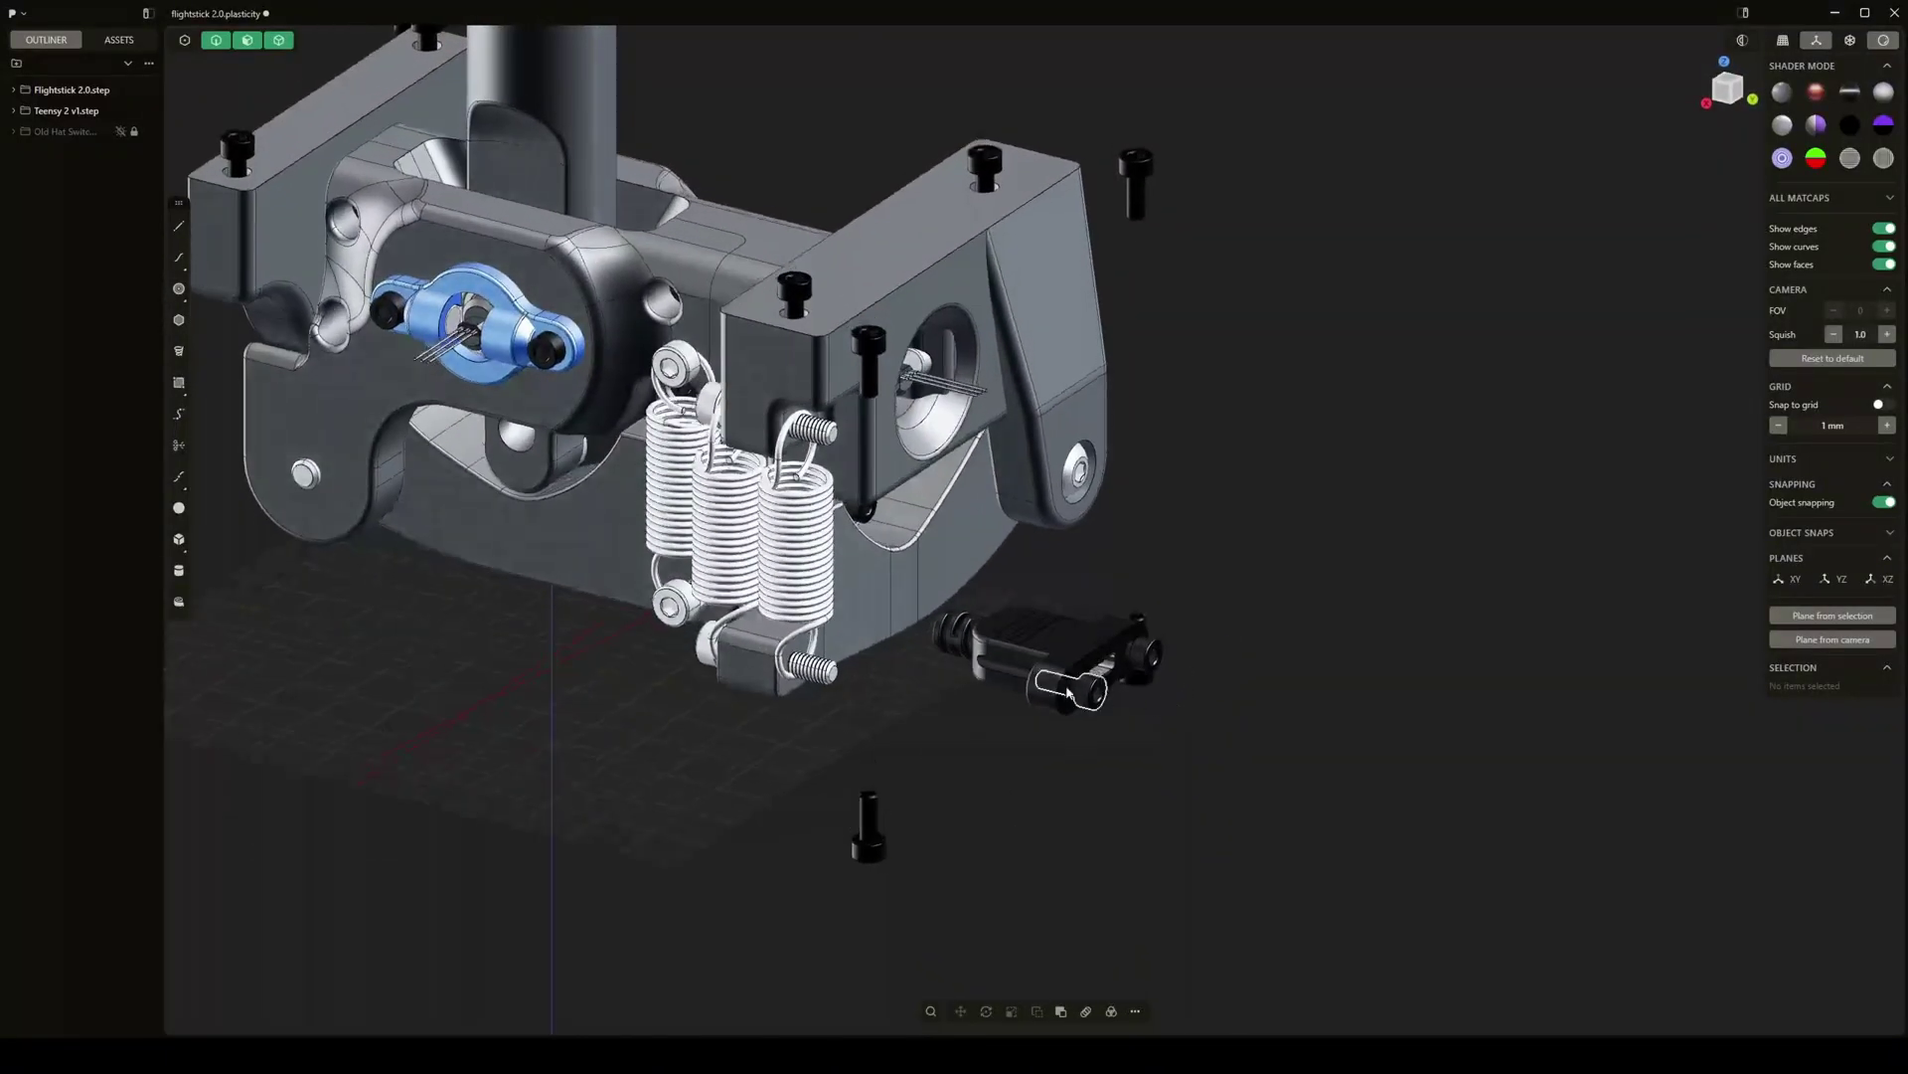
{"action": "middle_click_drag", "start_coordinate": [1040, 688], "coordinate": [1121, 681]}
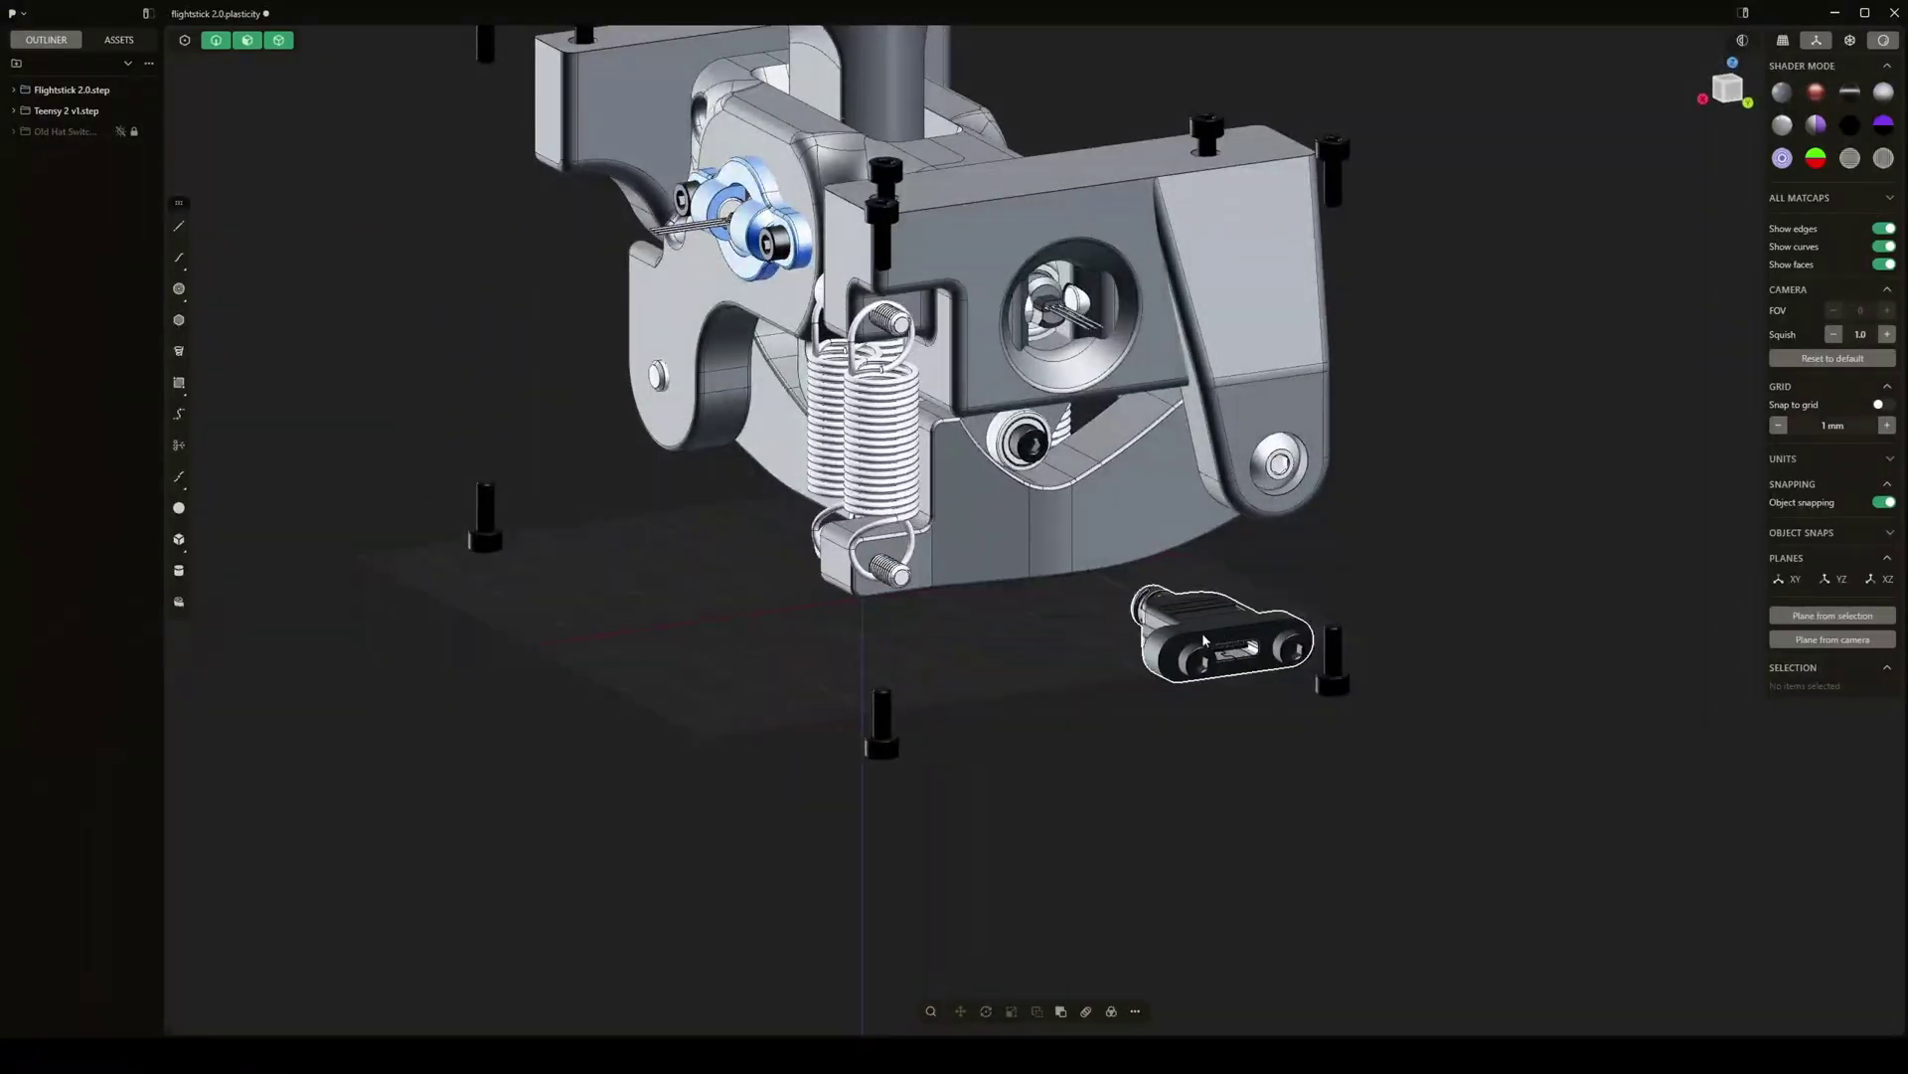
{"action": "middle_click_drag", "start_coordinate": [1252, 643], "coordinate": [943, 699]}
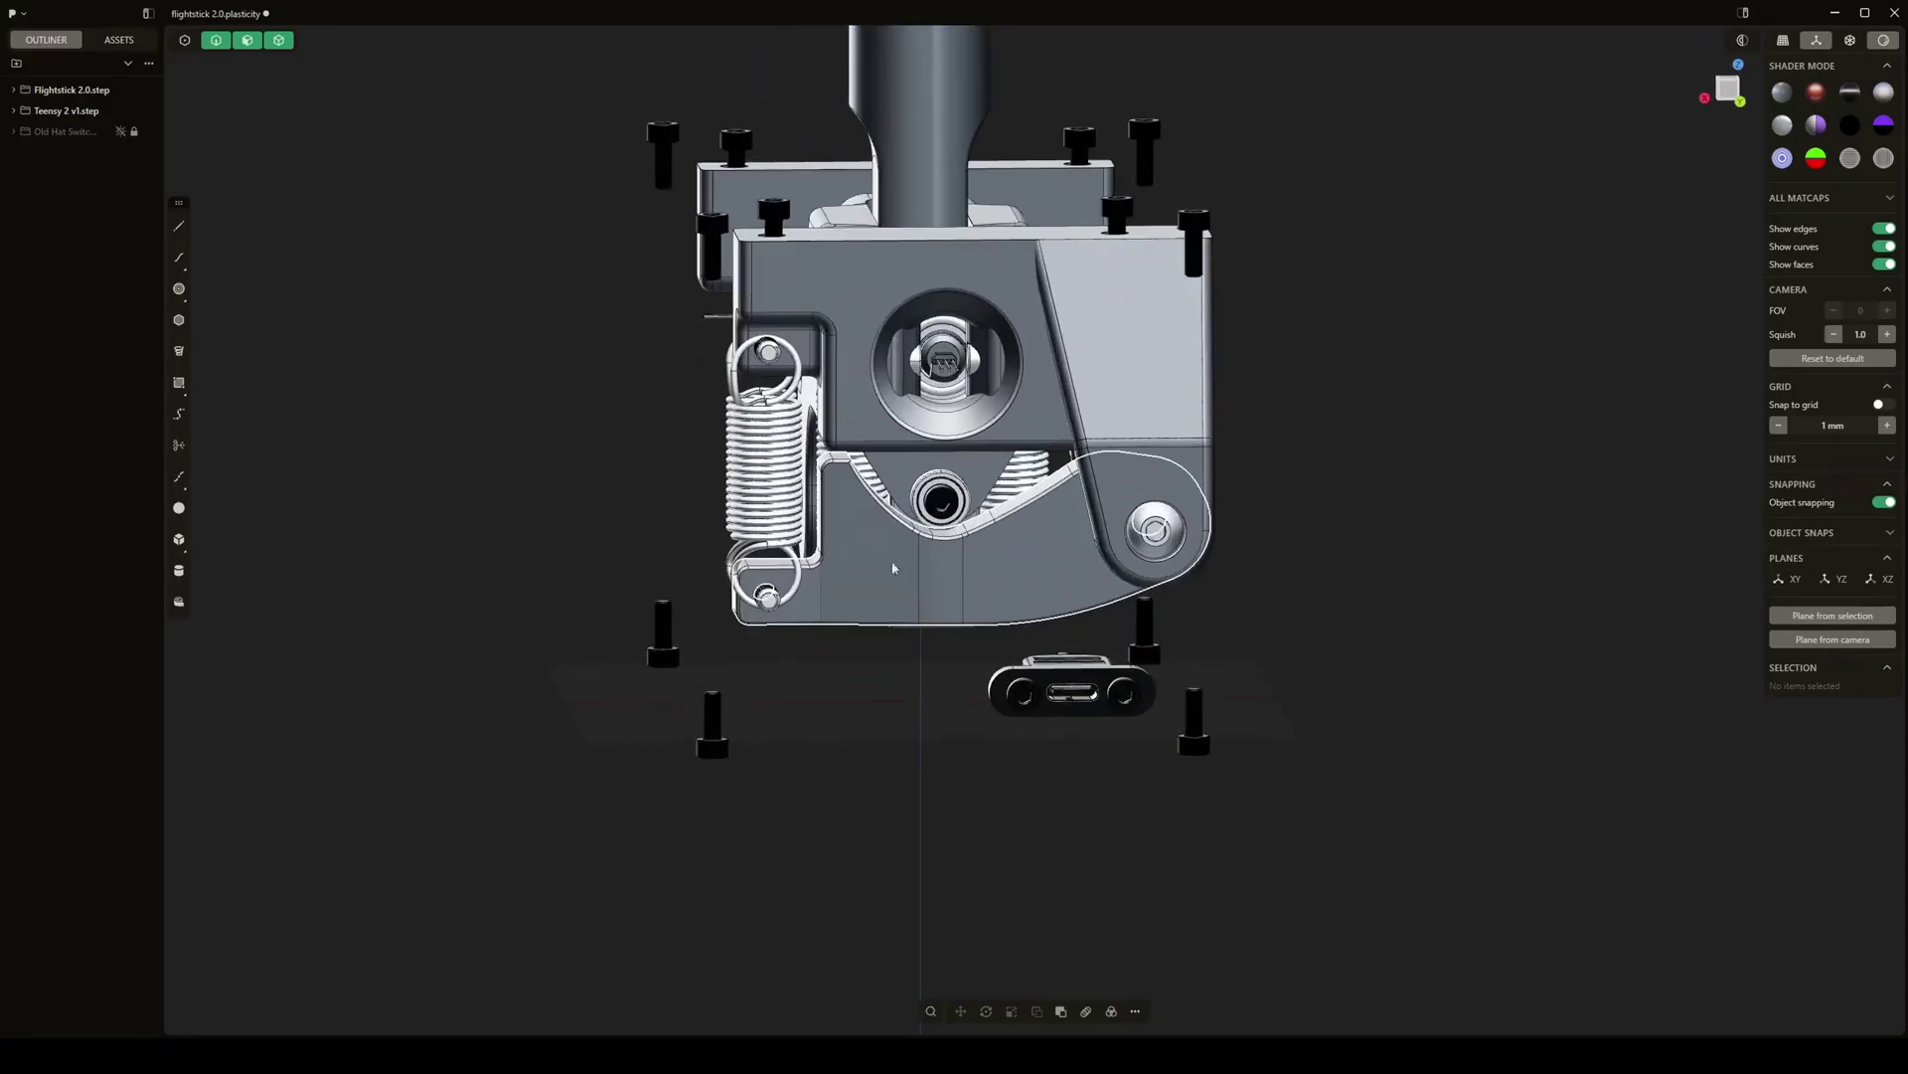
{"action": "middle_click_drag", "start_coordinate": [896, 575], "coordinate": [1021, 645]}
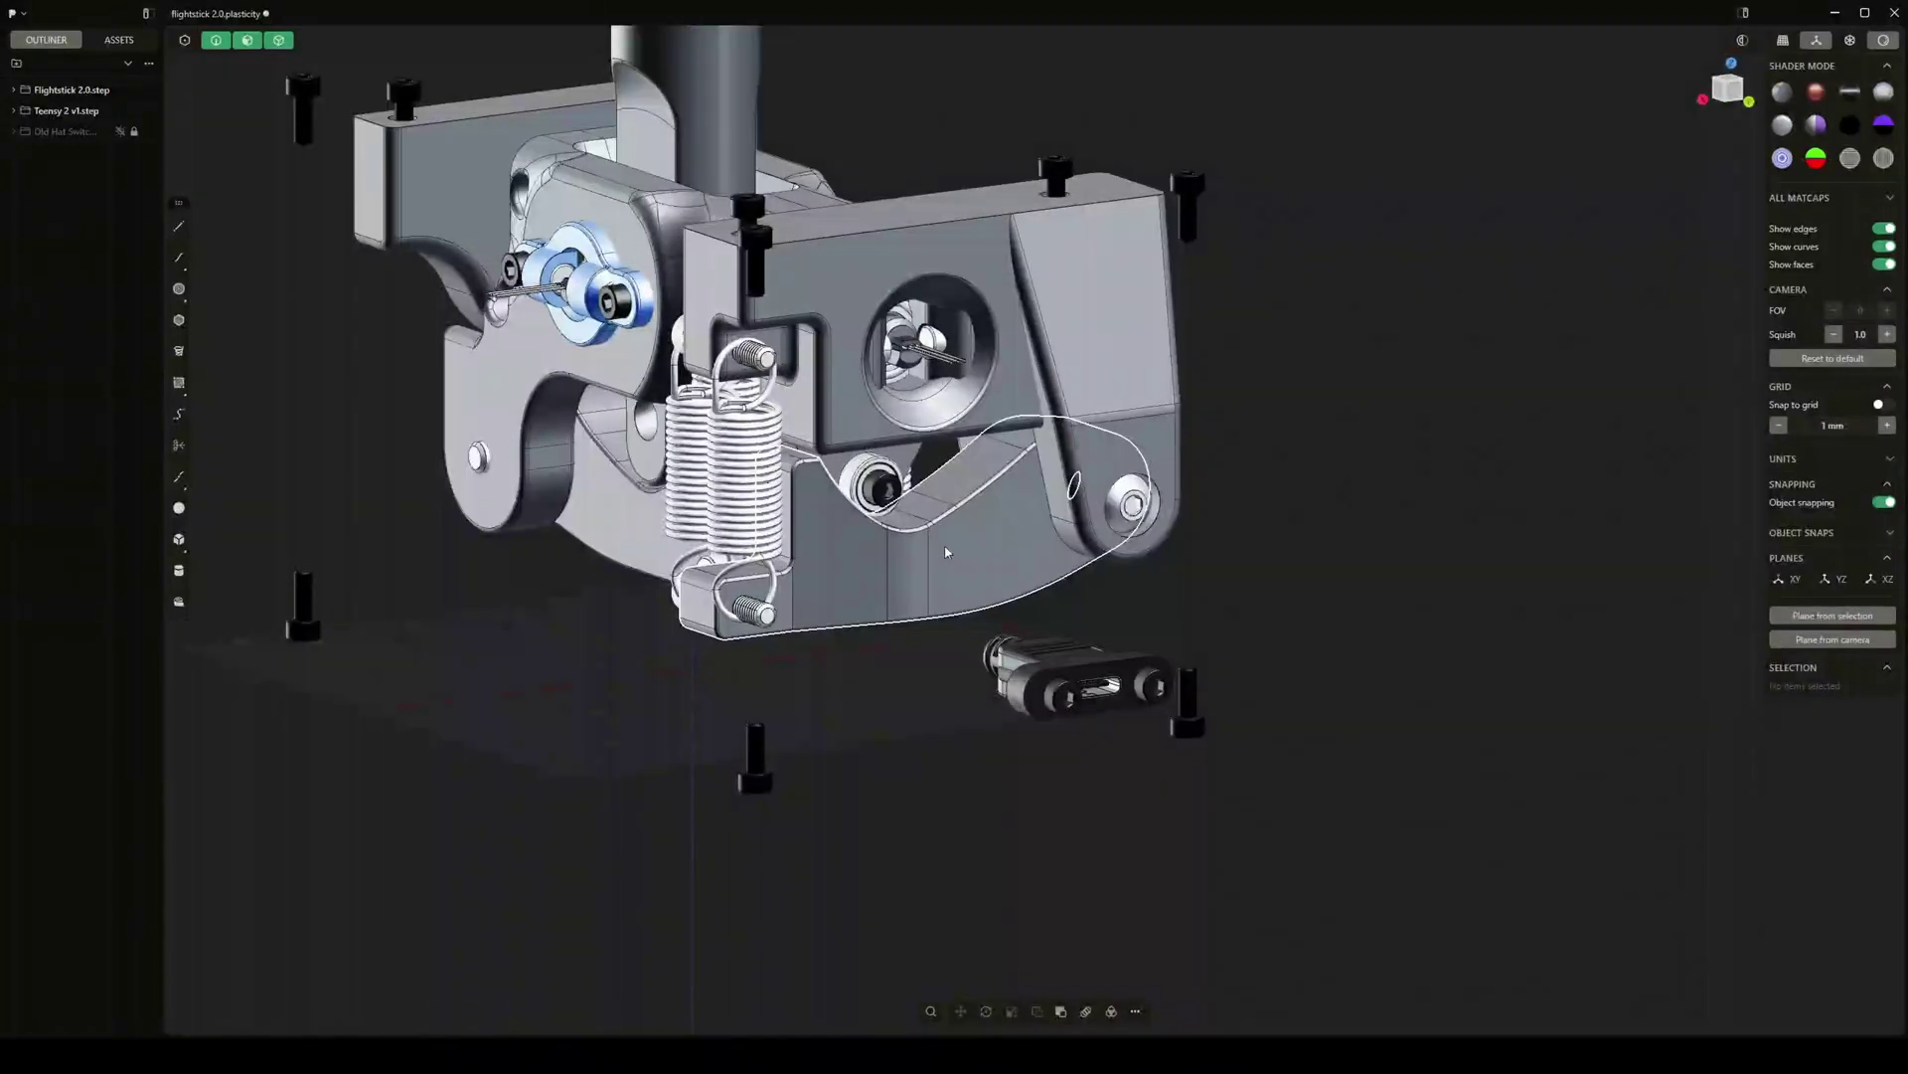
Select the outer spring-loaded cam arm of the gimbal and examine it with its springs from below
{"action": "middle_click_drag", "start_coordinate": [941, 561], "coordinate": [1047, 424]}
{"action": "scroll", "coordinate": [934, 557], "scroll_direction": "up", "scroll_amount": 3}
{"action": "left_click", "coordinate": [845, 559]}
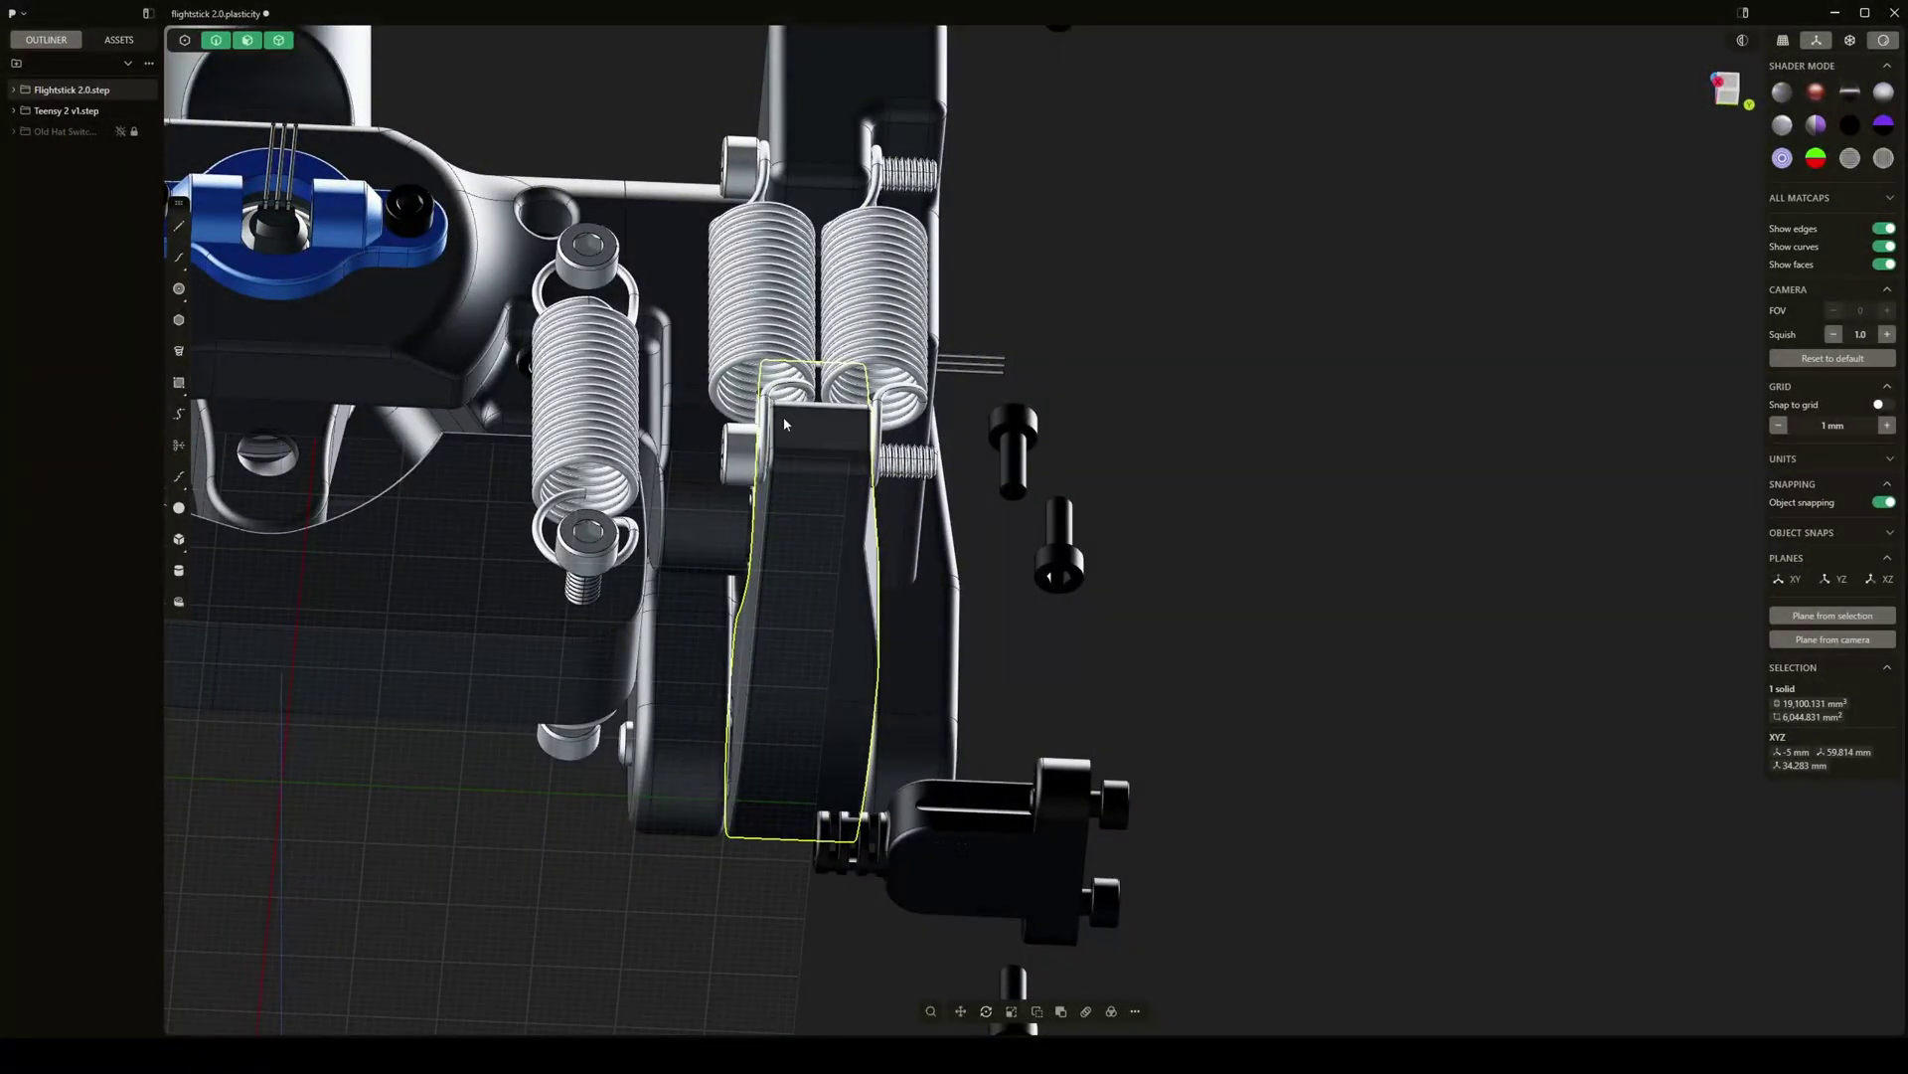
{"action": "middle_click_drag", "start_coordinate": [783, 414], "coordinate": [798, 553]}
{"action": "middle_click_drag", "start_coordinate": [917, 662], "coordinate": [1044, 553], "text": "shift"}
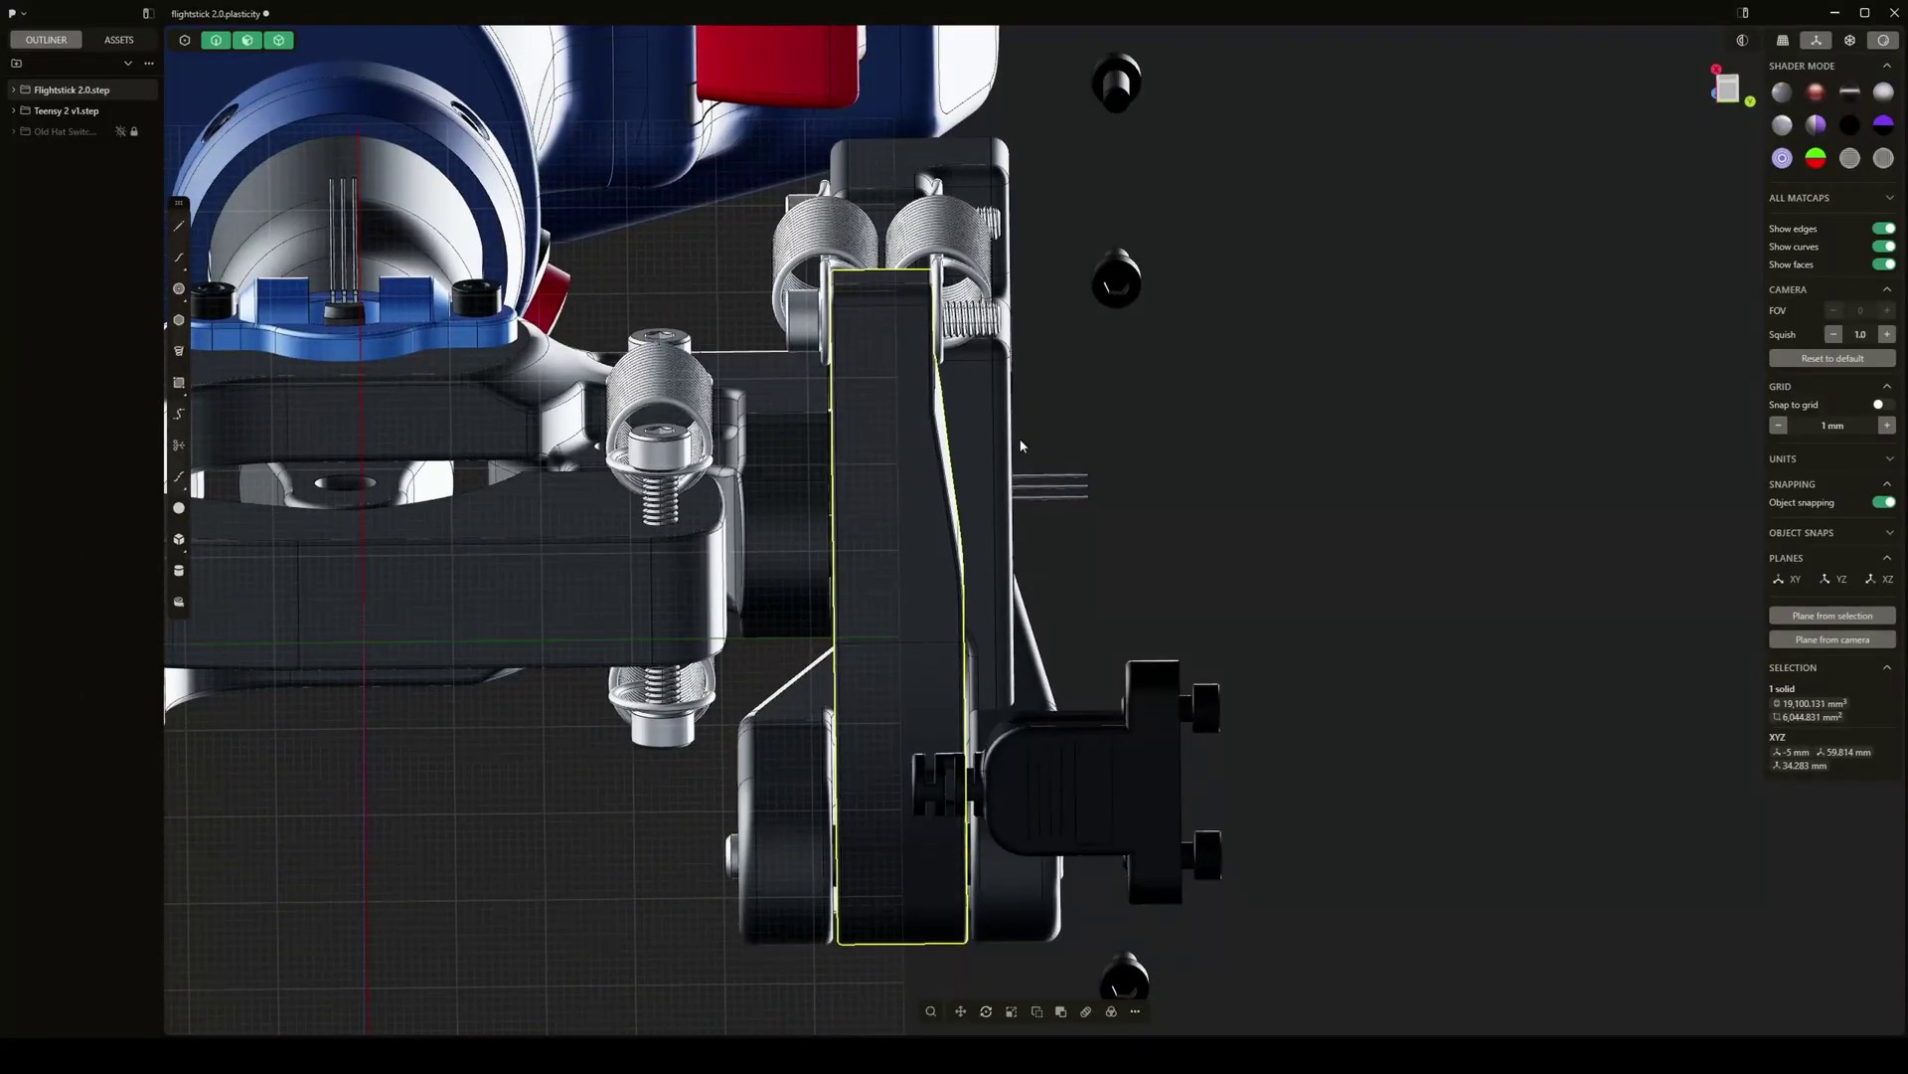
Examine the three-pin sensor and the two magnets inside the round opening of the large end bracket
{"action": "middle_click_drag", "start_coordinate": [1022, 447], "coordinate": [1171, 295]}
{"action": "scroll", "coordinate": [1156, 327], "scroll_direction": "up", "scroll_amount": 10}
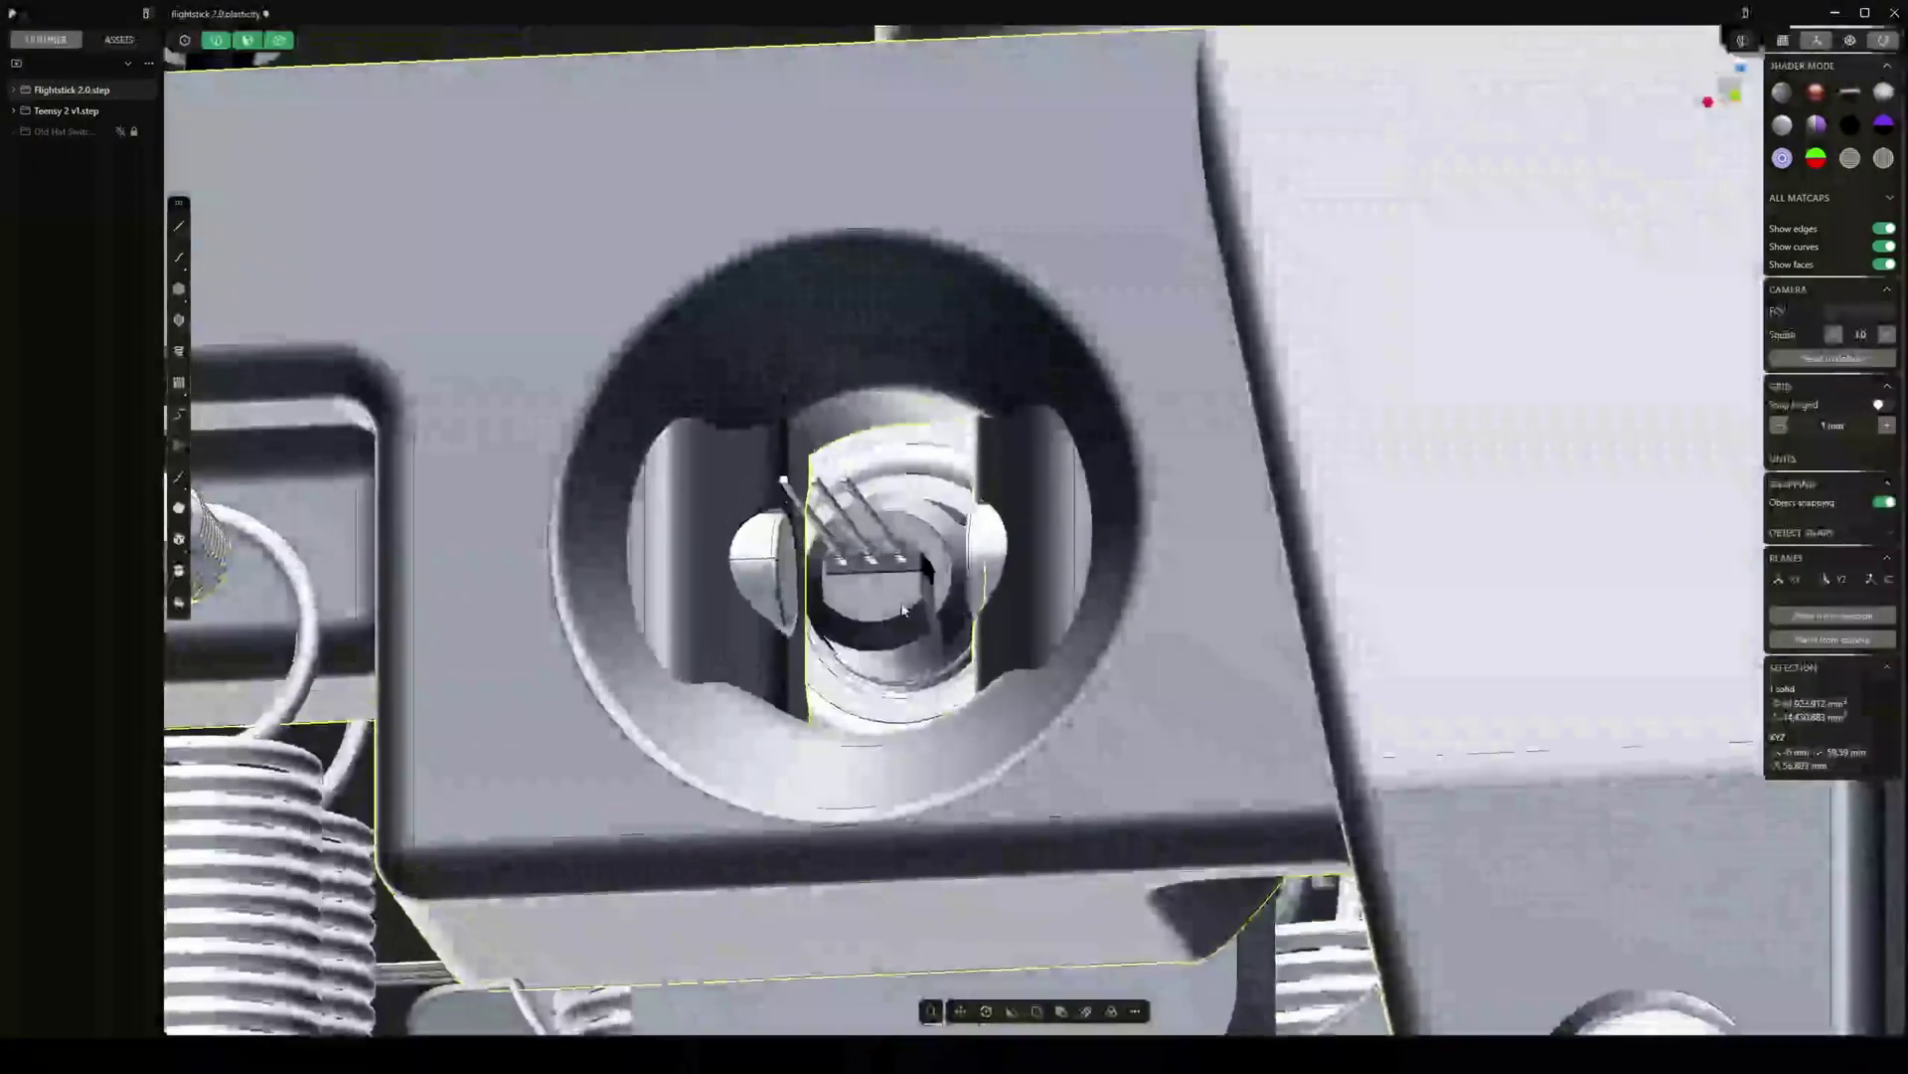
{"action": "middle_click_drag", "start_coordinate": [904, 610], "coordinate": [945, 672]}
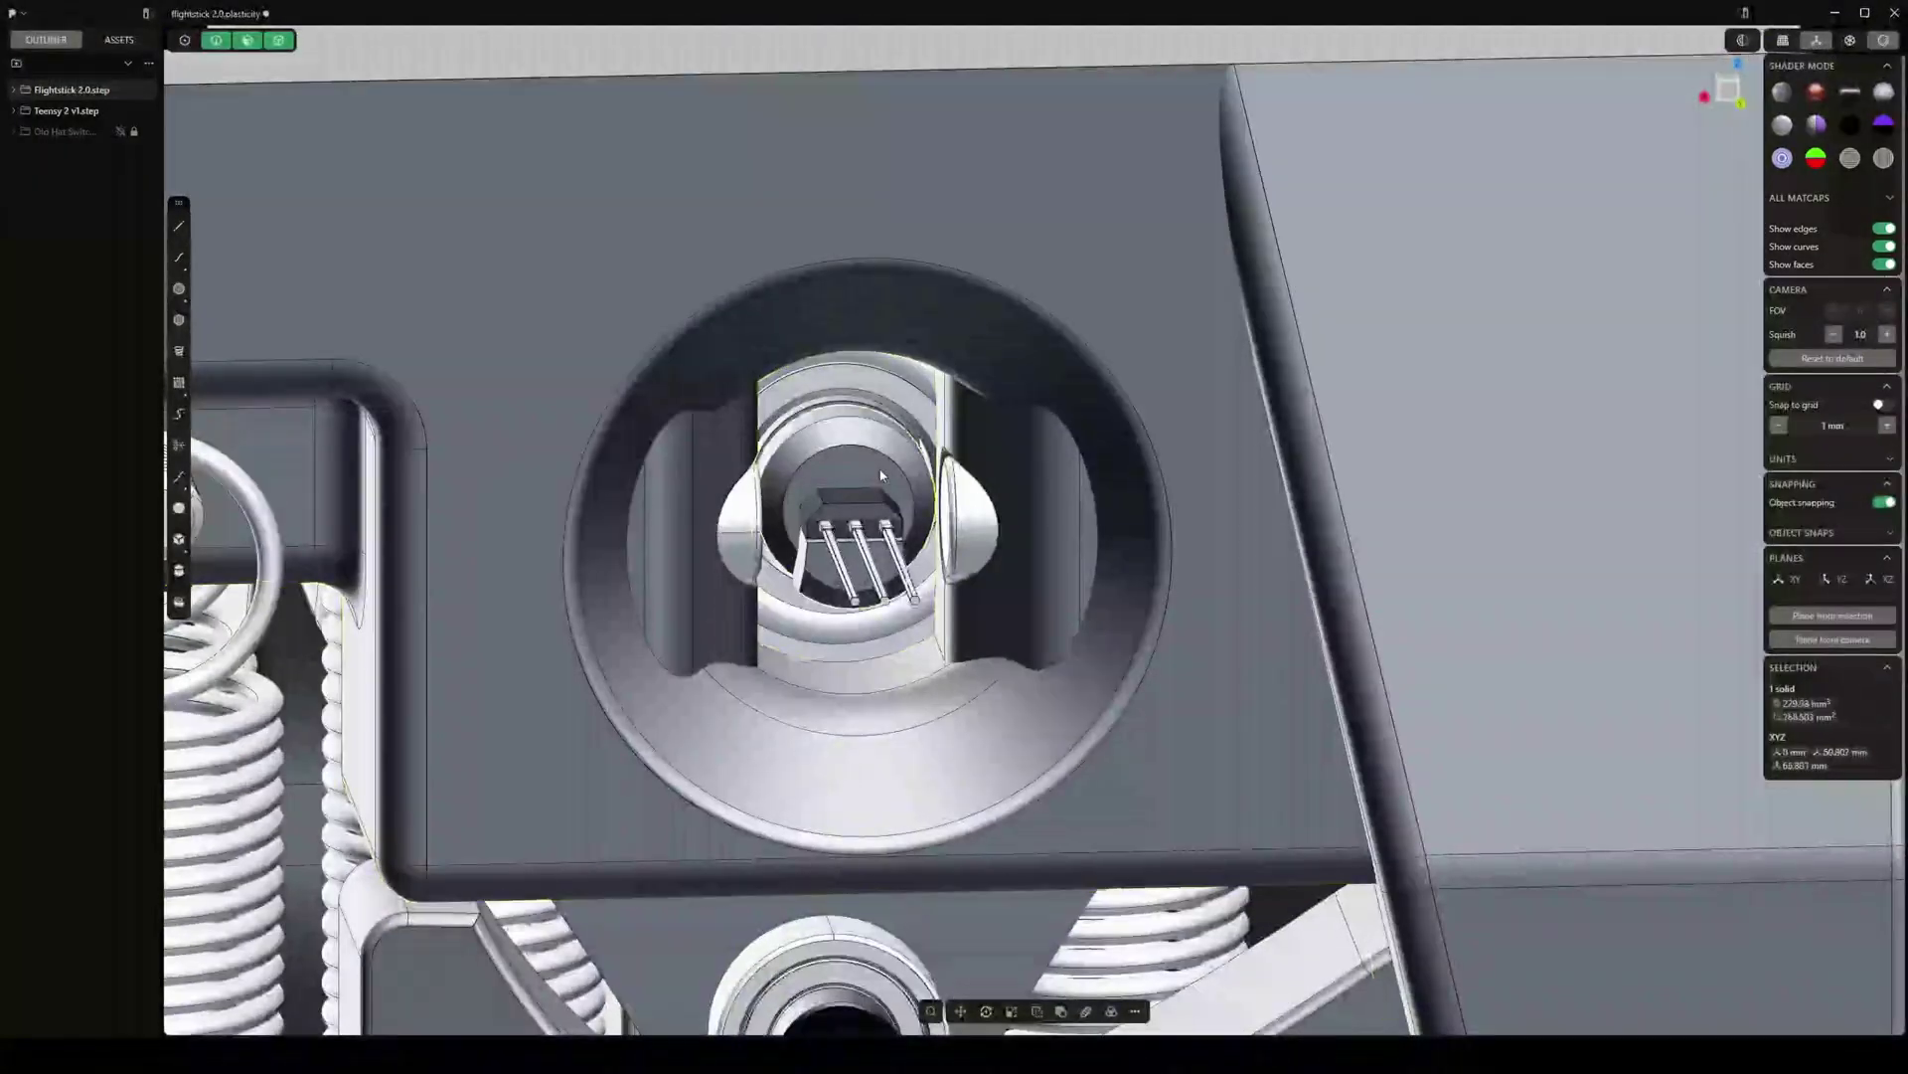
{"action": "scroll", "coordinate": [881, 476], "scroll_direction": "up", "scroll_amount": 8}
{"action": "middle_click_drag", "start_coordinate": [932, 541], "coordinate": [801, 409]}
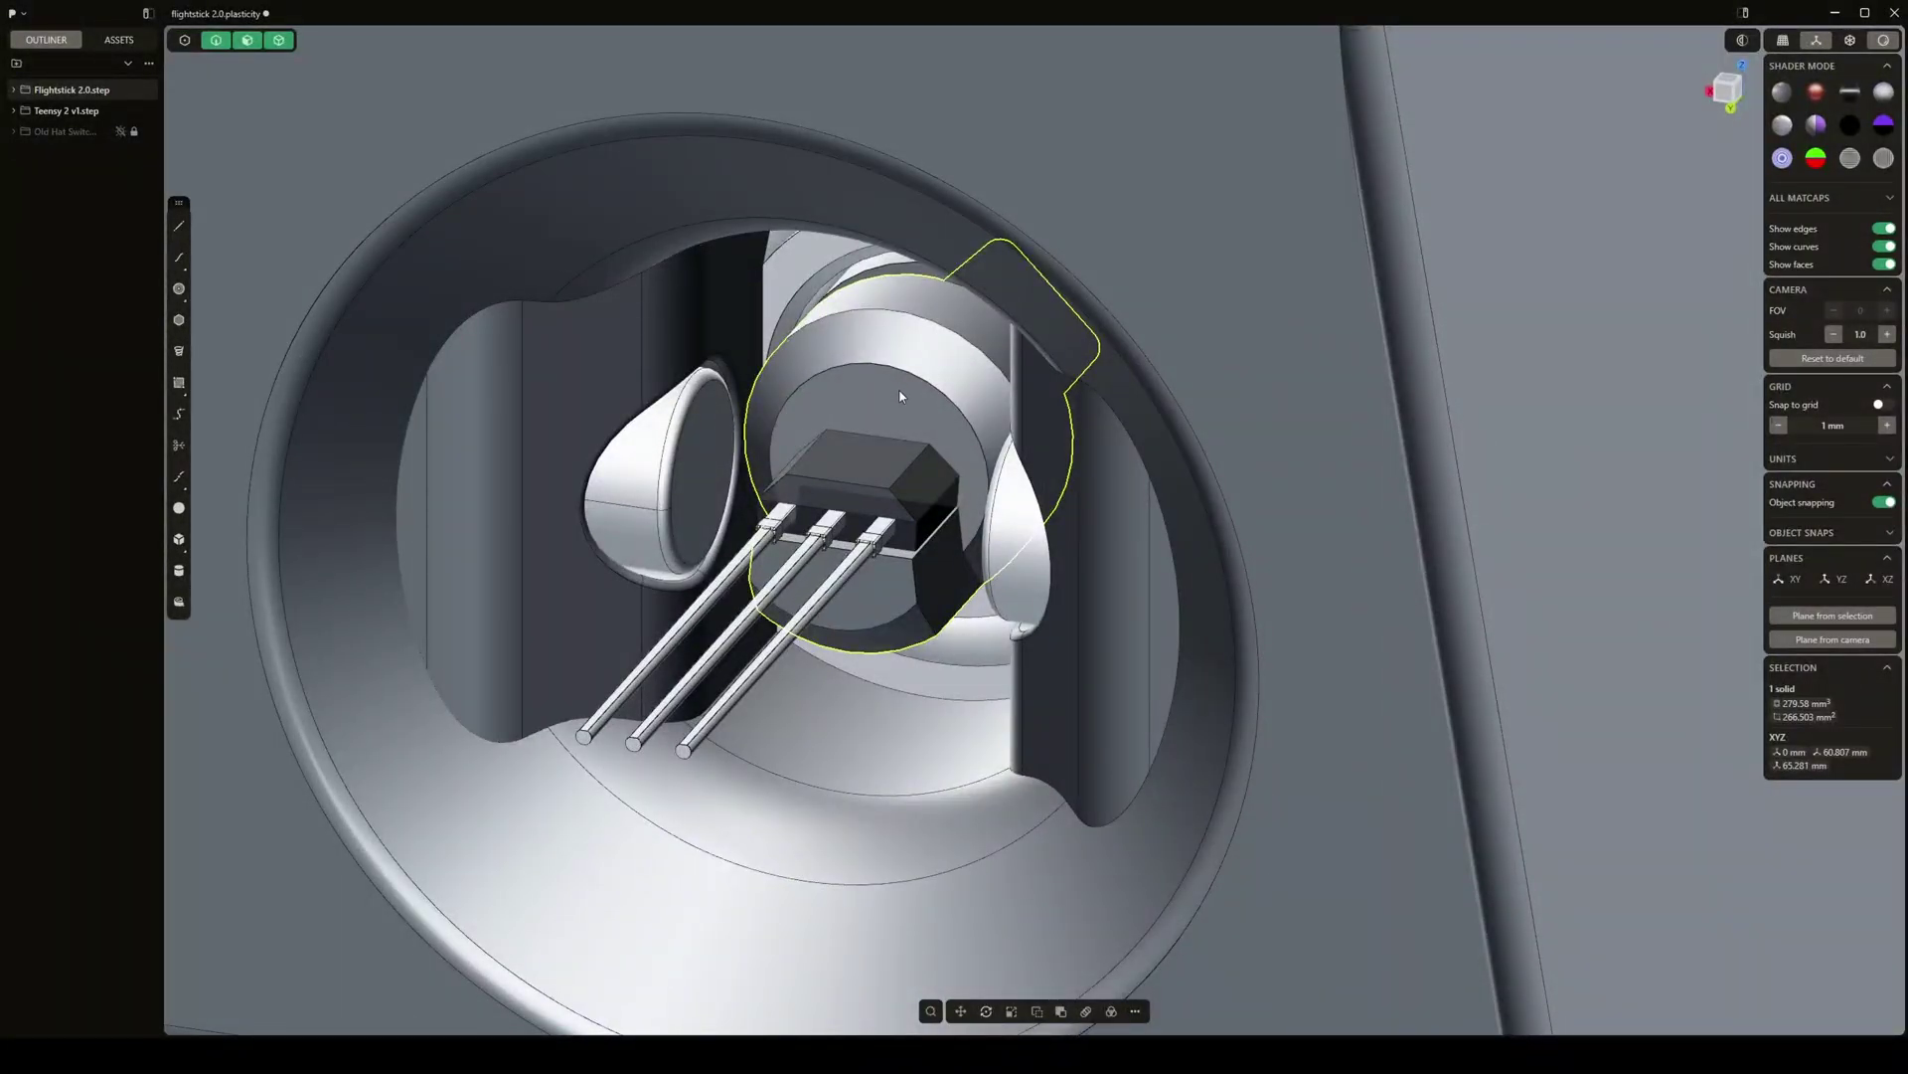
{"action": "scroll", "coordinate": [1264, 409], "scroll_direction": "down", "scroll_amount": 3}
{"action": "middle_click_drag", "start_coordinate": [1209, 424], "coordinate": [1281, 396]}
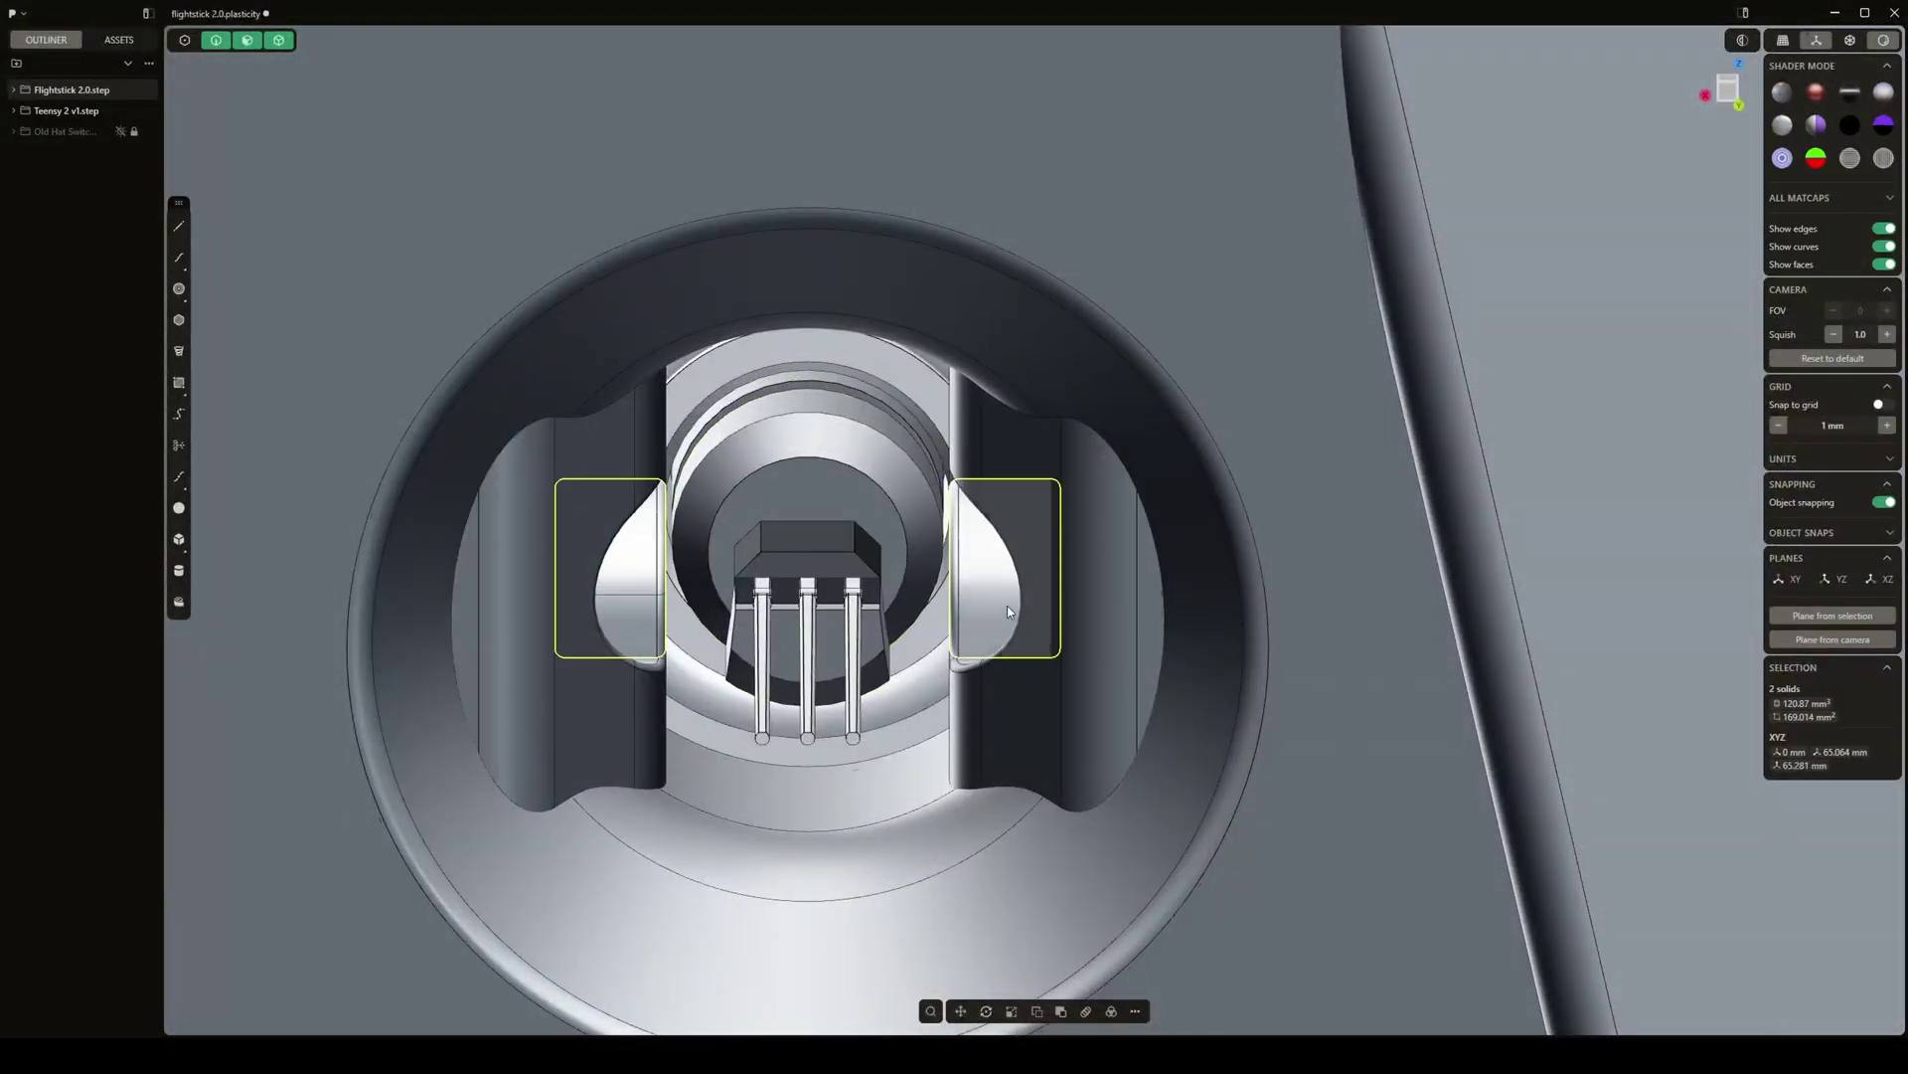
Clear the selection and examine the large end bracket around its sensor opening, including the adjacent springs and mounting screws
{"action": "scroll", "coordinate": [1008, 611], "scroll_direction": "down", "scroll_amount": 6}
{"action": "left_click", "coordinate": [290, 613]}
{"action": "scroll", "coordinate": [1053, 658], "scroll_direction": "up", "scroll_amount": 5}
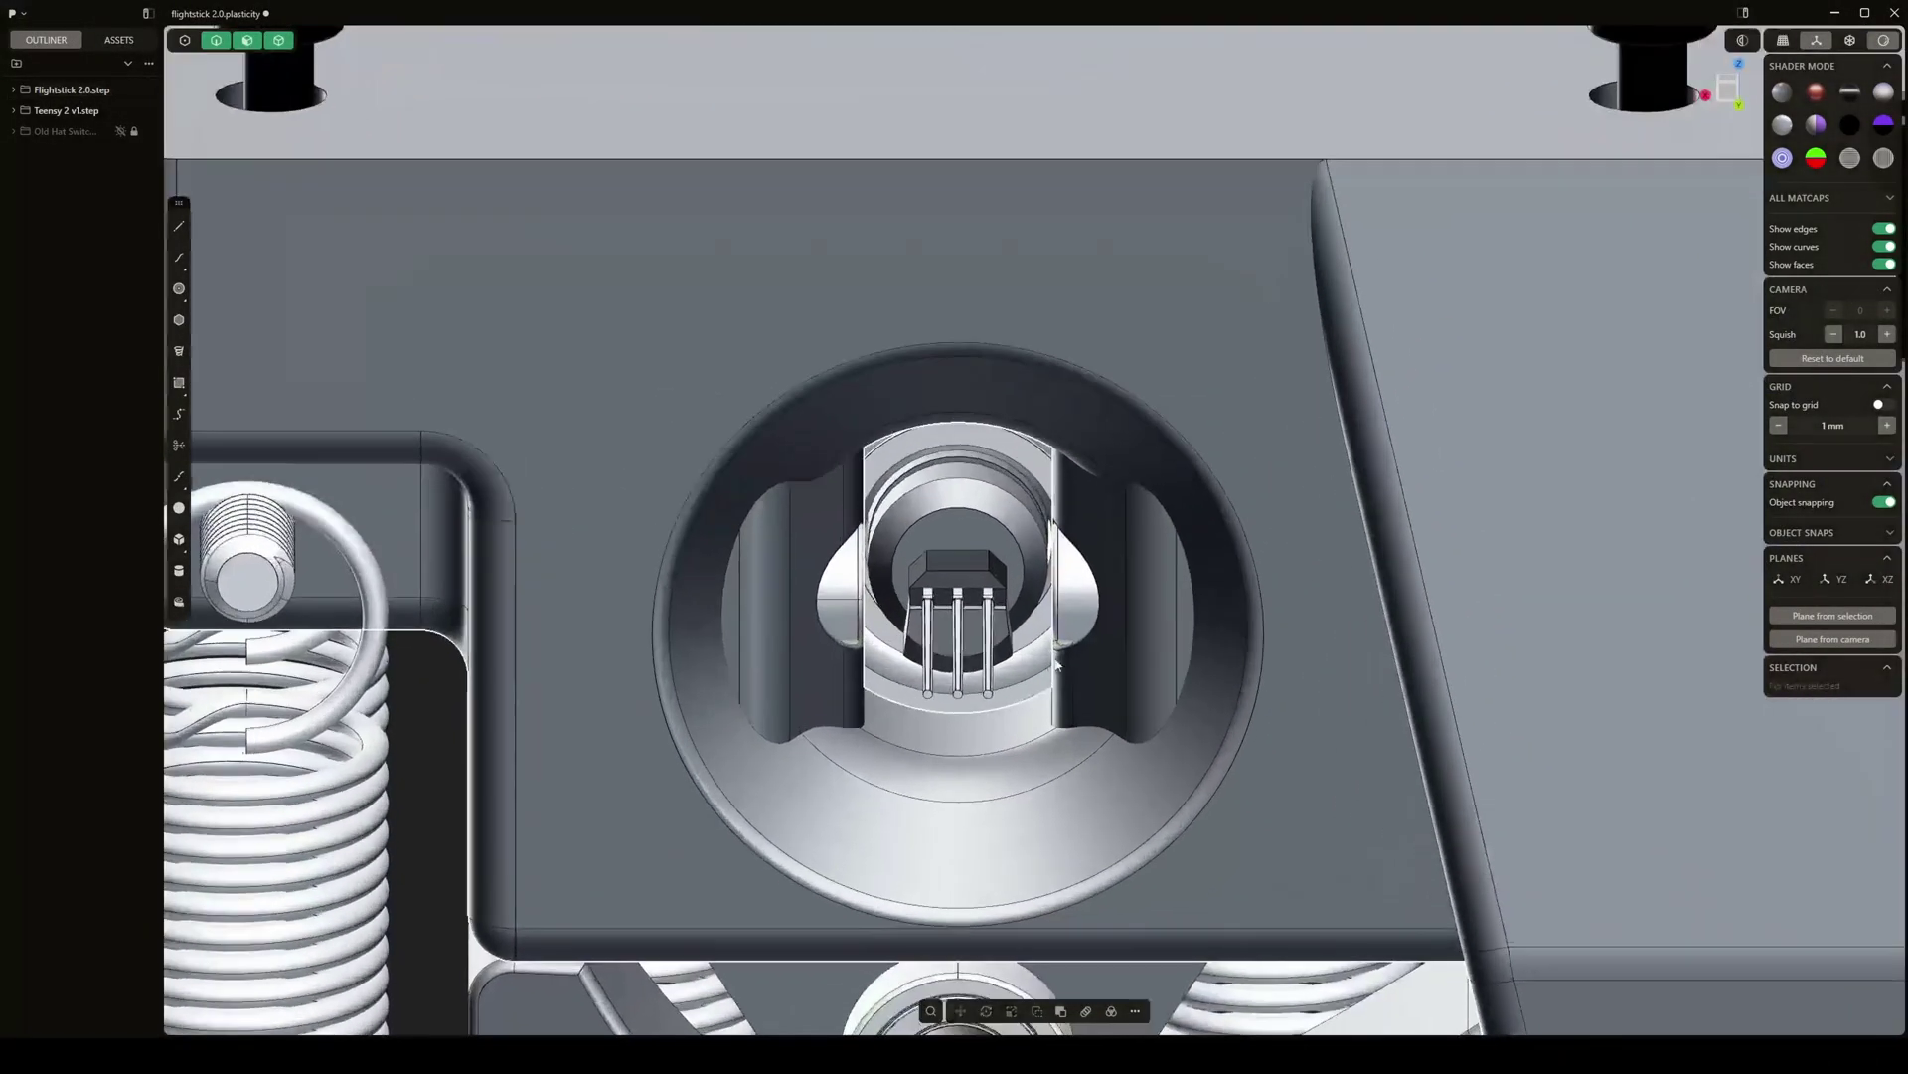
{"action": "middle_click_drag", "start_coordinate": [1023, 641], "coordinate": [975, 659]}
{"action": "scroll", "coordinate": [656, 628], "scroll_direction": "down", "scroll_amount": 8}
{"action": "scroll", "coordinate": [1000, 626], "scroll_direction": "up", "scroll_amount": 5}
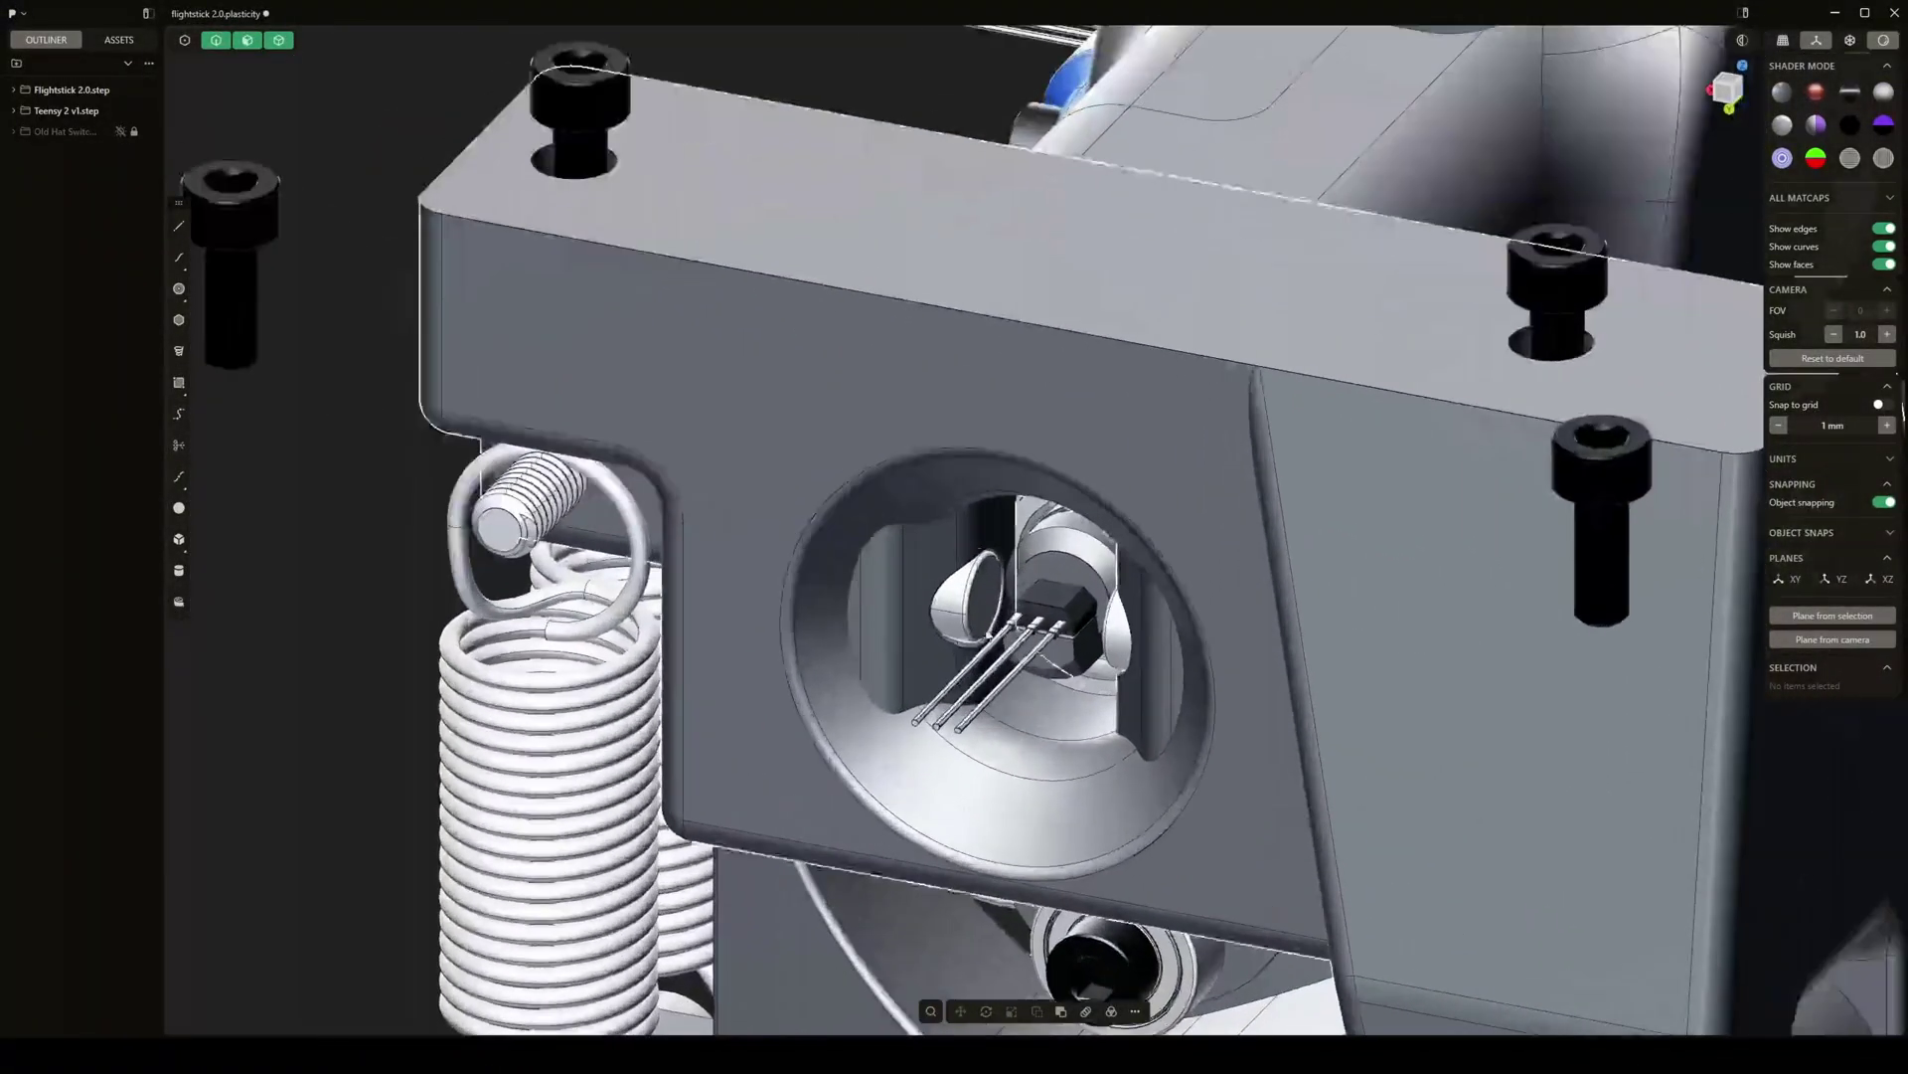
{"action": "middle_click_drag", "start_coordinate": [999, 626], "coordinate": [1091, 655]}
{"action": "scroll", "coordinate": [1067, 598], "scroll_direction": "up", "scroll_amount": 3}
{"action": "scroll", "coordinate": [1068, 599], "scroll_direction": "up", "scroll_amount": 2}
{"action": "scroll", "coordinate": [1091, 655], "scroll_direction": "down", "scroll_amount": 3}
{"action": "scroll", "coordinate": [1092, 654], "scroll_direction": "down", "scroll_amount": 2}
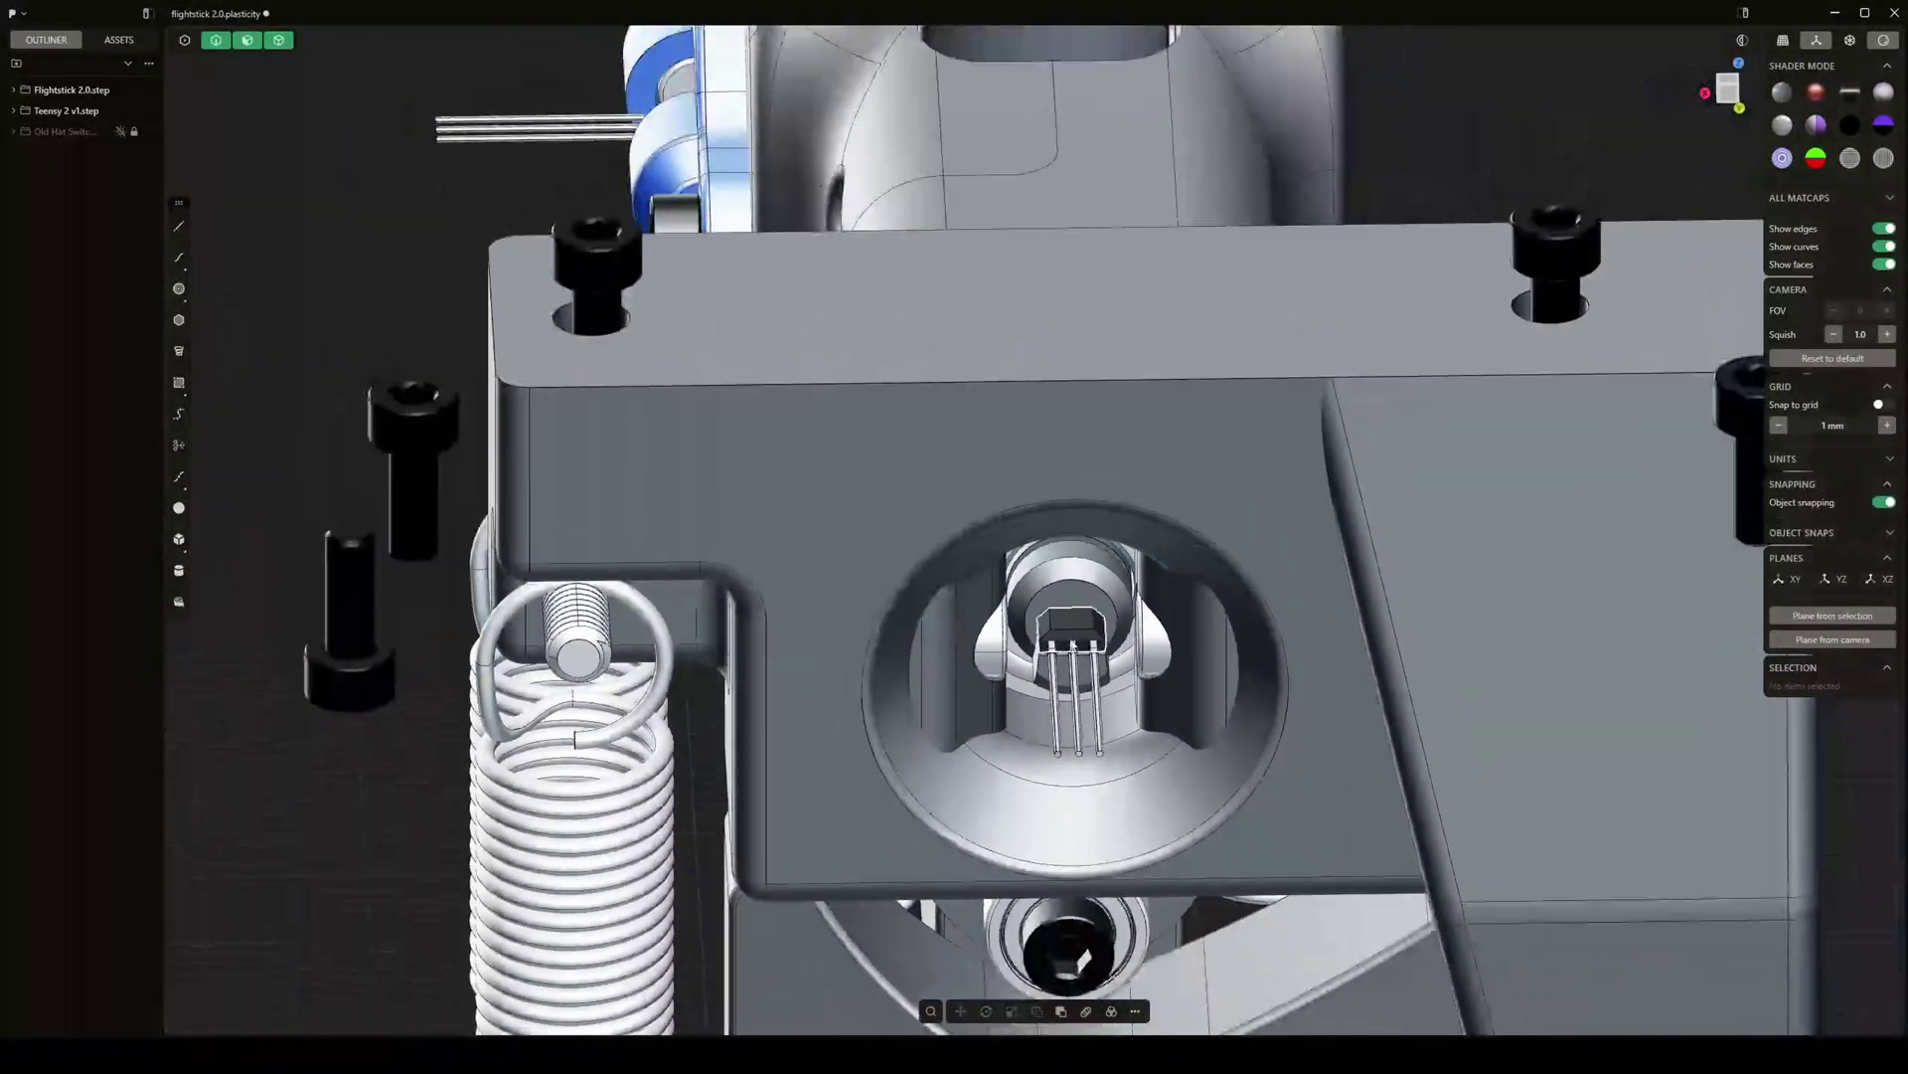
{"action": "scroll", "coordinate": [1069, 644], "scroll_direction": "down", "scroll_amount": 3}
{"action": "middle_click_drag", "start_coordinate": [1070, 644], "coordinate": [1380, 684]}
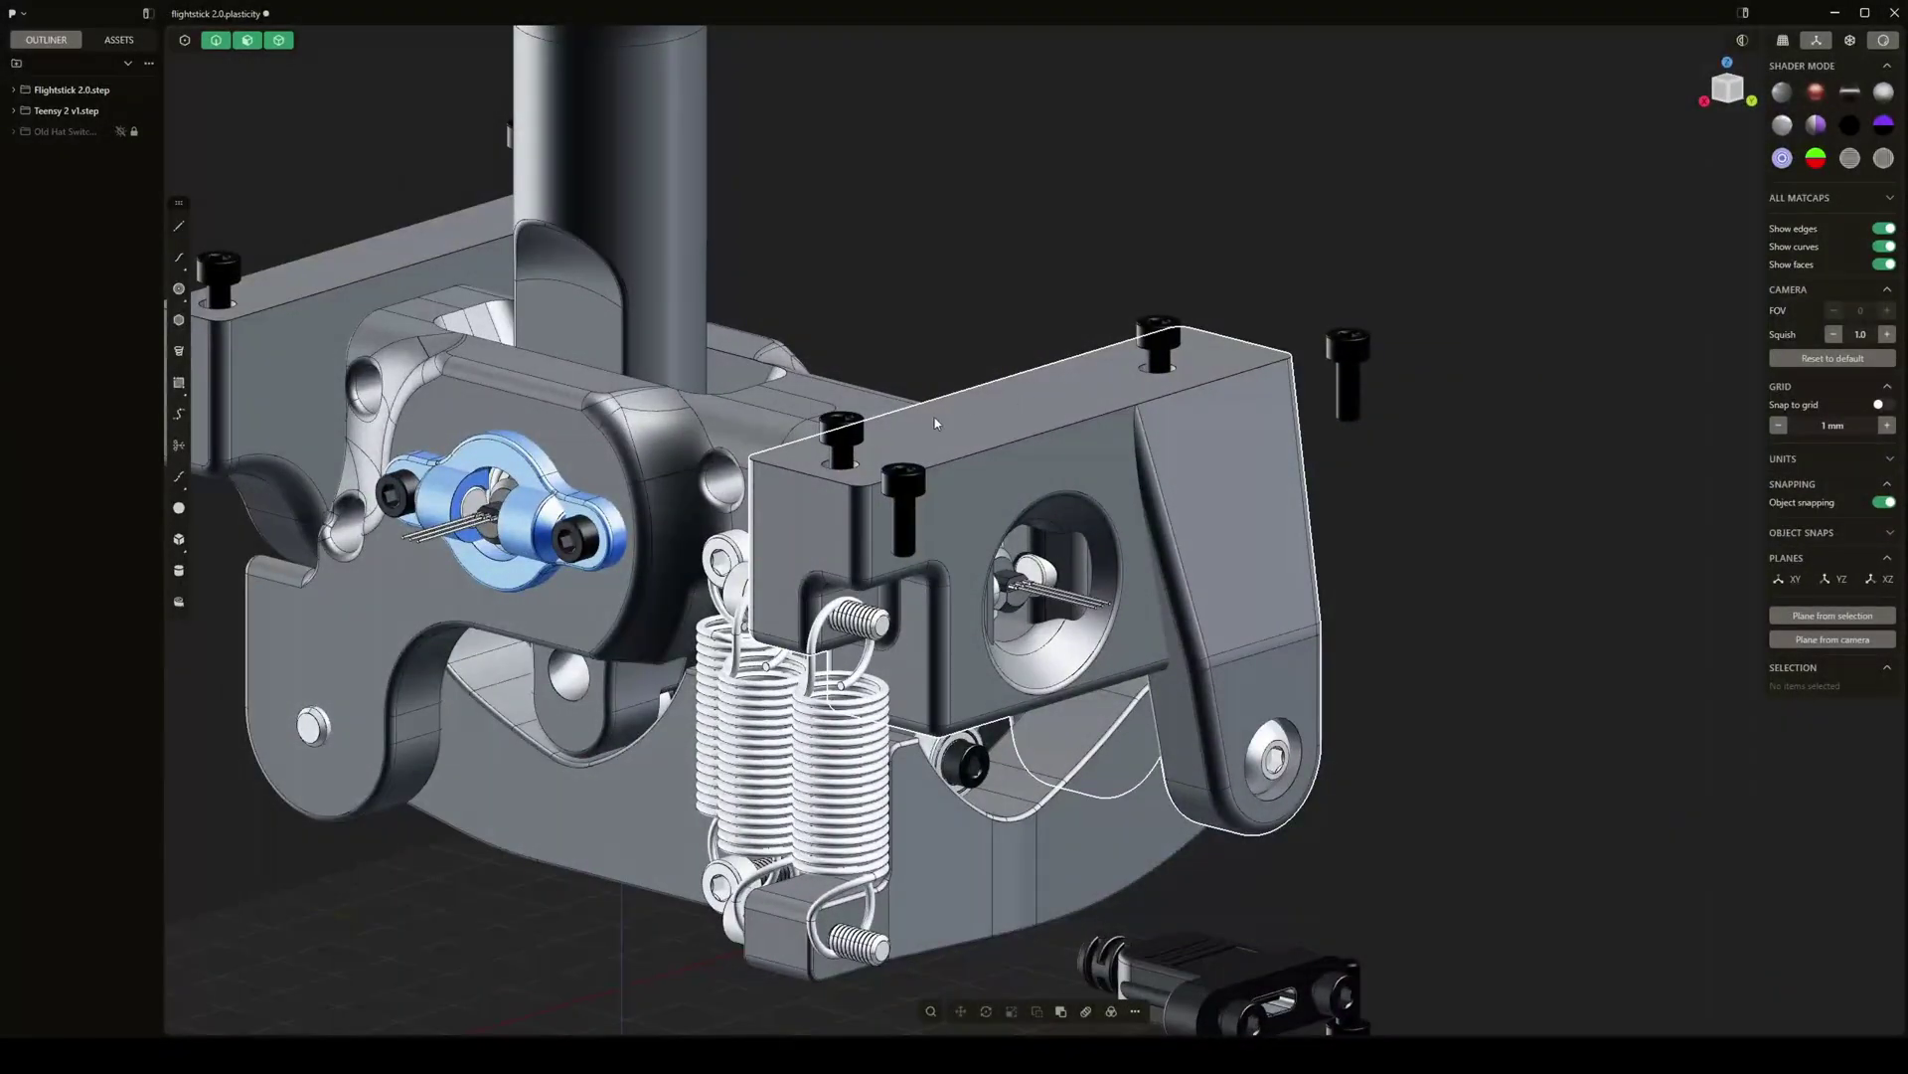
Examine the blue magnet holder and the three-pin sensor at the gimbal's front pivot from several angles
{"action": "middle_click_drag", "start_coordinate": [939, 423], "coordinate": [845, 417]}
{"action": "middle_click_drag", "start_coordinate": [795, 497], "coordinate": [1084, 708]}
{"action": "scroll", "coordinate": [894, 692], "scroll_direction": "up", "scroll_amount": 6}
{"action": "middle_click_drag", "start_coordinate": [894, 693], "coordinate": [939, 700]}
{"action": "scroll", "coordinate": [900, 622], "scroll_direction": "up", "scroll_amount": 3}
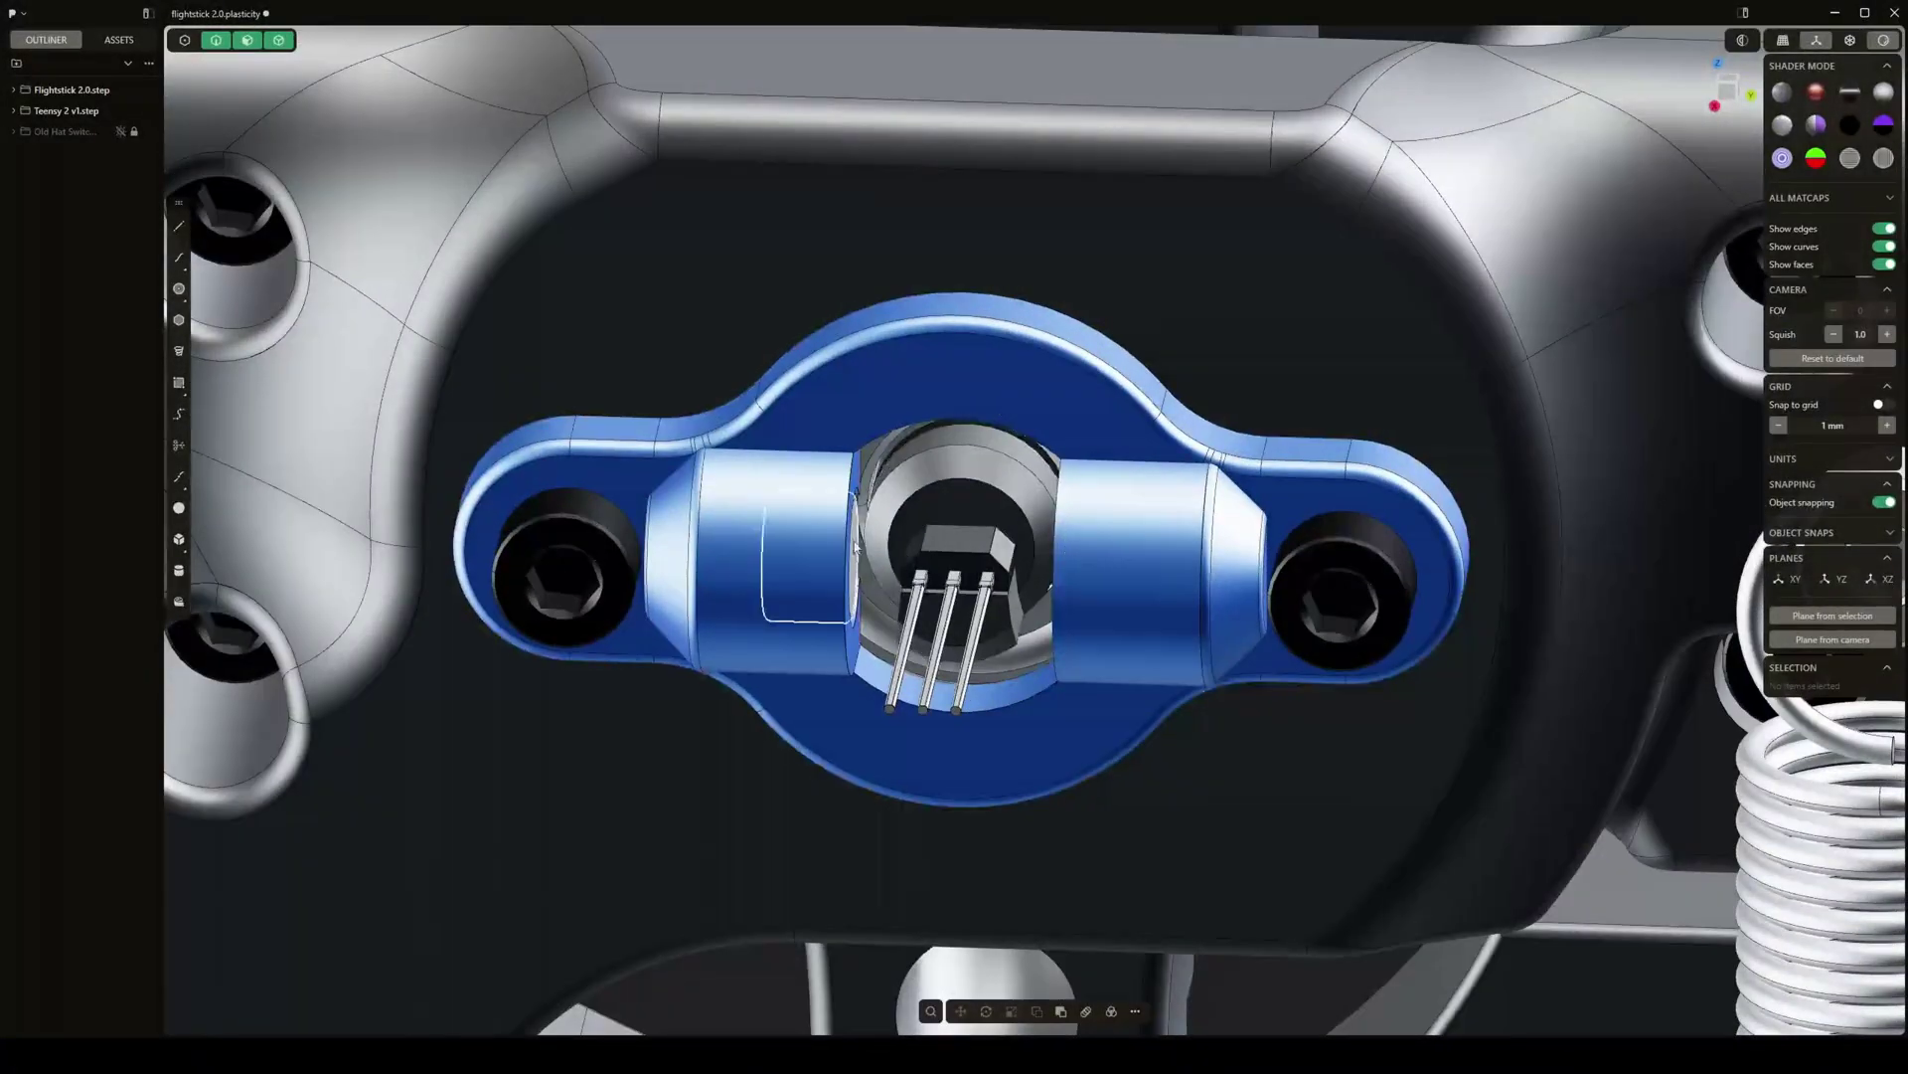
{"action": "middle_click_drag", "start_coordinate": [1135, 601], "coordinate": [1252, 604]}
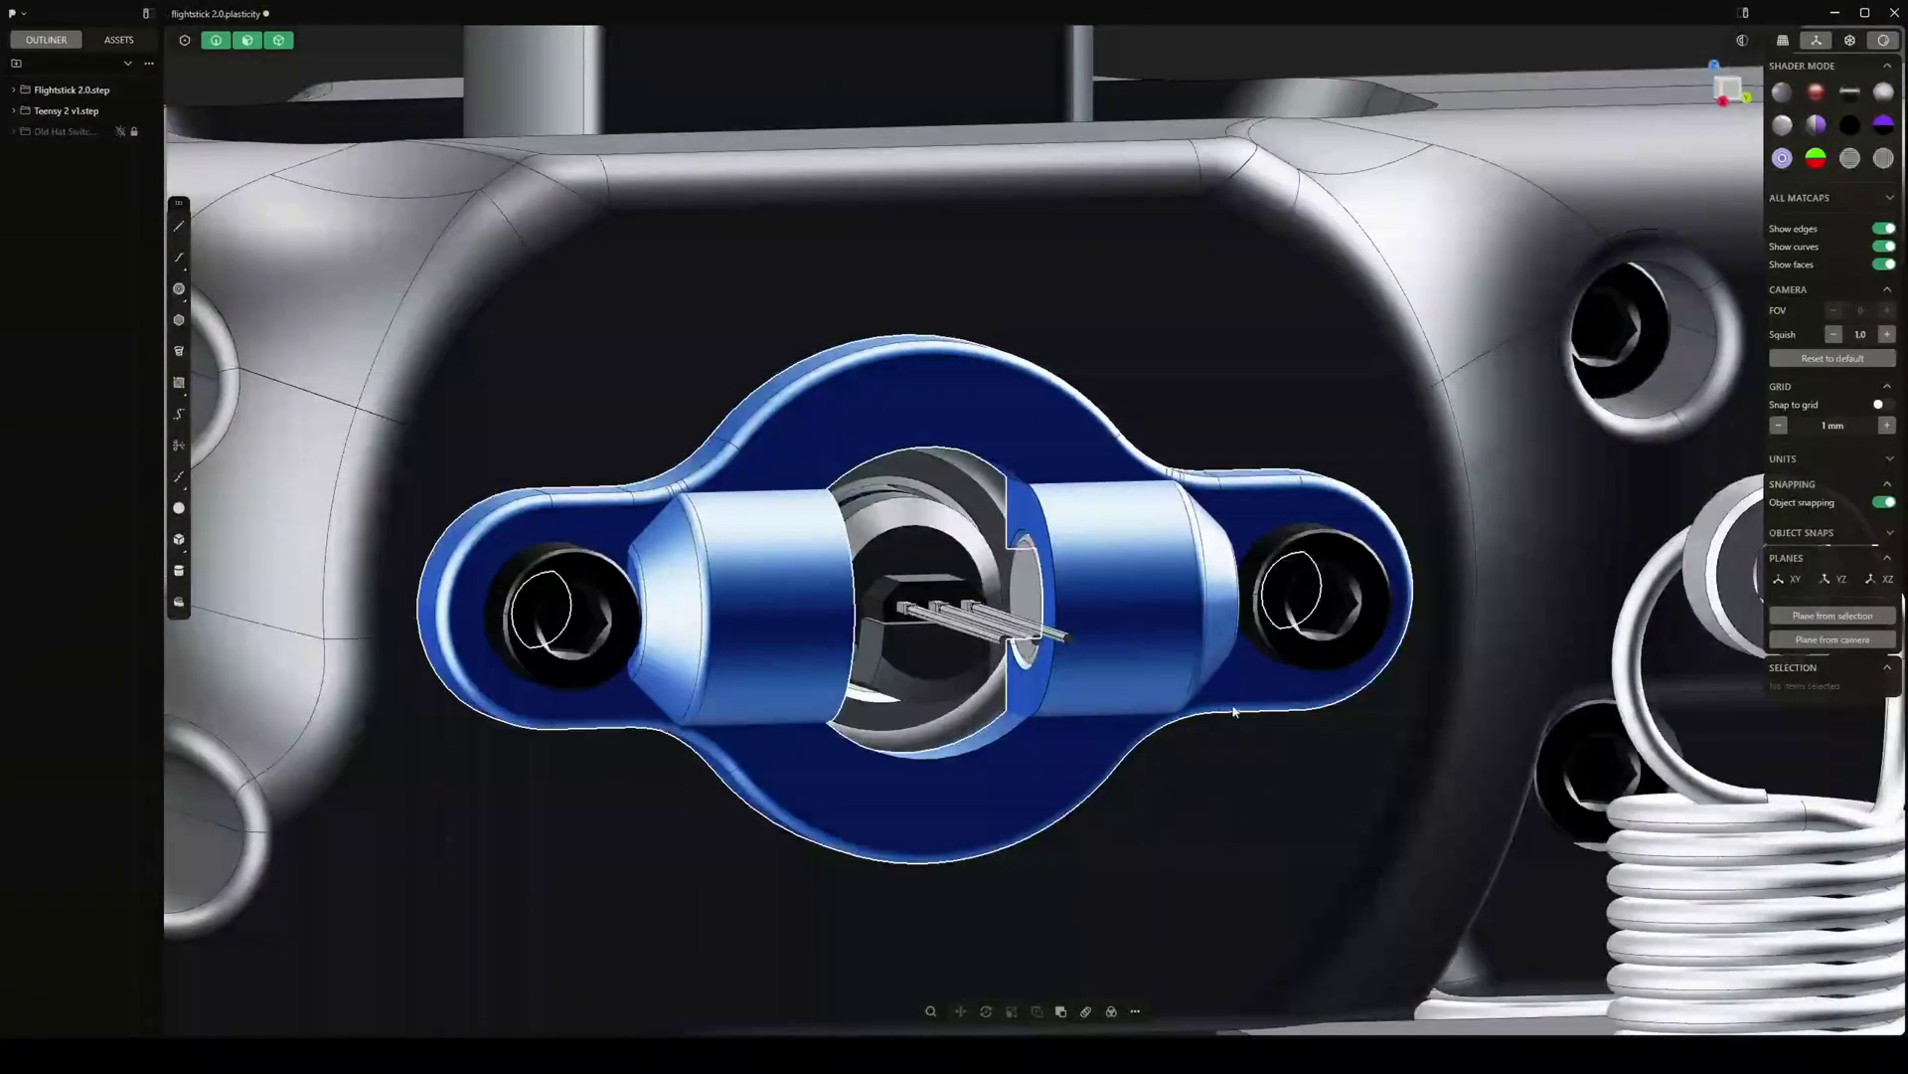
{"action": "middle_click_drag", "start_coordinate": [1234, 712], "coordinate": [1193, 763]}
{"action": "scroll", "coordinate": [904, 542], "scroll_direction": "down", "scroll_amount": 3}
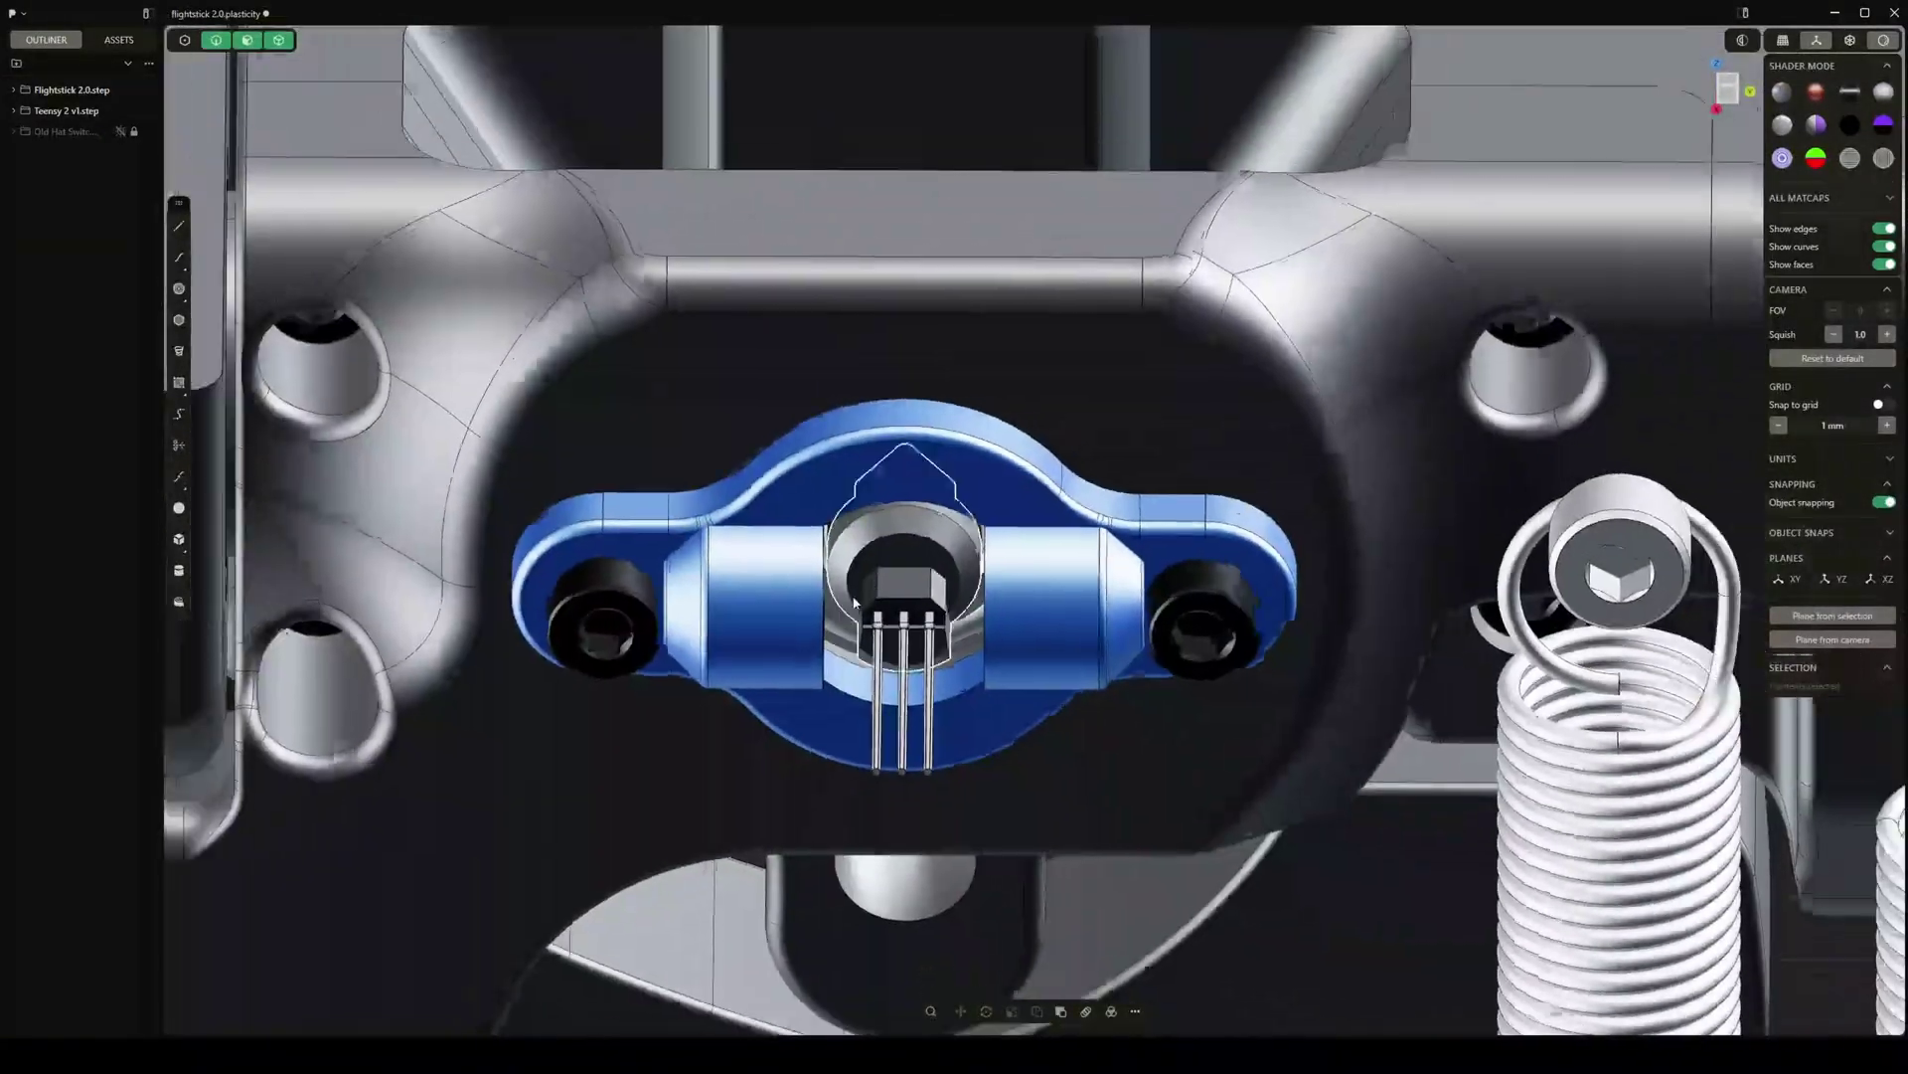
{"action": "scroll", "coordinate": [854, 601], "scroll_direction": "down", "scroll_amount": 3}
{"action": "middle_click_drag", "start_coordinate": [1073, 624], "coordinate": [860, 266]}
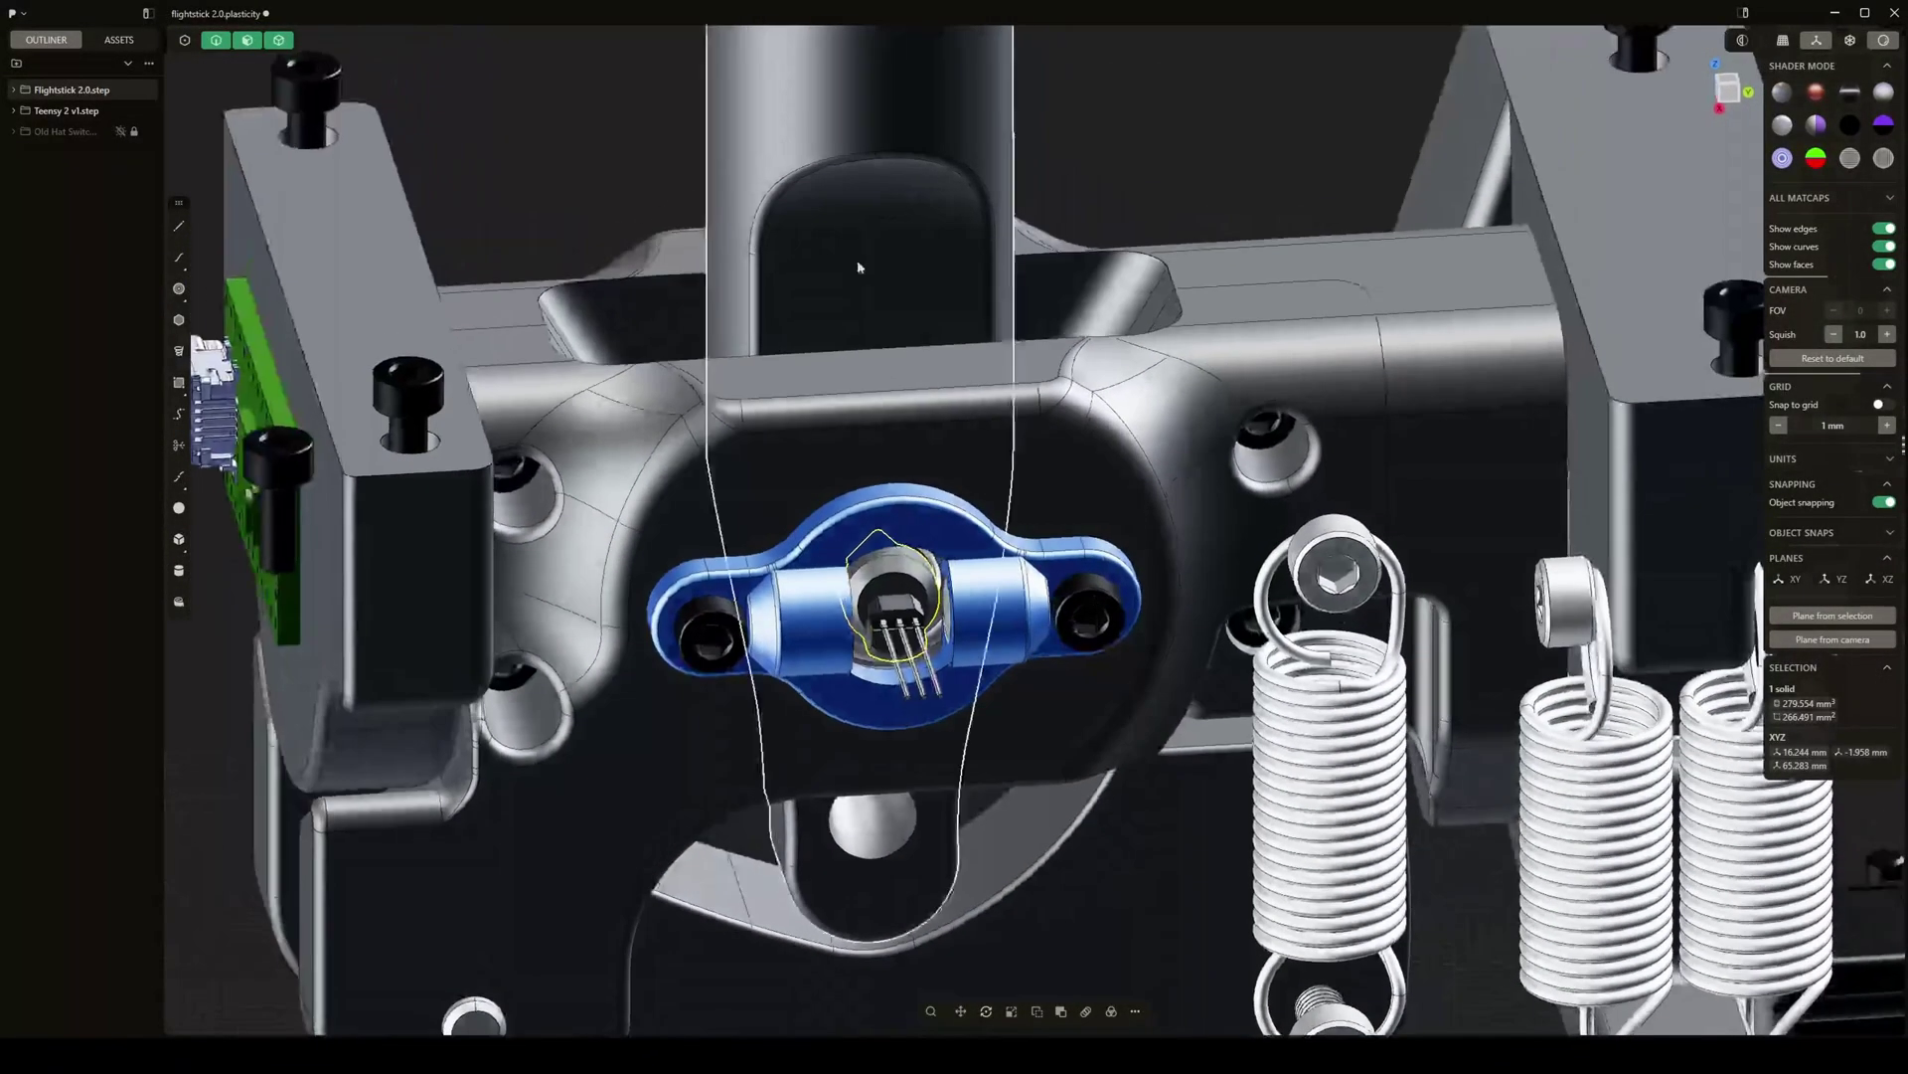
Isolate the shaft with its sensor holder, and inspect the holder's keyed end on its own
{"action": "key", "text": "slash"}
{"action": "scroll", "coordinate": [938, 571], "scroll_direction": "up", "scroll_amount": 2}
{"action": "middle_click_drag", "start_coordinate": [938, 570], "coordinate": [1118, 561]}
{"action": "scroll", "coordinate": [855, 669], "scroll_direction": "up", "scroll_amount": 4}
{"action": "left_click", "coordinate": [1257, 601]}
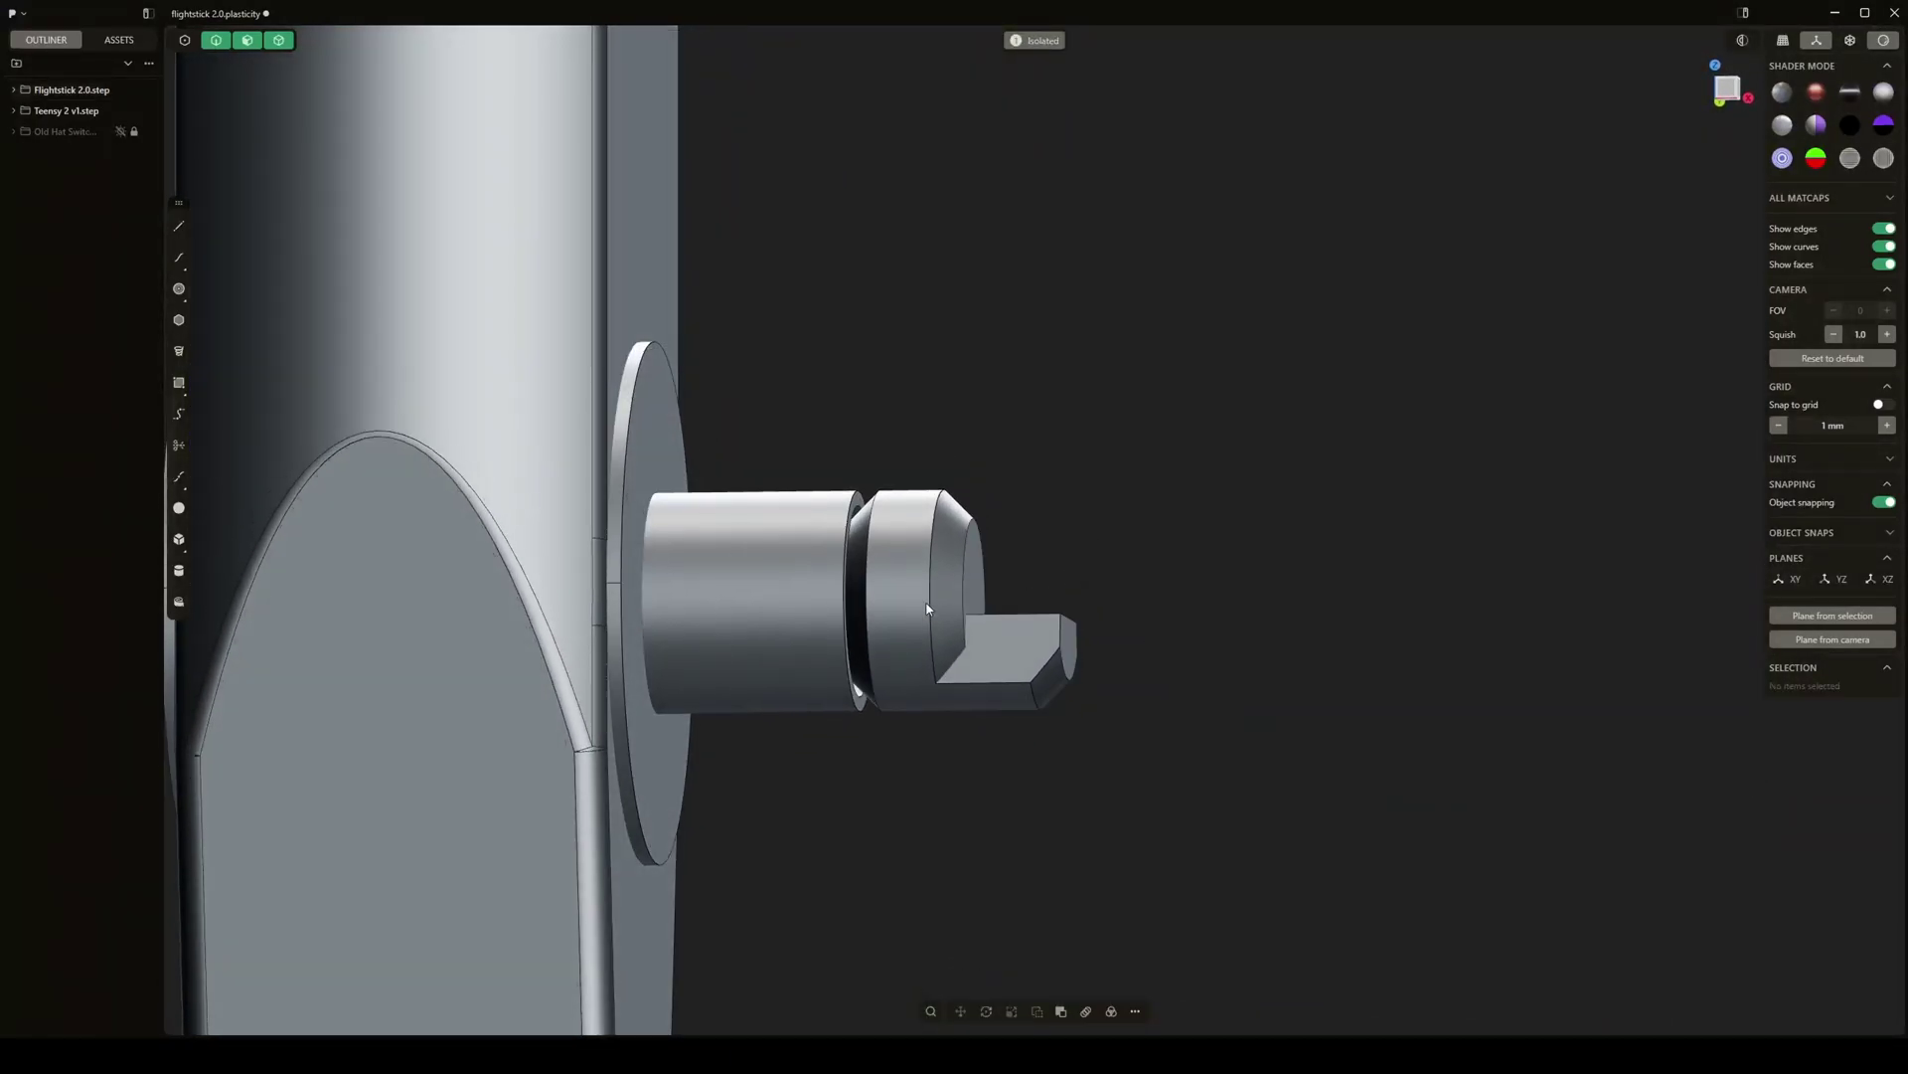
{"action": "key", "text": "/"}
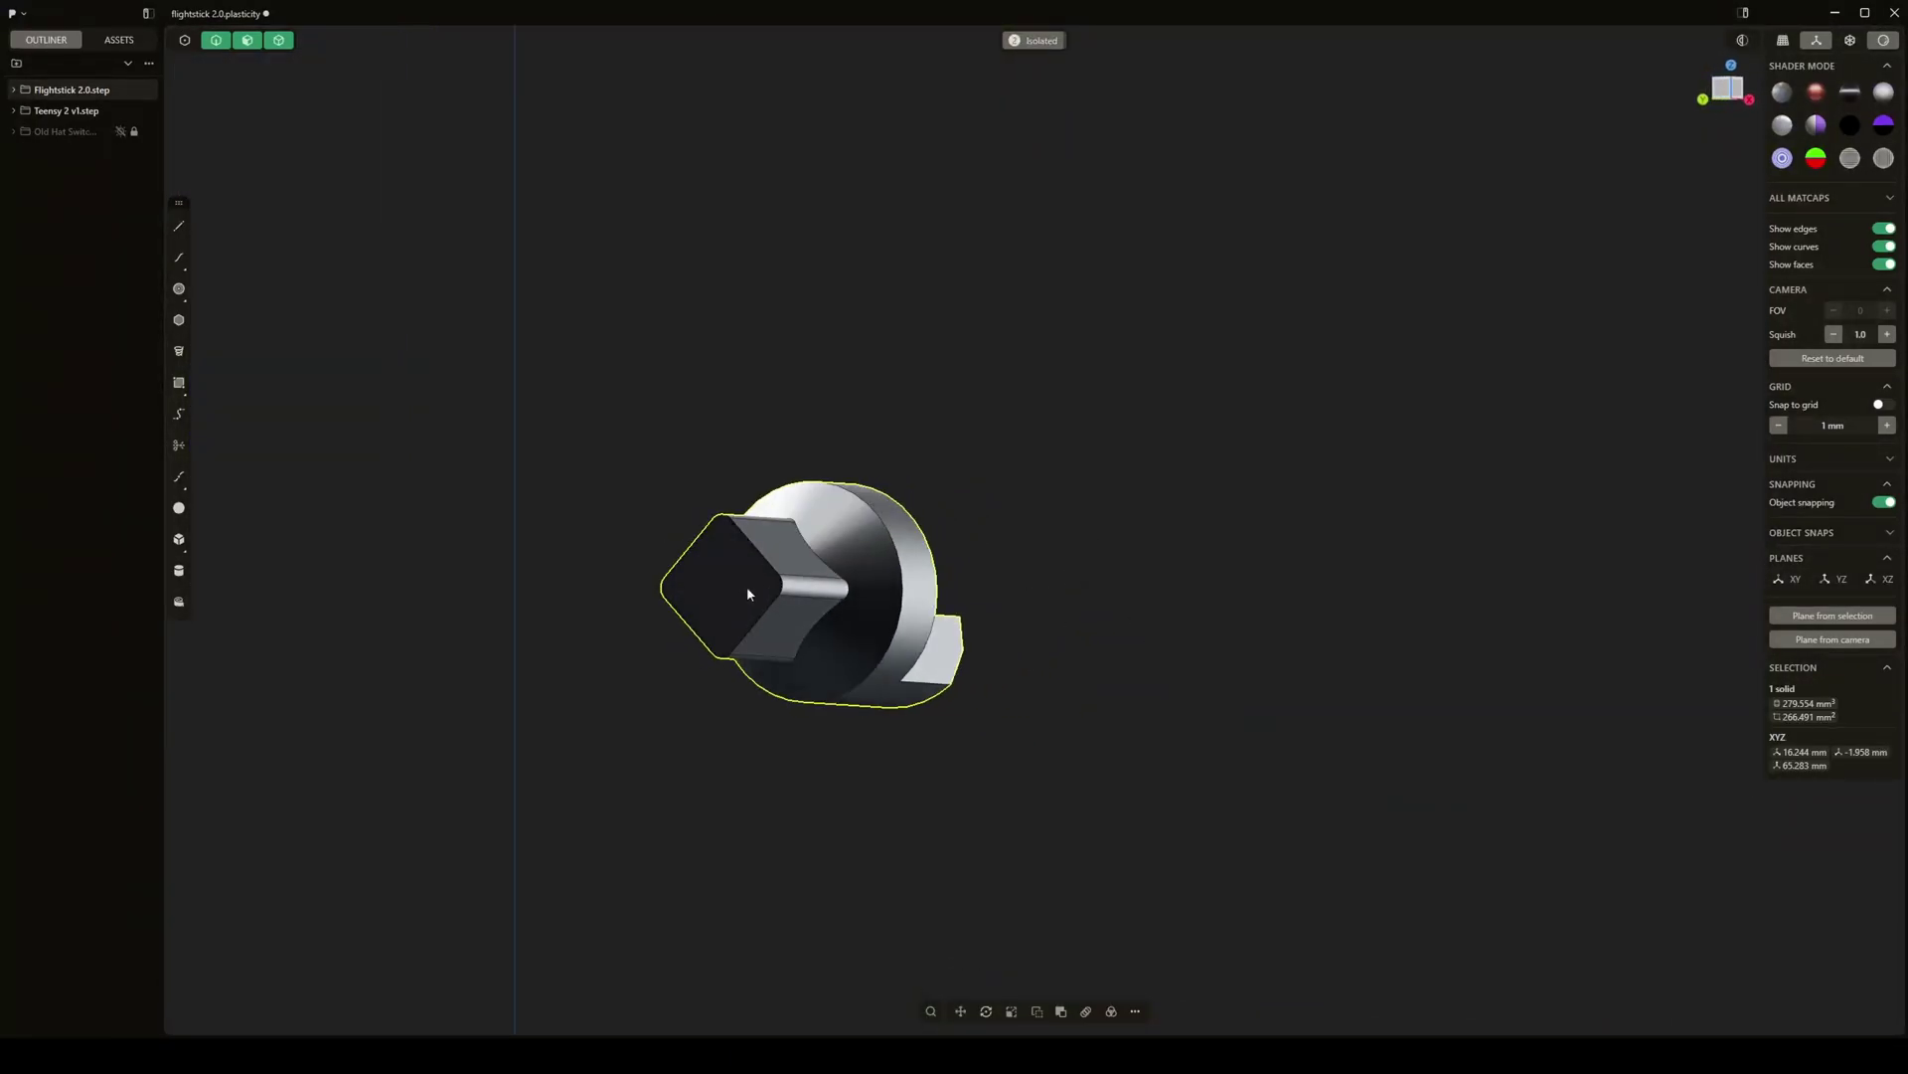
{"action": "left_click", "coordinate": [832, 687]}
{"action": "middle_click_drag", "start_coordinate": [949, 646], "coordinate": [823, 660]}
{"action": "key", "text": "slash"}
Inspect the square socket in the isolated shaft's flat side, and restore the full gimbal view
{"action": "middle_click_drag", "start_coordinate": [1256, 596], "coordinate": [1181, 499]}
{"action": "left_click", "coordinate": [978, 642]}
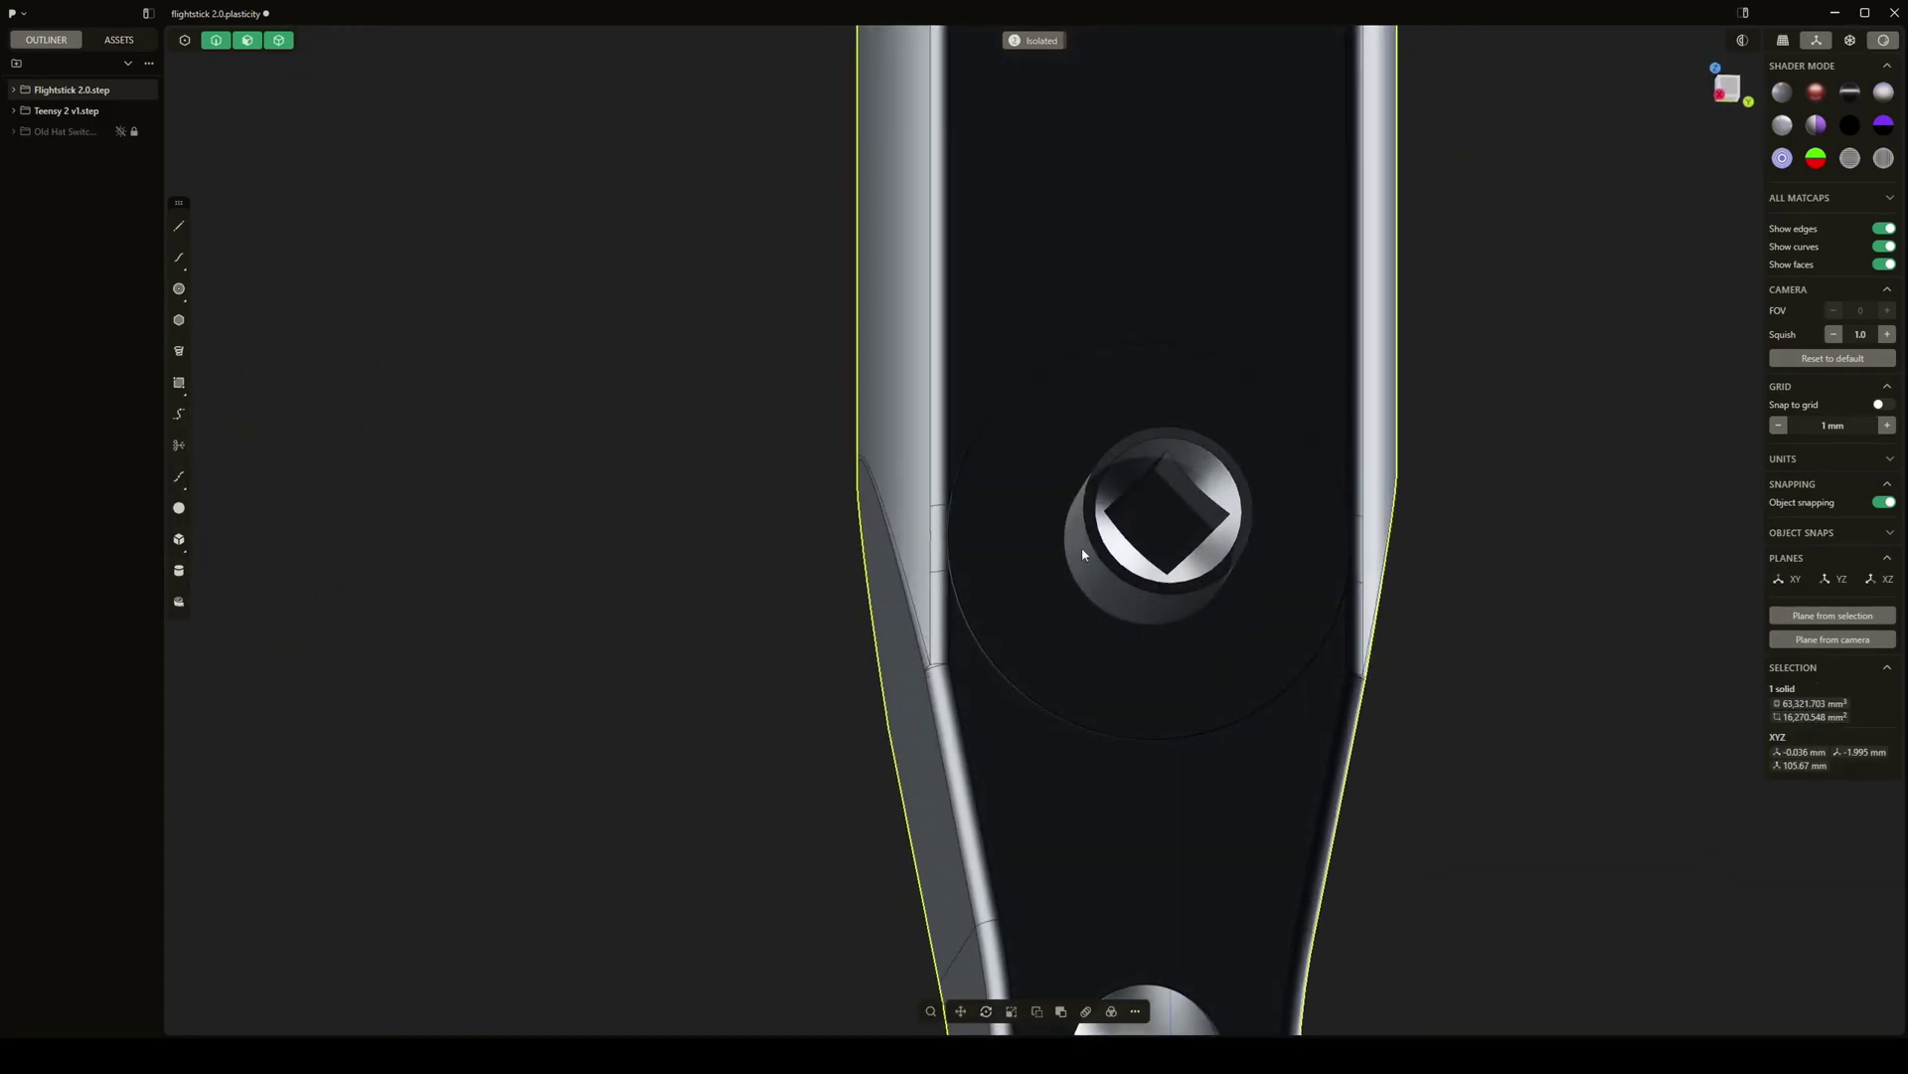
{"action": "middle_click_drag", "start_coordinate": [1086, 672], "coordinate": [1012, 731]}
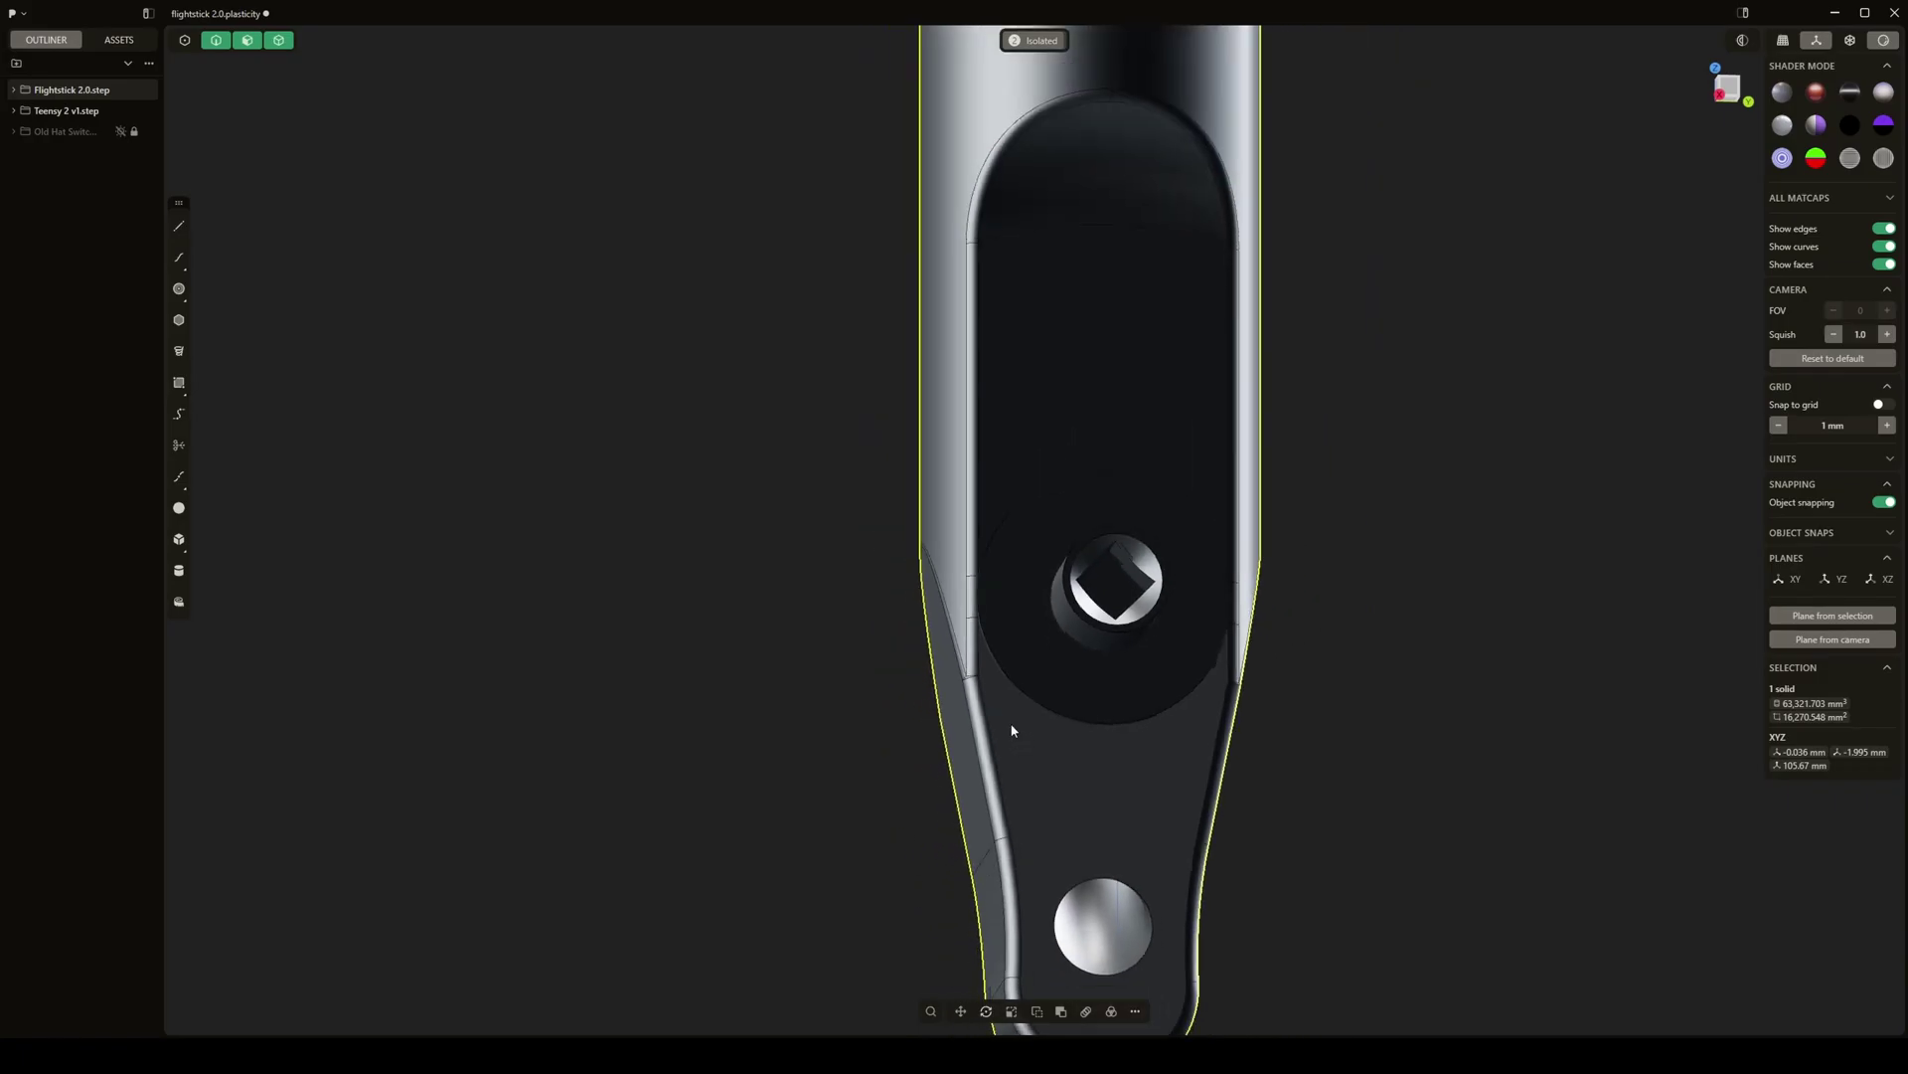
{"action": "left_click", "coordinate": [882, 790]}
{"action": "mouse_move", "coordinate": [882, 790]}
{"action": "middle_mouse_down"}
{"action": "mouse_move", "coordinate": [920, 767]}
{"action": "mouse_move", "coordinate": [909, 792]}
{"action": "middle_mouse_up"}
{"action": "key", "text": "slash"}
Examine the whole gimbal from the front, including the two end brackets that carry it
{"action": "scroll", "coordinate": [909, 791], "scroll_direction": "down", "scroll_amount": 4}
{"action": "middle_click_drag", "start_coordinate": [1122, 728], "coordinate": [1077, 467]}
{"action": "scroll", "coordinate": [1217, 791], "scroll_direction": "up", "scroll_amount": 3}
{"action": "scroll", "coordinate": [1219, 622], "scroll_direction": "down", "scroll_amount": 5}
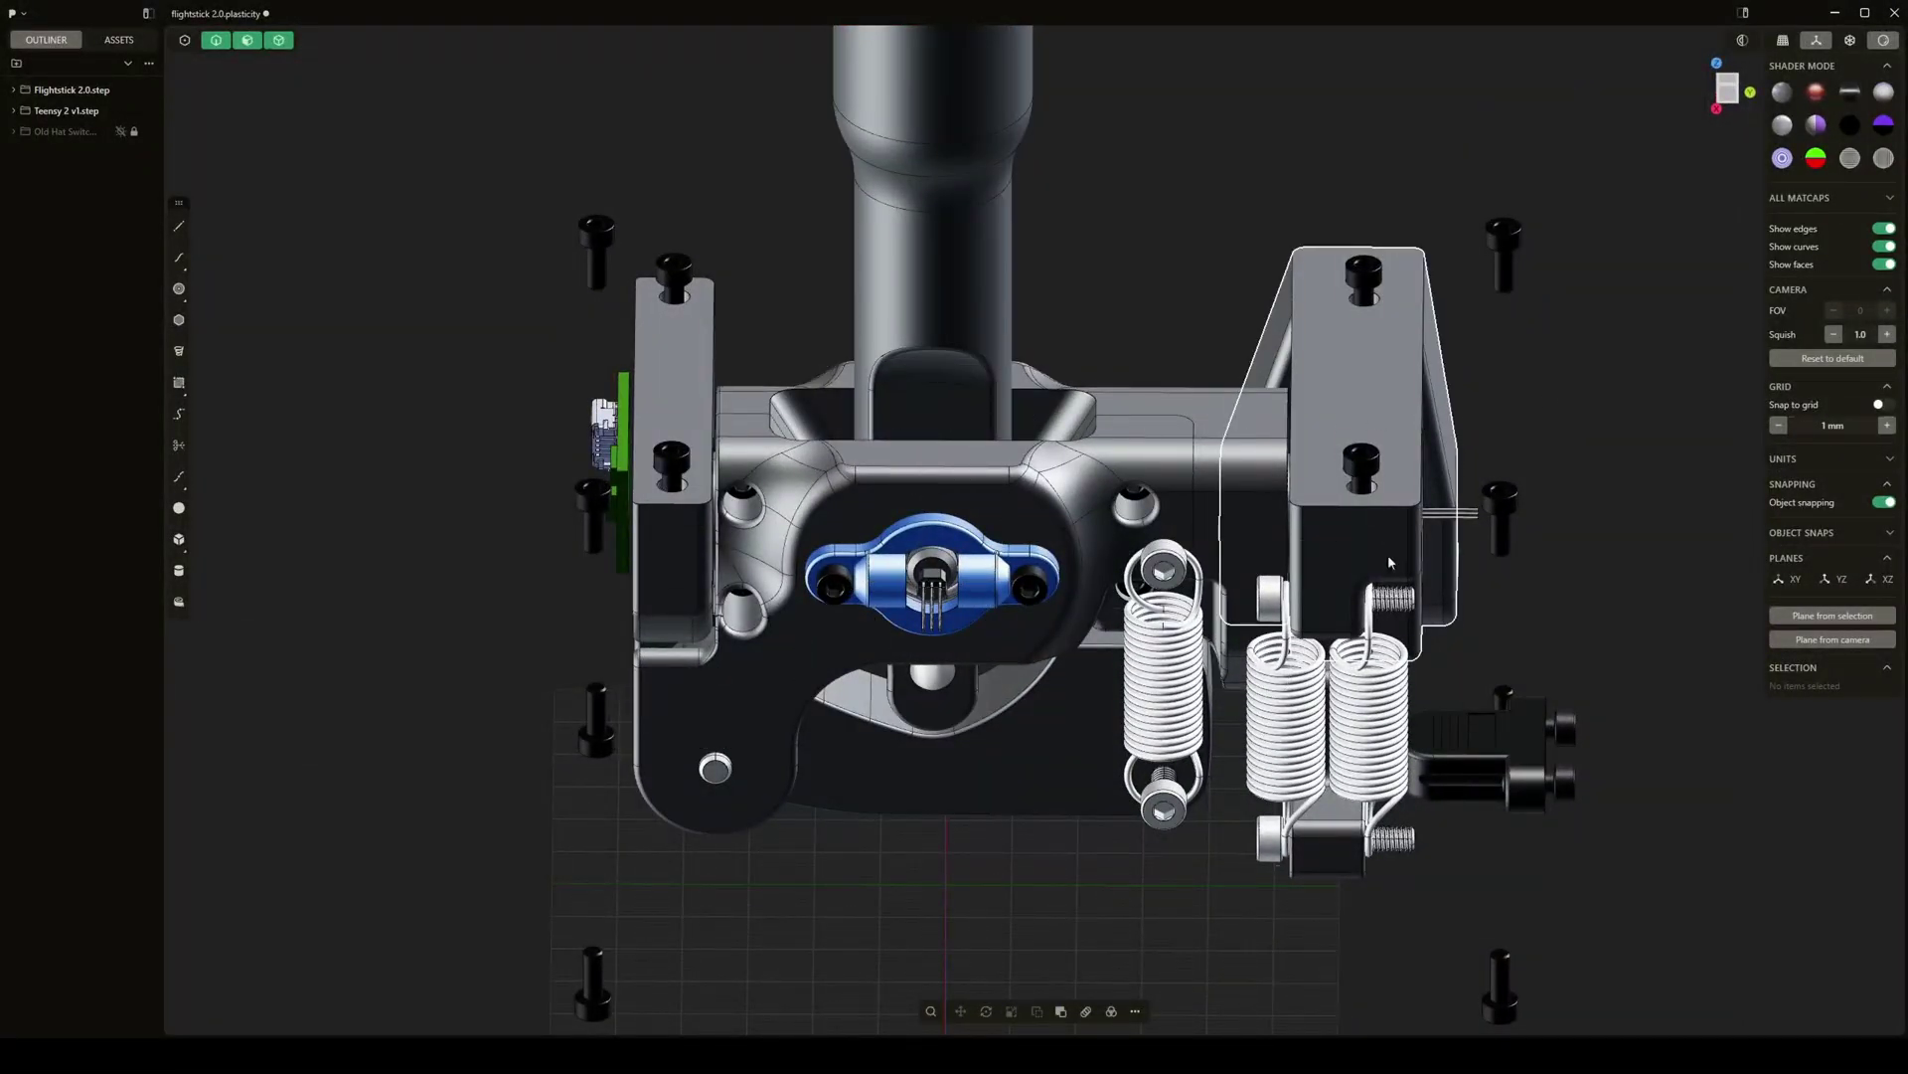
{"action": "middle_click_drag", "start_coordinate": [1385, 581], "coordinate": [1512, 518]}
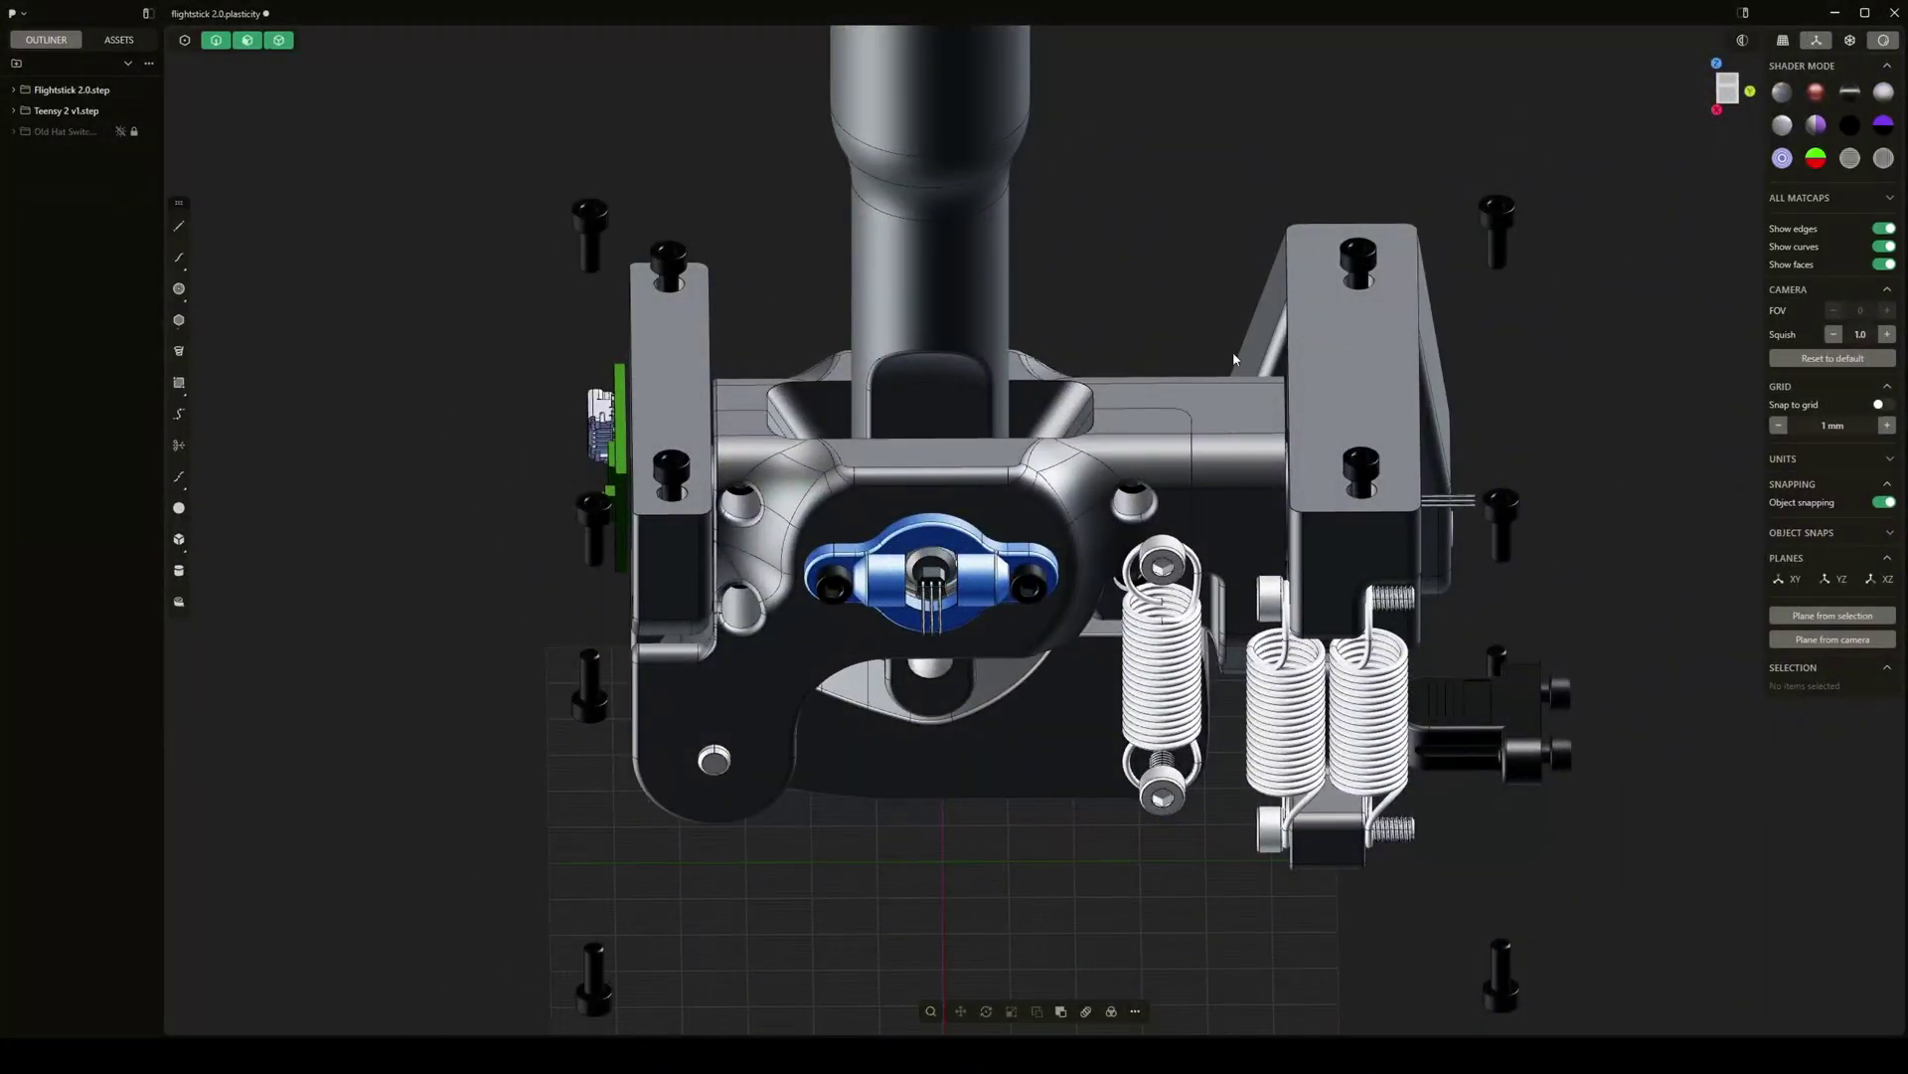
{"action": "middle_click_drag", "start_coordinate": [1180, 445], "coordinate": [941, 538]}
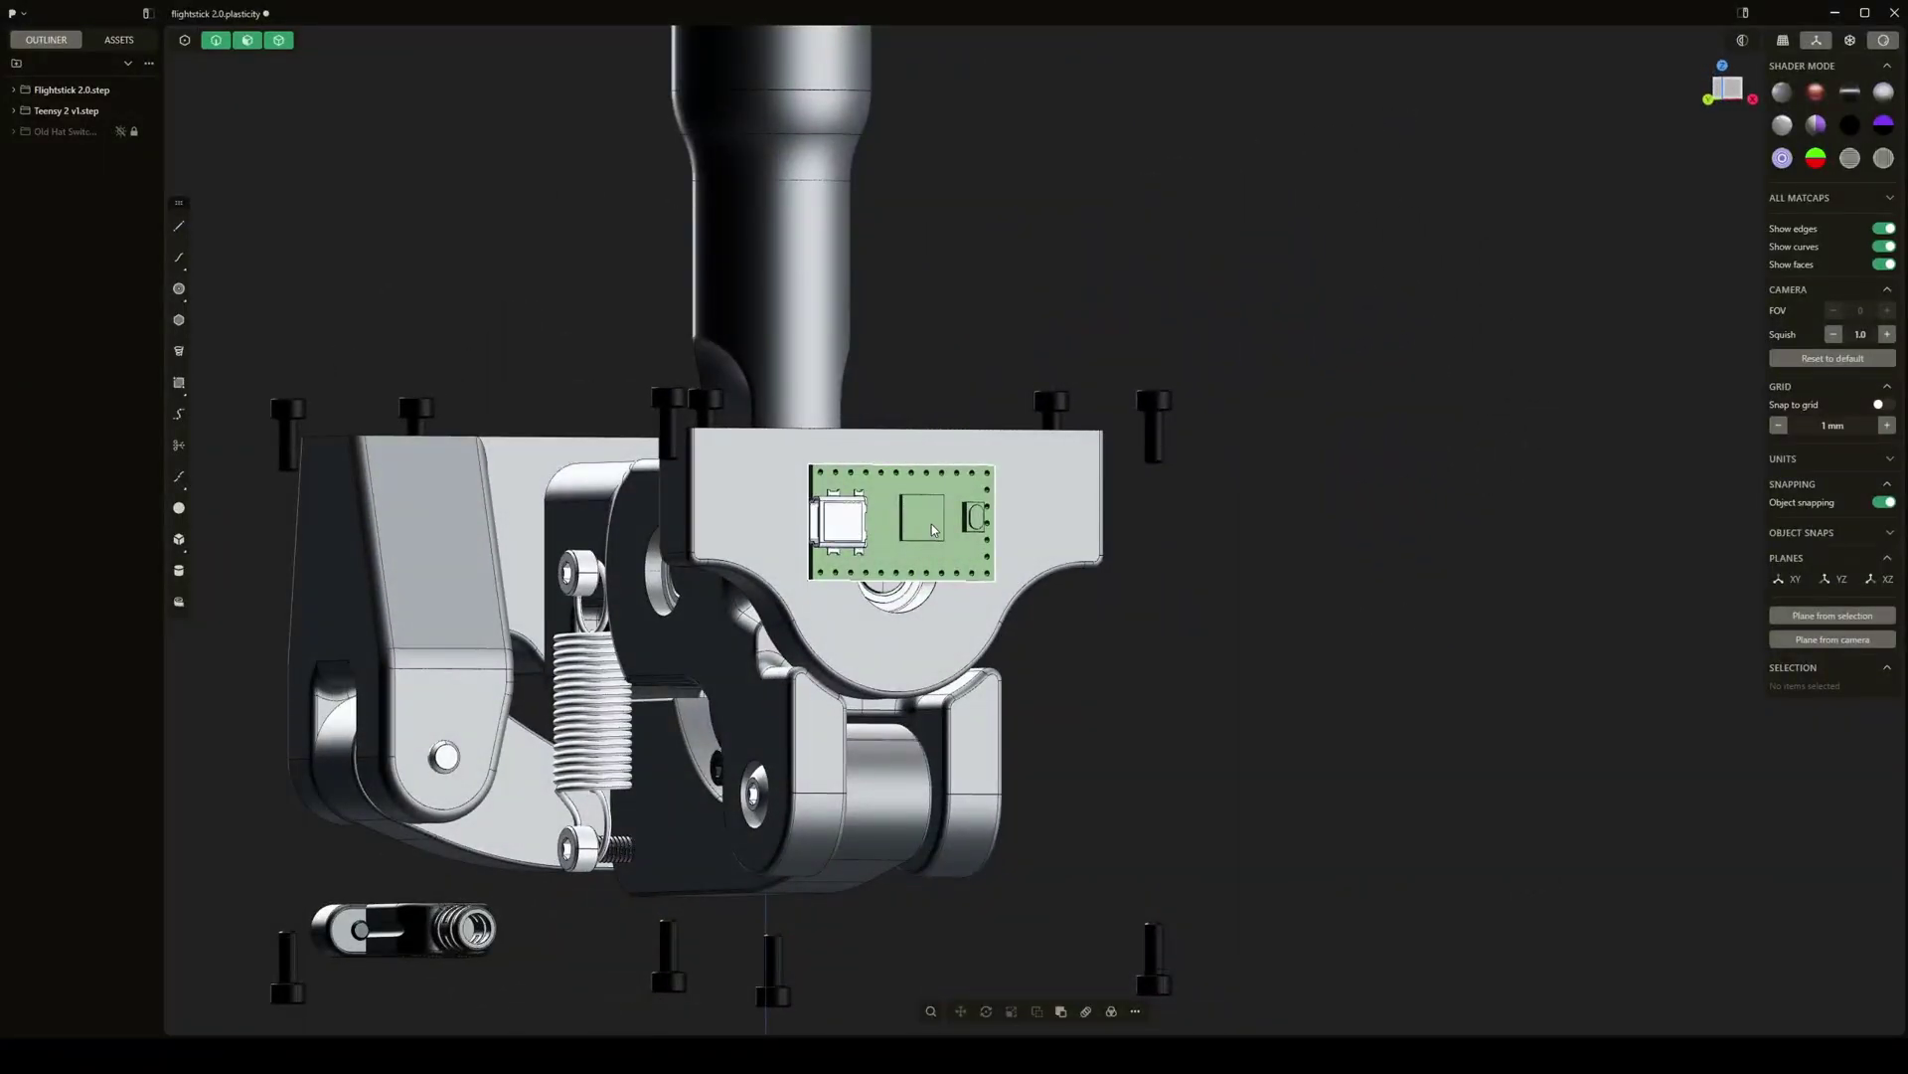
Examine the green microcontroller board mounted on the outer face of the smaller end bracket
{"action": "middle_click_drag", "start_coordinate": [915, 525], "coordinate": [869, 738]}
{"action": "middle_click_drag", "start_coordinate": [956, 813], "coordinate": [1019, 890]}
{"action": "scroll", "coordinate": [1083, 398], "scroll_direction": "up", "scroll_amount": 3}
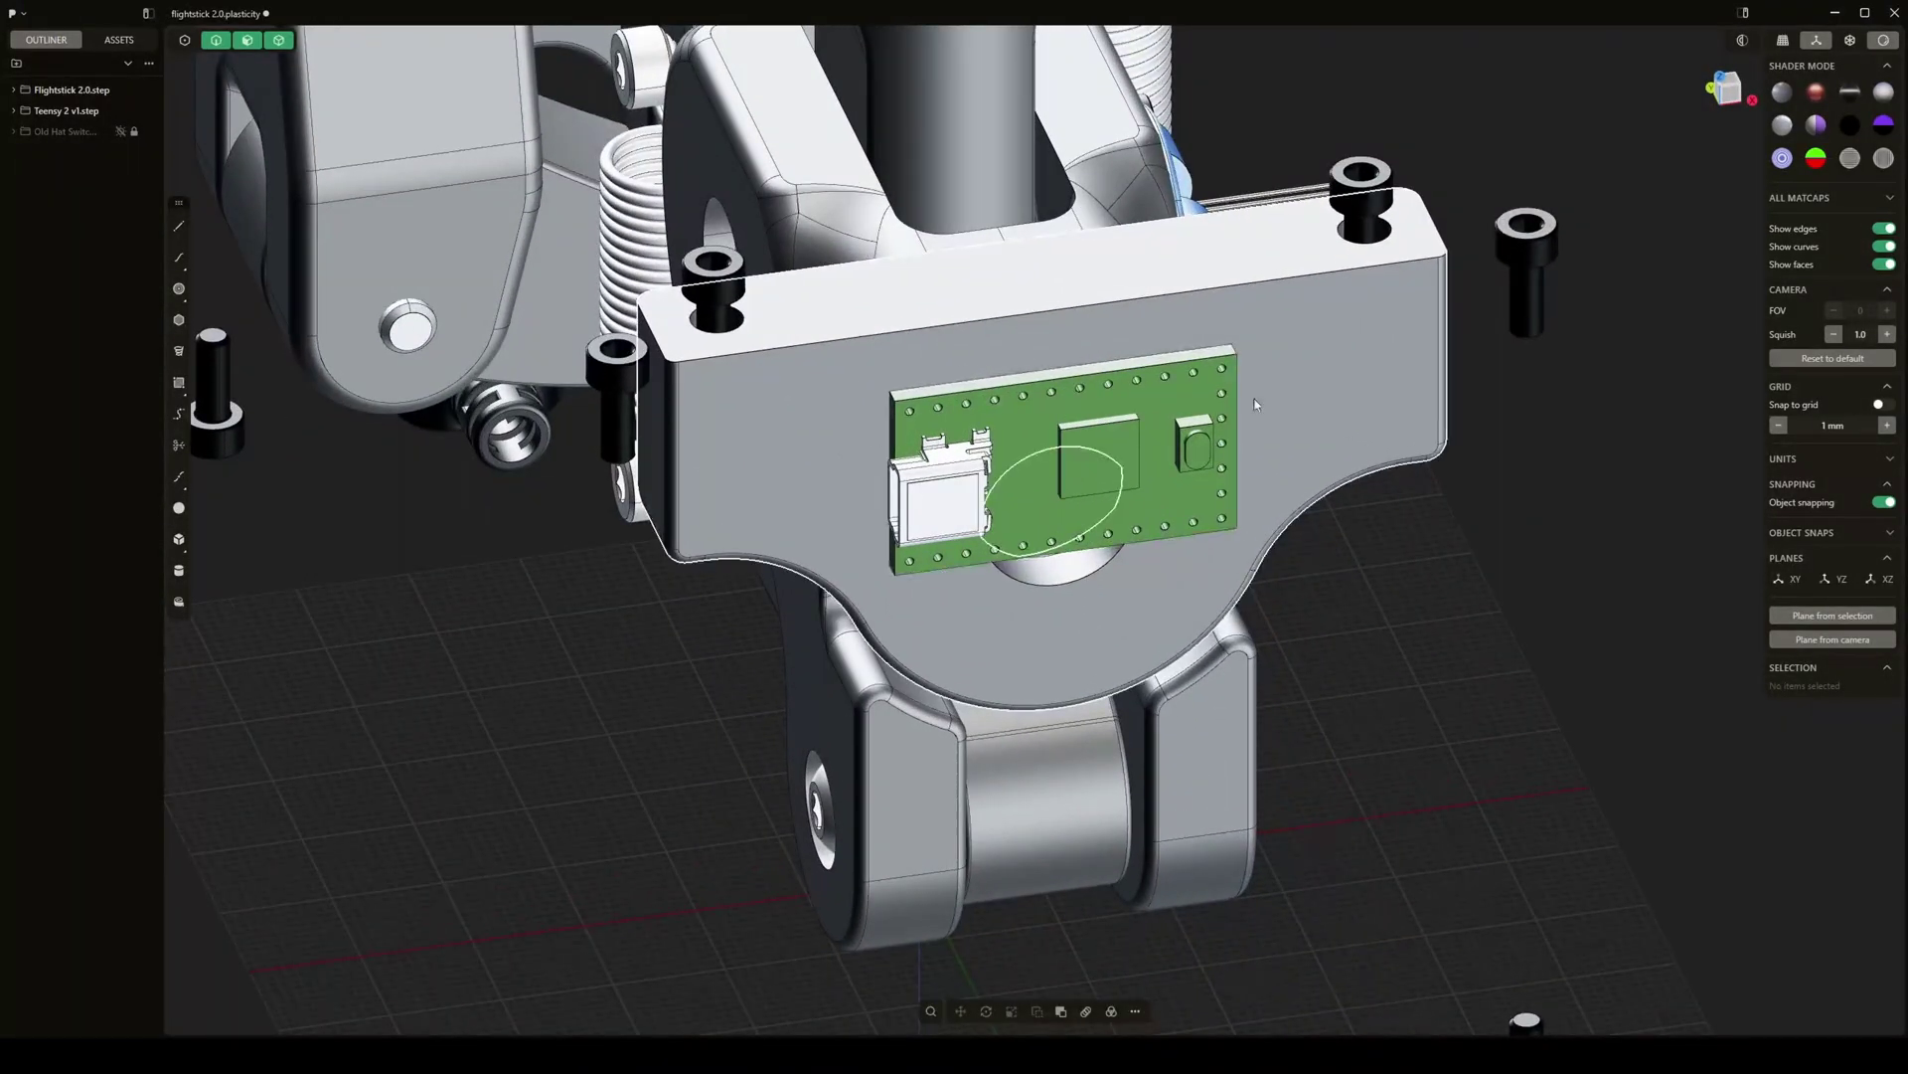
{"action": "middle_click_drag", "start_coordinate": [1118, 492], "coordinate": [1394, 740]}
{"action": "middle_click_drag", "start_coordinate": [1379, 891], "coordinate": [1129, 593]}
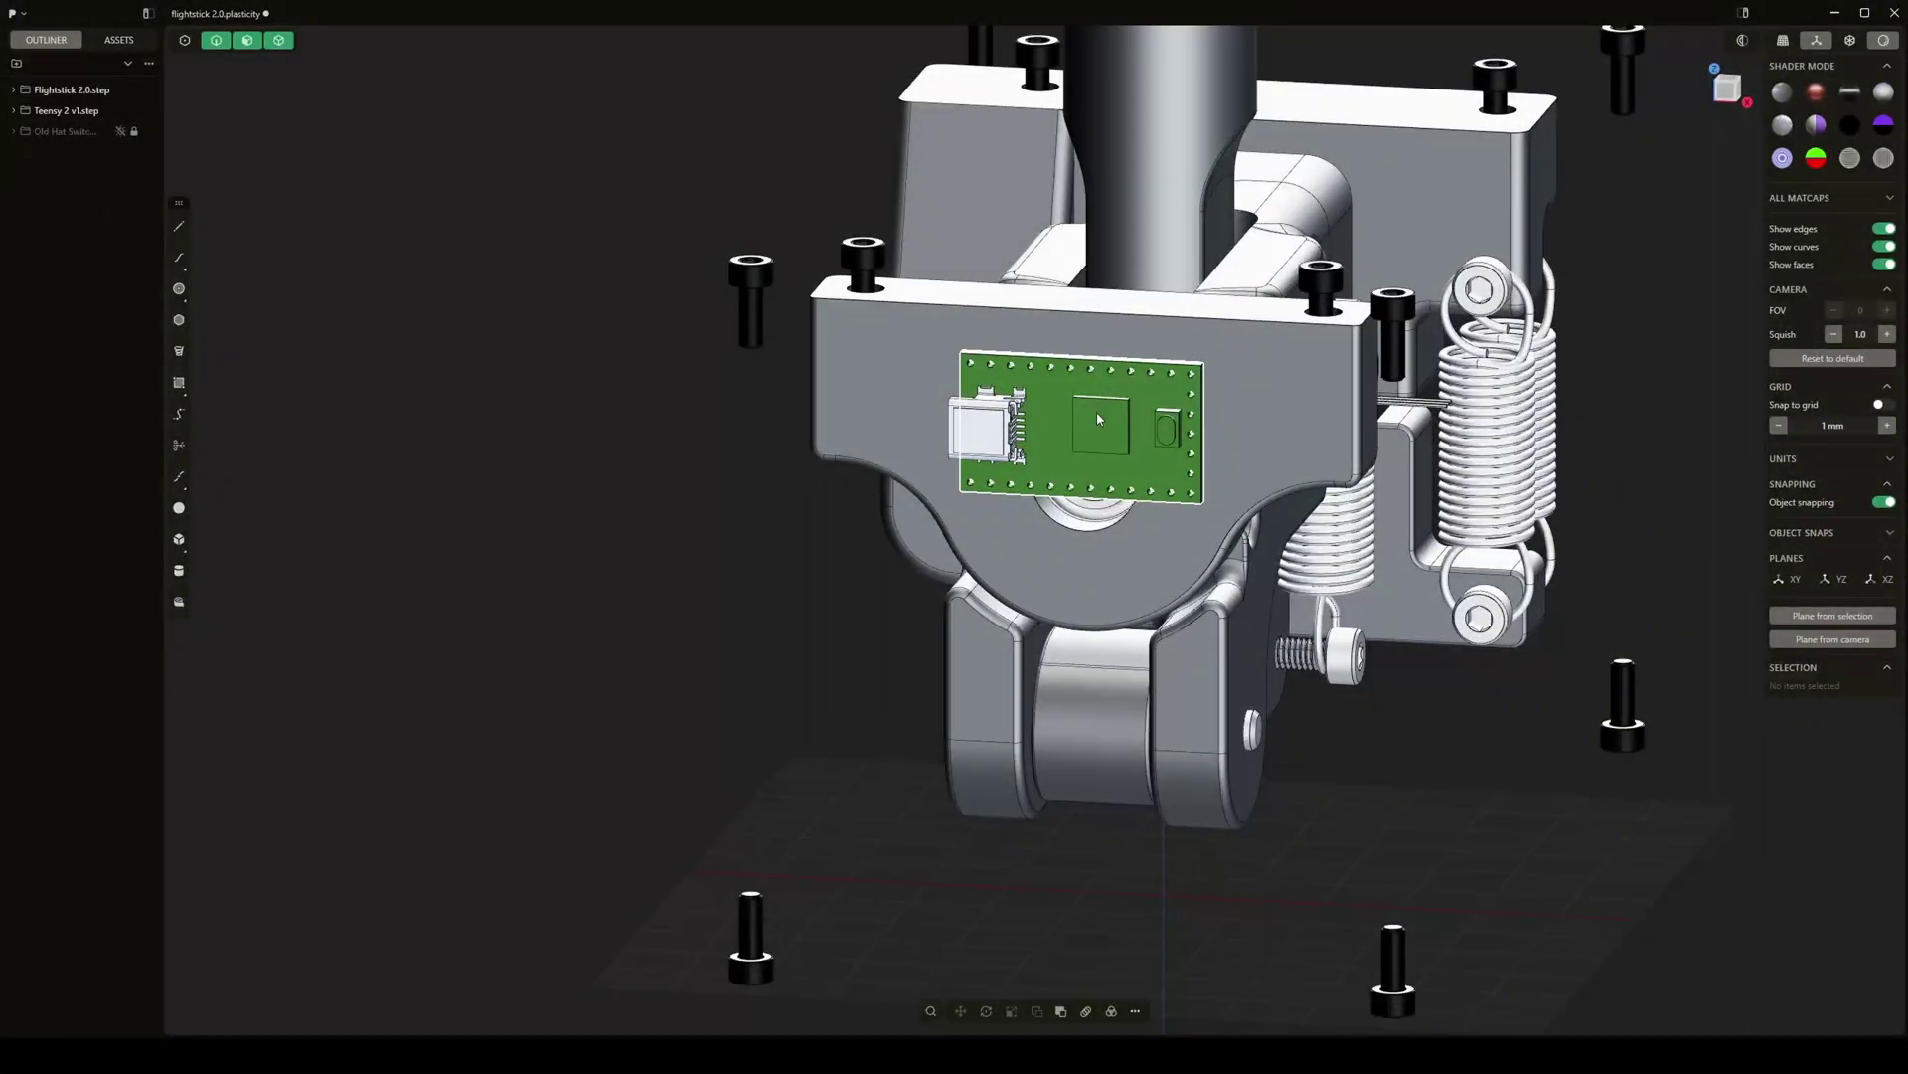
{"action": "middle_click_drag", "start_coordinate": [1099, 418], "coordinate": [993, 470]}
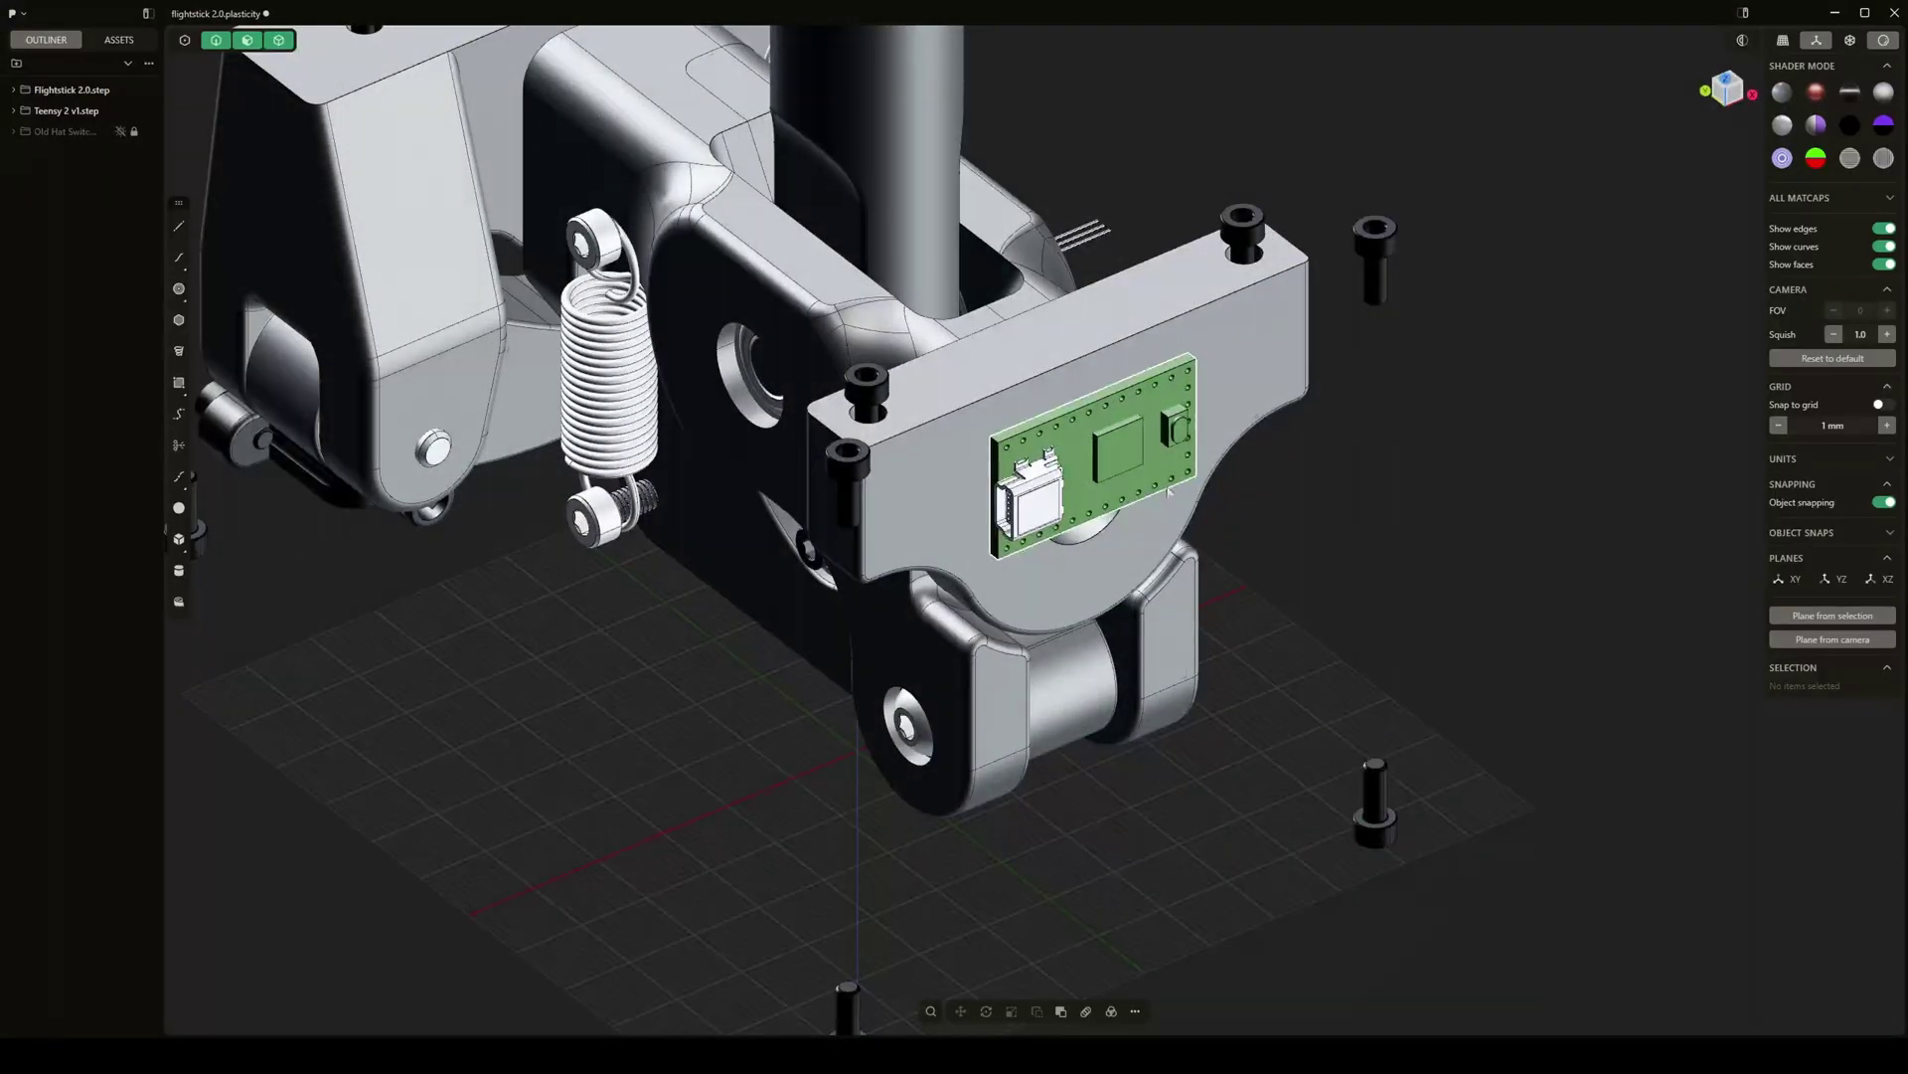
{"action": "middle_click_drag", "start_coordinate": [1233, 507], "coordinate": [1391, 691]}
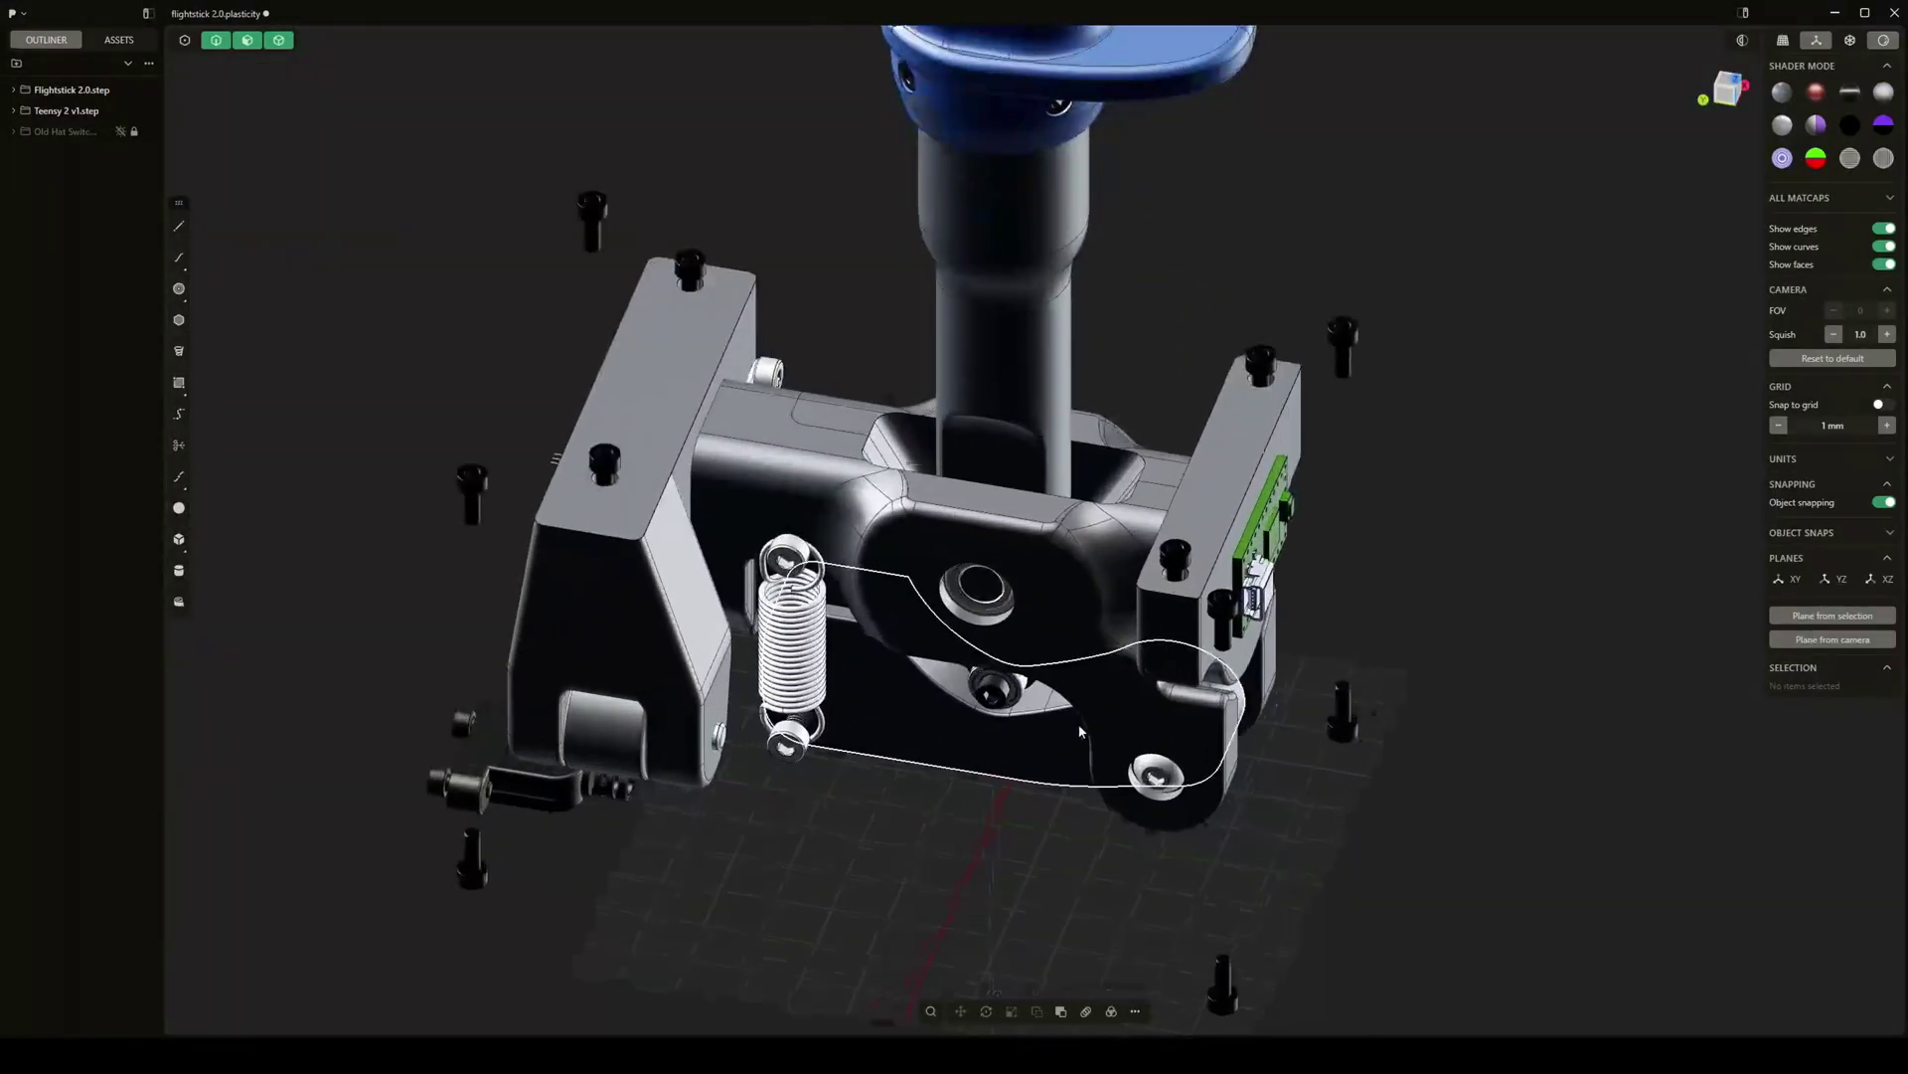
Examine the complete gimbal assembly and shaft from the sides, the board end and the sensor end
{"action": "middle_click_drag", "start_coordinate": [1087, 731], "coordinate": [792, 651]}
{"action": "middle_click_drag", "start_coordinate": [1481, 675], "coordinate": [1087, 706], "text": "shift"}
{"action": "scroll", "coordinate": [1471, 752], "scroll_direction": "up", "scroll_amount": 4}
{"action": "middle_click_drag", "start_coordinate": [1471, 752], "coordinate": [974, 797]}
{"action": "middle_click_drag", "start_coordinate": [1282, 756], "coordinate": [1099, 841], "text": "shift"}
{"action": "middle_click_drag", "start_coordinate": [1111, 510], "coordinate": [1189, 353]}
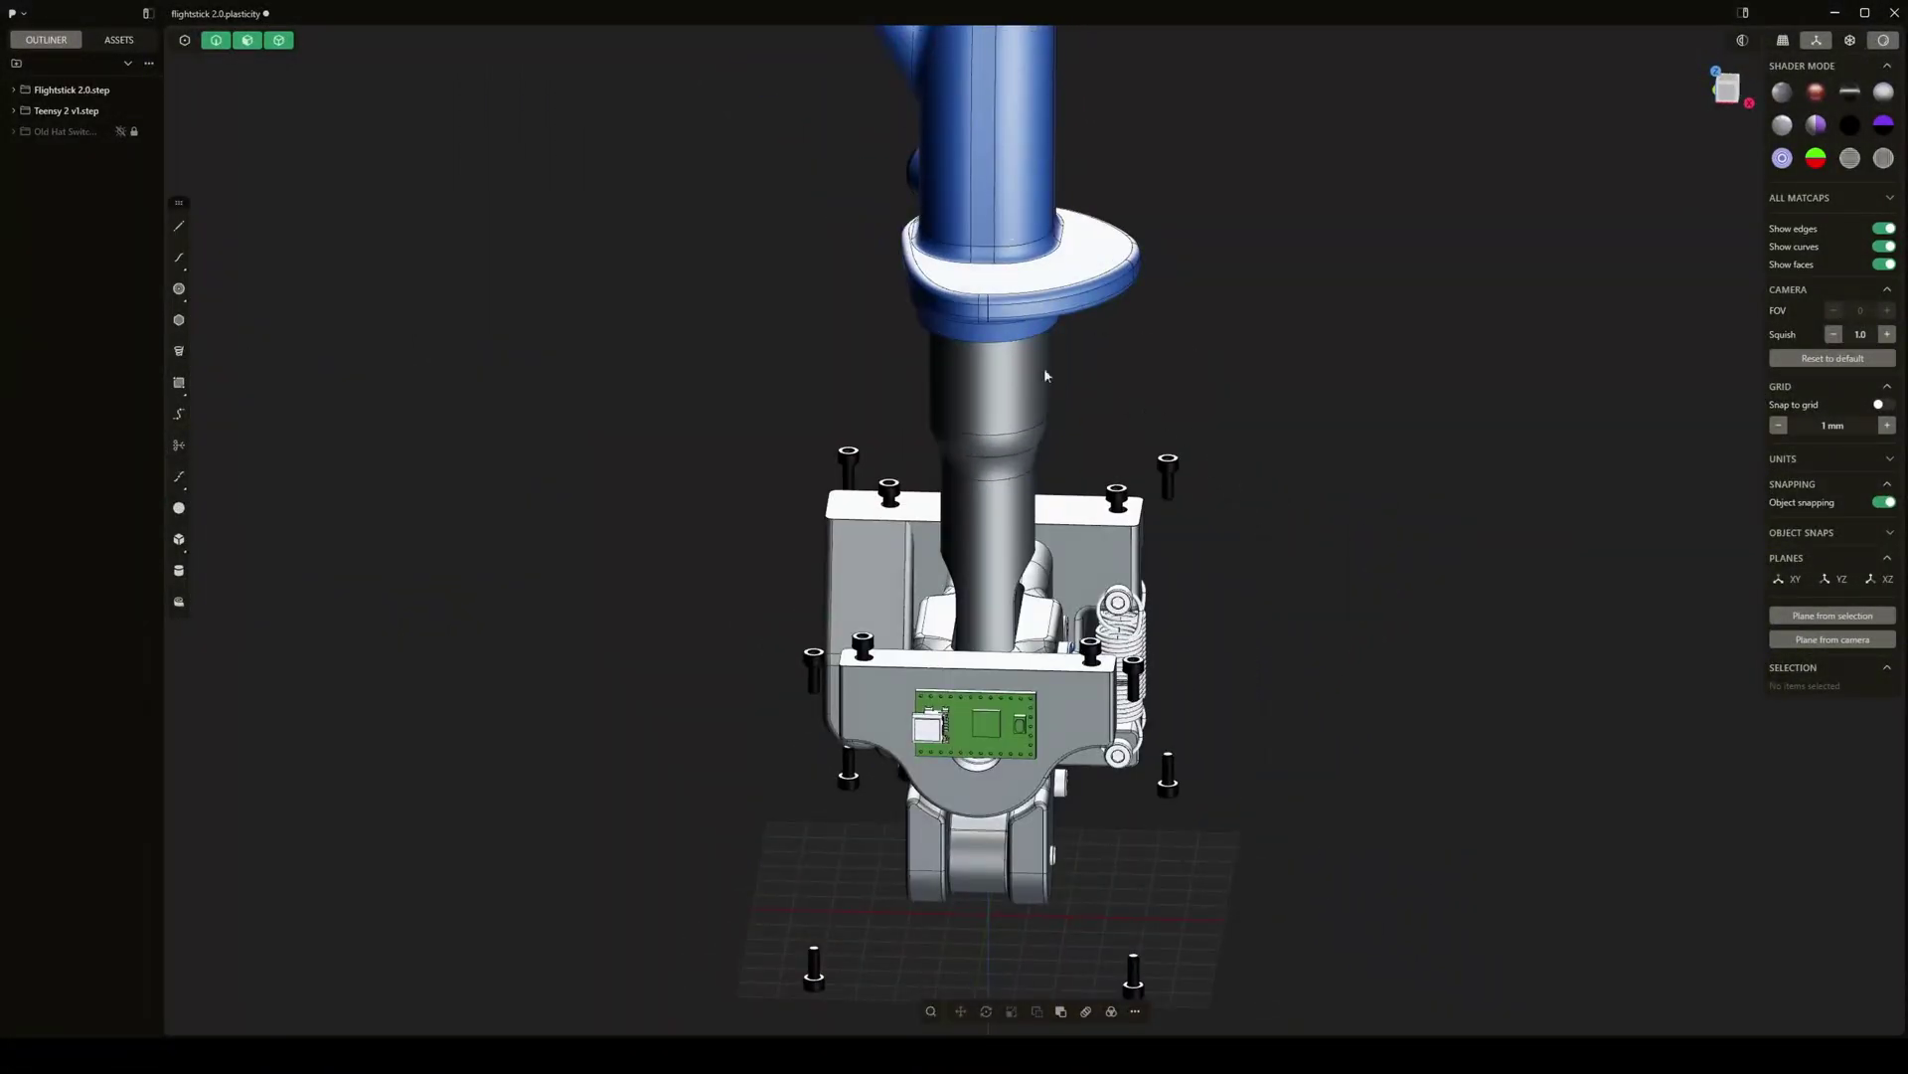
{"action": "middle_click_drag", "start_coordinate": [1159, 665], "coordinate": [1087, 668]}
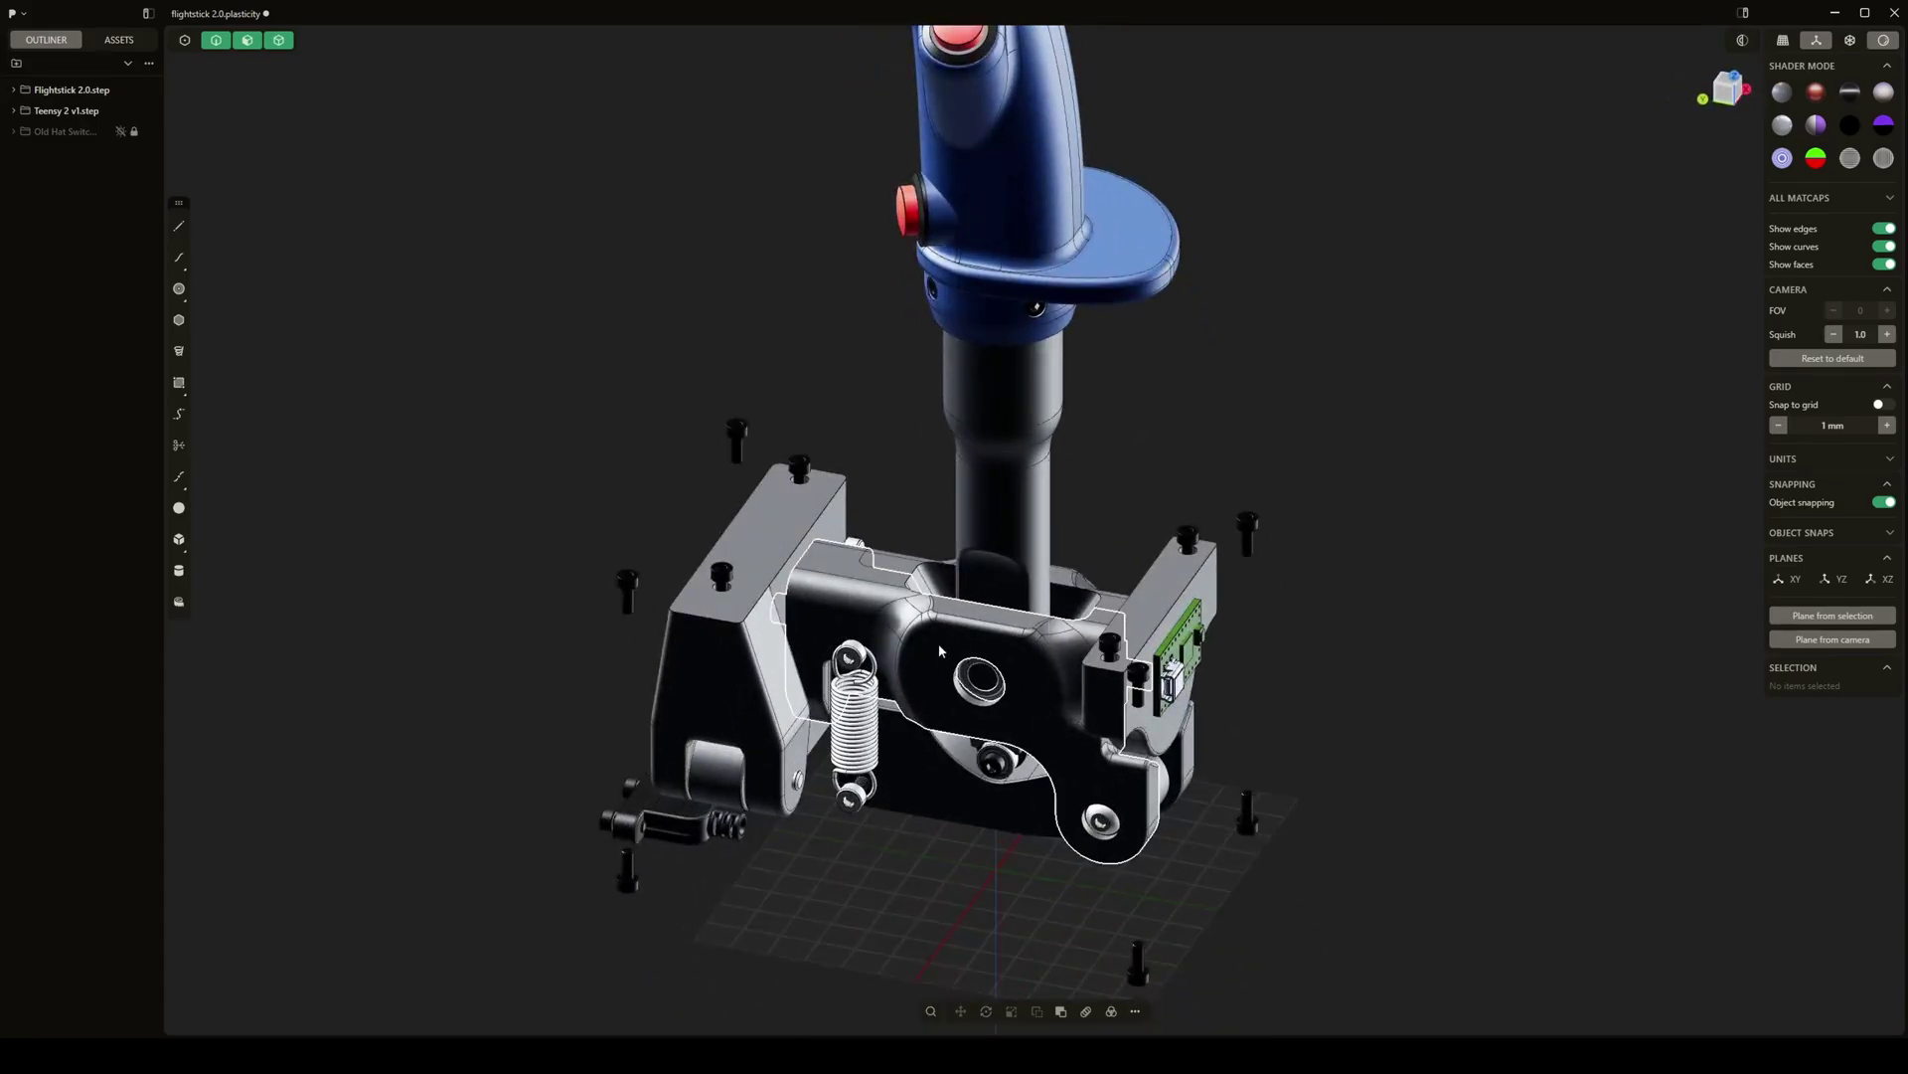
{"action": "middle_click_drag", "start_coordinate": [731, 642], "coordinate": [622, 760]}
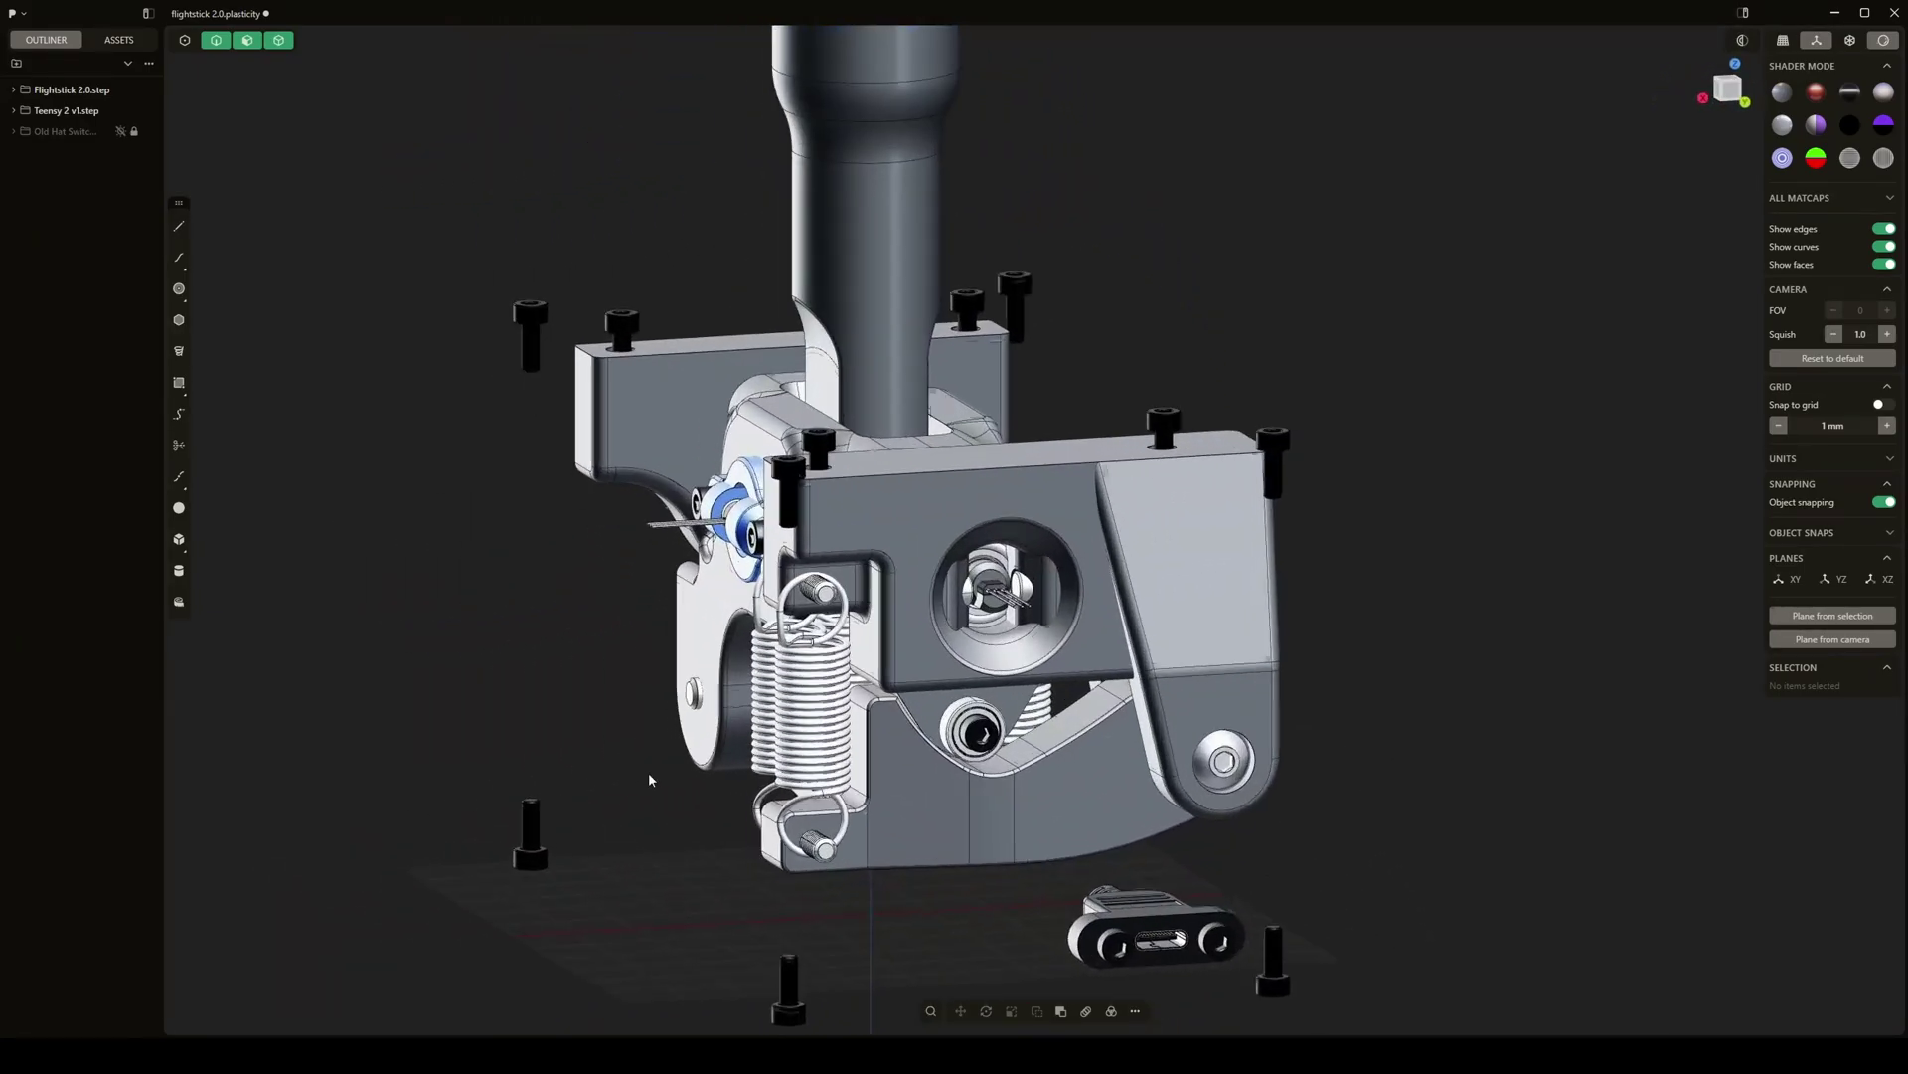
Examine the cam arm, its return spring and the roller at the shaft's lower end up close
{"action": "scroll", "coordinate": [707, 757], "scroll_direction": "up", "scroll_amount": 3}
{"action": "middle_click_drag", "start_coordinate": [740, 757], "coordinate": [1138, 724]}
{"action": "scroll", "coordinate": [1069, 702], "scroll_direction": "down", "scroll_amount": 10}
{"action": "middle_click_drag", "start_coordinate": [996, 479], "coordinate": [1138, 497]}
{"action": "scroll", "coordinate": [924, 747], "scroll_direction": "up", "scroll_amount": 5}
{"action": "middle_click_drag", "start_coordinate": [941, 736], "coordinate": [1029, 564]}
{"action": "scroll", "coordinate": [1019, 637], "scroll_direction": "up", "scroll_amount": 8}
{"action": "middle_click_drag", "start_coordinate": [1018, 637], "coordinate": [857, 694]}
{"action": "scroll", "coordinate": [945, 712], "scroll_direction": "up", "scroll_amount": 5}
{"action": "scroll", "coordinate": [945, 713], "scroll_direction": "up", "scroll_amount": 3}
Turn off render mode and examine the roller bearing seated in the curved notch of the cam arm
{"action": "left_click", "coordinate": [1888, 42]}
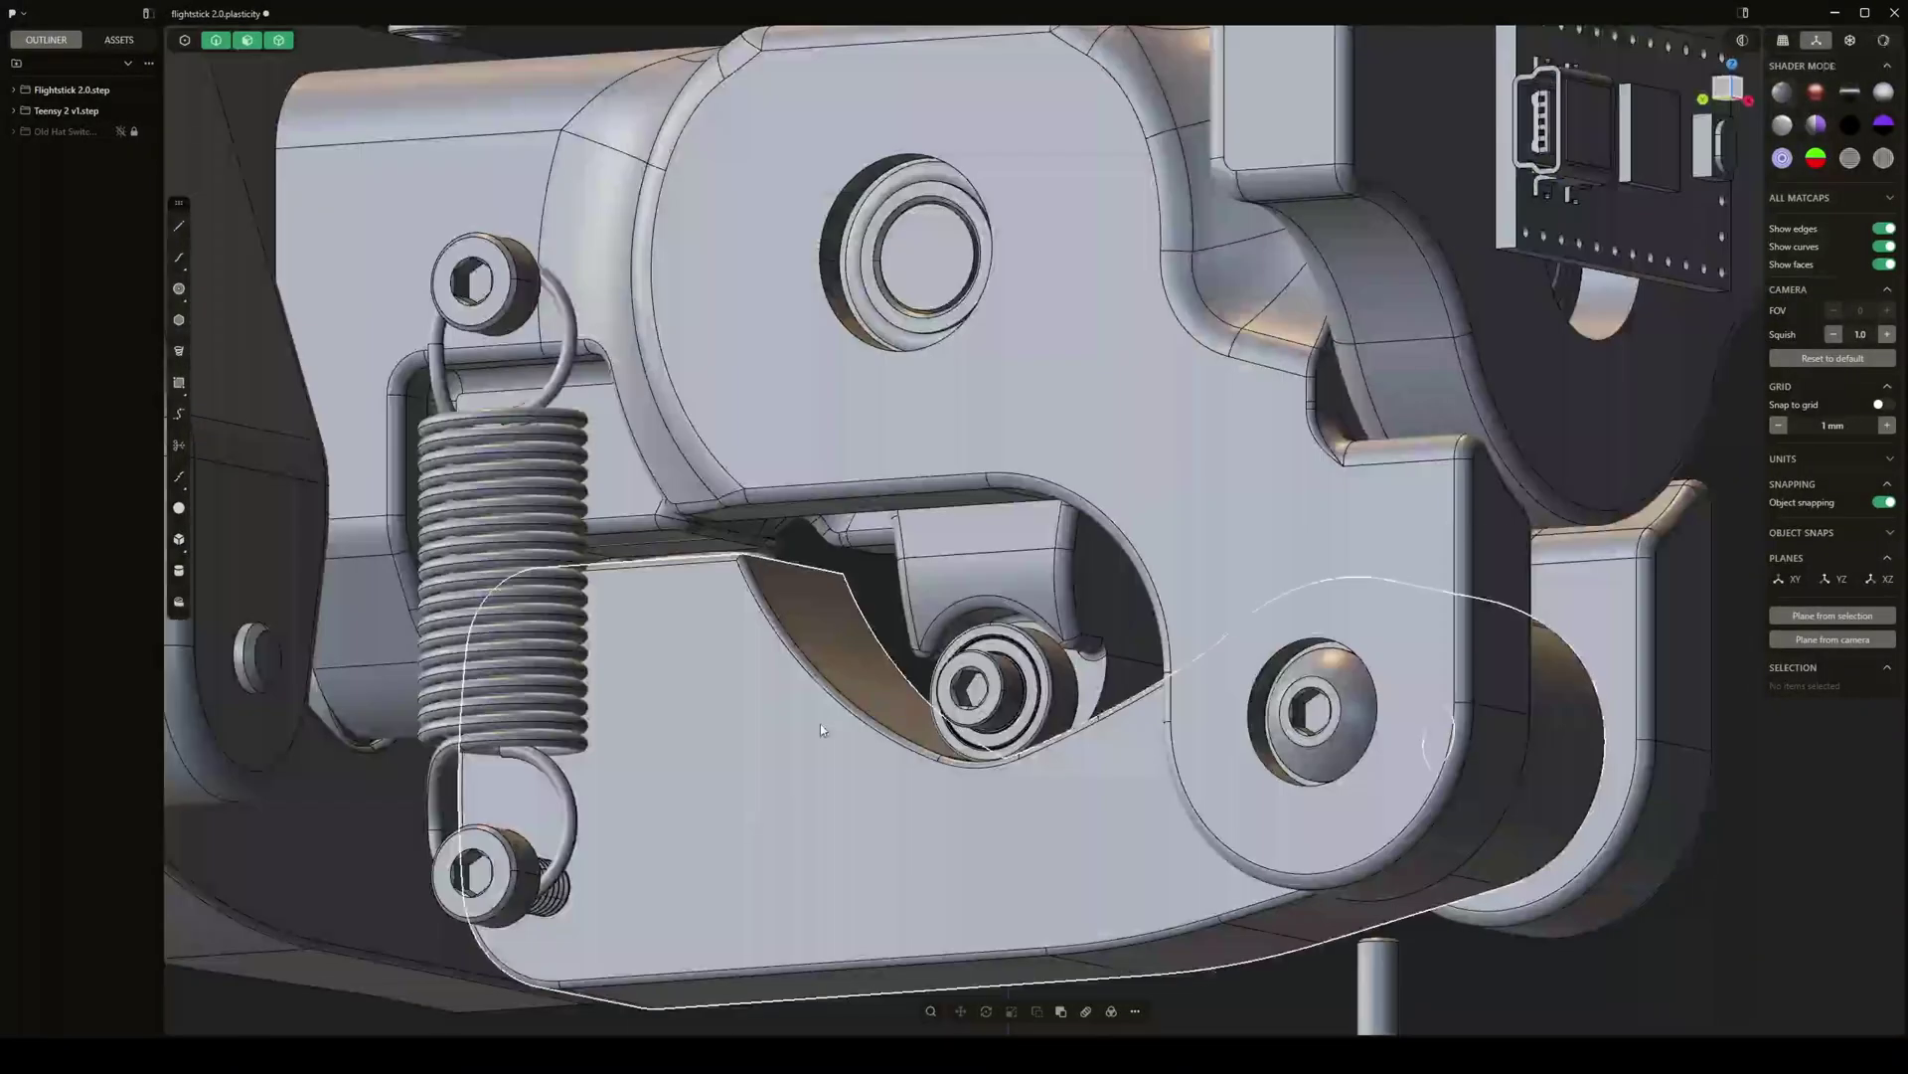
{"action": "mouse_move", "coordinate": [994, 636]}
{"action": "middle_mouse_down"}
{"action": "mouse_move", "coordinate": [994, 661]}
{"action": "mouse_move", "coordinate": [1260, 702]}
{"action": "mouse_move", "coordinate": [1337, 750]}
{"action": "mouse_move", "coordinate": [1293, 706]}
{"action": "middle_mouse_up"}
{"action": "left_click", "coordinate": [994, 661]}
{"action": "scroll", "coordinate": [1259, 702], "scroll_direction": "down", "scroll_amount": 3}
{"action": "scroll", "coordinate": [1133, 696], "scroll_direction": "up", "scroll_amount": 4}
{"action": "middle_click_drag", "start_coordinate": [1119, 694], "coordinate": [1129, 754]}
Inspect the shaft in isolation, restore the other parts and clear the selection
{"action": "scroll", "coordinate": [1123, 785], "scroll_direction": "down", "scroll_amount": 3}
{"action": "middle_click_drag", "start_coordinate": [986, 775], "coordinate": [1125, 891], "text": "shift"}
{"action": "scroll", "coordinate": [1126, 889], "scroll_direction": "down", "scroll_amount": 3}
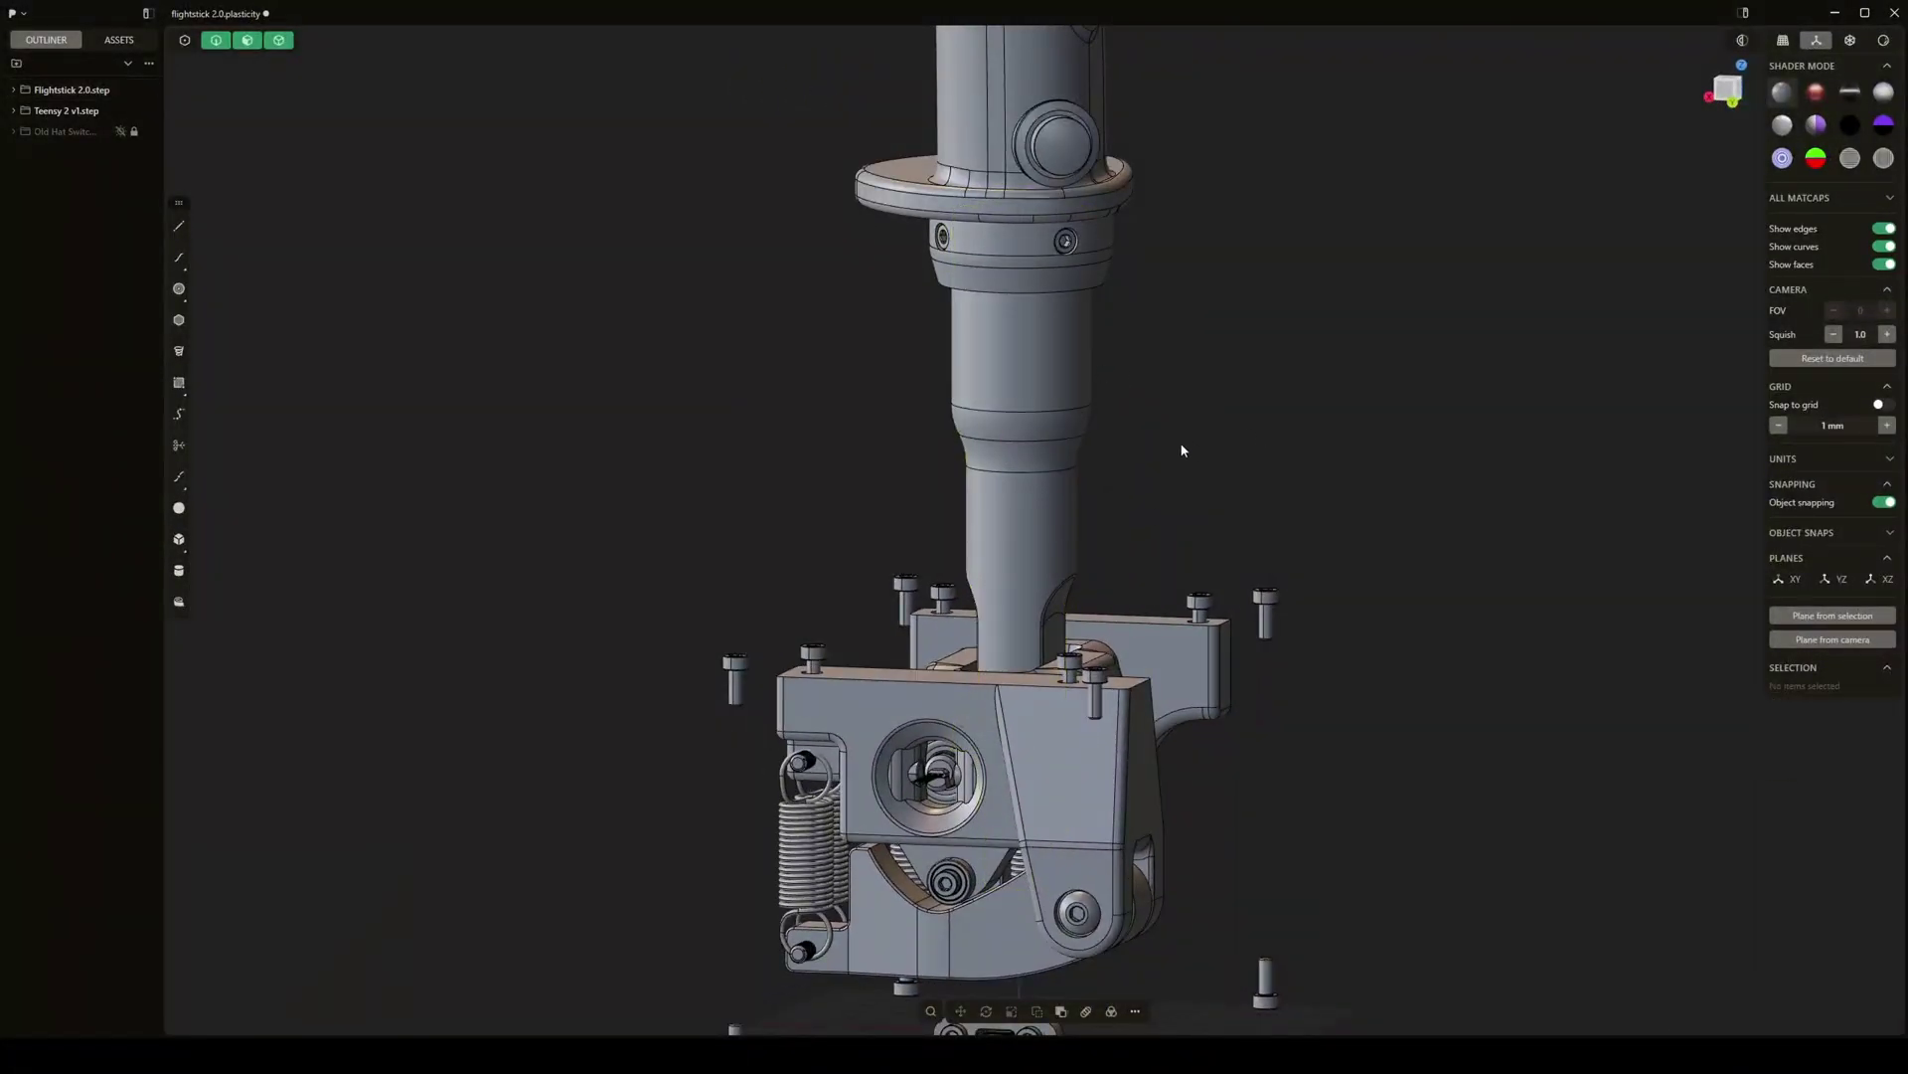
{"action": "key", "text": "slash"}
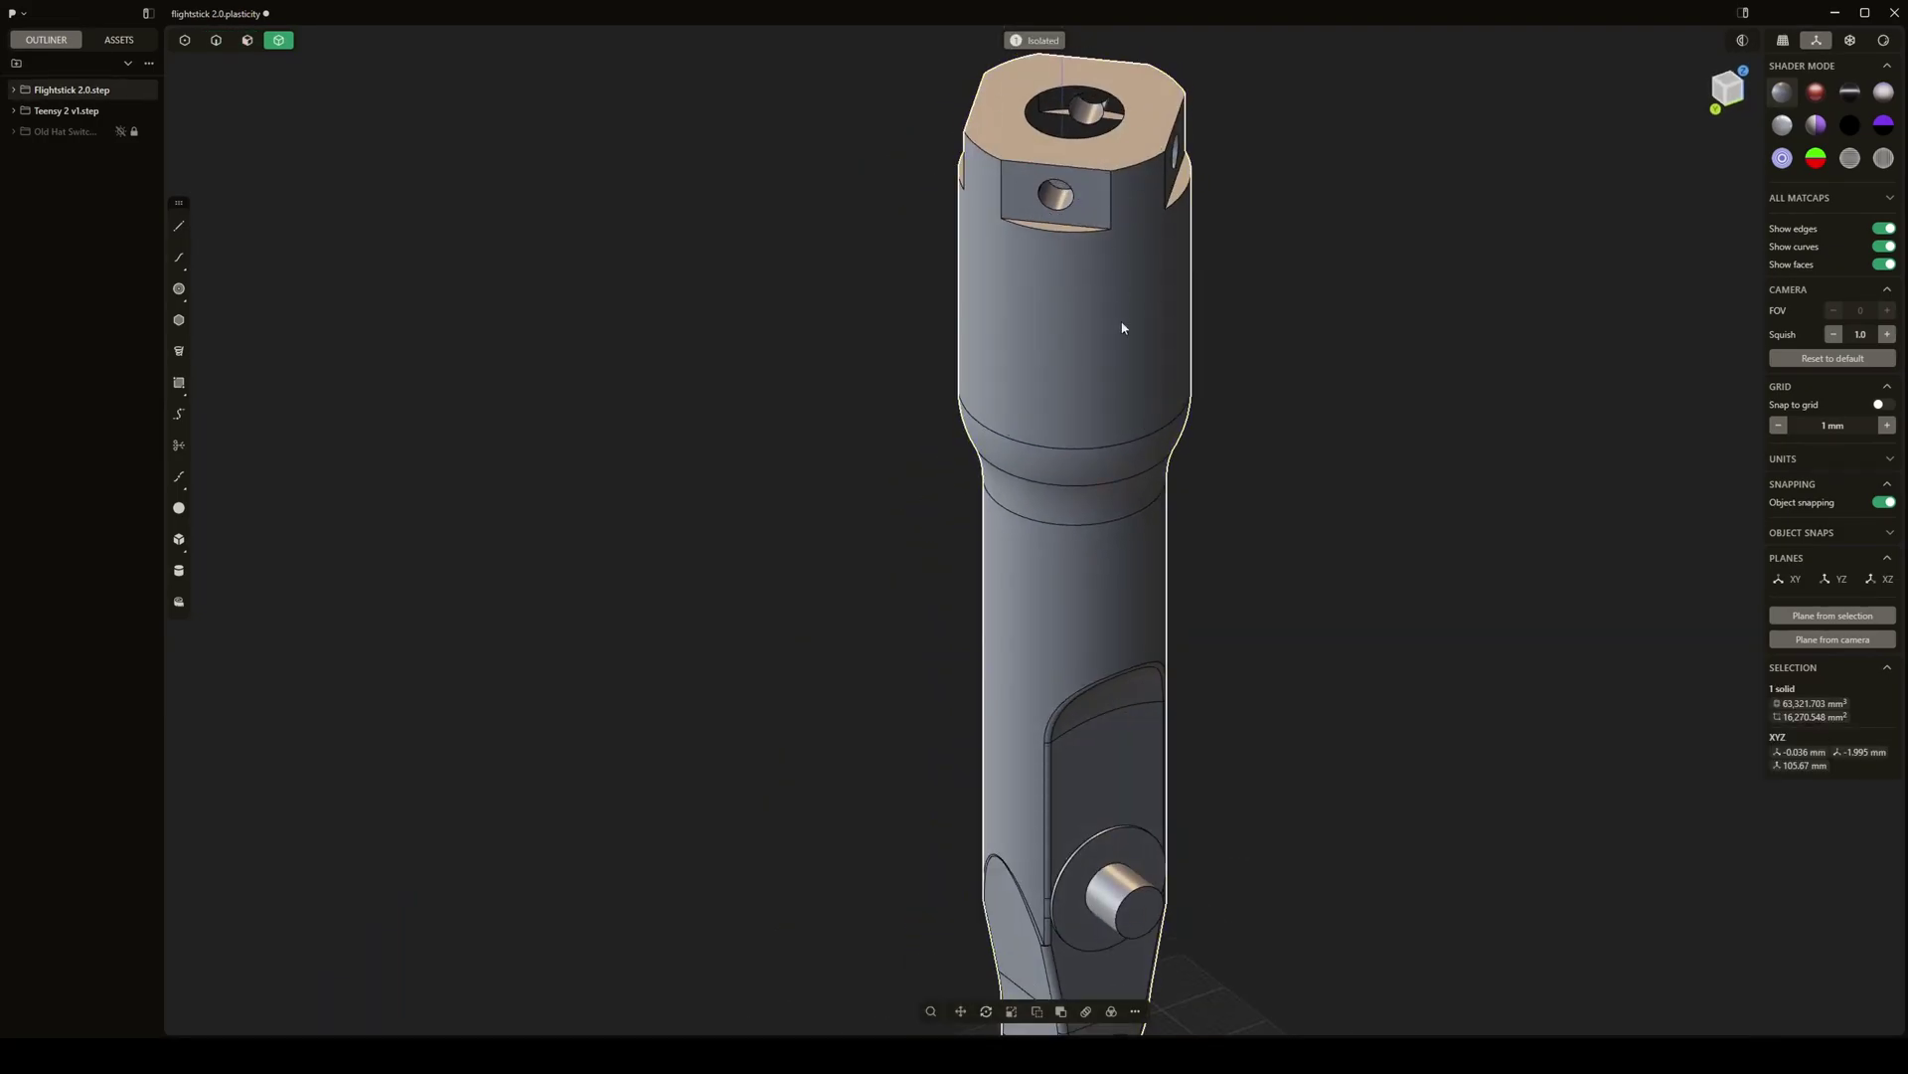
{"action": "key", "text": "slash"}
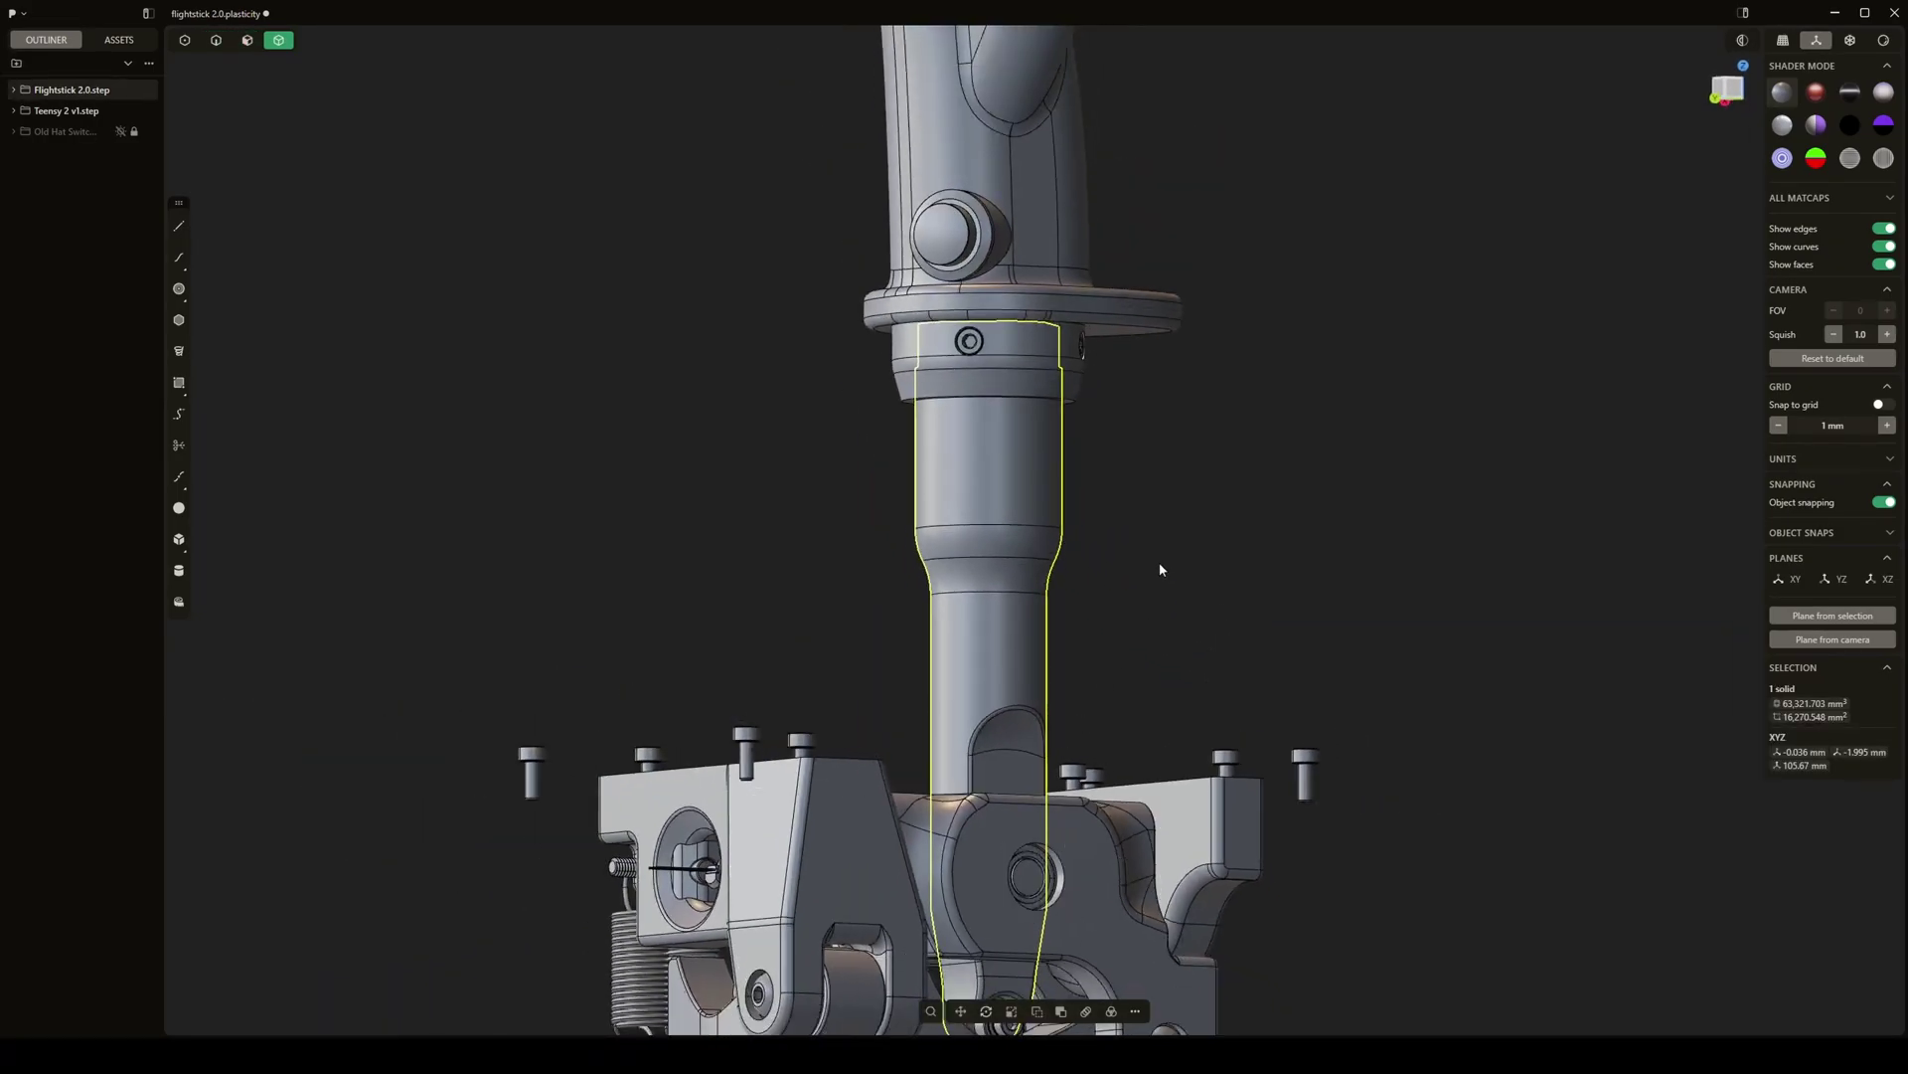
{"action": "left_click", "coordinate": [1160, 569]}
Examine the cam arms' pivot bolts and the lower spring screw, selecting them to show their full length
{"action": "scroll", "coordinate": [1116, 646], "scroll_direction": "down", "scroll_amount": 7}
{"action": "middle_click_drag", "start_coordinate": [1078, 731], "coordinate": [1044, 754]}
{"action": "scroll", "coordinate": [1045, 755], "scroll_direction": "up", "scroll_amount": 8}
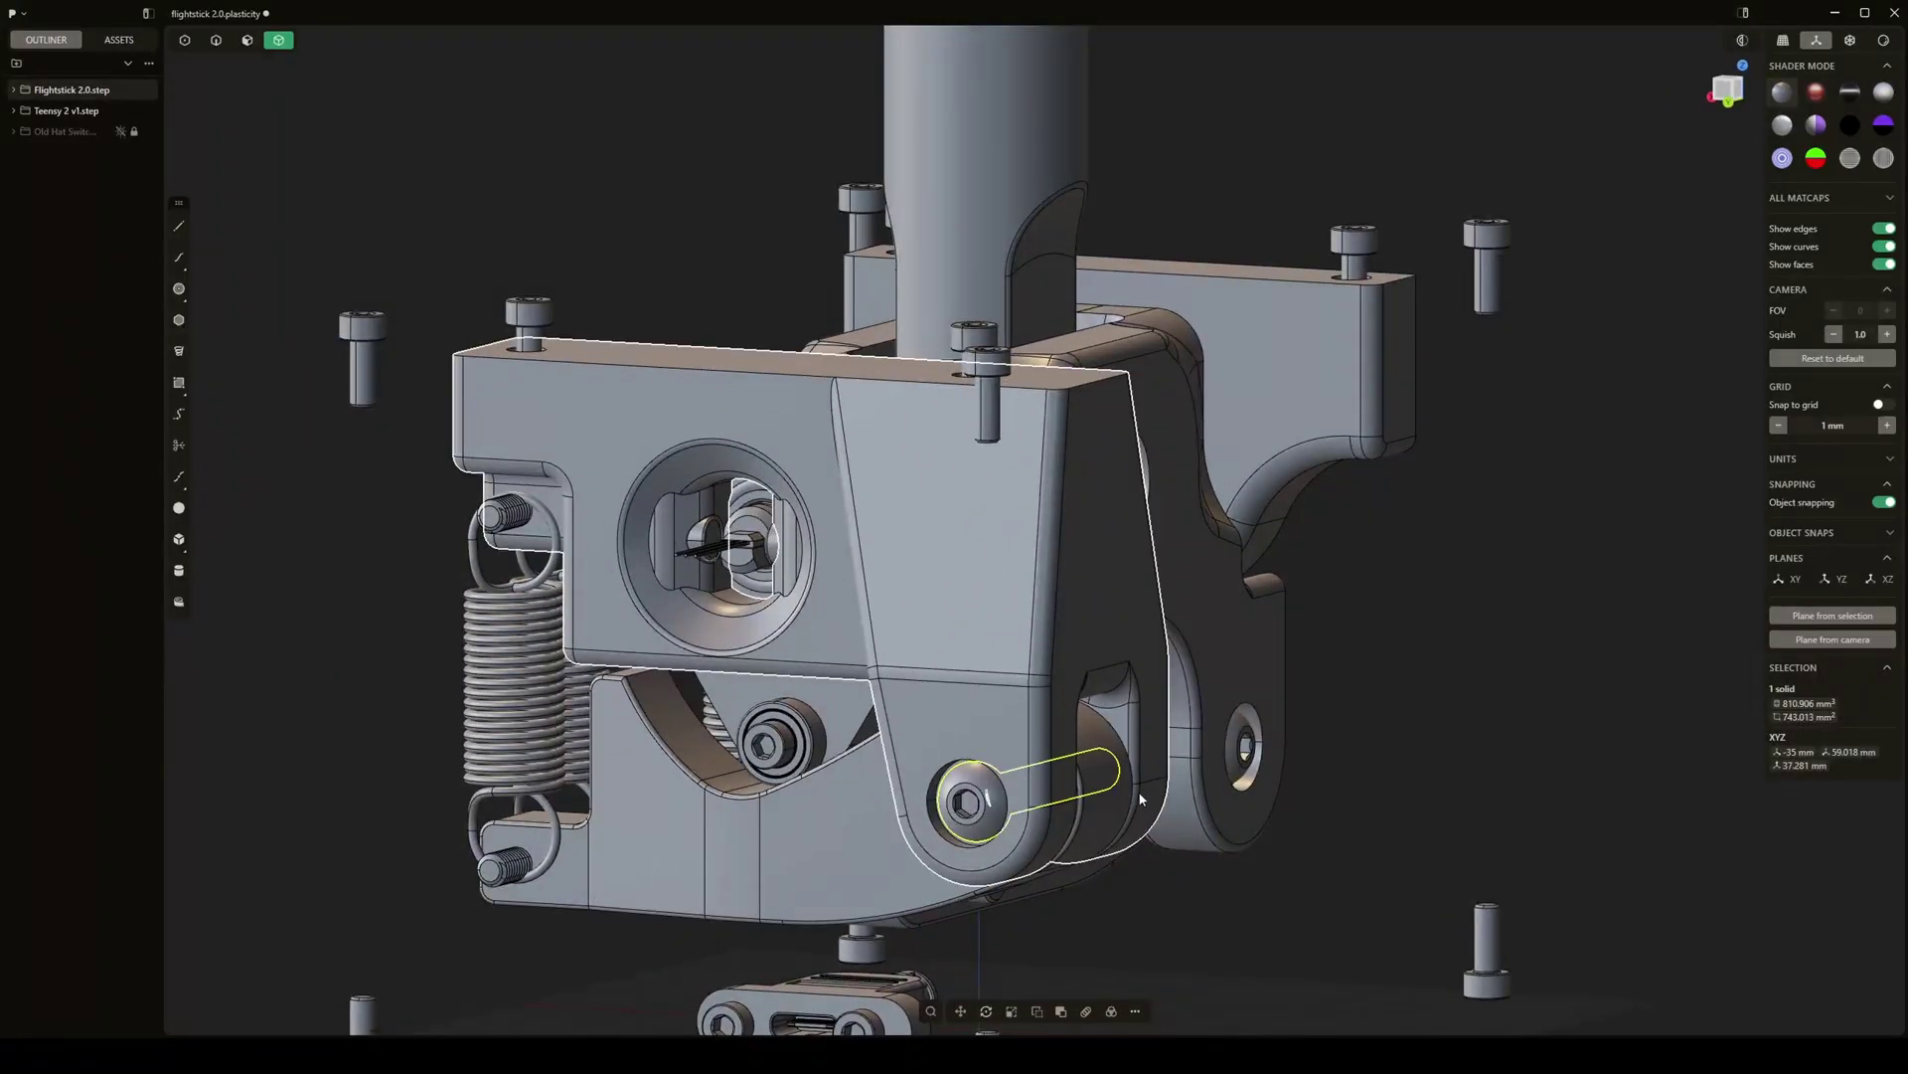
{"action": "middle_click_drag", "start_coordinate": [1140, 798], "coordinate": [981, 803]}
{"action": "scroll", "coordinate": [981, 802], "scroll_direction": "down", "scroll_amount": 2}
{"action": "scroll", "coordinate": [1163, 799], "scroll_direction": "up", "scroll_amount": 4}
{"action": "mouse_move", "coordinate": [1163, 796]}
{"action": "middle_mouse_down"}
{"action": "mouse_move", "coordinate": [1133, 760]}
{"action": "mouse_move", "coordinate": [946, 728]}
{"action": "mouse_move", "coordinate": [1143, 825]}
{"action": "middle_mouse_up"}
{"action": "middle_click_drag", "start_coordinate": [1251, 783], "coordinate": [1119, 704]}
{"action": "left_click", "coordinate": [1054, 802]}
{"action": "middle_click_drag", "start_coordinate": [1053, 801], "coordinate": [1043, 717]}
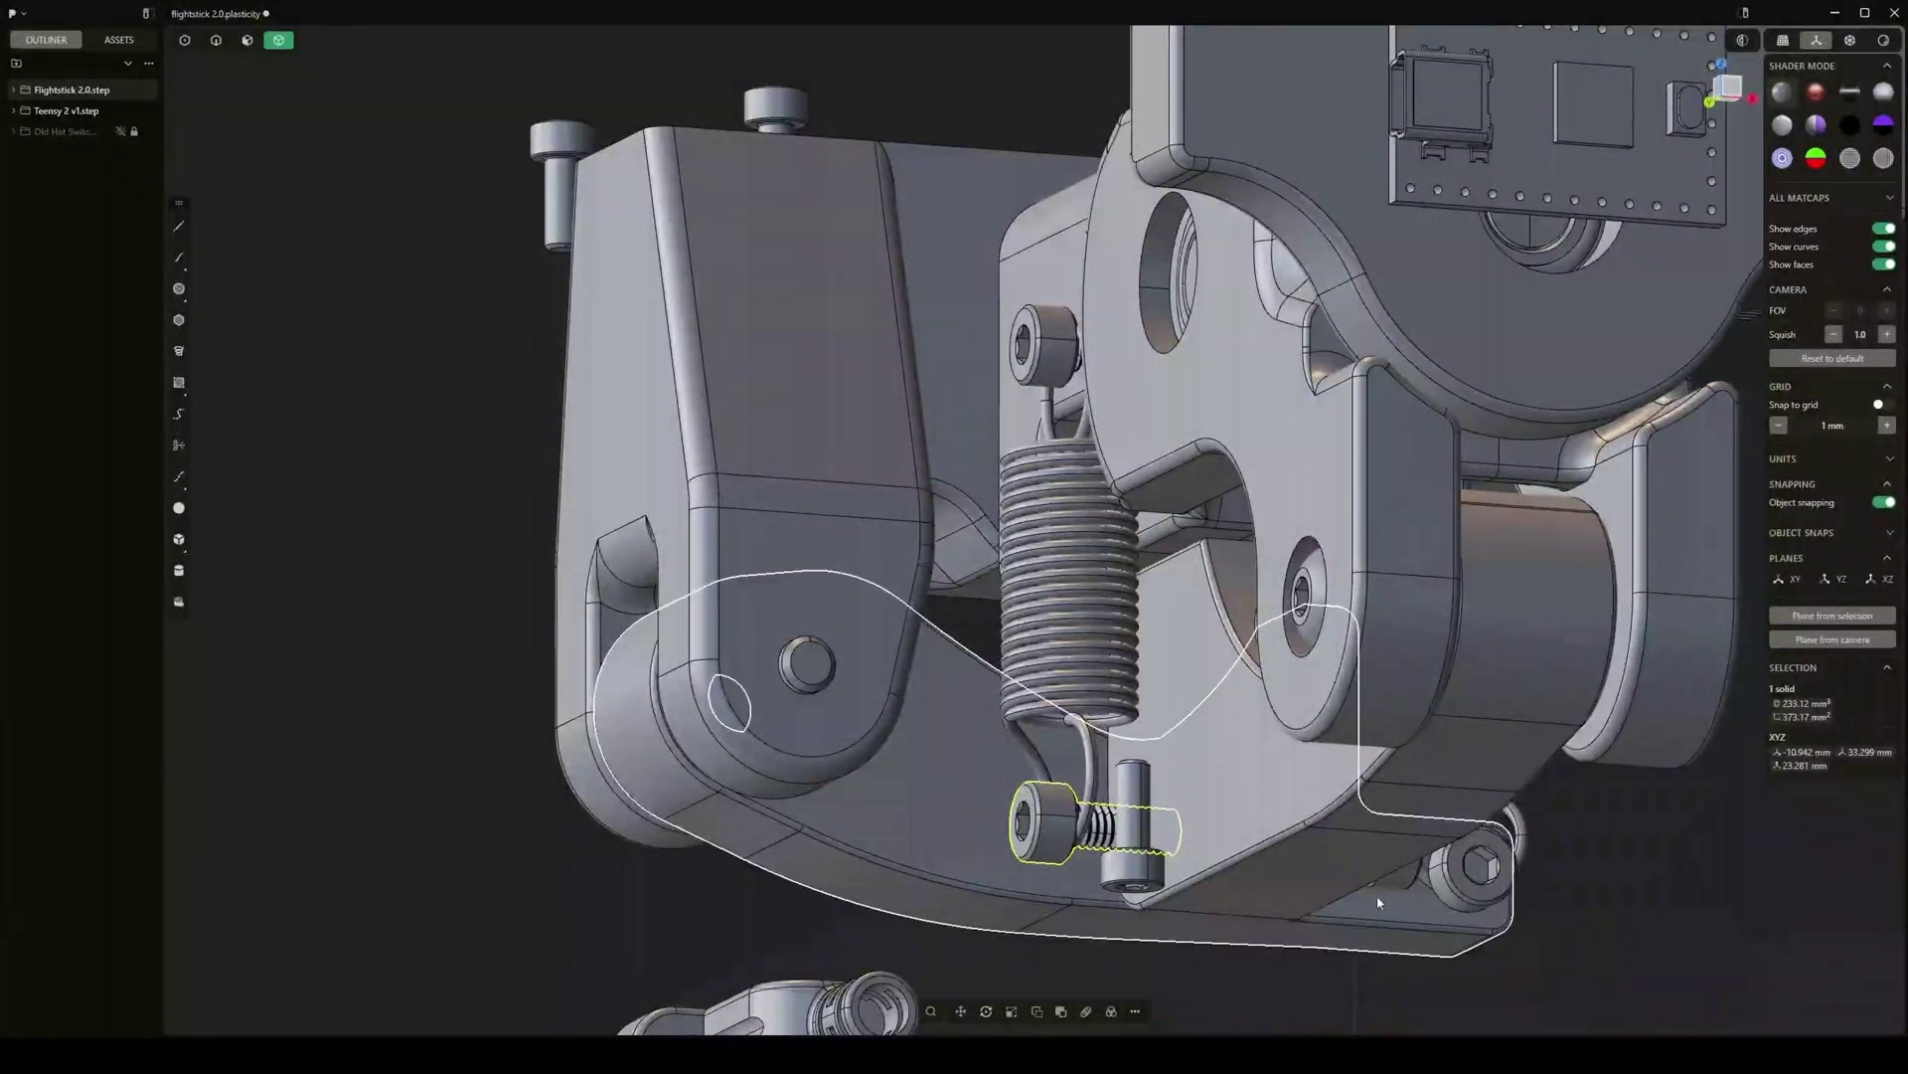
Examine the upper screw that anchors the paired springs to the large end bracket, and clear the selection
{"action": "middle_click_drag", "start_coordinate": [1228, 744], "coordinate": [1530, 786]}
{"action": "scroll", "coordinate": [1431, 795], "scroll_direction": "down", "scroll_amount": 3}
{"action": "middle_click_drag", "start_coordinate": [1158, 388], "coordinate": [912, 359]}
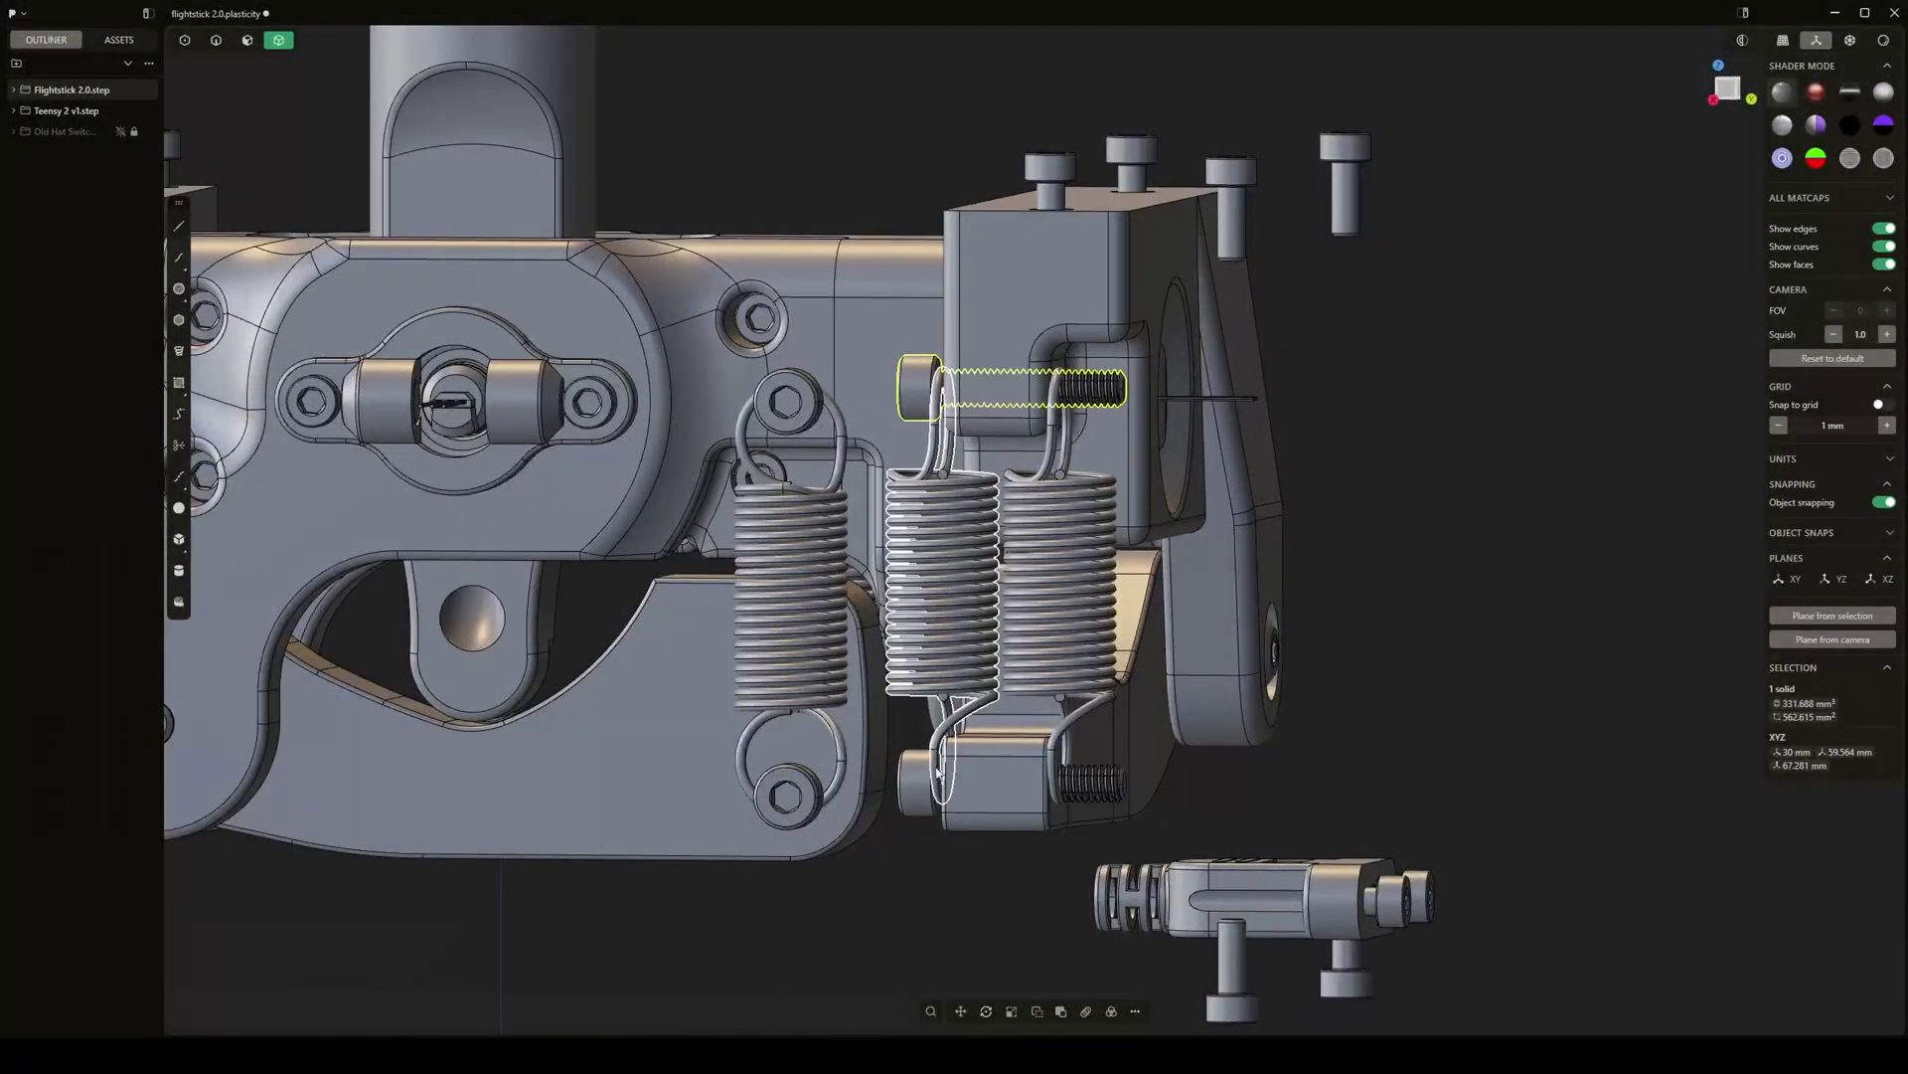
{"action": "middle_click_drag", "start_coordinate": [1197, 610], "coordinate": [1182, 597]}
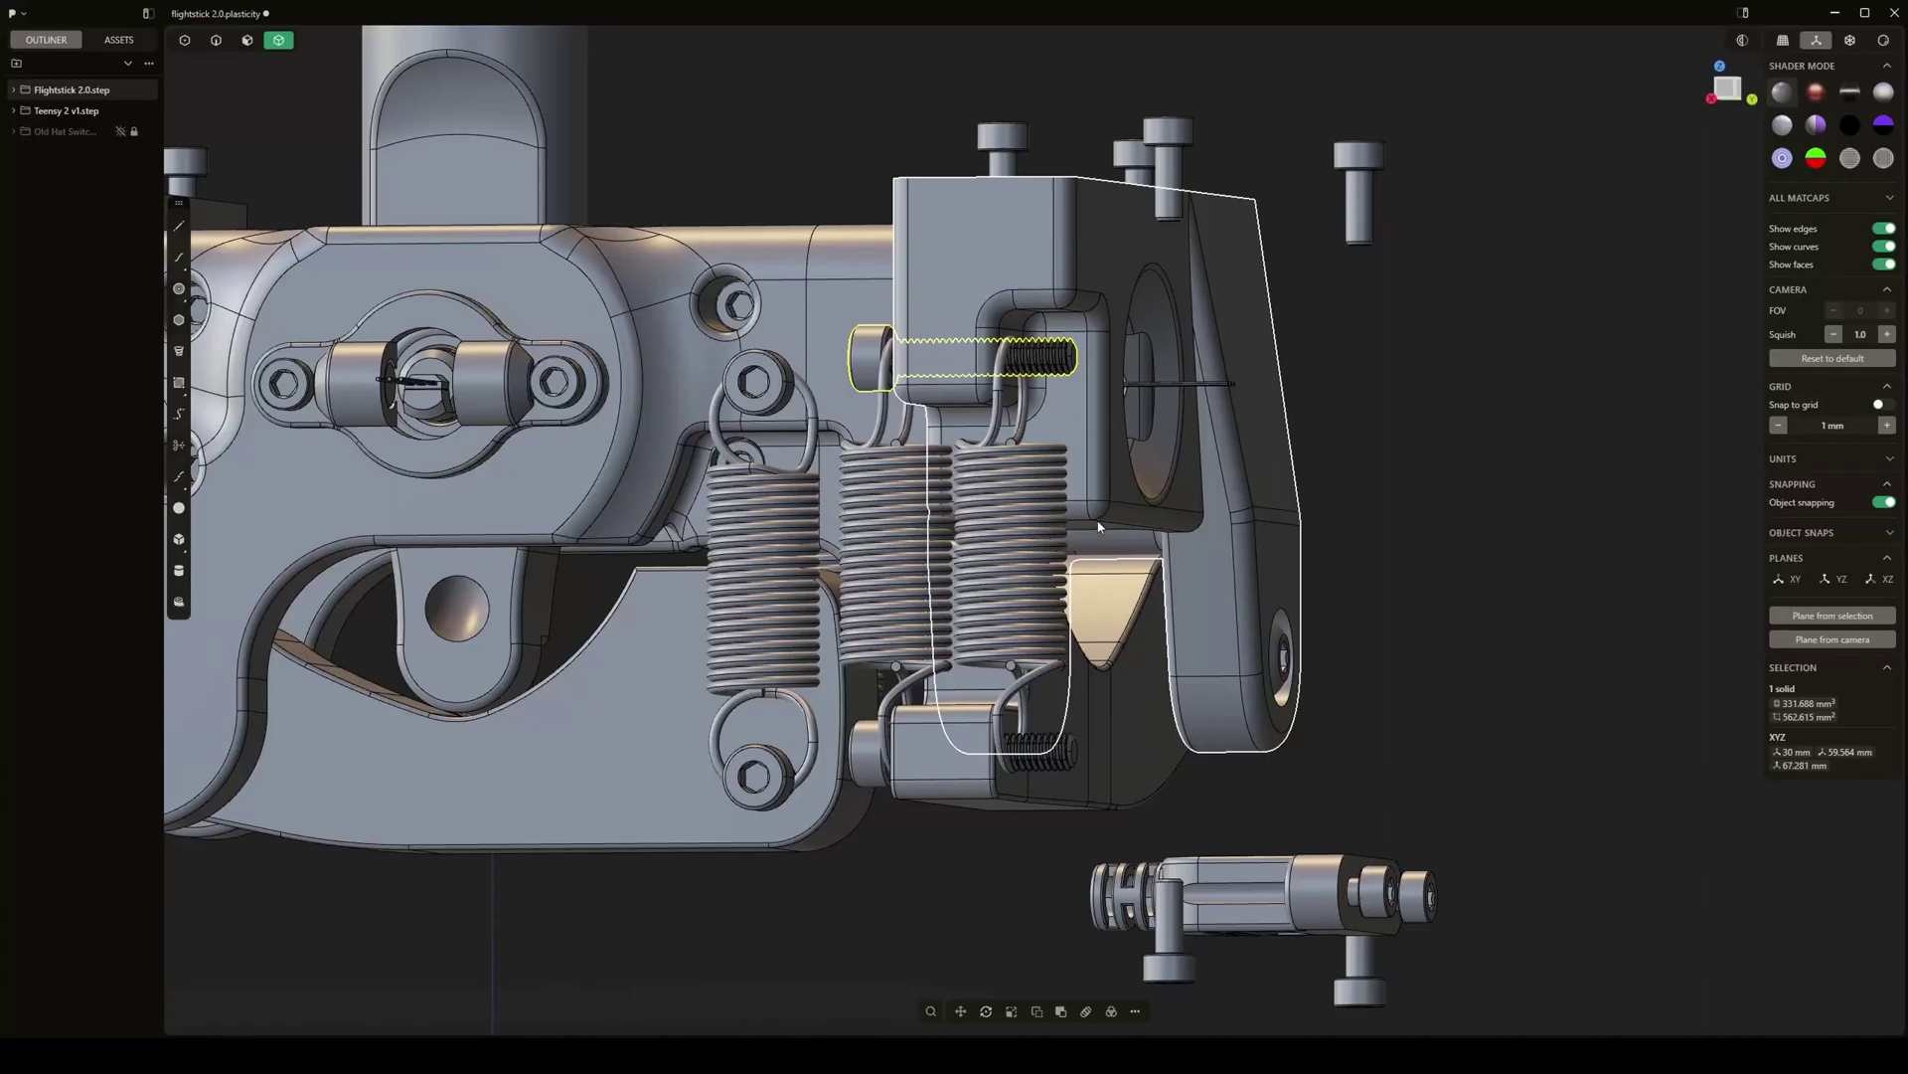
{"action": "left_click", "coordinate": [1514, 578]}
Examine the springs and cam arms of both gimbal axes, finishing with the whole flight stick
{"action": "middle_click_drag", "start_coordinate": [1185, 603], "coordinate": [1083, 696]}
{"action": "scroll", "coordinate": [875, 763], "scroll_direction": "up", "scroll_amount": 4}
{"action": "scroll", "coordinate": [1321, 891], "scroll_direction": "down", "scroll_amount": 4}
{"action": "middle_click_drag", "start_coordinate": [999, 848], "coordinate": [1034, 825]}
{"action": "middle_click_drag", "start_coordinate": [1070, 663], "coordinate": [999, 497]}
{"action": "middle_click_drag", "start_coordinate": [875, 557], "coordinate": [1071, 871]}
{"action": "middle_click_drag", "start_coordinate": [1355, 772], "coordinate": [1093, 739]}
{"action": "scroll", "coordinate": [1094, 739], "scroll_direction": "down", "scroll_amount": 8}
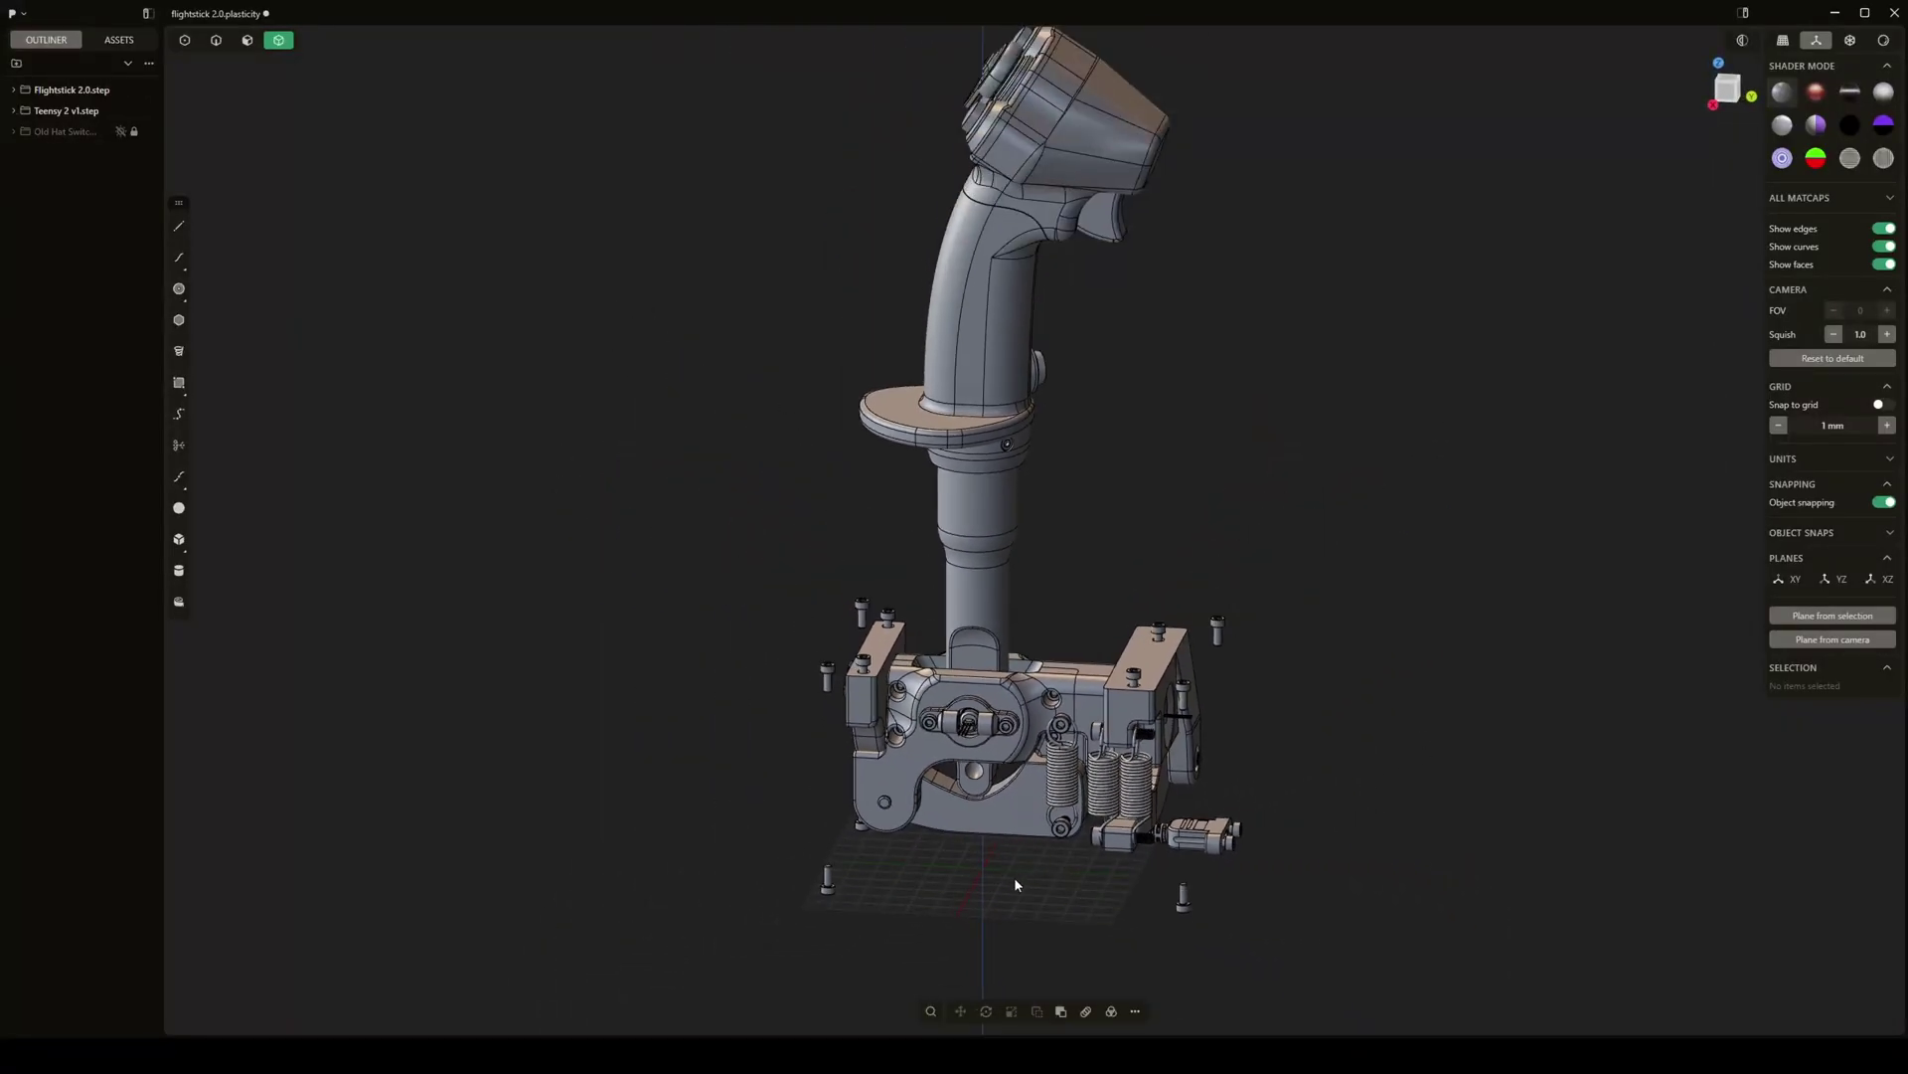
Unhide the base enclosure parts and turn render mode back on to present the complete flight stick in colour
{"action": "key", "text": "alt+h"}
{"action": "scroll", "coordinate": [1014, 893], "scroll_direction": "down", "scroll_amount": 3}
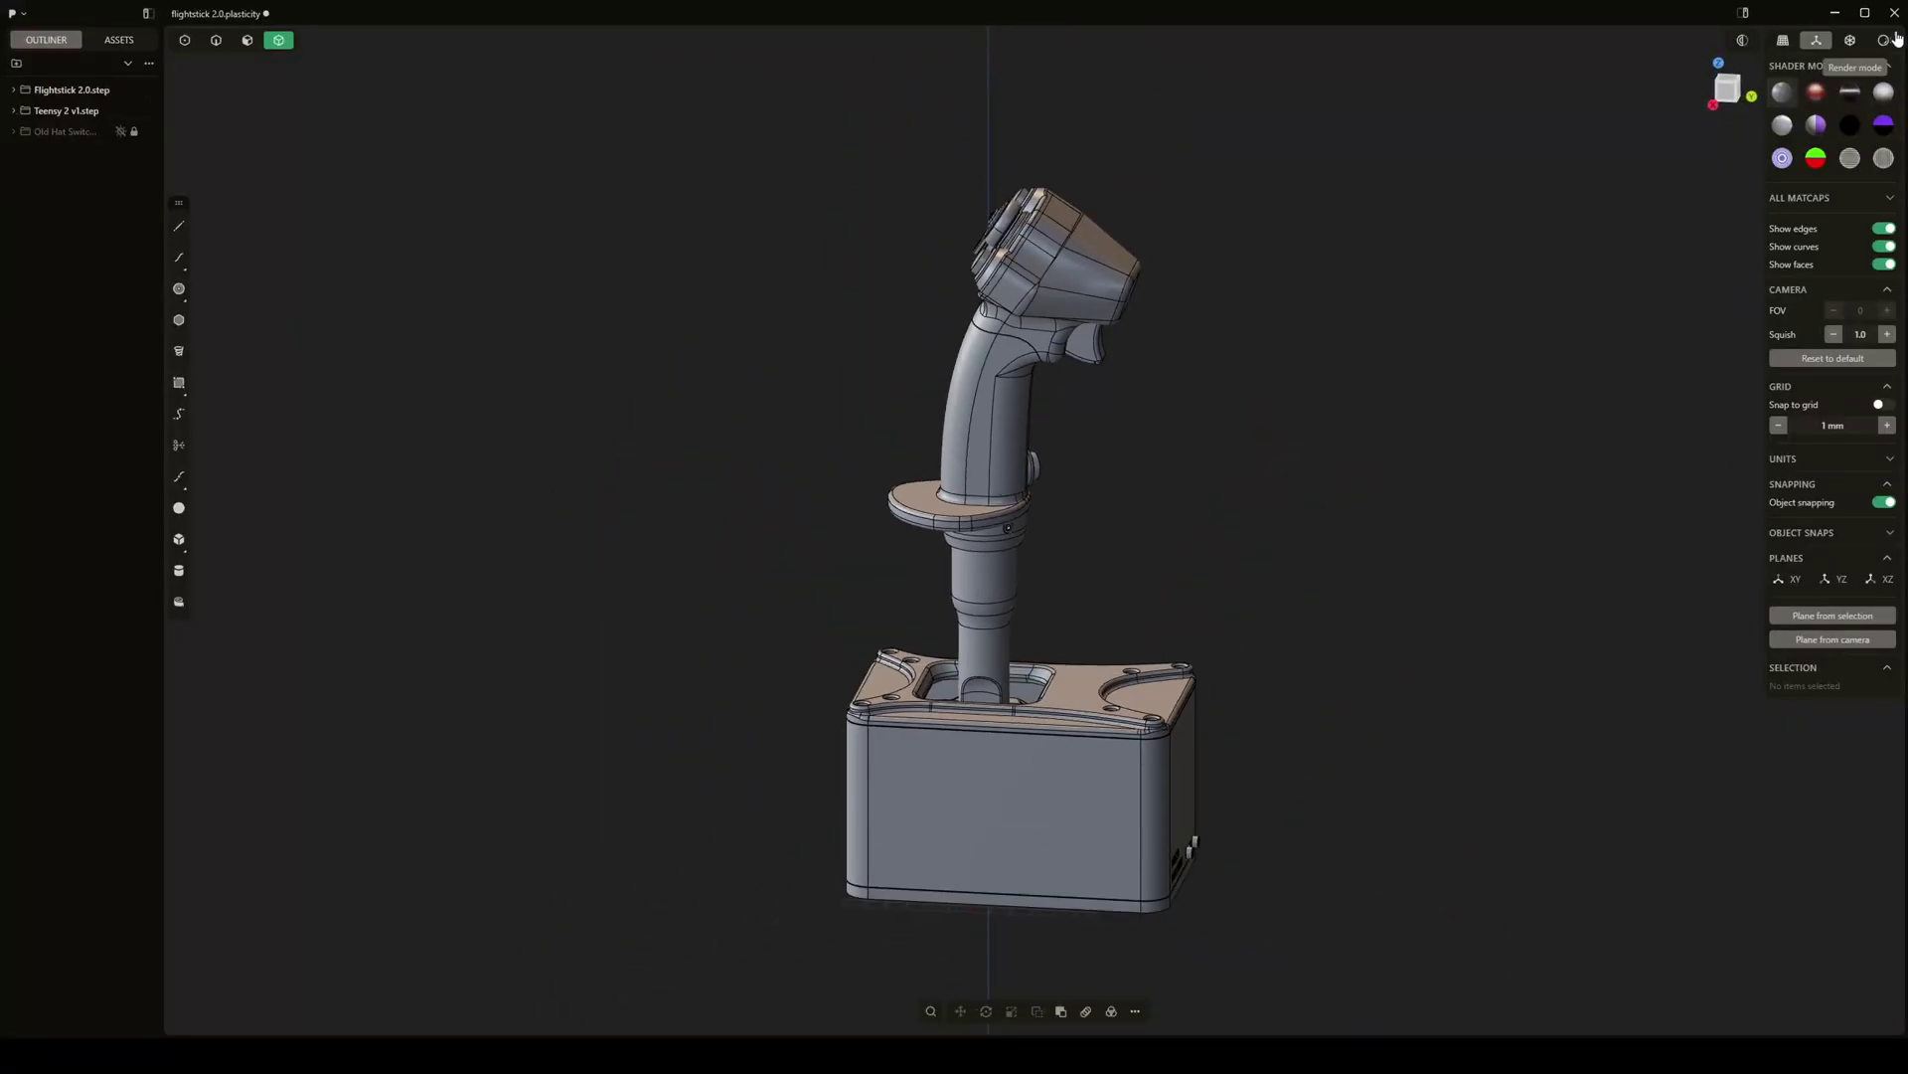
{"action": "left_click", "coordinate": [1884, 40]}
{"action": "middle_click_drag", "start_coordinate": [1299, 468], "coordinate": [1001, 715]}
{"action": "scroll", "coordinate": [1115, 834], "scroll_direction": "up", "scroll_amount": 2}
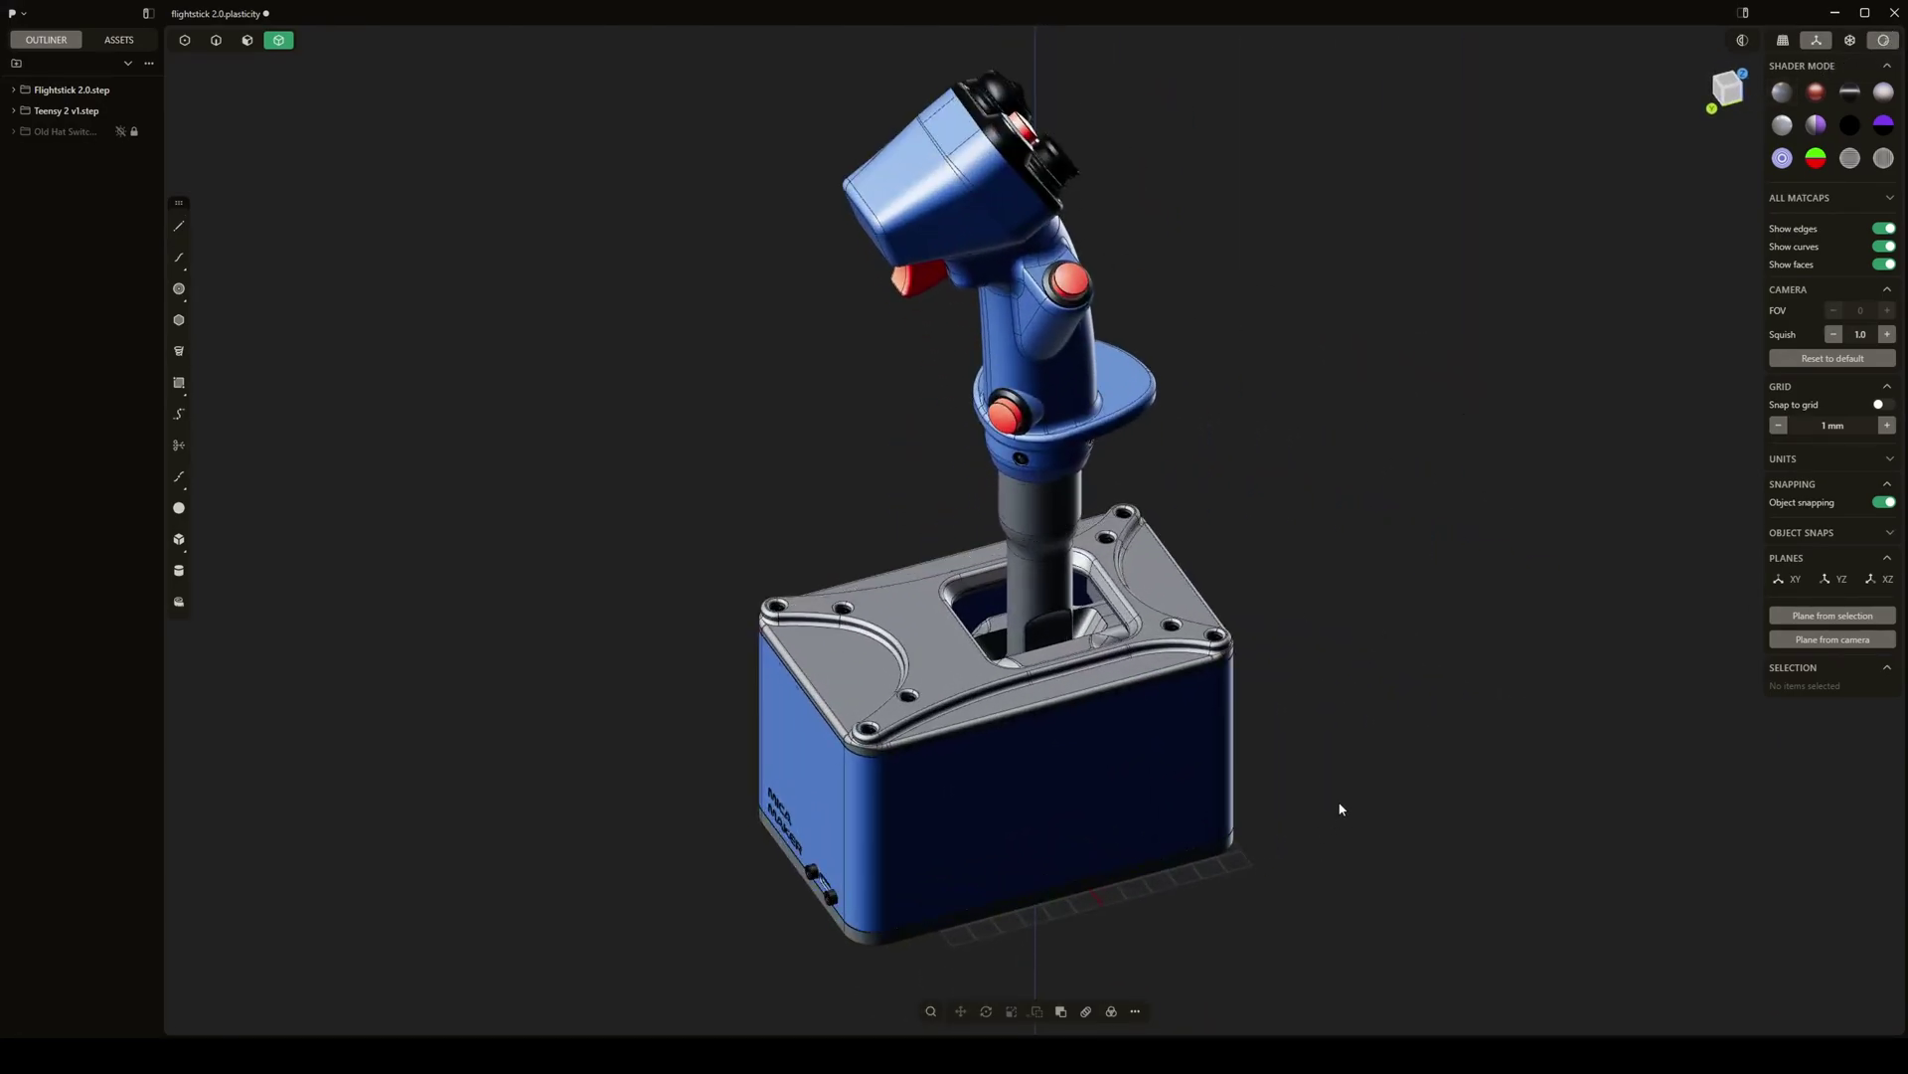
{"action": "middle_click_drag", "start_coordinate": [1344, 796], "coordinate": [1143, 773]}
{"action": "middle_click_drag", "start_coordinate": [1312, 649], "coordinate": [1222, 767]}
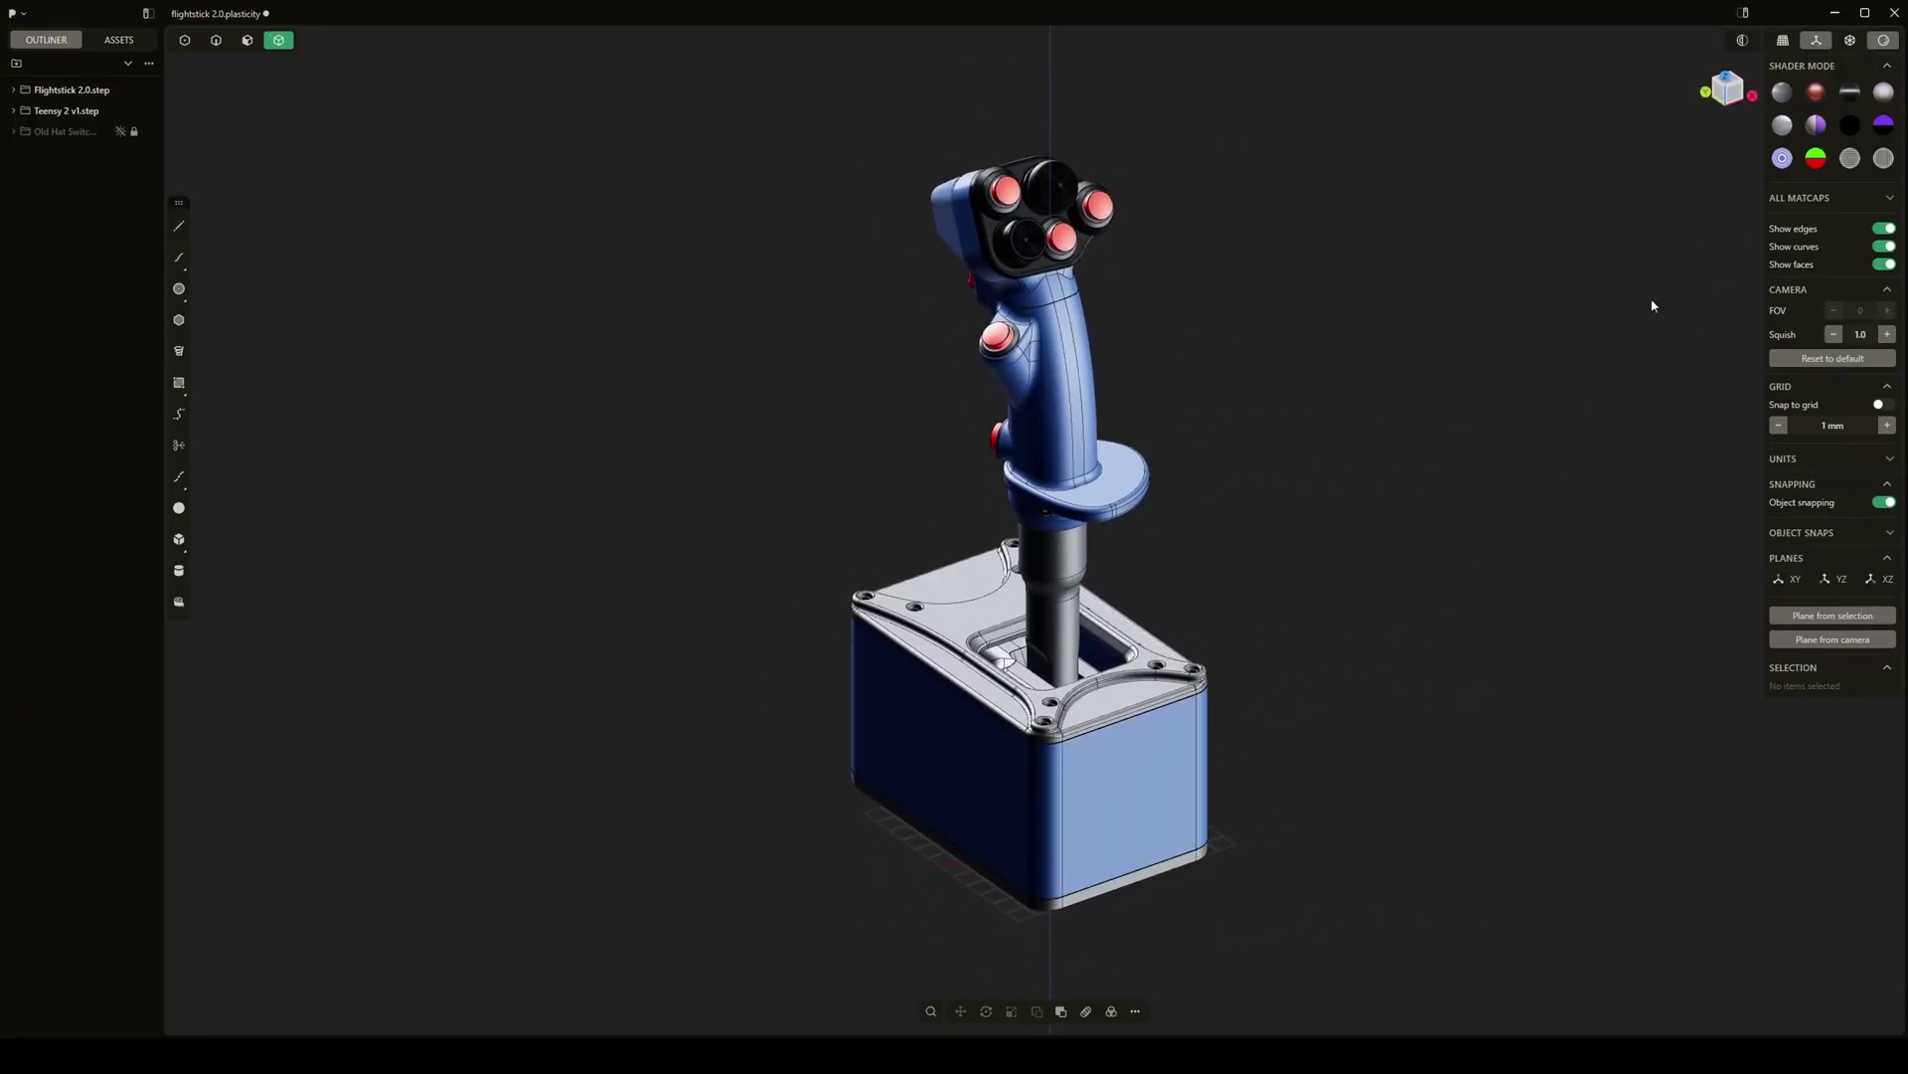